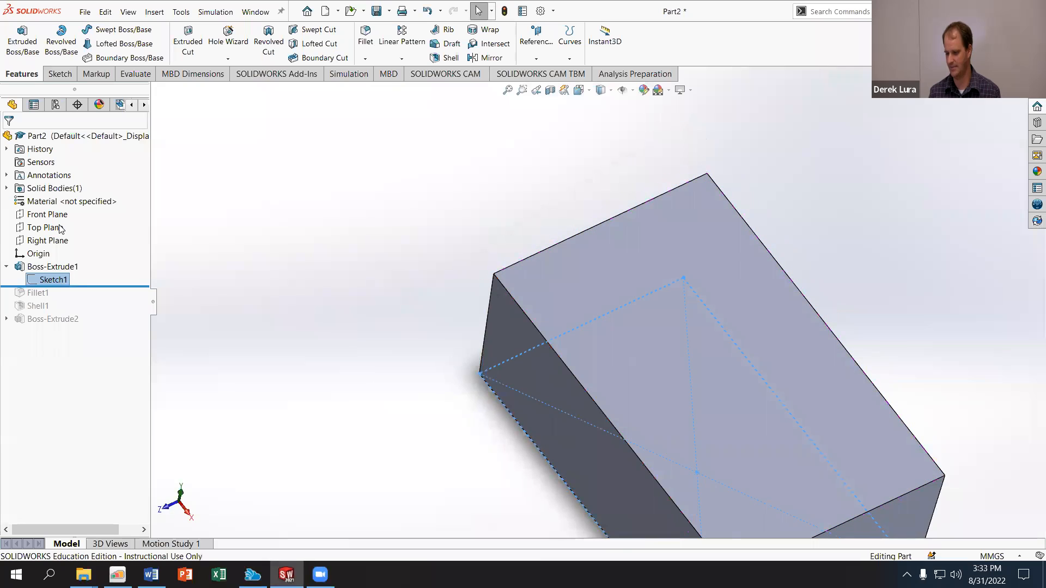
Step: Open the base extrusion's sketch to review its rectangle and dimensions, and exit it unchanged
left_click(54, 266)
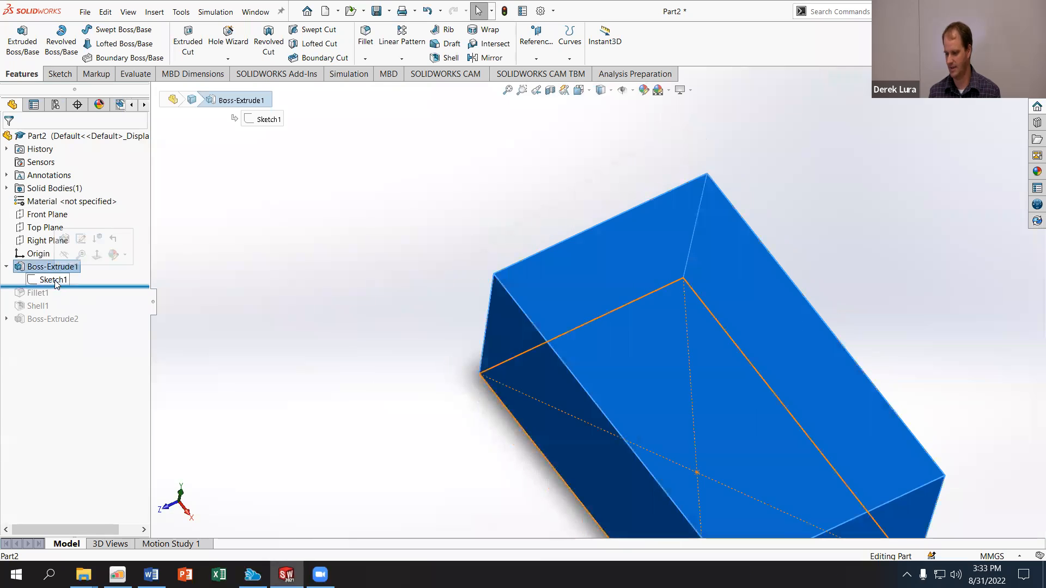
left_click(58, 279)
left_click(65, 255)
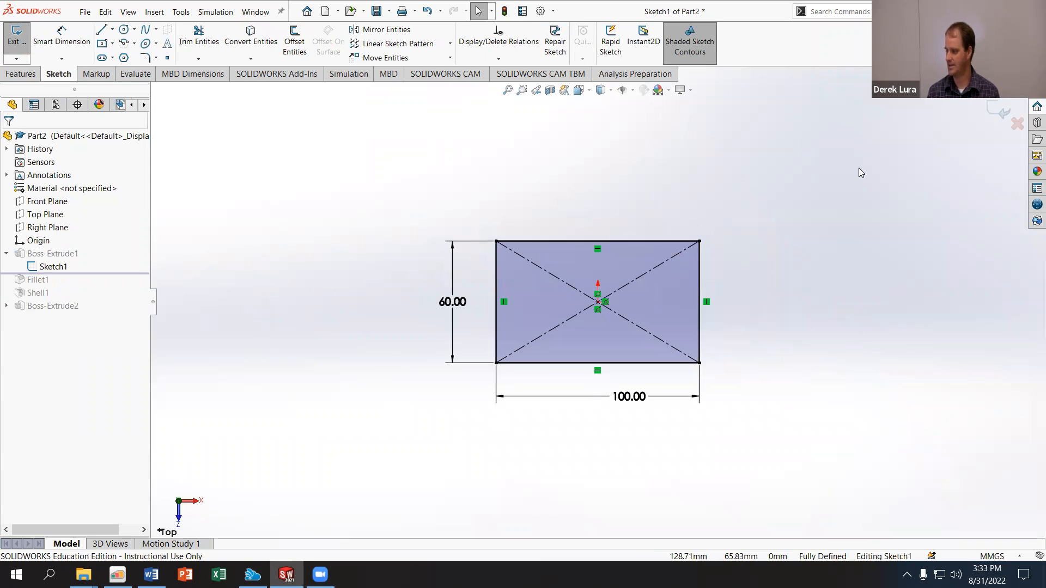
left_click(1003, 111)
Step: Open the base extrusion's definition and examine its depth and outward draft settings against the preview
left_click(53, 267)
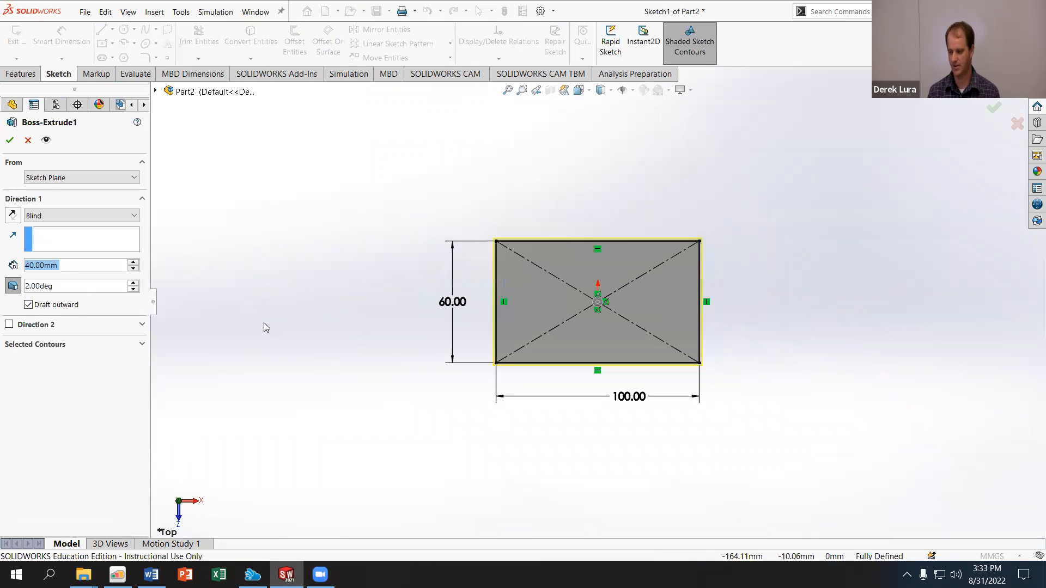
middle_click_drag(262, 192, 262, 162)
scroll(605, 231, "down", 4)
mouse_move(529, 234)
middle_mouse_down()
mouse_move(531, 140)
mouse_move(515, 191)
middle_mouse_up()
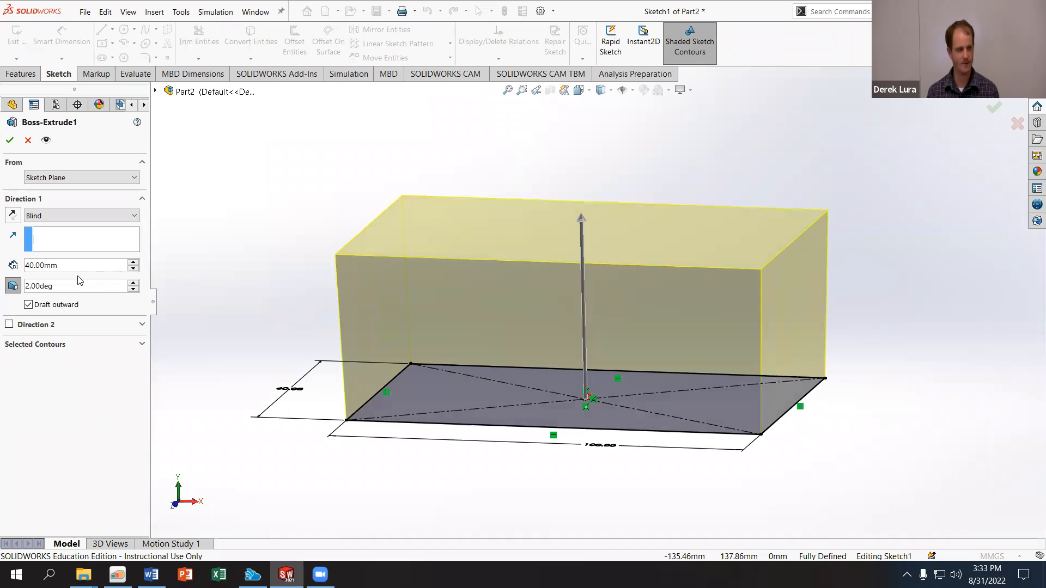
left_click(28, 305)
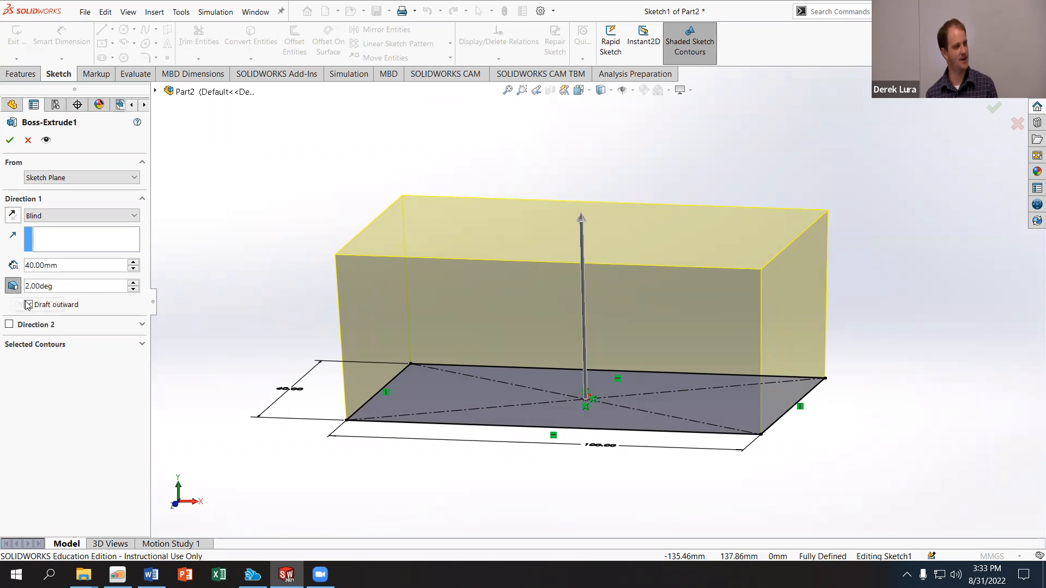
left_click(12, 140)
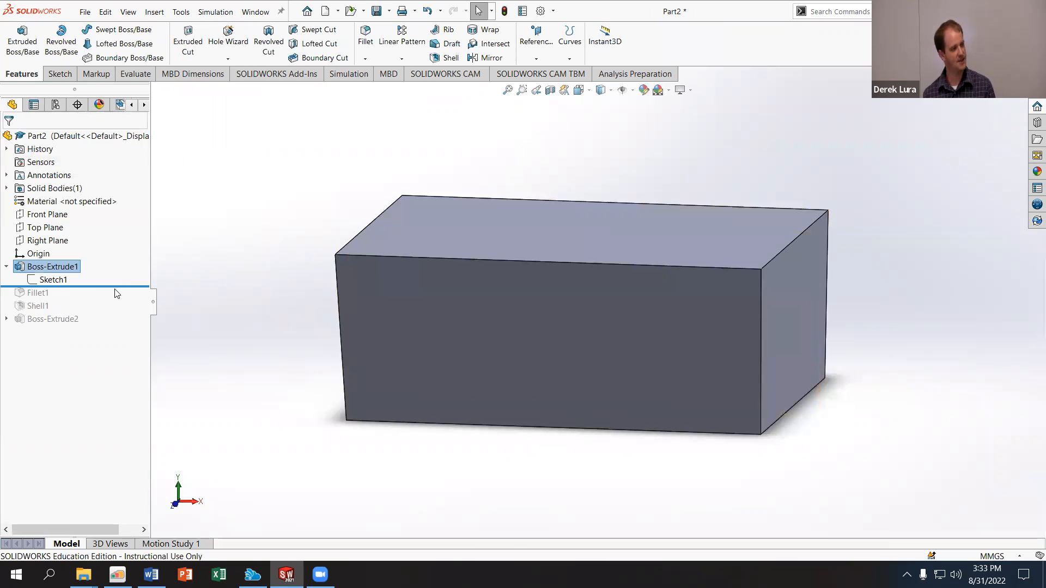
Step: Roll the model history forward past Fillet1 and review the fillet's selected items and radius
left_click_drag(116, 286, 121, 299)
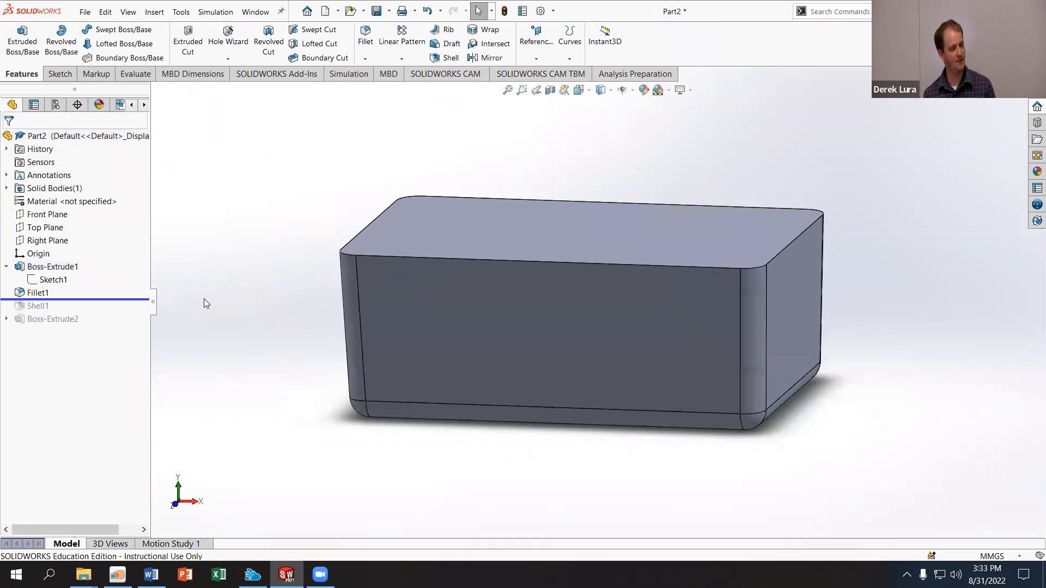
middle_click_drag(215, 315, 238, 250)
left_click(40, 294)
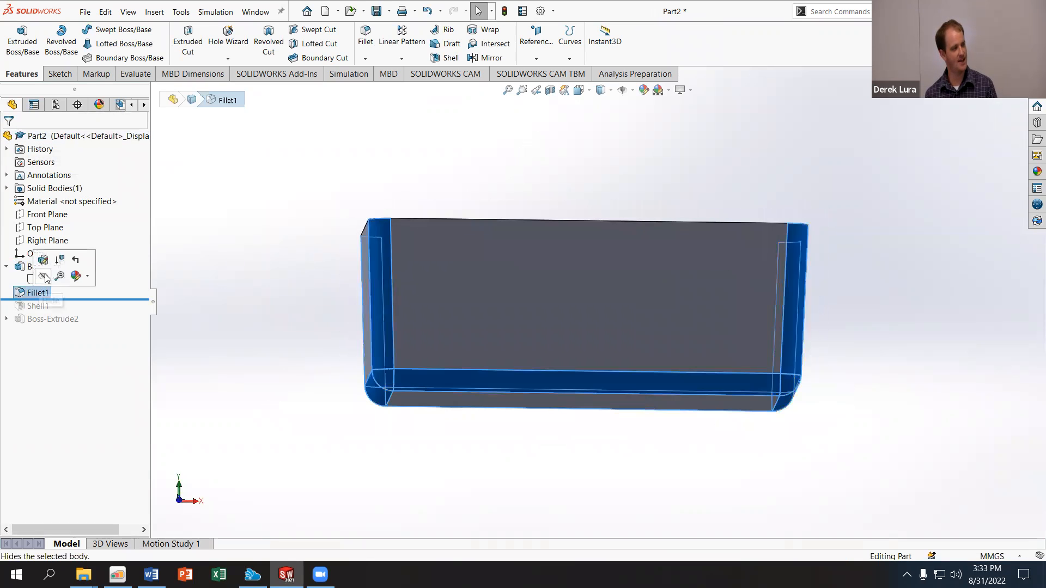
left_click(43, 260)
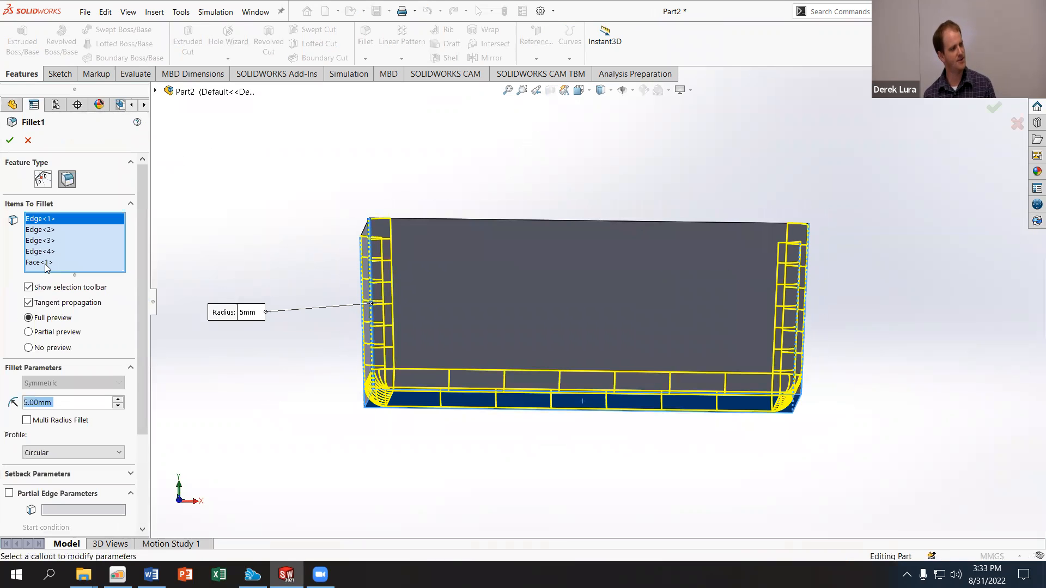
middle_click_drag(233, 287, 116, 166)
left_click(10, 141)
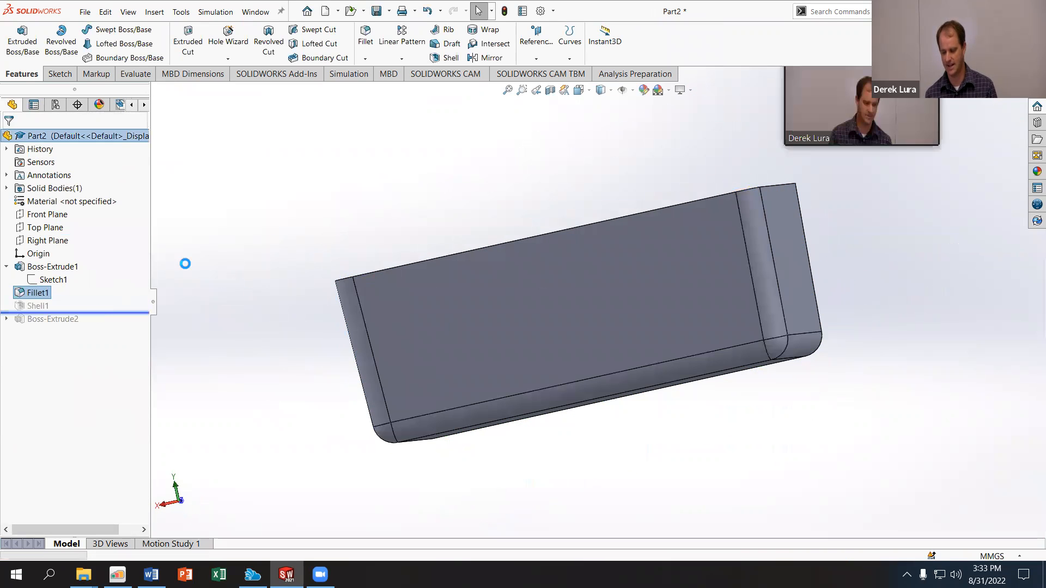
Step: Roll the model history forward past Shell1 and review the shell's wall thickness and removed face
left_click_drag(105, 299, 105, 312)
mouse_move(409, 147)
middle_mouse_down()
mouse_move(437, 357)
mouse_move(422, 378)
mouse_move(411, 369)
mouse_move(397, 141)
middle_mouse_up()
key("ctrl+7")
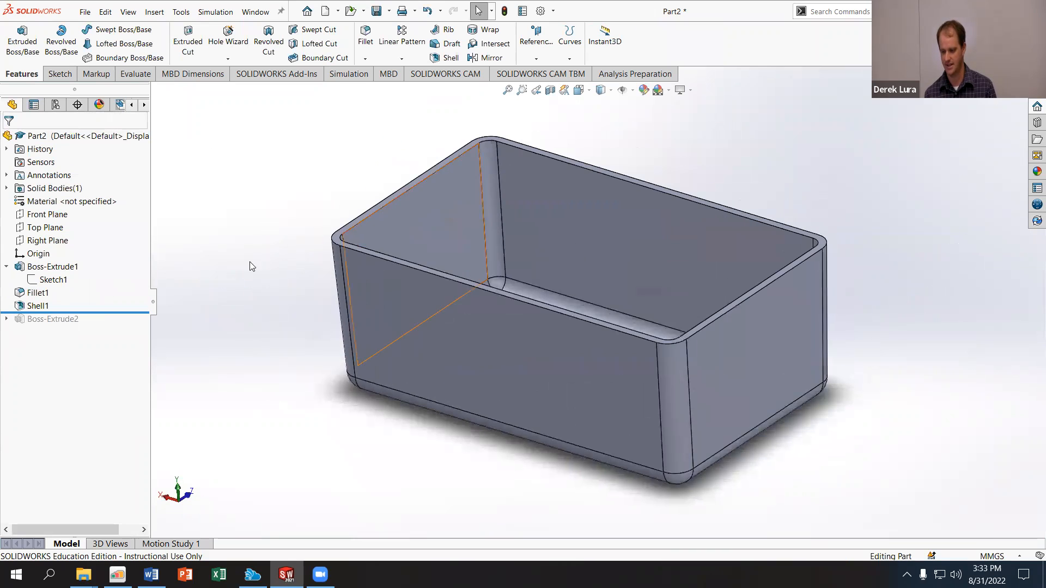
left_click(37, 305)
left_click(51, 274)
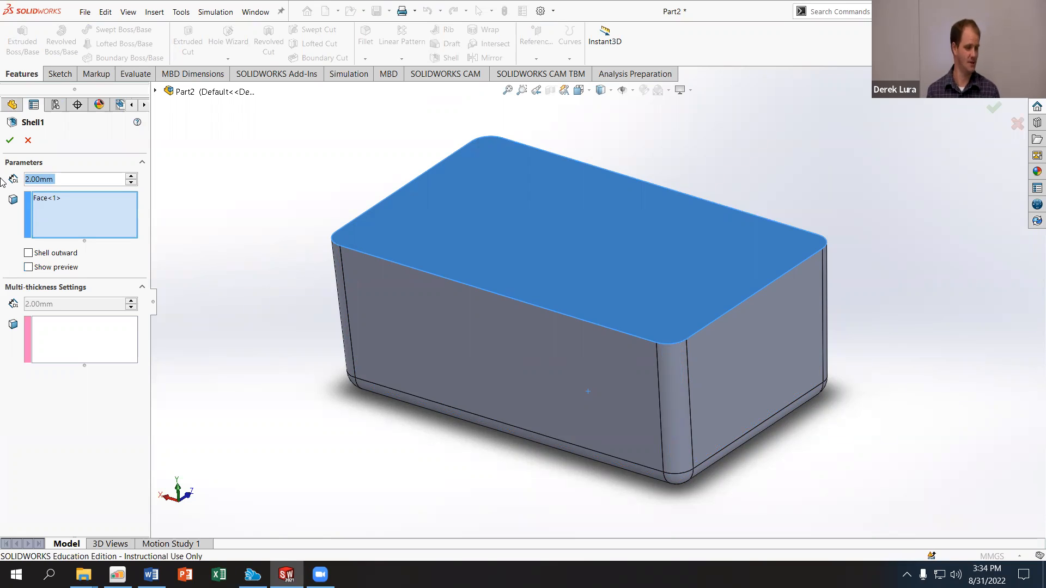
left_click(9, 140)
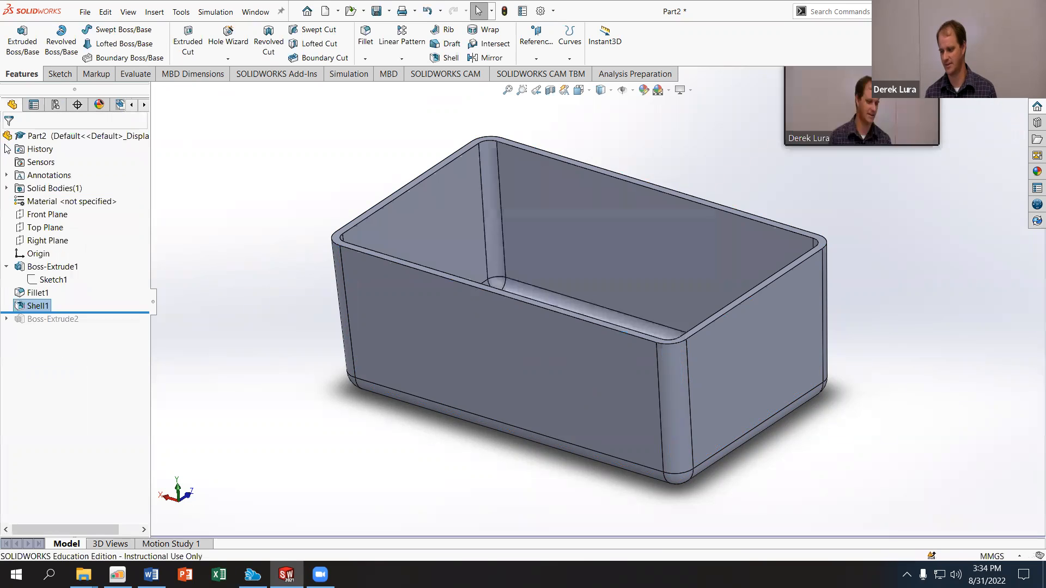
Step: Roll the model history forward past Boss-Extrude2 and expand that feature to show its sketch
middle_click_drag(420, 249, 277, 241)
left_click_drag(111, 313, 109, 331)
middle_click_drag(626, 299, 615, 264)
scroll(583, 231, "down", 4)
middle_click_drag(583, 231, 554, 264)
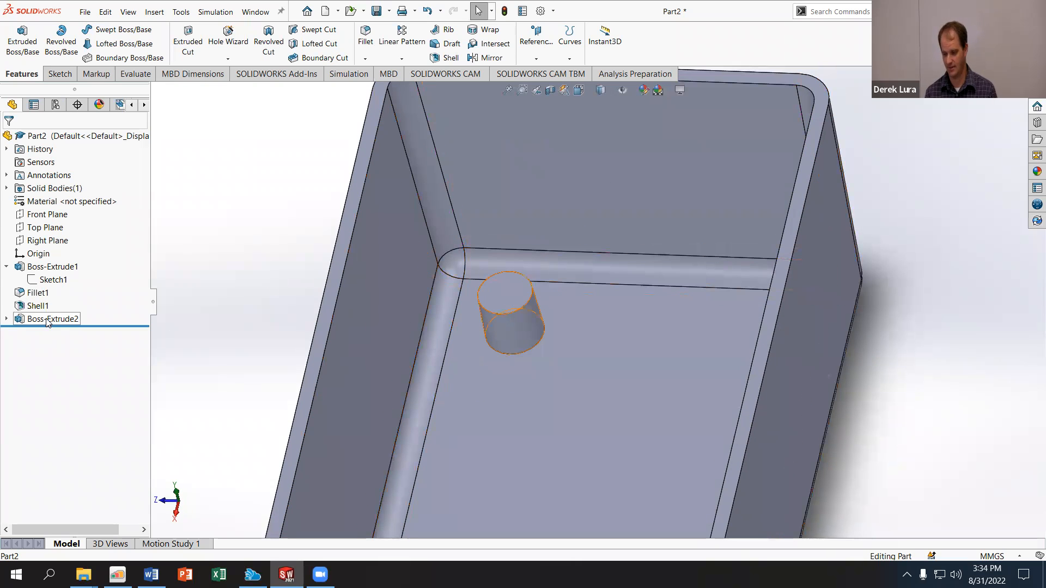
left_click(7, 321)
left_click(7, 318)
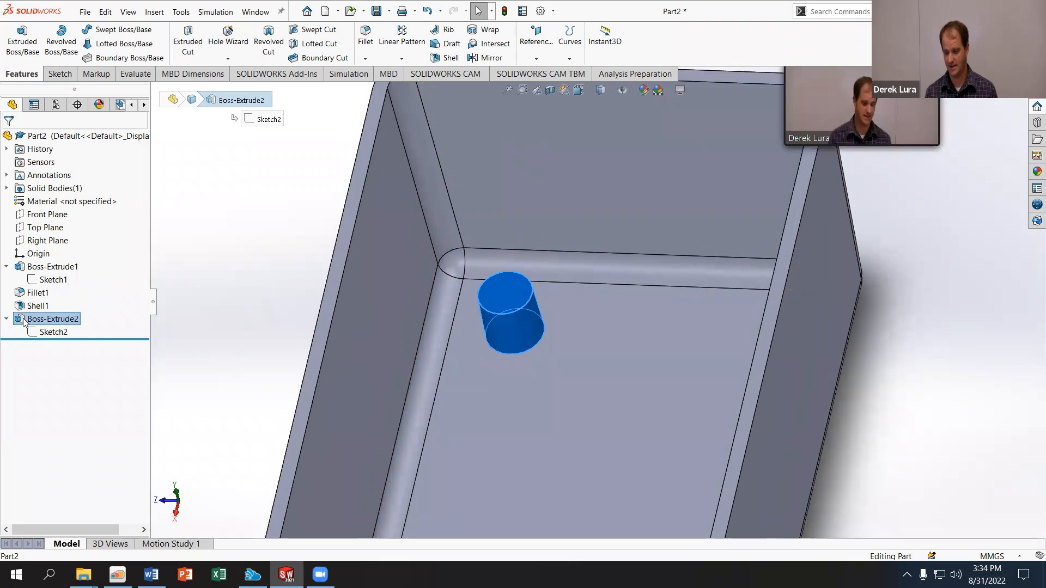
Step: Open the peg extrusion's definition and examine its start face, depth and draft settings
right_click(25, 323)
left_click(36, 285)
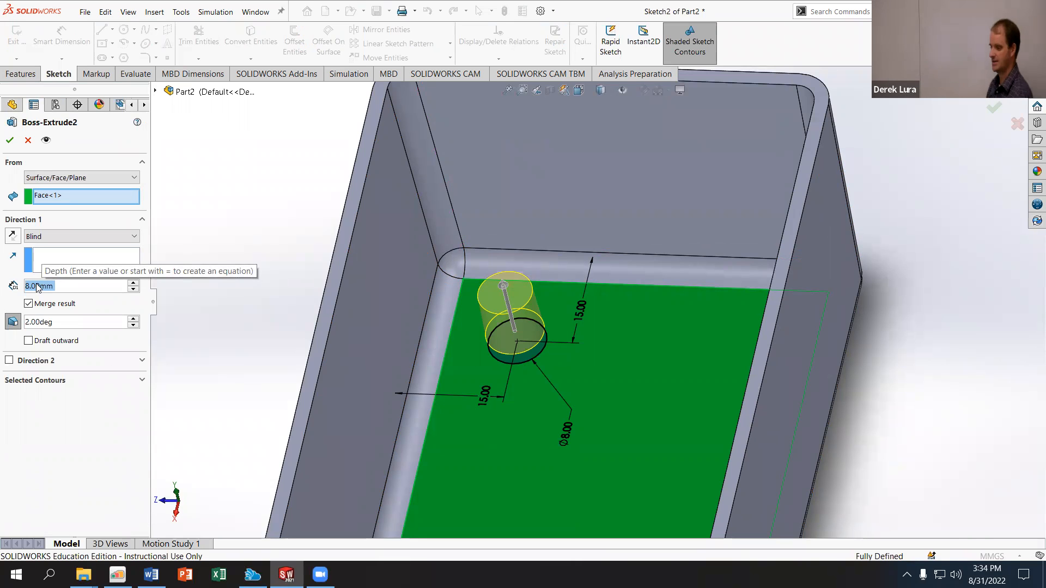
middle_click_drag(392, 392, 351, 345)
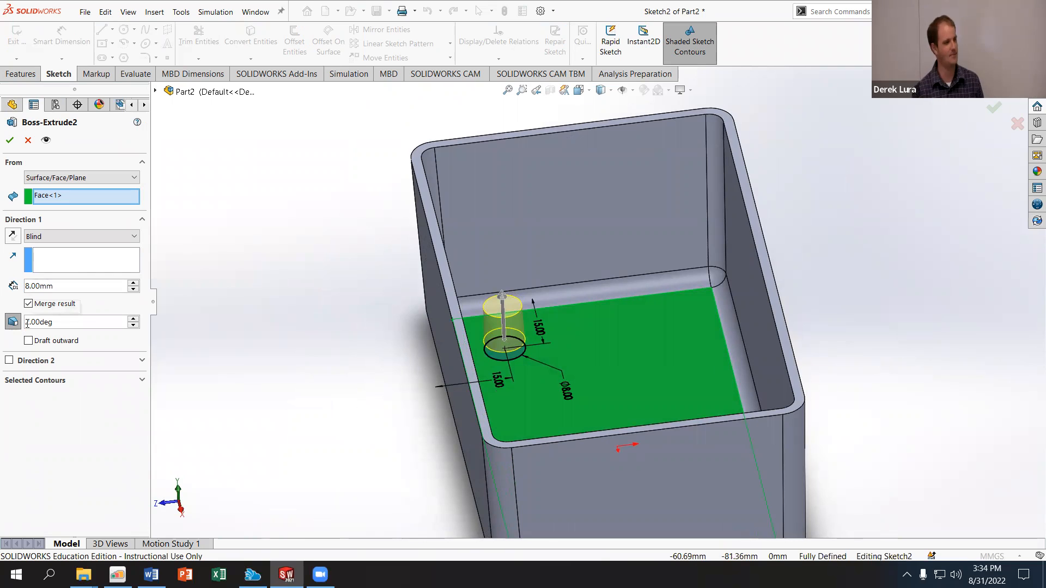
middle_click_drag(275, 226, 277, 369)
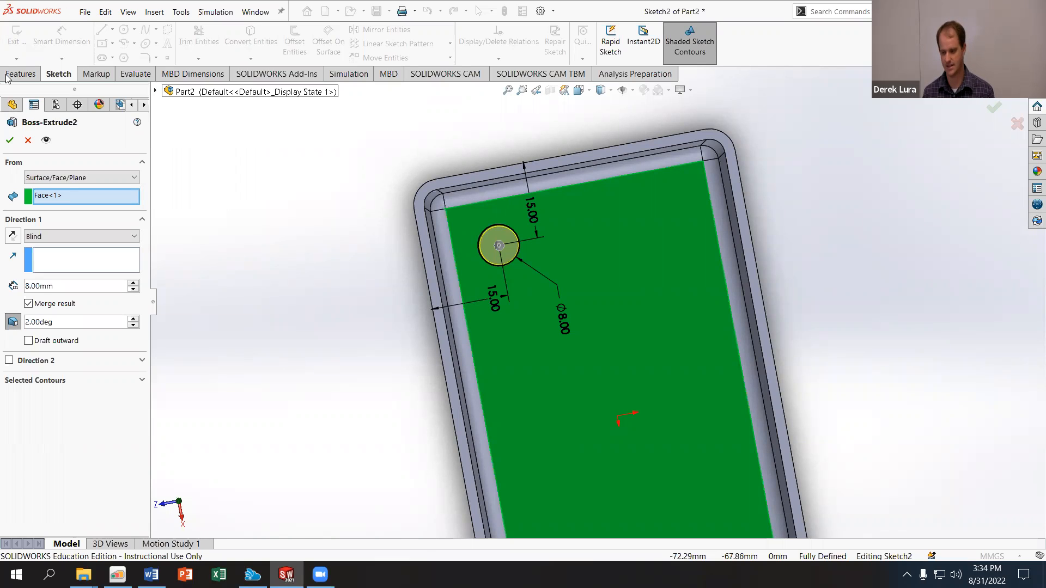
left_click(8, 140)
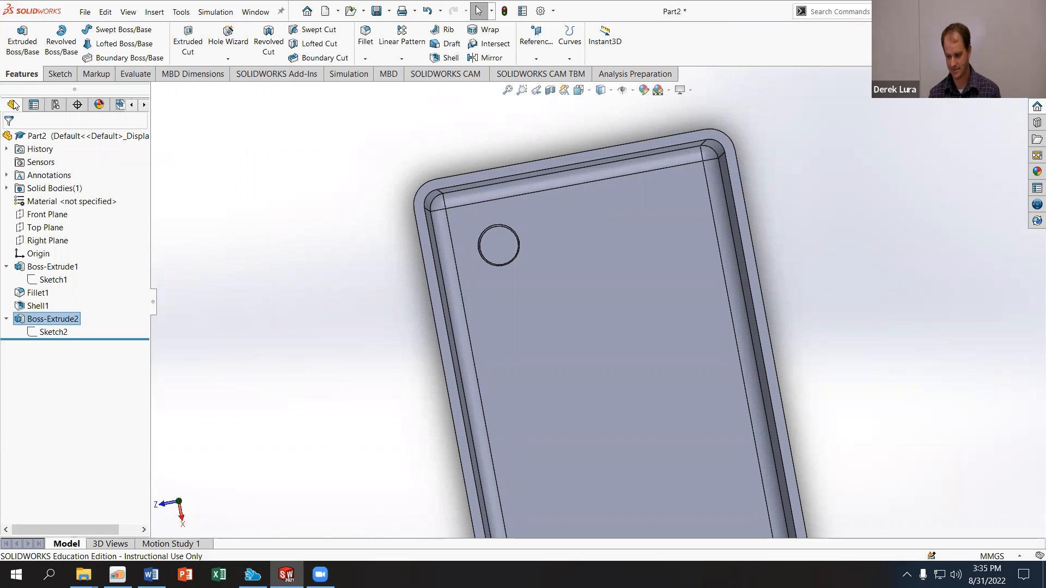
Step: Reopen the Boss-Extrude2 definition to recheck how the peg starts from the box floor, and cancel out
left_click(54, 319)
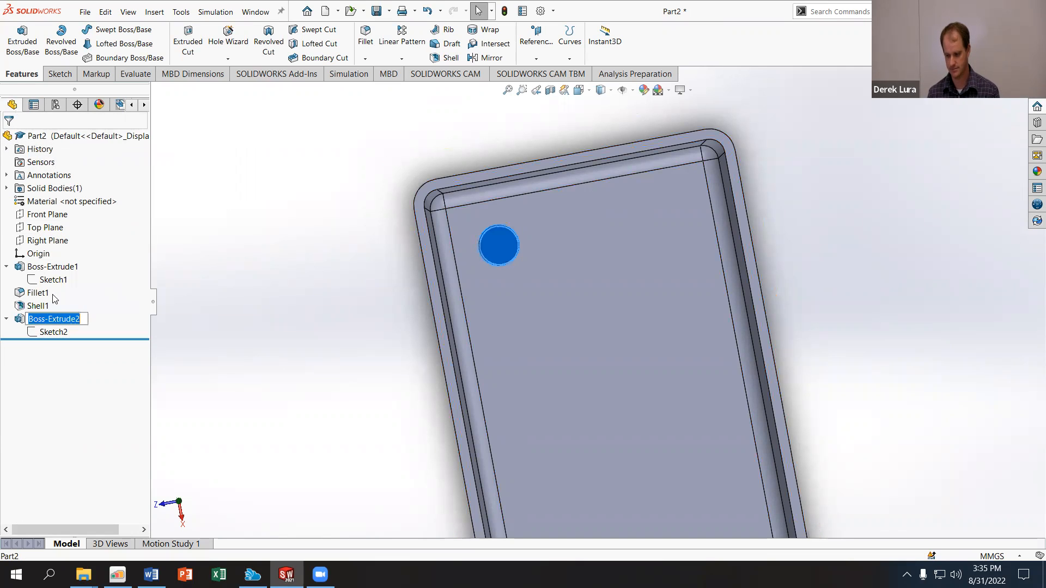
left_click(21, 319)
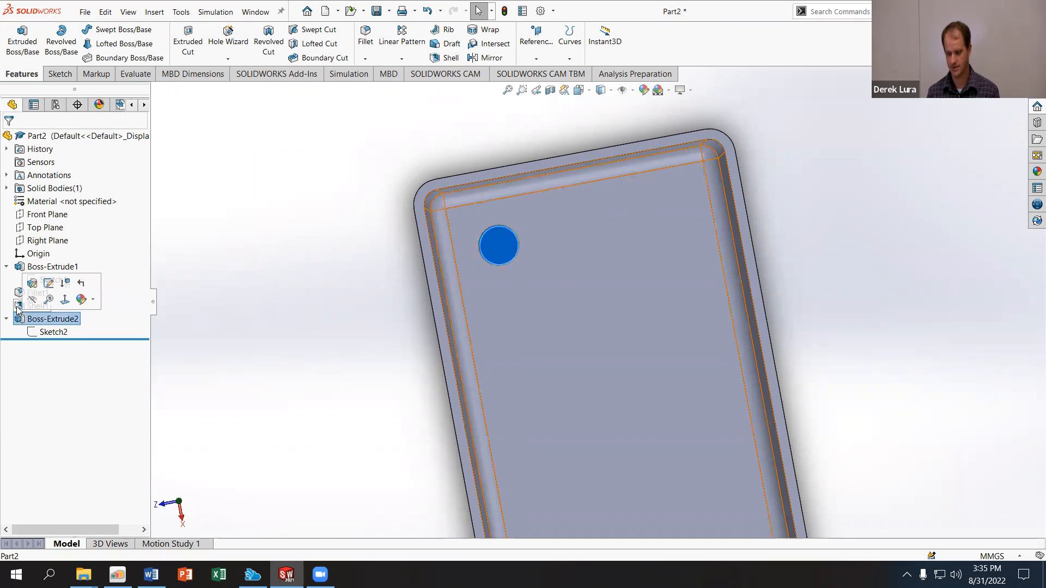
left_click(18, 308)
left_click(20, 319)
left_click(31, 282)
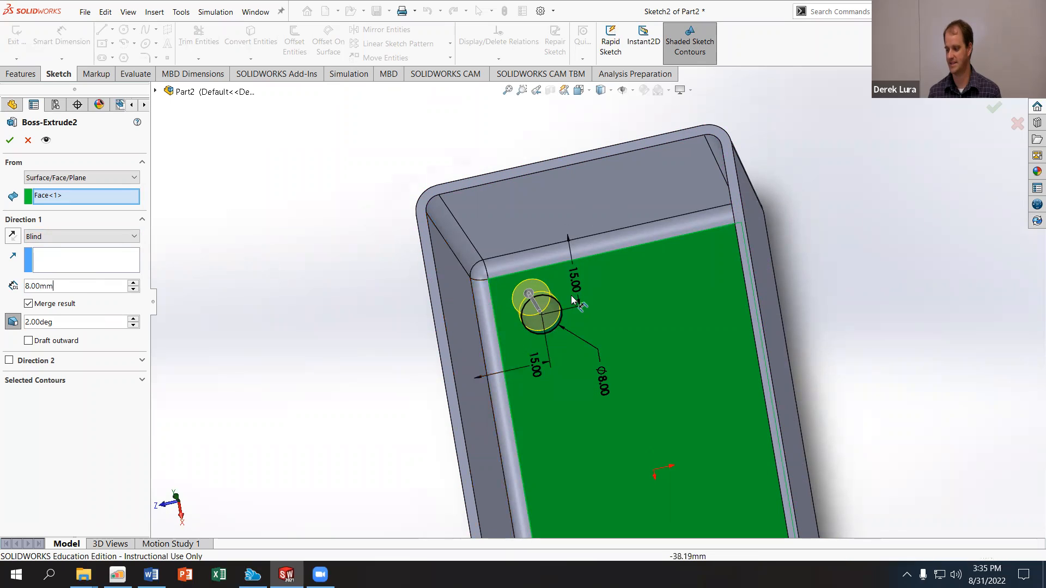
right_click(454, 186)
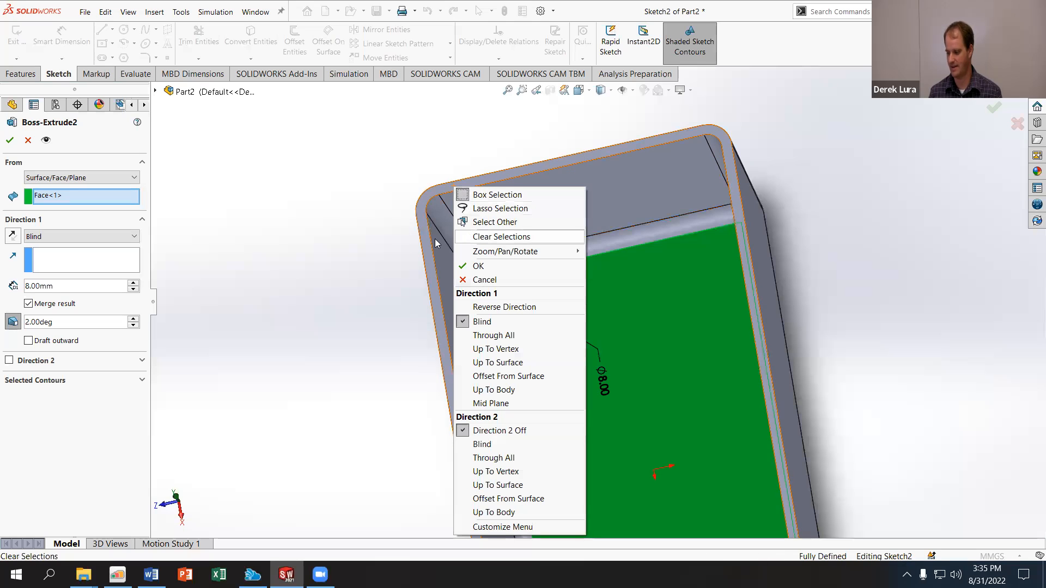
left_click(29, 145)
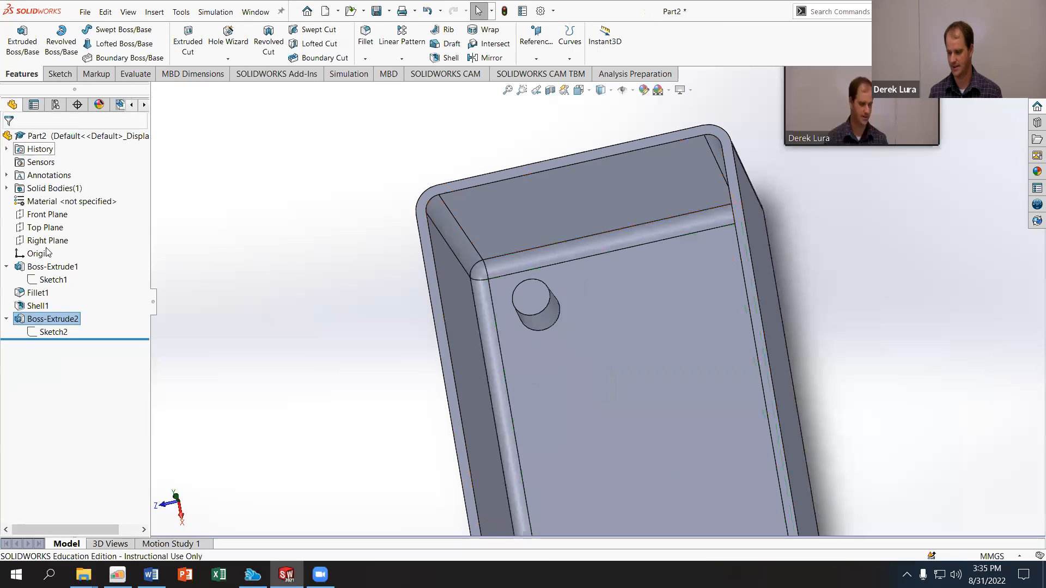
Step: Open the peg's Sketch2 to review the circle's diameter and positioning dimensions, and exit it
left_click(48, 332)
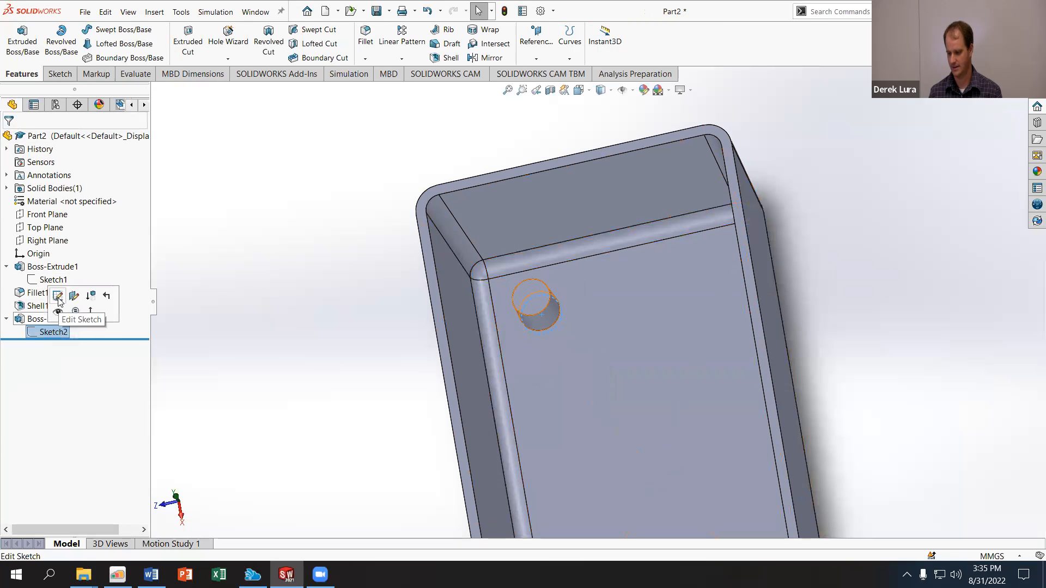
left_click(58, 297)
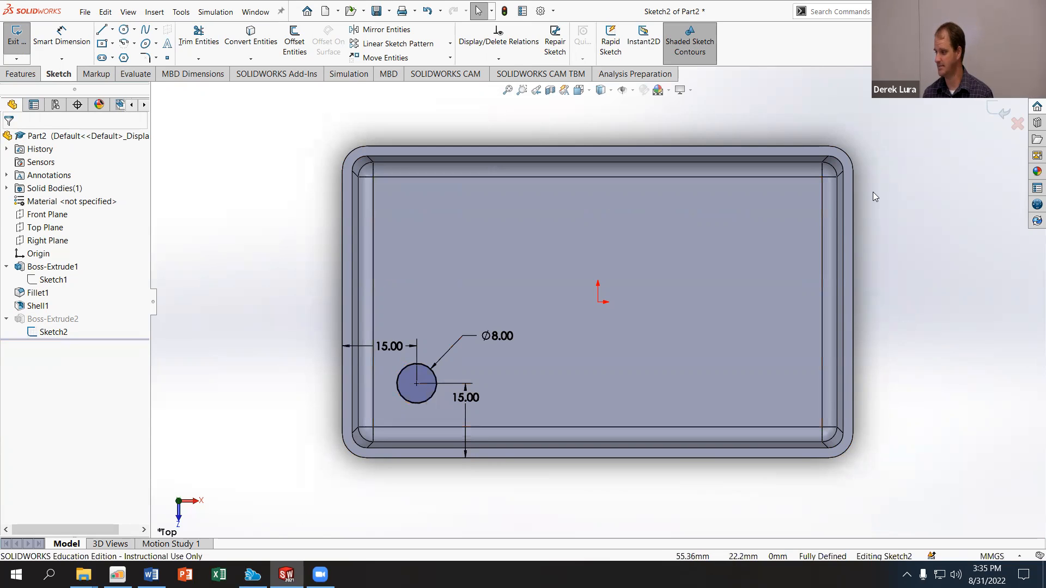
left_click(1004, 113)
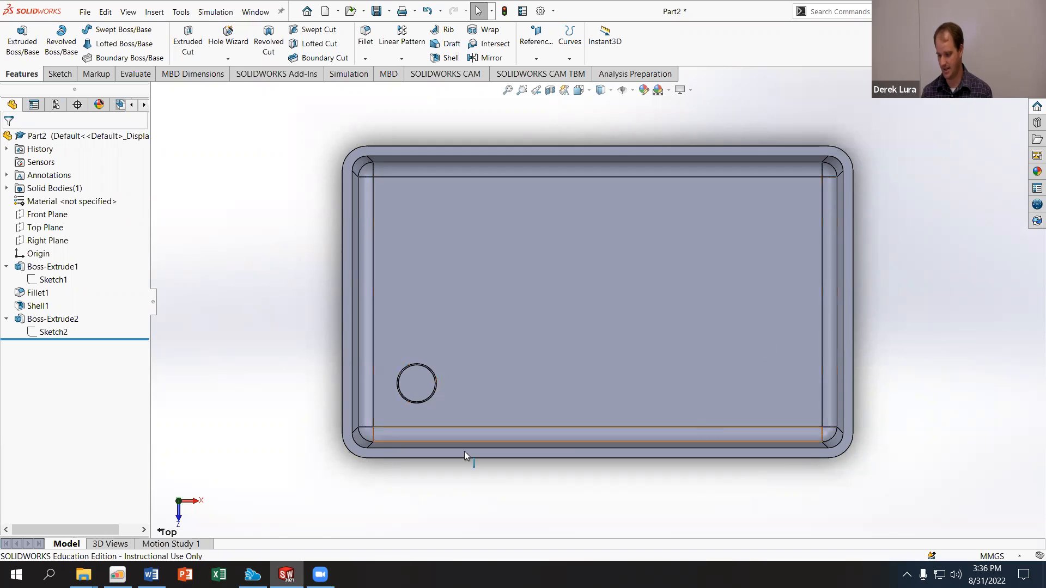
Step: Switch to the Word lesson document and read the box instructions for the peg, ribs, hole and mirrors
key("alt+Tab")
scroll(474, 272, "down", 15)
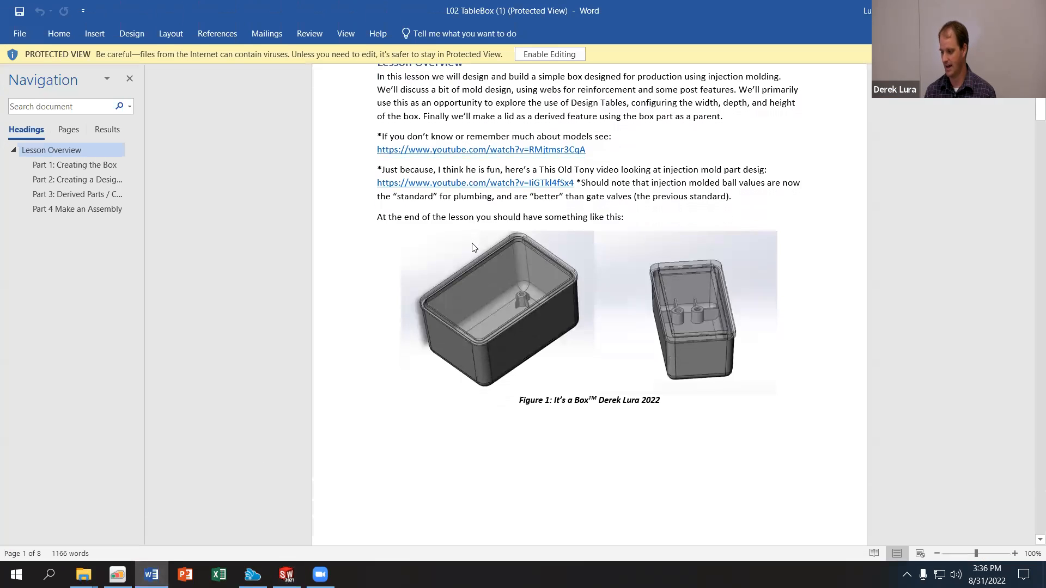
scroll(473, 278, "down", 20)
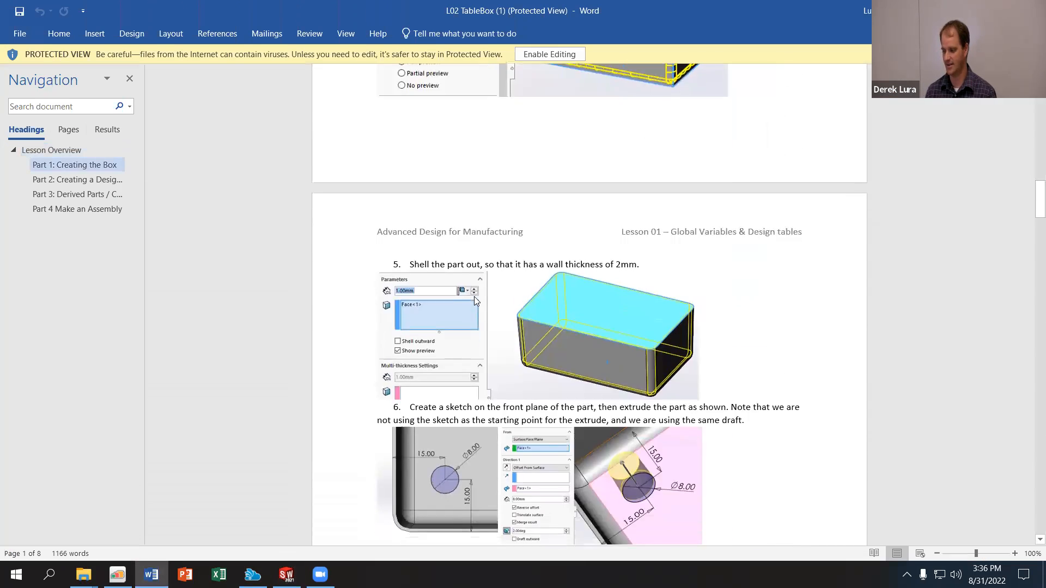
scroll(476, 288, "down", 3)
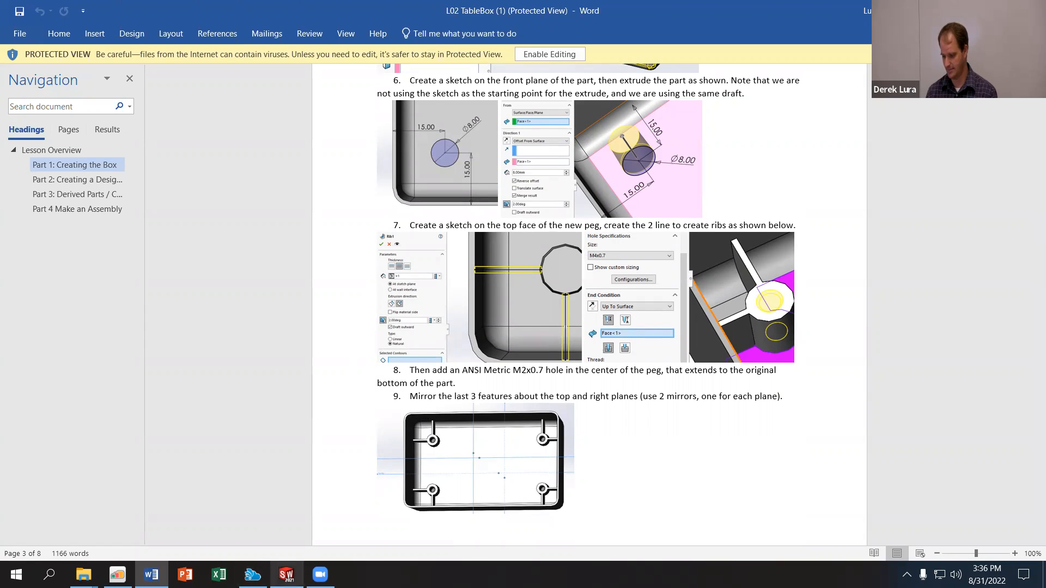
Step: Switch back to SOLIDWORKS and start a new sketch on the top face of the peg
left_click(286, 574)
middle_click_drag(398, 334, 422, 368)
left_click(436, 396)
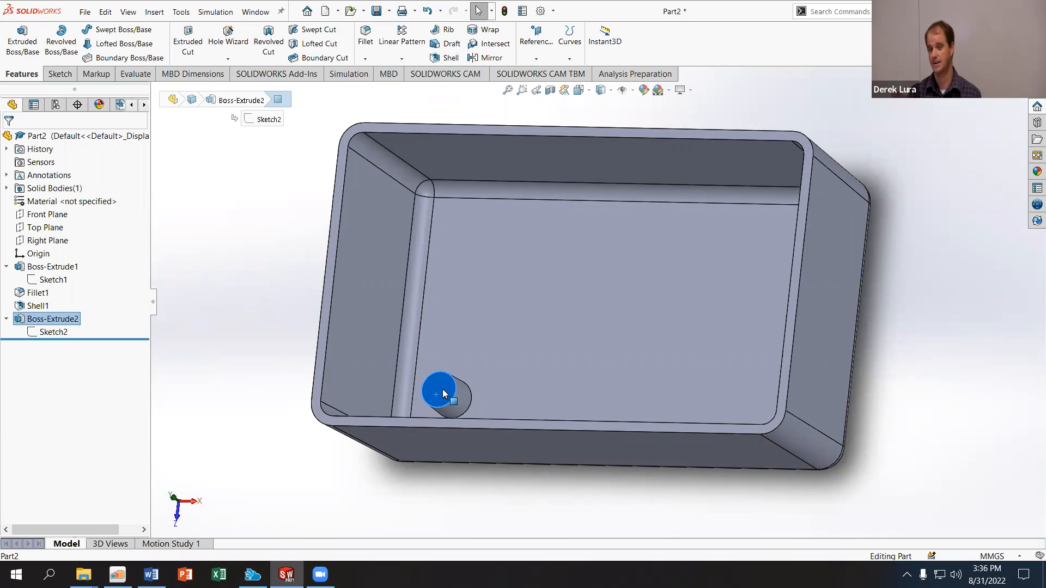
right_click(442, 389)
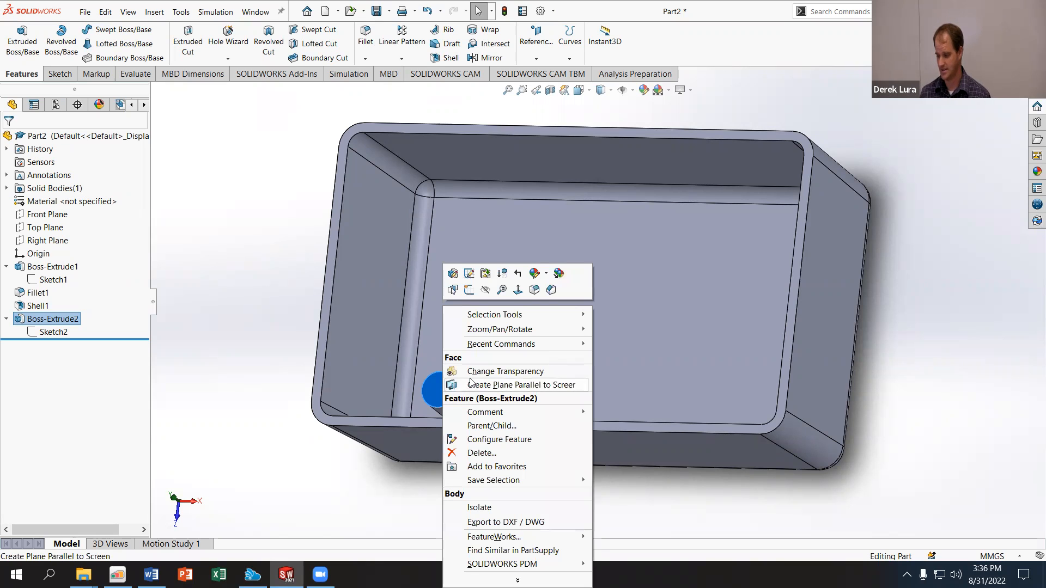
left_click(469, 289)
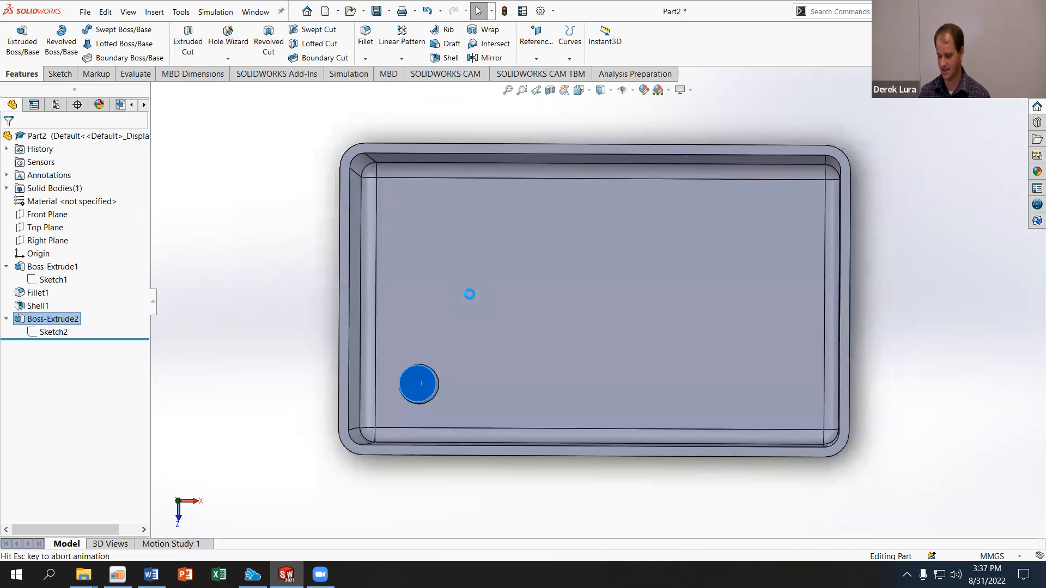
Step: Sketch a vertical line from the peg's edge outward toward the nearest long wall of the box
scroll(440, 419, "down", 3)
key("l")
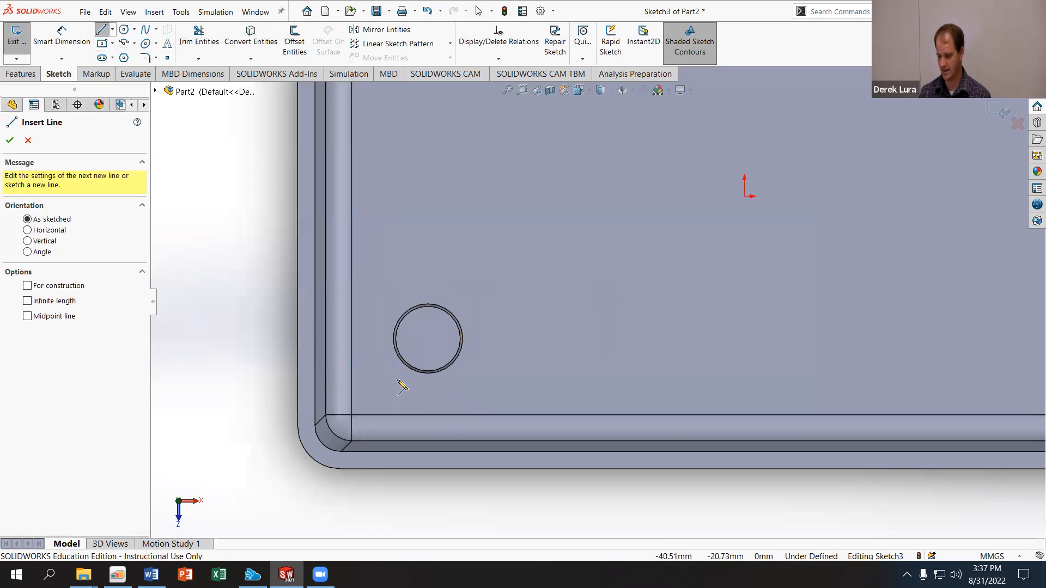
left_click(428, 372)
left_click(428, 435)
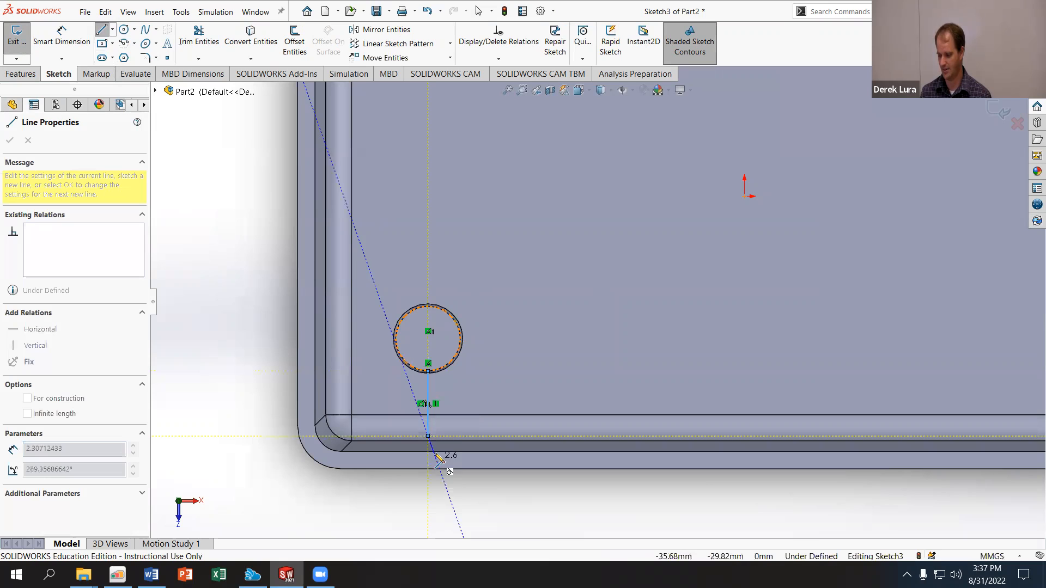
left_click(102, 30)
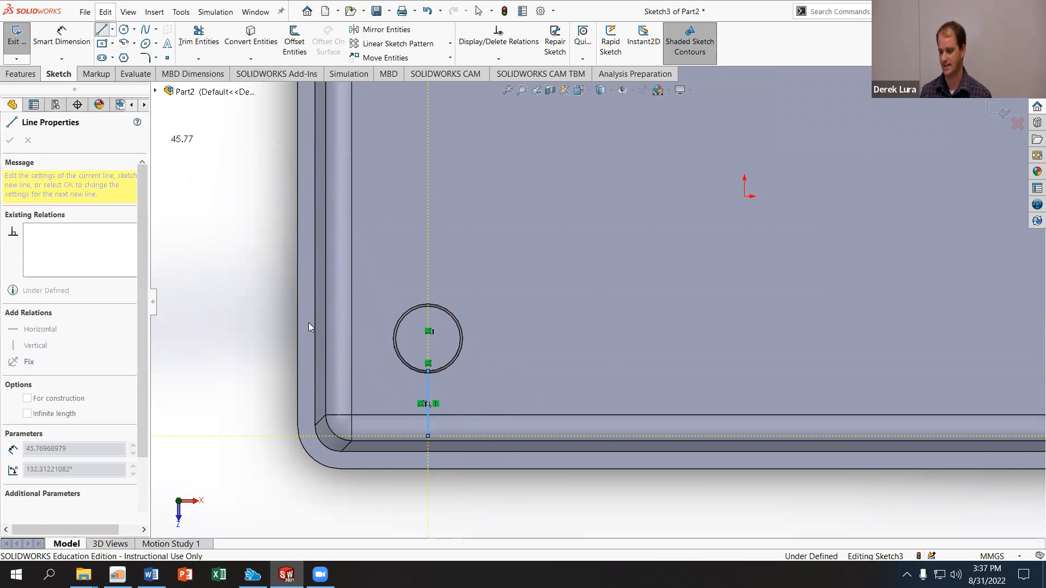
Step: Sketch a horizontal line from the peg's edge outward toward the nearest short wall of the box
left_click(102, 30)
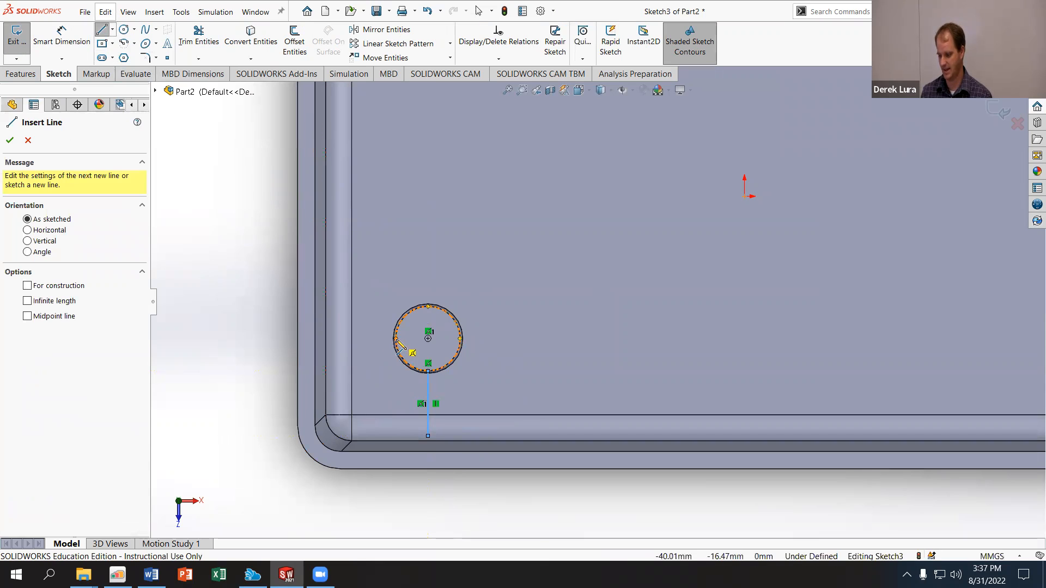
left_click(428, 339)
left_click(339, 338)
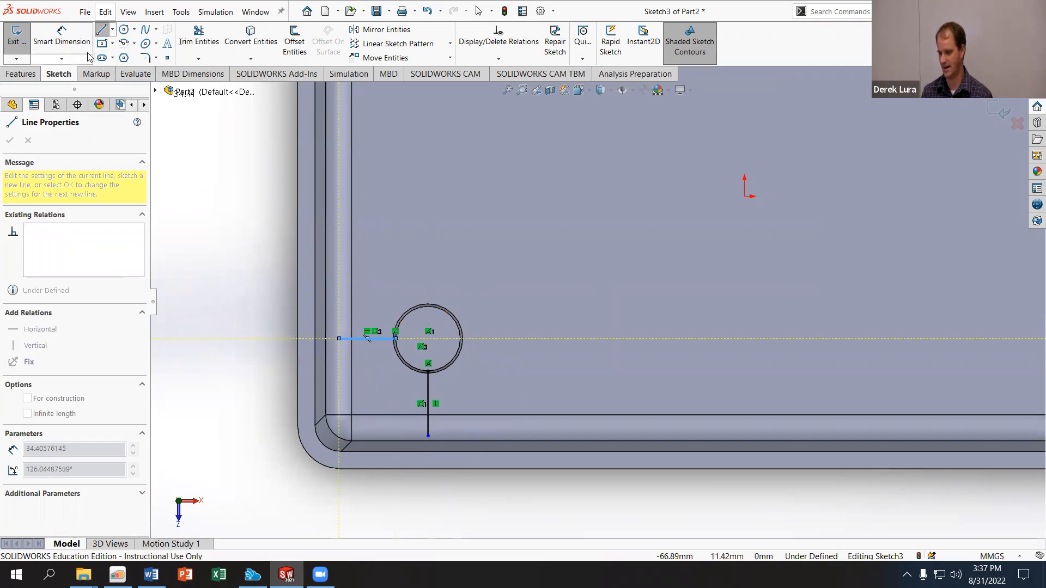
left_click(101, 29)
left_click(220, 307)
Step: Start a Rib feature from the two lines sketched at the peg
mouse_move(222, 310)
middle_mouse_down()
mouse_move(196, 329)
mouse_move(205, 341)
mouse_move(234, 241)
mouse_move(304, 292)
mouse_move(318, 356)
mouse_move(286, 355)
mouse_move(197, 477)
mouse_move(211, 474)
middle_mouse_up()
scroll(215, 473, "down", 2)
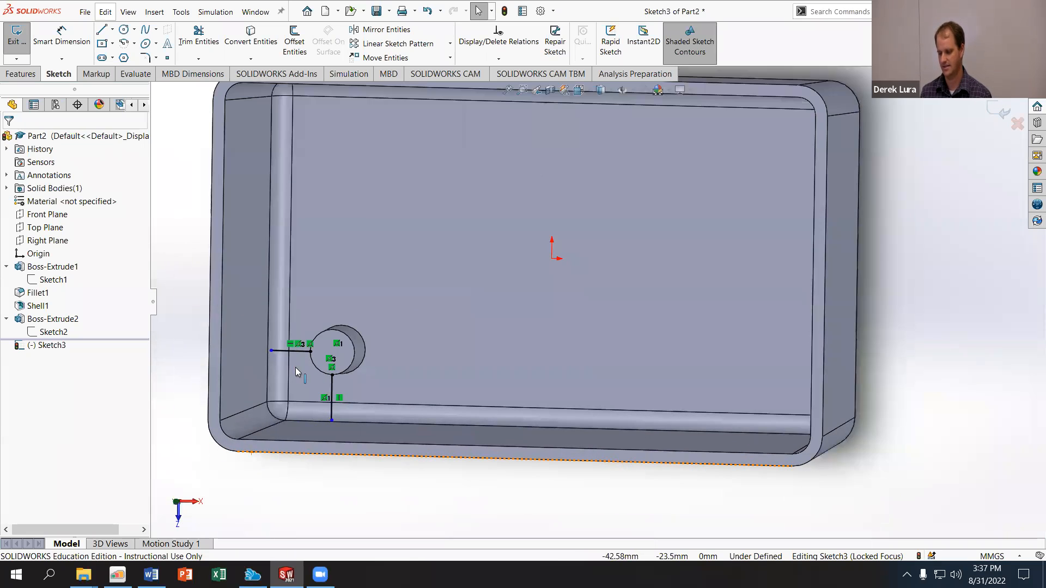
left_click(34, 77)
left_click(443, 31)
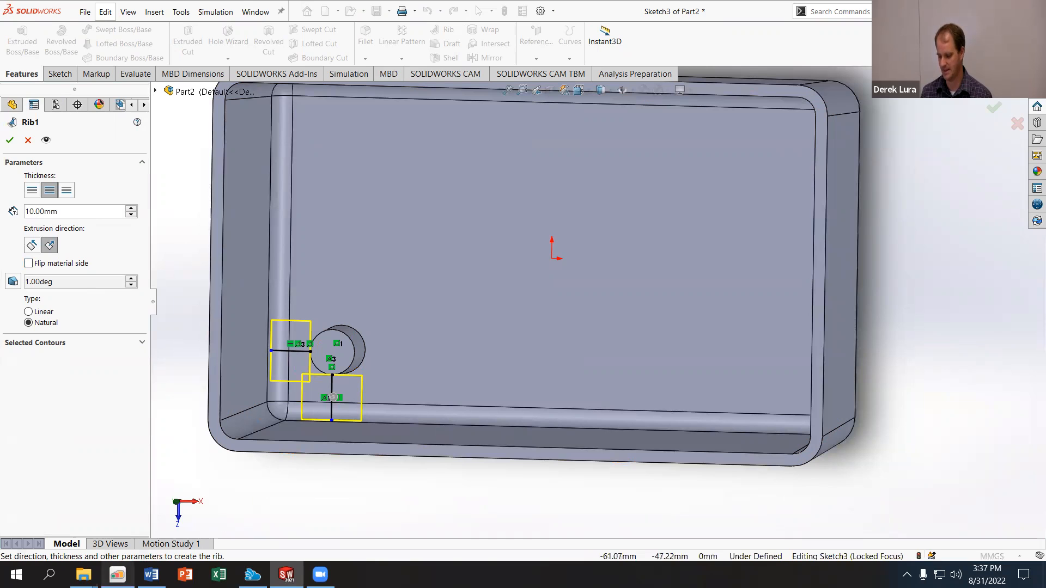
Step: Switch to the Word lesson document and read the rib settings shown under instruction 7
left_click(117, 574)
left_click(117, 574)
left_click(151, 575)
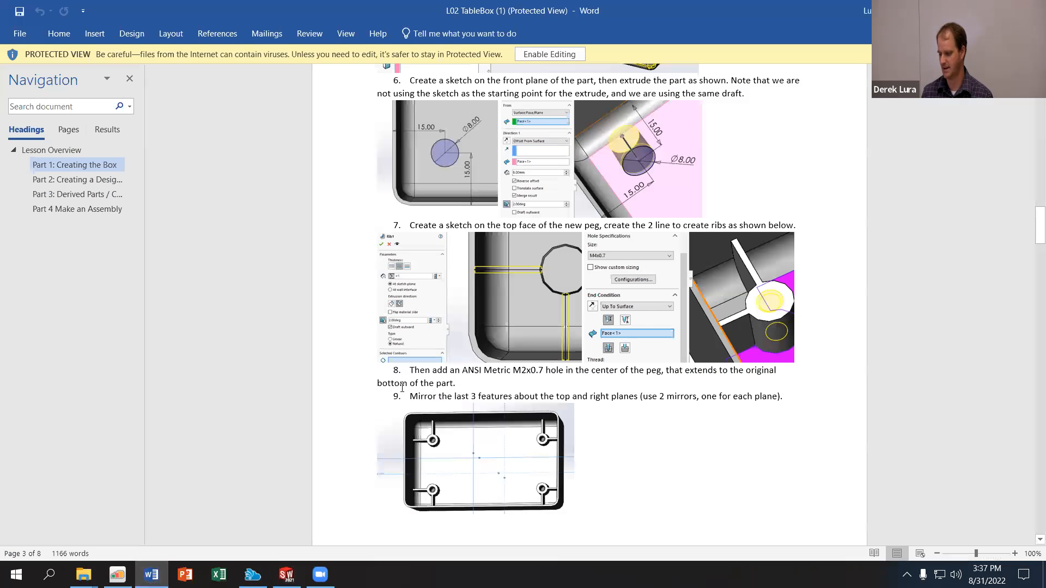
scroll(484, 297, "up", 4)
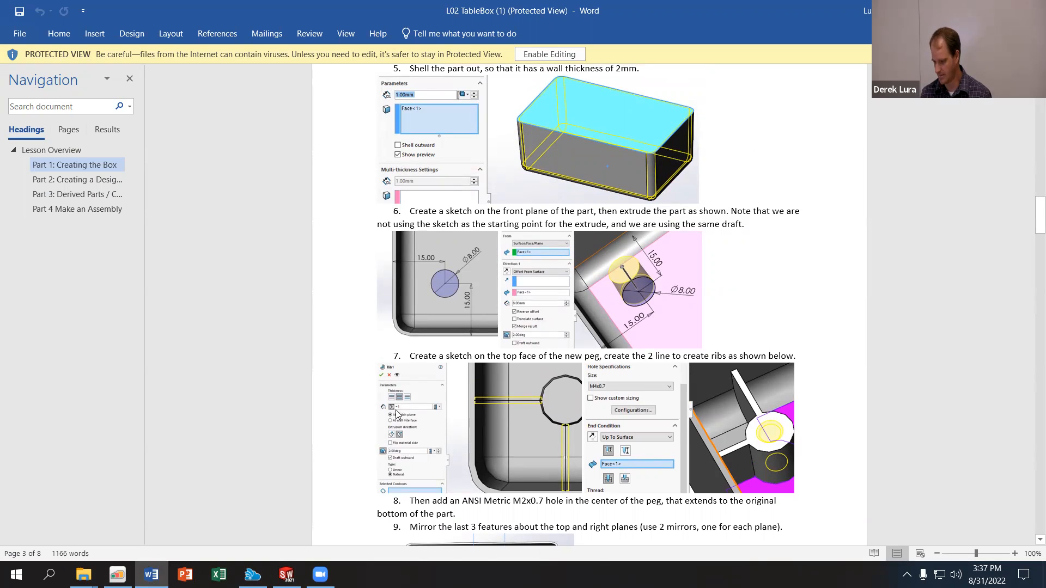
scroll(411, 410, "down", 1)
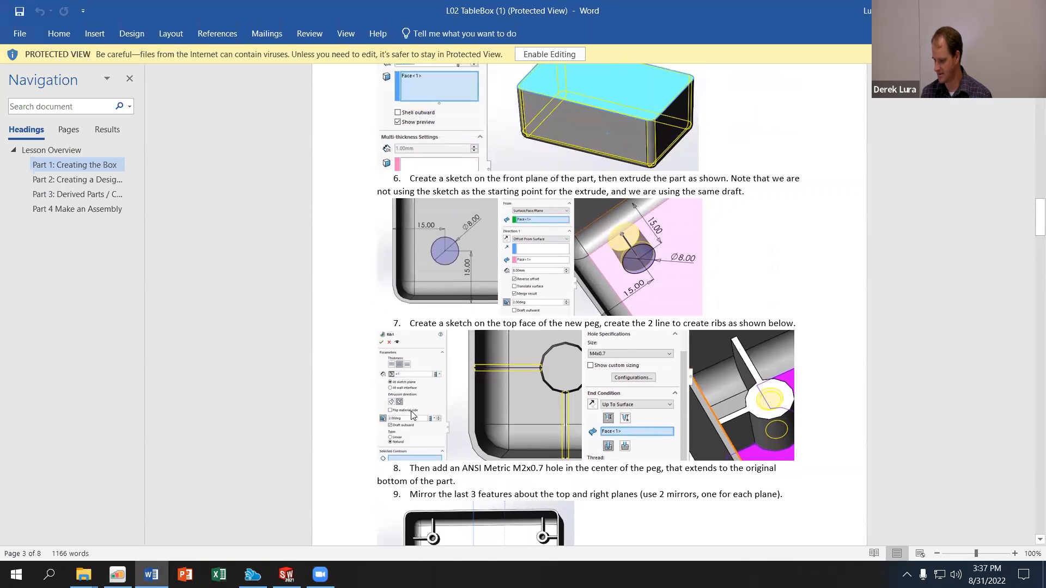
scroll(412, 416, "down", 1)
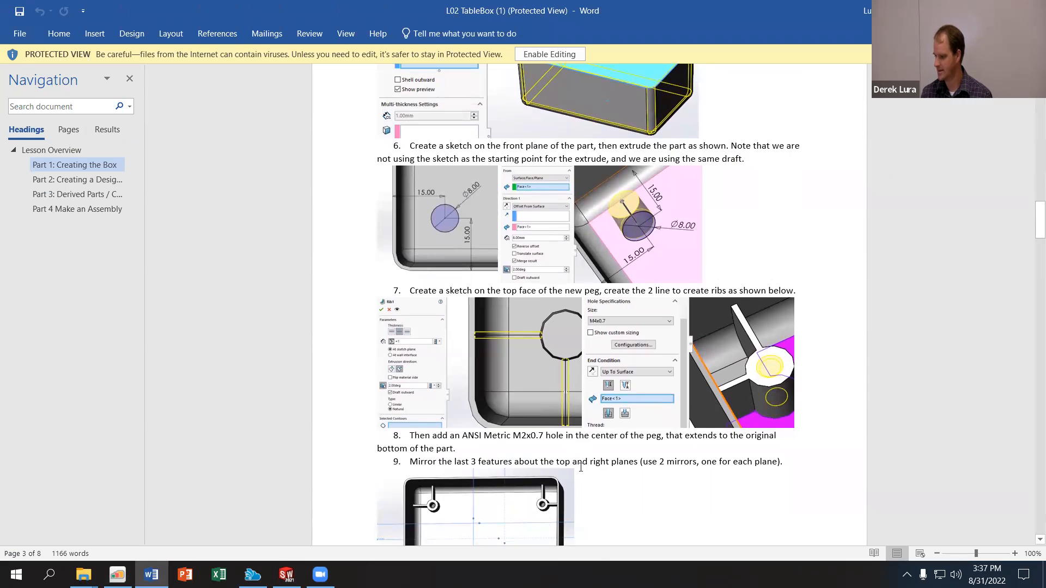
Step: Switch back to SOLIDWORKS and set the rib thickness to 1 mm, applied to both sides of the sketch lines
left_click(286, 575)
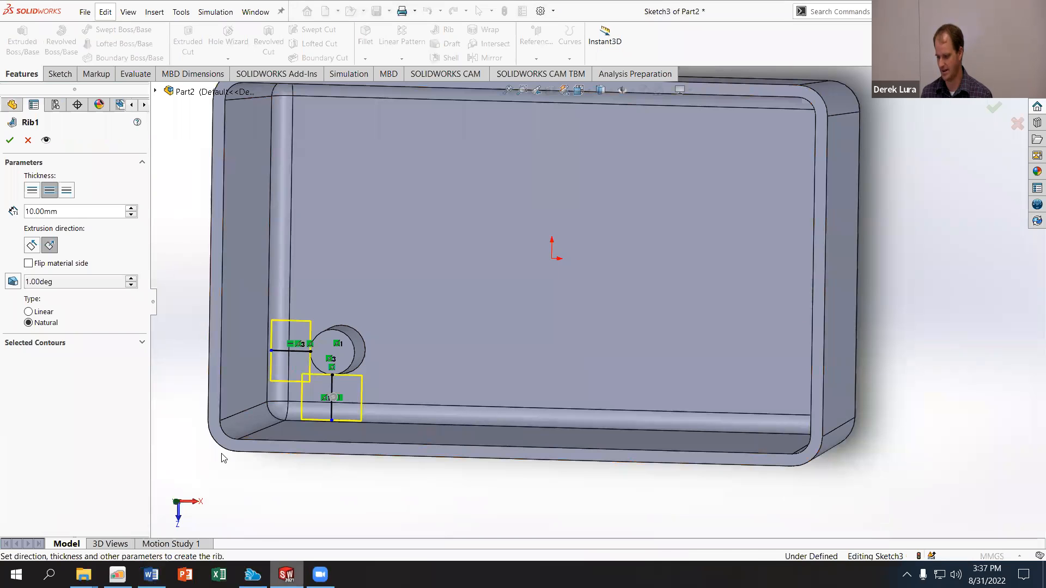
left_click(65, 211)
type("1")
key("Return")
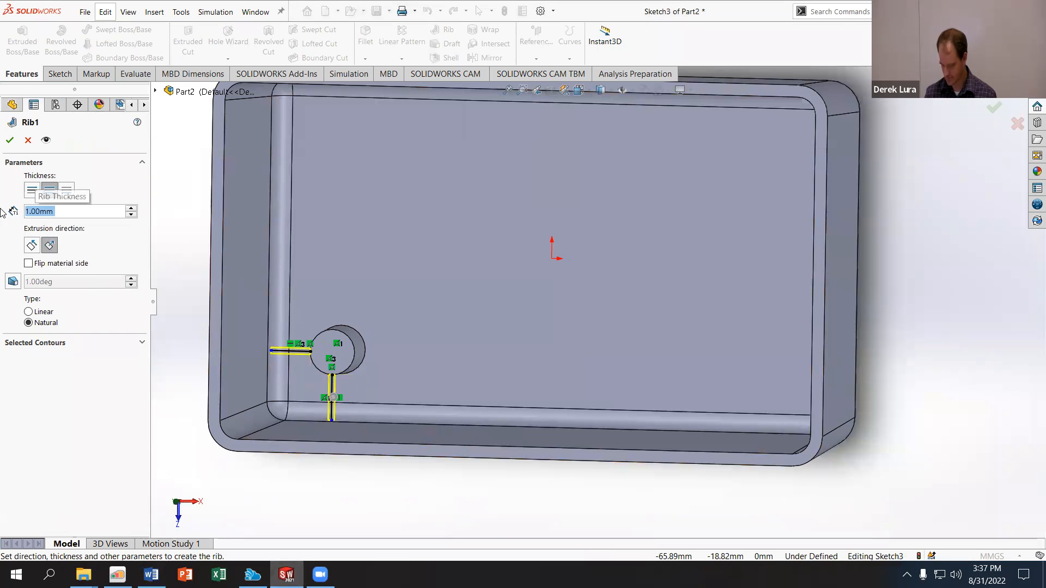
left_click(31, 189)
left_click(48, 190)
left_click(67, 192)
left_click(49, 190)
Step: Add a 2-degree outward draft to the ribs at the sketch plane and finish the Rib feature
scroll(284, 388, "down", 5)
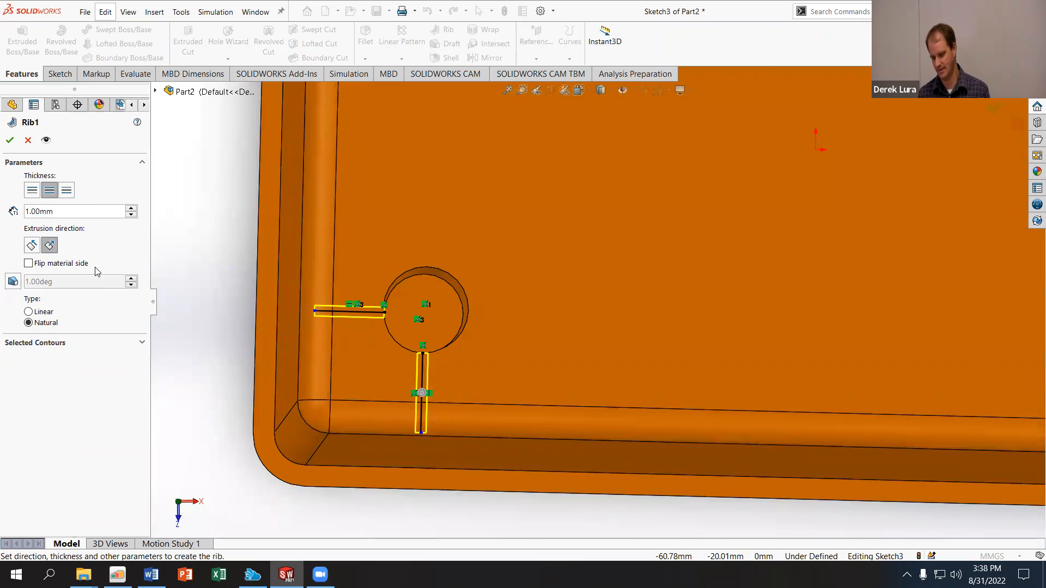
left_click(6, 282)
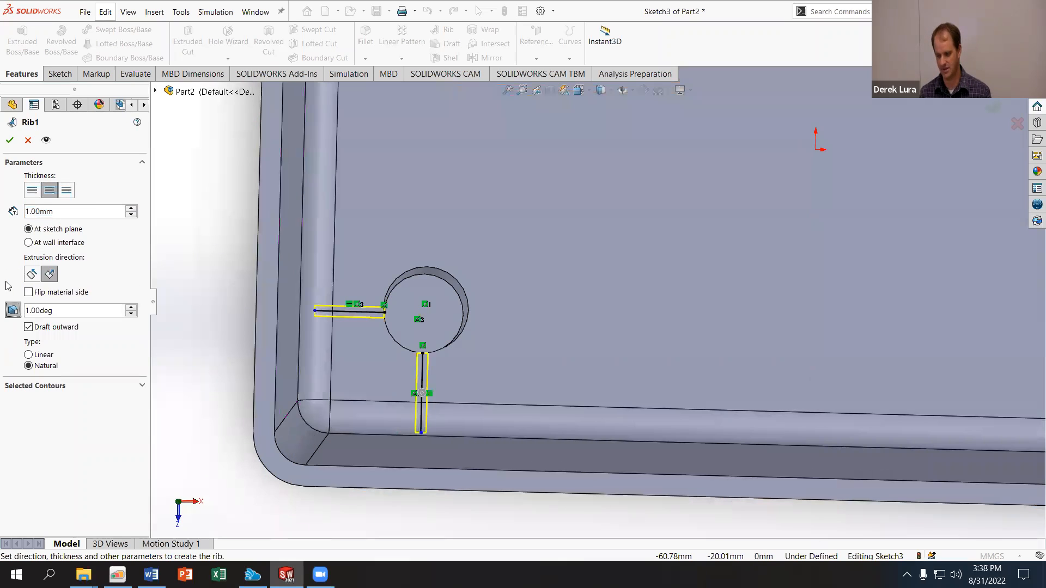
left_click_drag(56, 309, 16, 310)
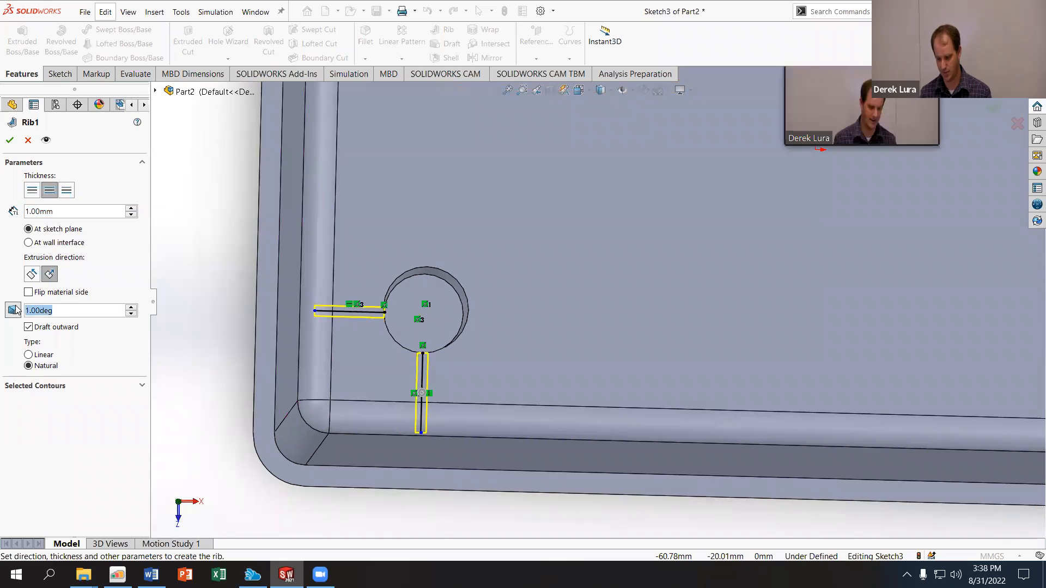
type("2")
key("Return")
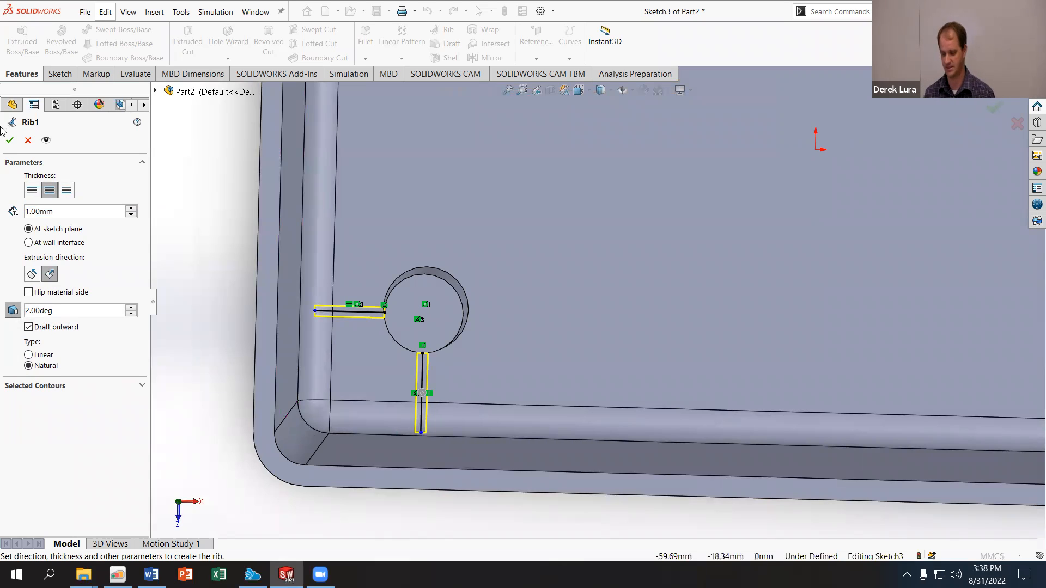
left_click(9, 141)
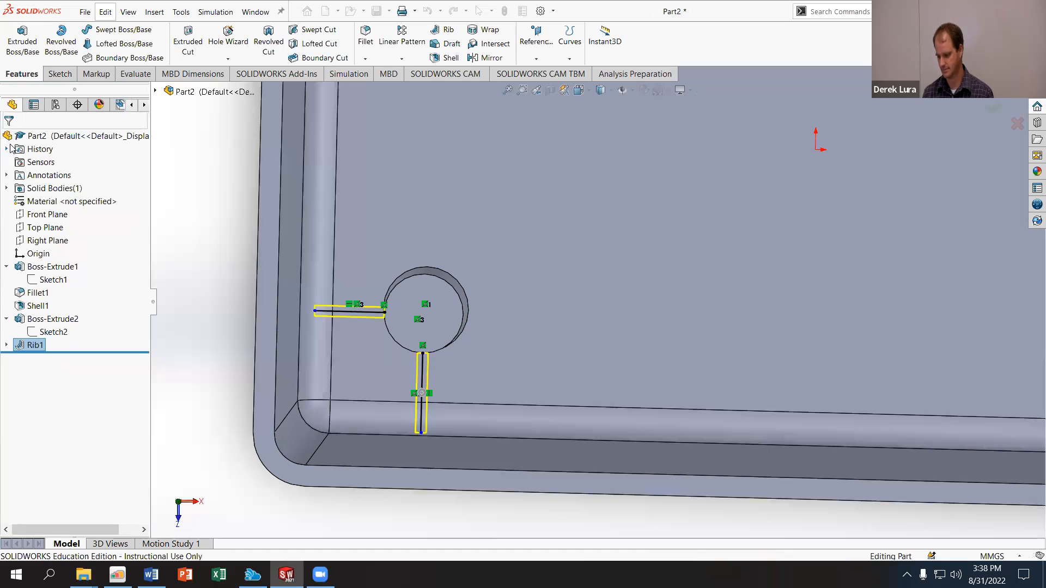
Step: Inspect the finished ribs from several angles, including where they meet the box's inner side wall
middle_click_drag(264, 351, 197, 402)
scroll(463, 198, "down", 4)
middle_click_drag(435, 211, 350, 222)
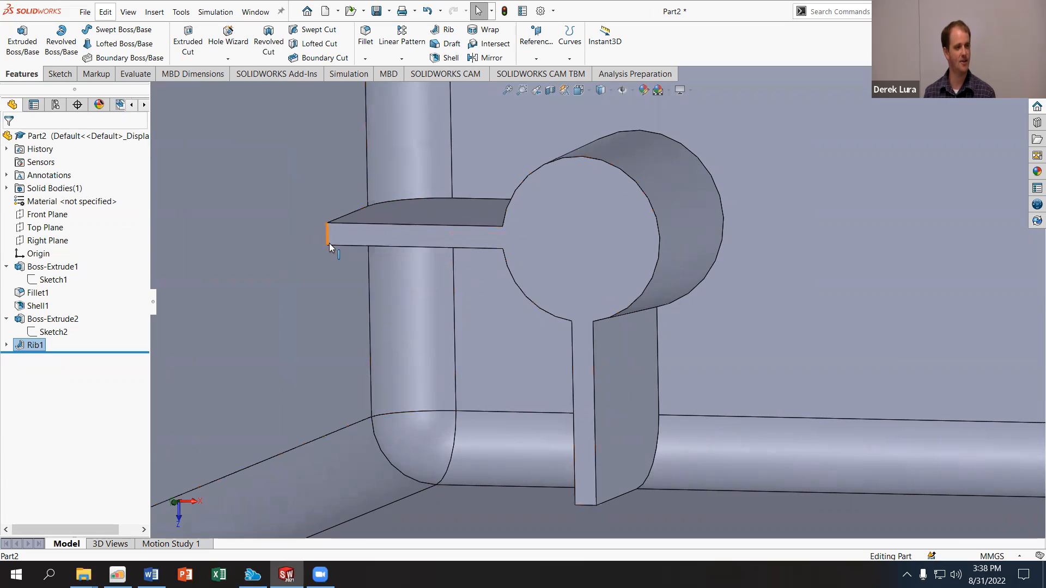
scroll(360, 278, "up", 8)
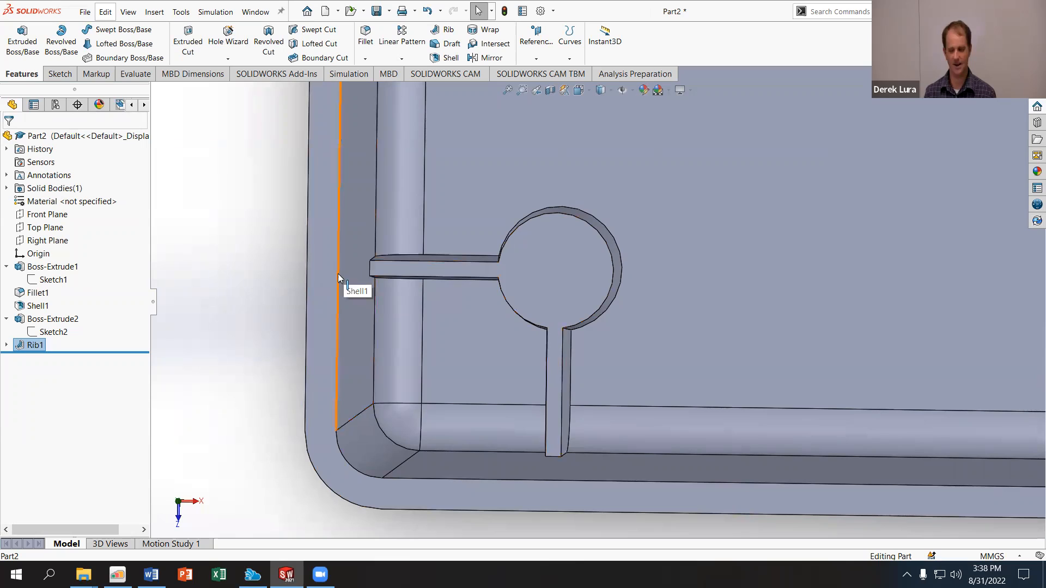
left_click(354, 263)
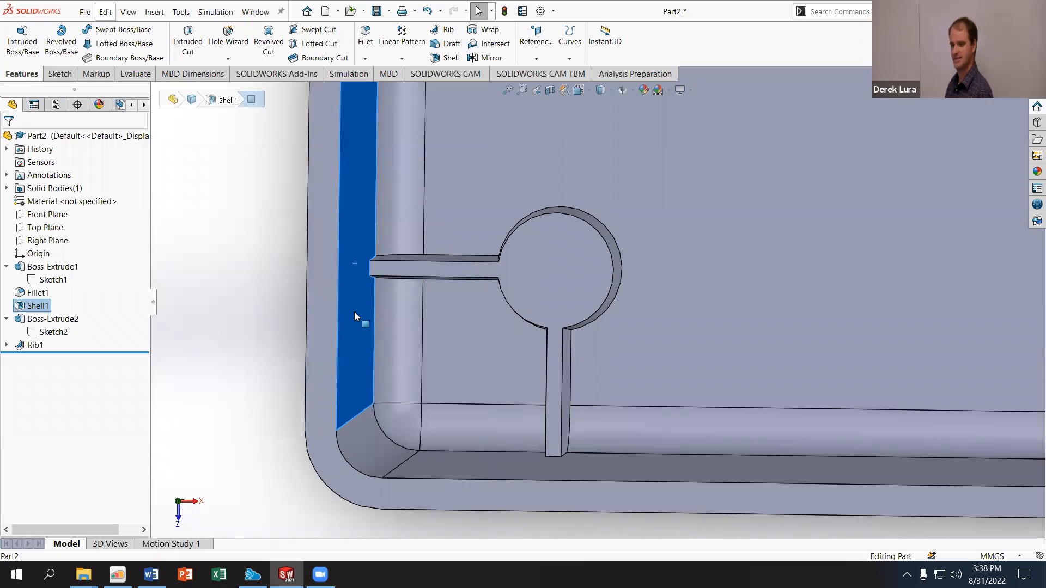
middle_click_drag(354, 311, 397, 292)
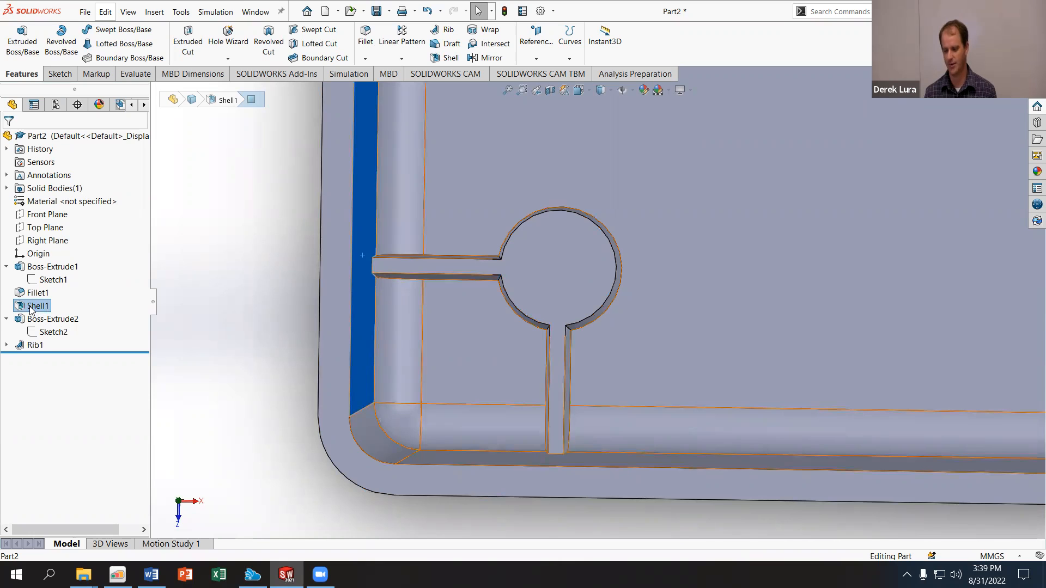
Step: Open the rib's sketch for editing and extend the horizontal line's outer end to about X -50.8 mm
left_click(35, 345)
left_click(55, 306)
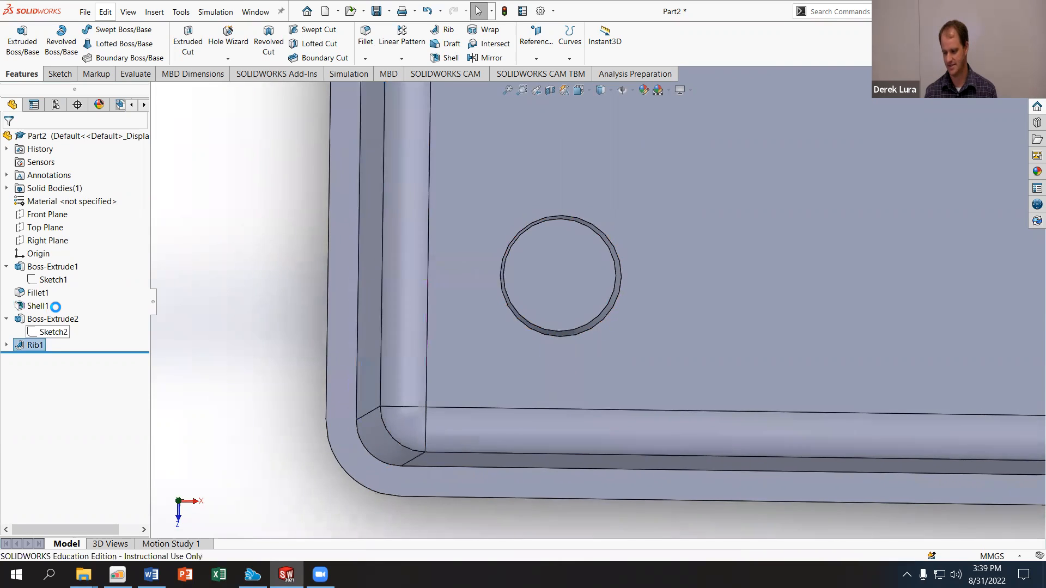
scroll(372, 393, "down", 3)
left_click_drag(402, 359, 366, 359)
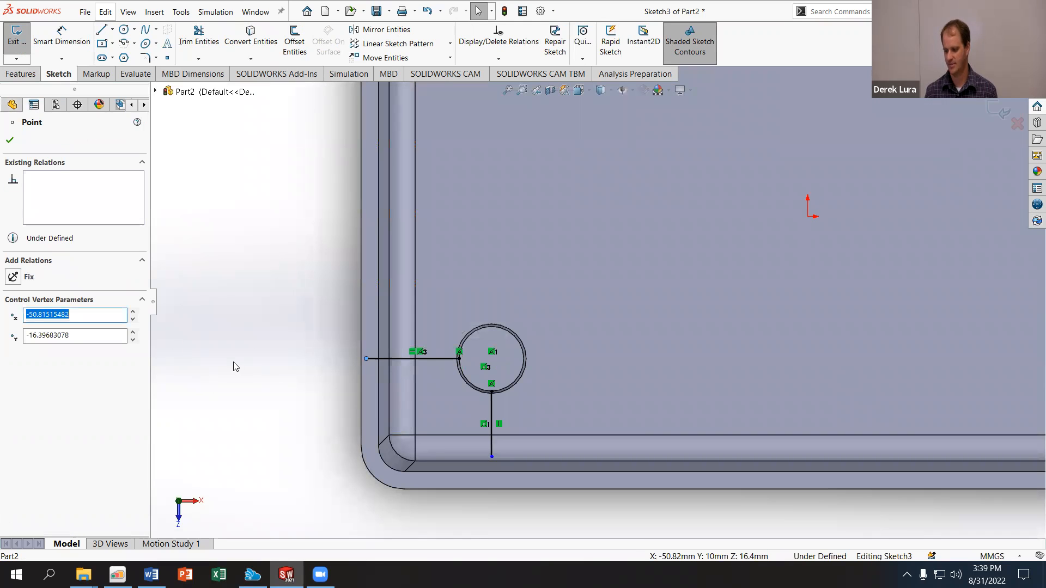
Step: Examine from several angles how the extended rib line crosses the box wall, and return to the view normal to the sketch
scroll(236, 366, "up", 5)
mouse_move(280, 416)
middle_mouse_down()
mouse_move(269, 242)
mouse_move(361, 261)
mouse_move(414, 297)
middle_mouse_up()
scroll(329, 250, "down", 3)
scroll(455, 326, "down", 3)
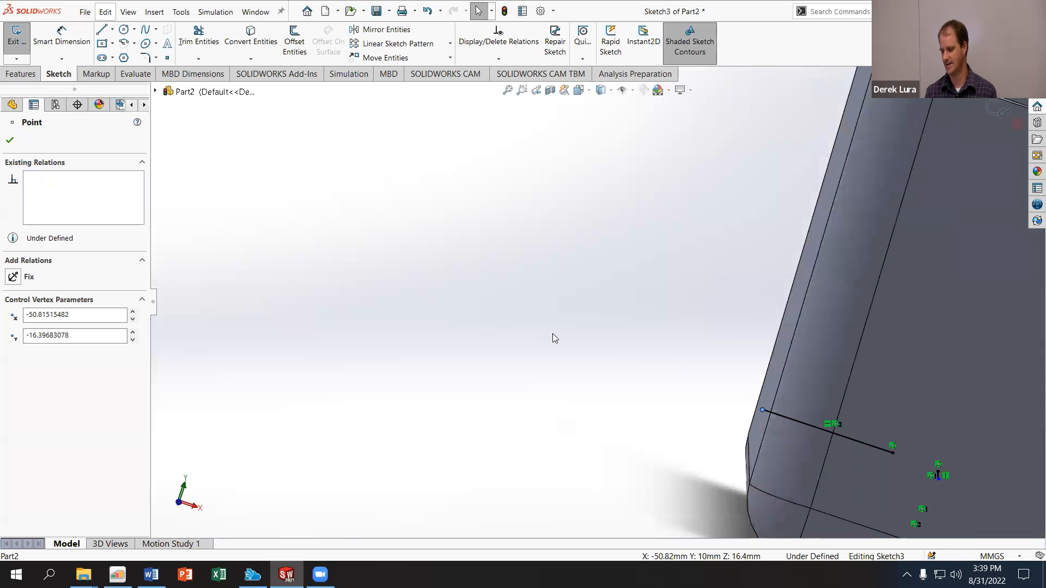
scroll(555, 368, "up", 6)
middle_click_drag(572, 372, 519, 547)
scroll(665, 337, "down", 3)
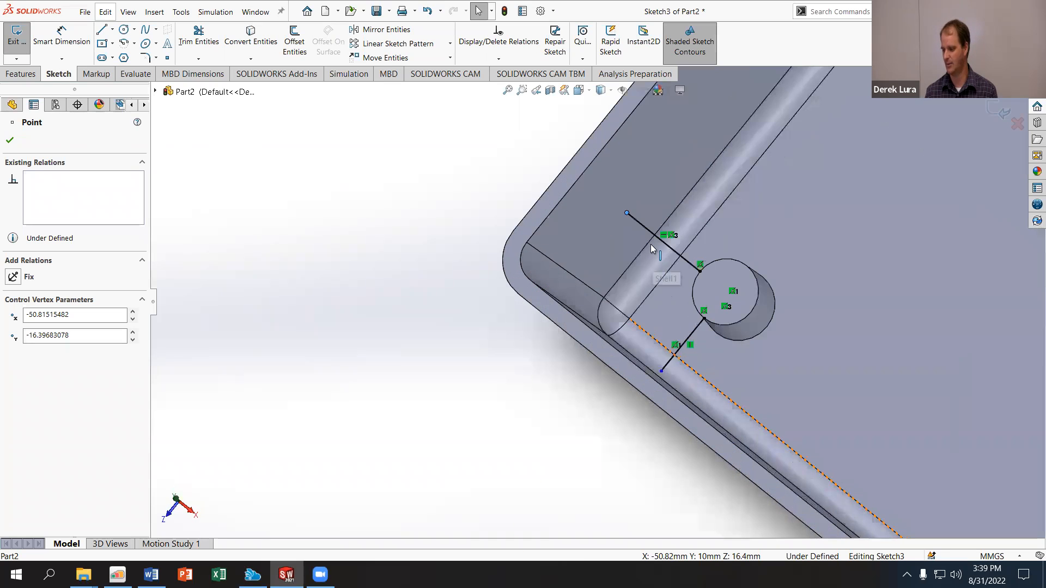
key("ctrl+8")
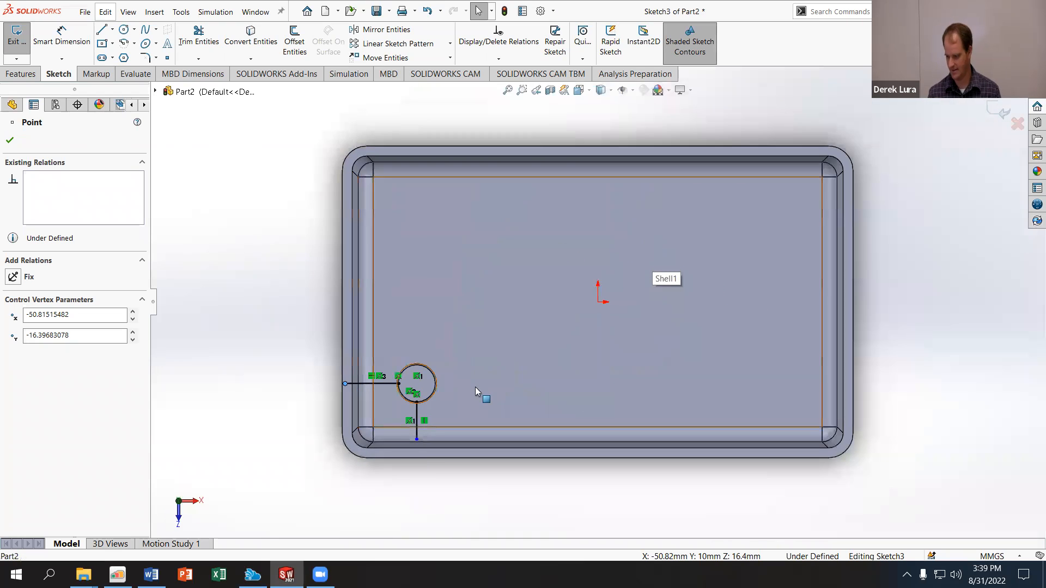
Step: Shorten the horizontal rib line so its outer end sits at about X -42.5 mm, and exit the sketch
scroll(475, 387, "down", 4)
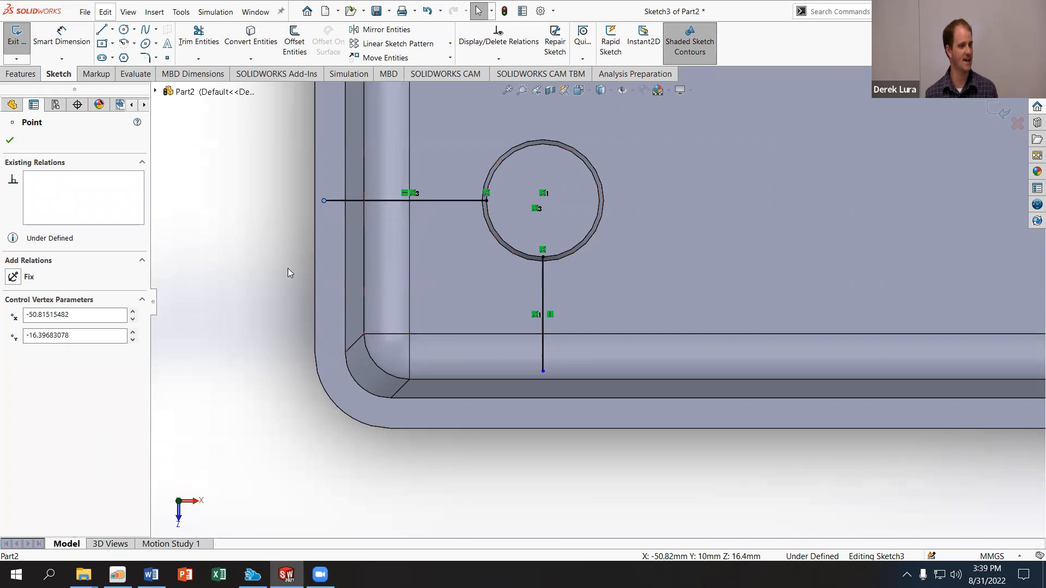
left_click_drag(324, 200, 450, 197)
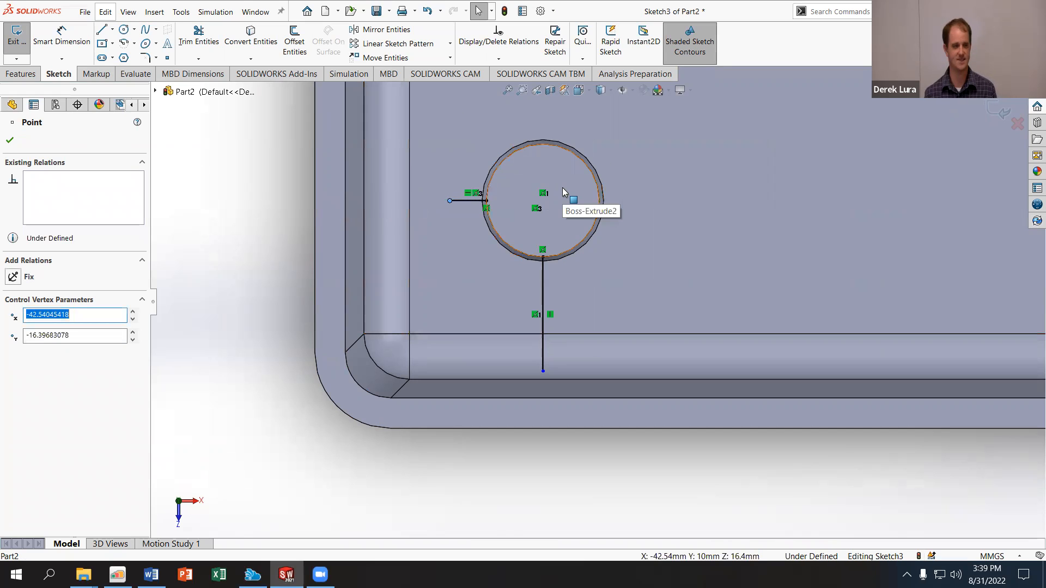
left_click(9, 140)
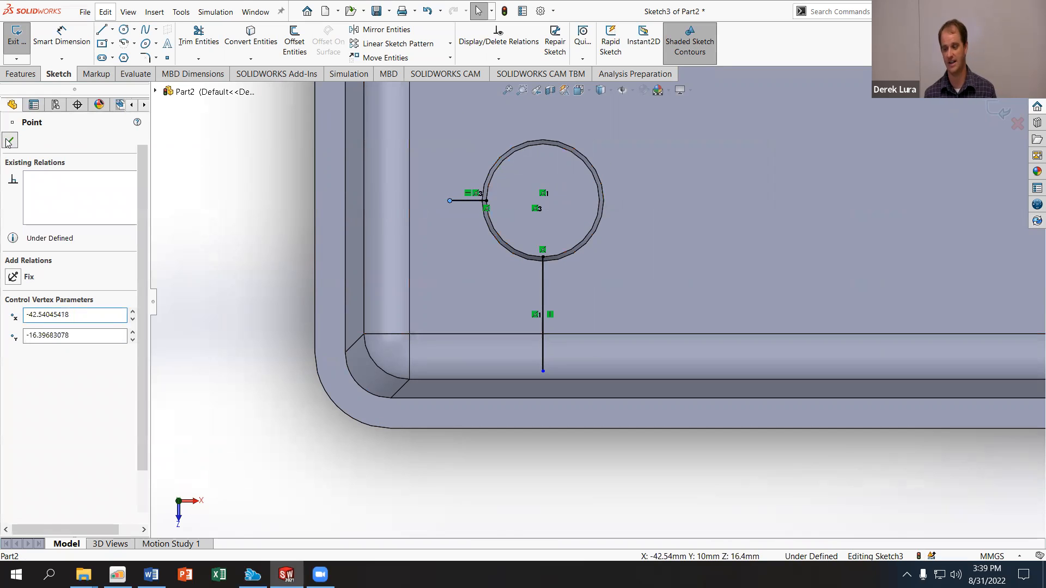
left_click(1000, 107)
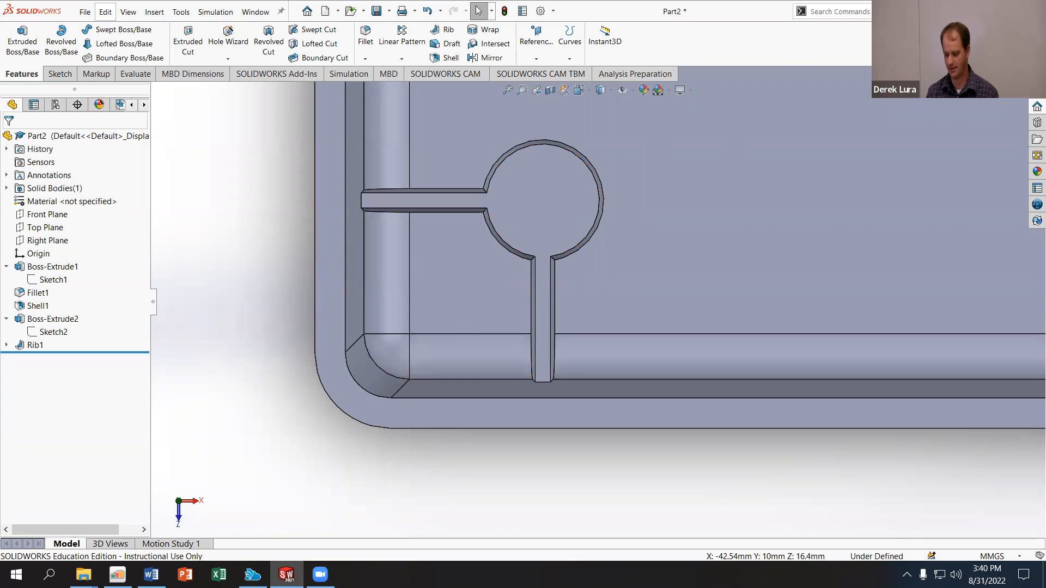
Step: Switch to the Word lesson document and read instruction 8, highlighting the M2x0.7 hole specification
left_click(156, 553)
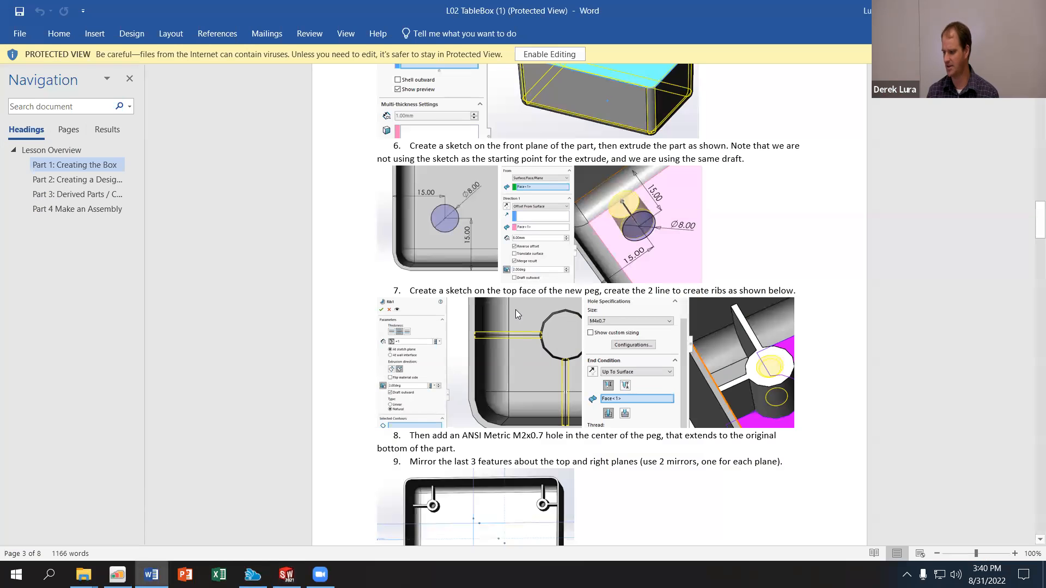
scroll(511, 312, "down", 1)
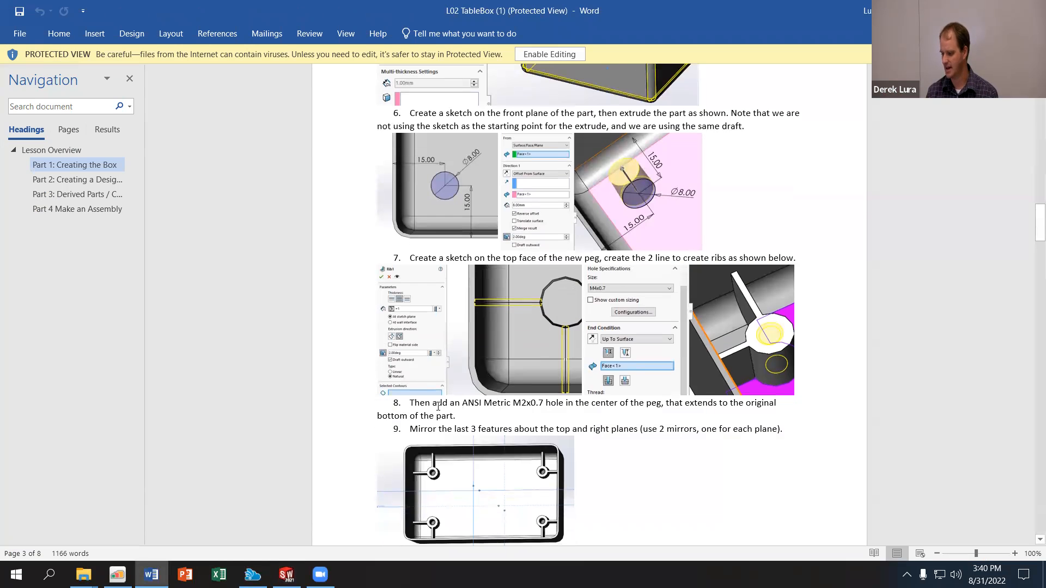
left_click_drag(438, 406, 548, 405)
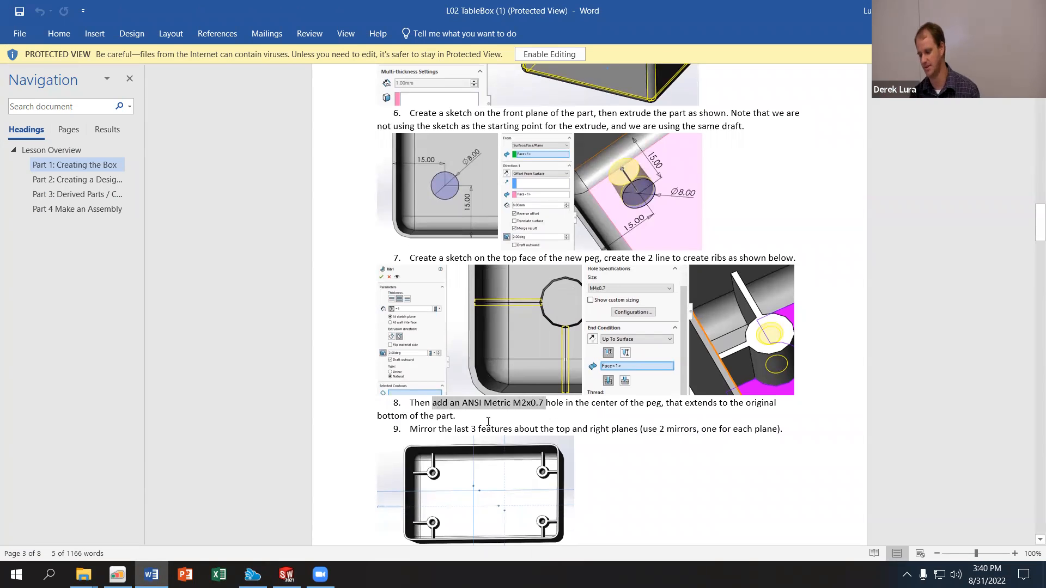
left_click(534, 406)
double_click(544, 402)
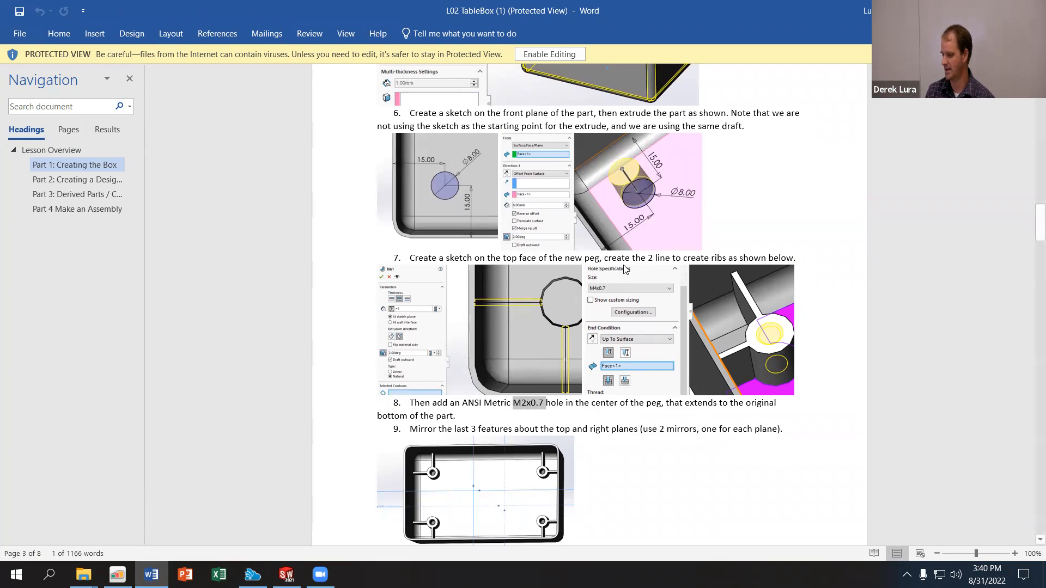
Step: Switch to SOLIDWORKS and start a Hole Wizard hole on the peg's top face, using the ANSI Metric standard and a bottoming tapped hole
key("alt+Tab")
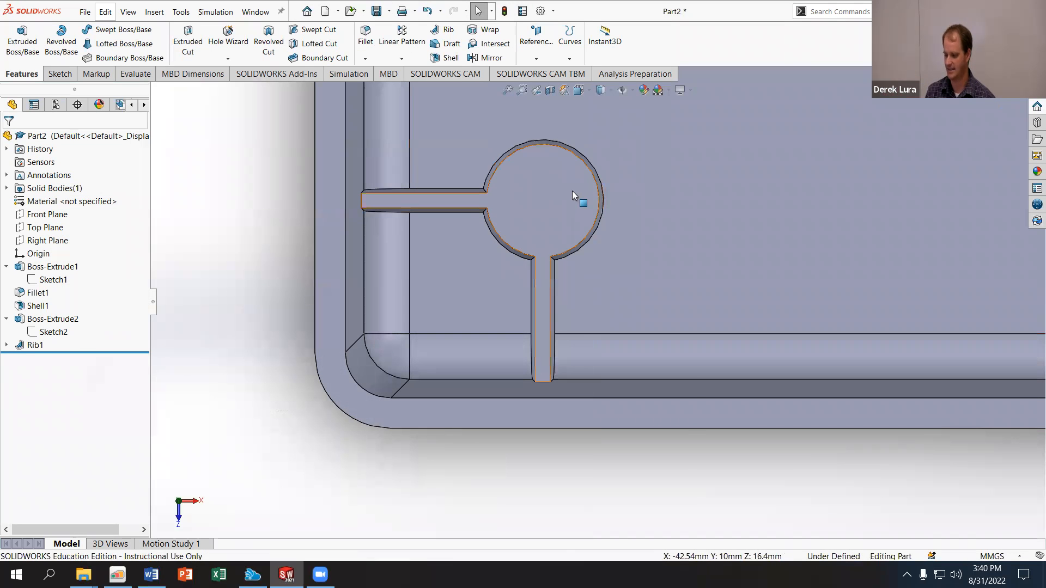
left_click(557, 206)
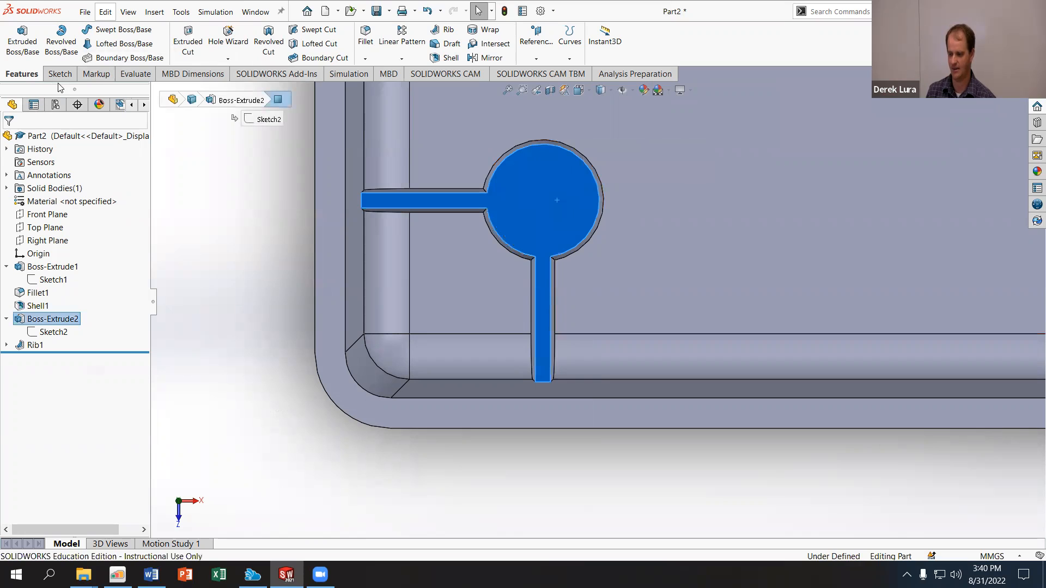
left_click(218, 34)
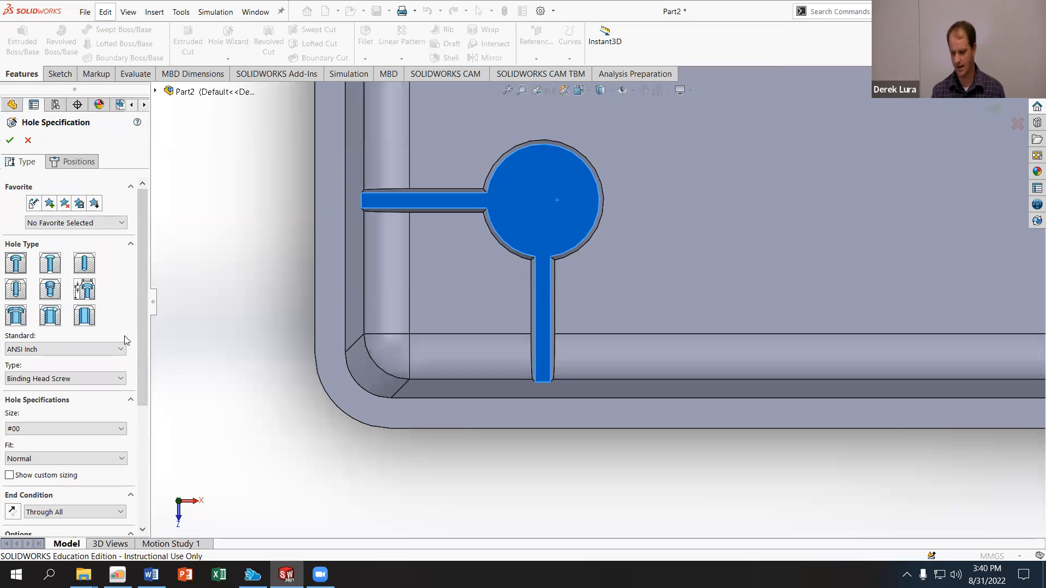
left_click(119, 349)
left_click(110, 370)
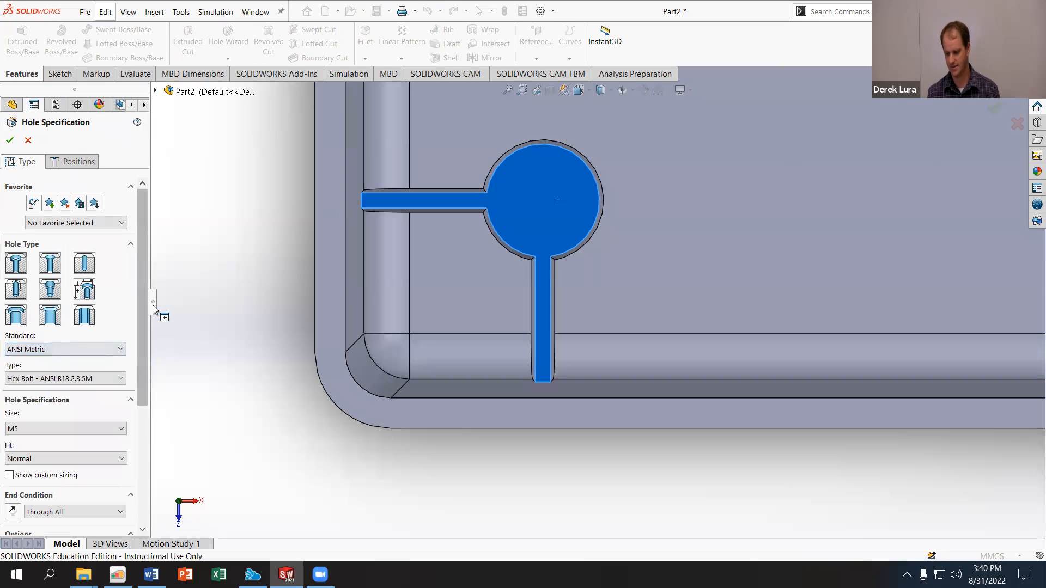
scroll(144, 327, "down", 1)
left_click(15, 258)
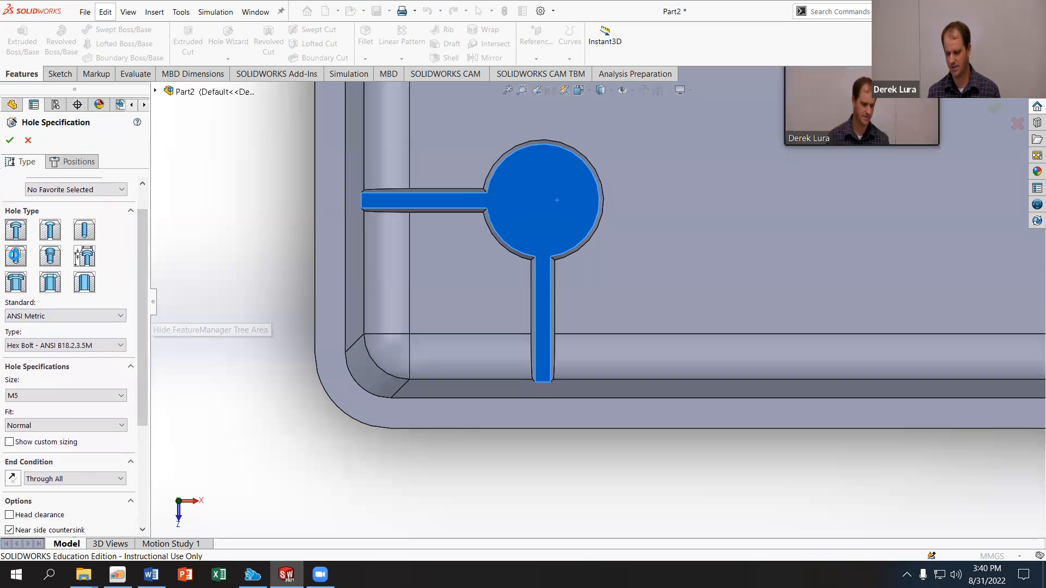
Step: Set the tapped hole's size to M2x0.4
left_click(103, 395)
left_click(128, 412)
left_click(122, 398)
left_click(121, 410)
left_click(121, 411)
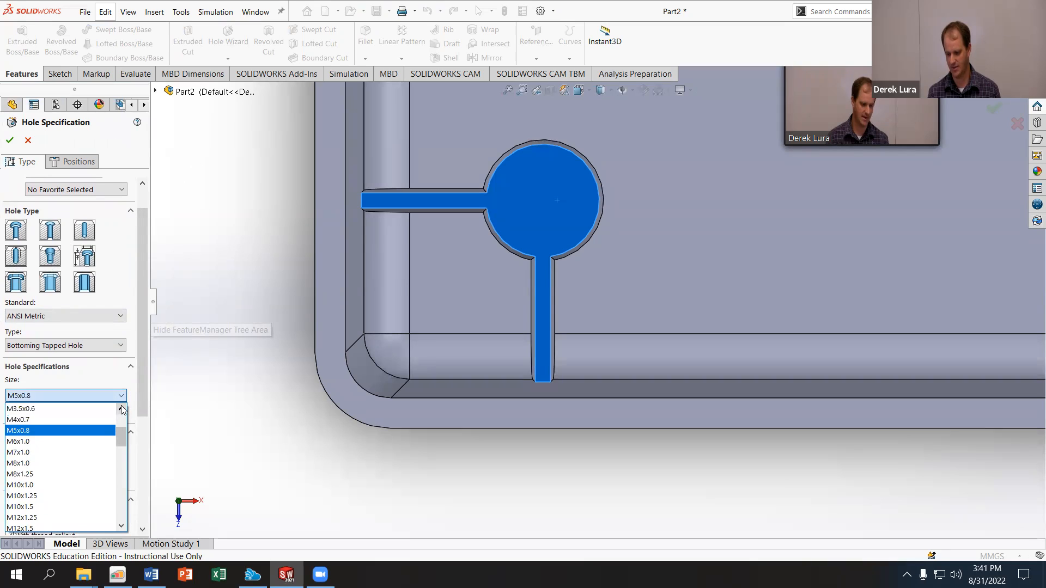
left_click(122, 410)
left_click(122, 410)
left_click(122, 410)
left_click(121, 411)
left_click(121, 410)
left_click(122, 410)
left_click(121, 410)
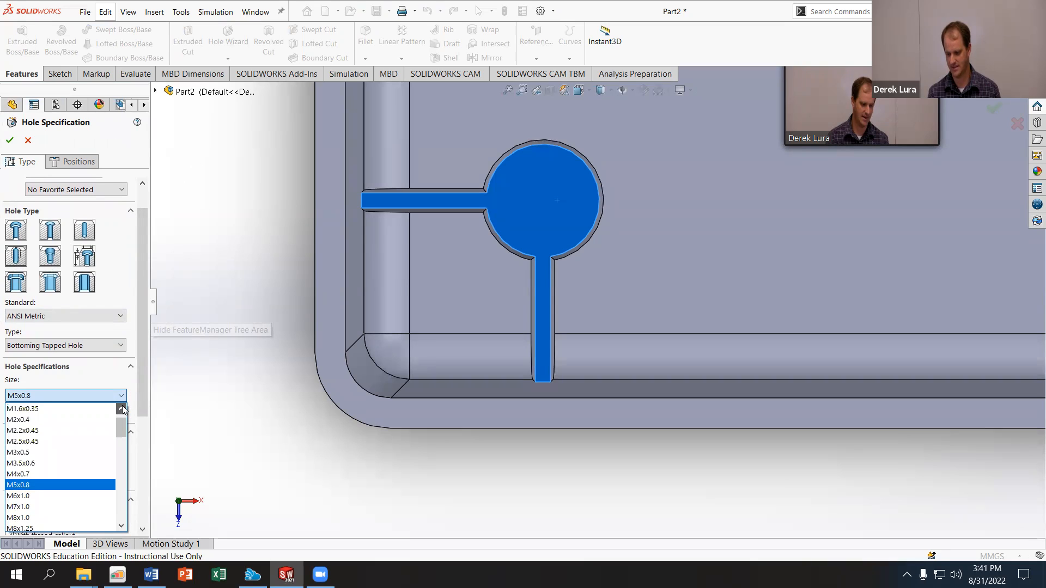
left_click(122, 410)
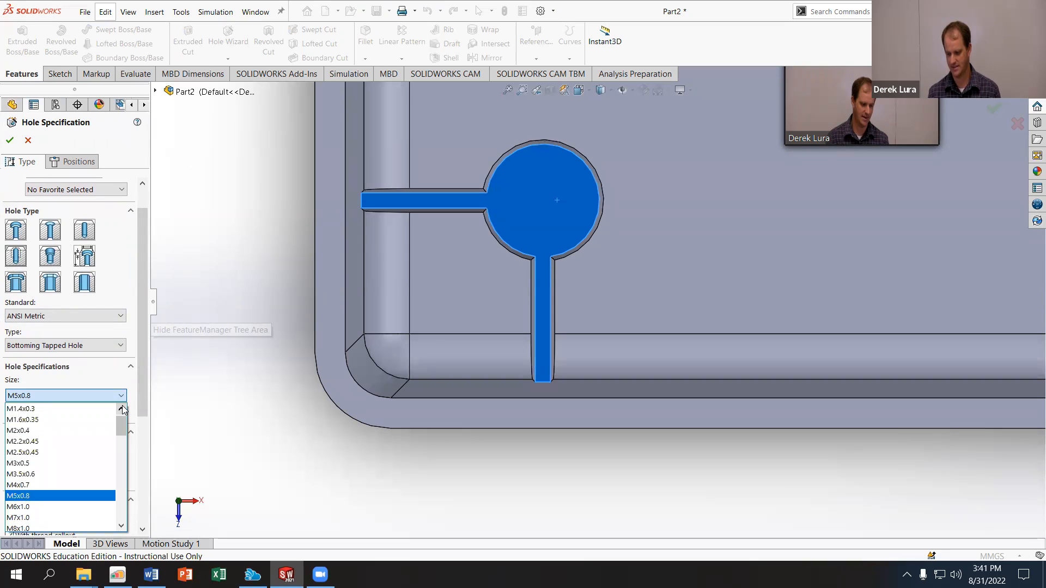
left_click(104, 431)
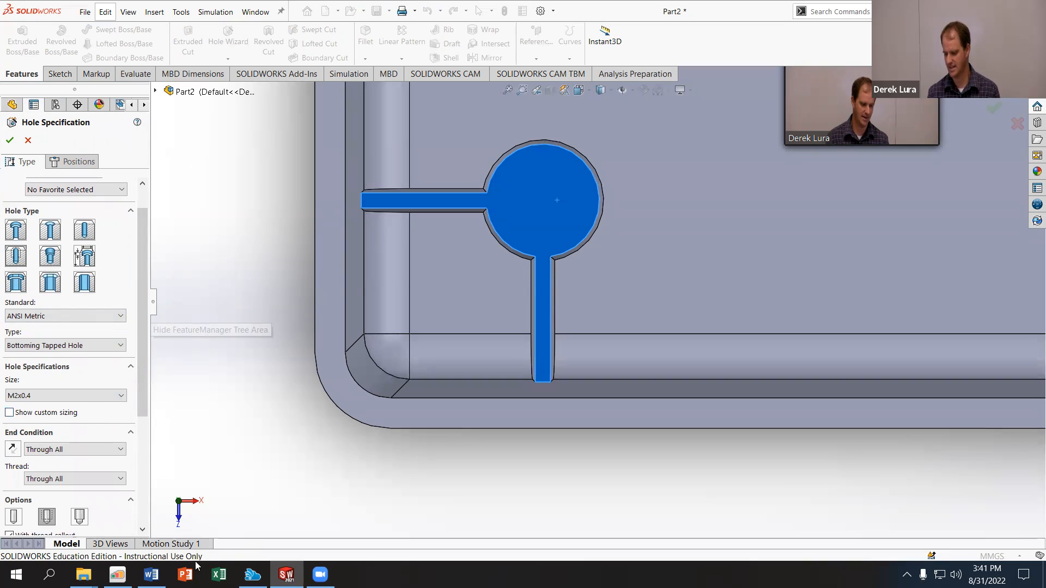
Step: Switch to the Word lesson document and try to correct the M2x0.7 hole size in instruction 8
left_click(151, 574)
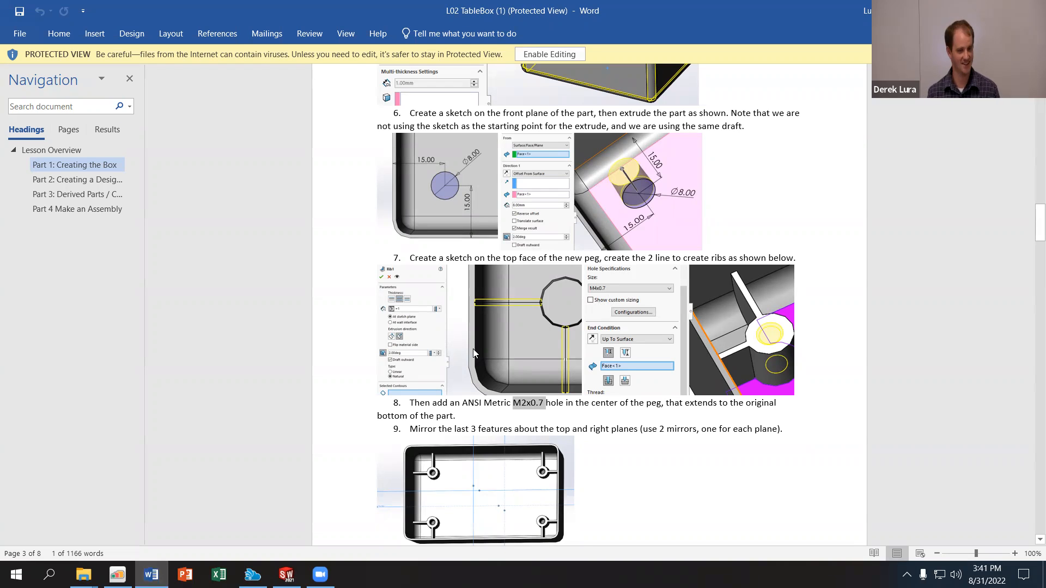
left_click(531, 406)
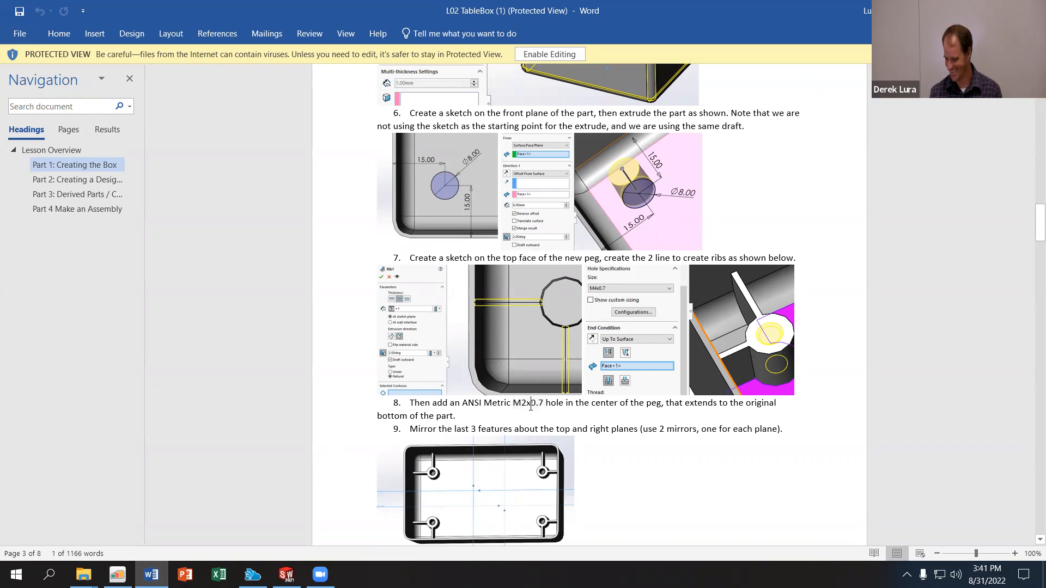
key("BackSpace")
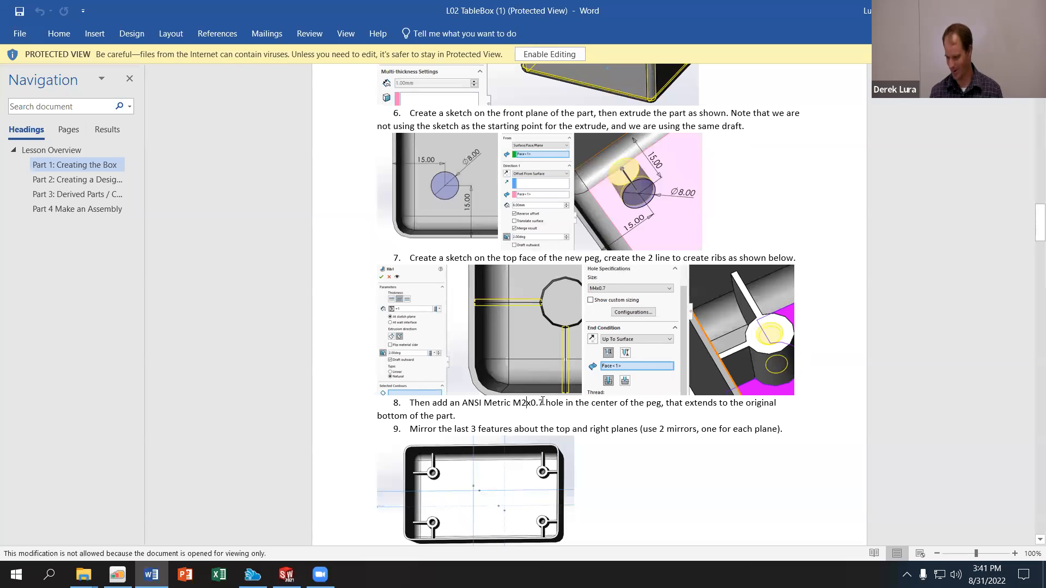
left_click(527, 404)
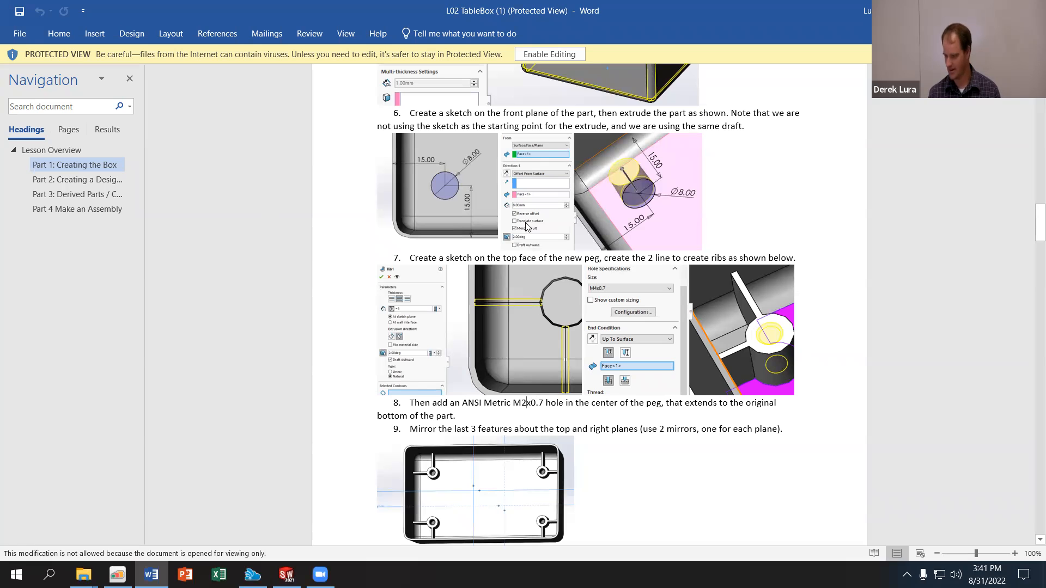
Step: Return to SOLIDWORKS, set the tapped hole's size to M4x0.7 and position it at the center of the peg's top face
key("alt+Tab")
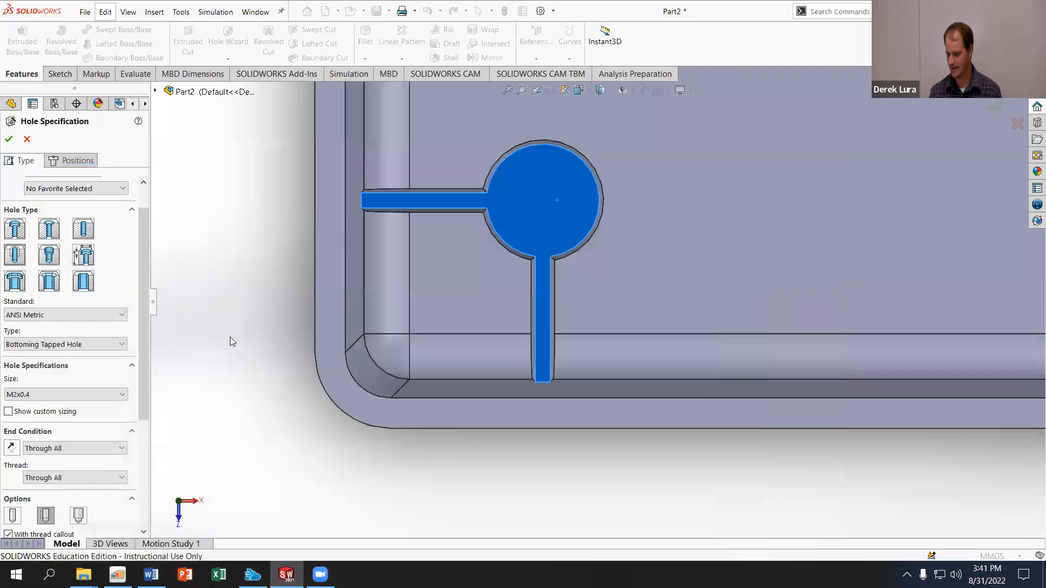
left_click(60, 394)
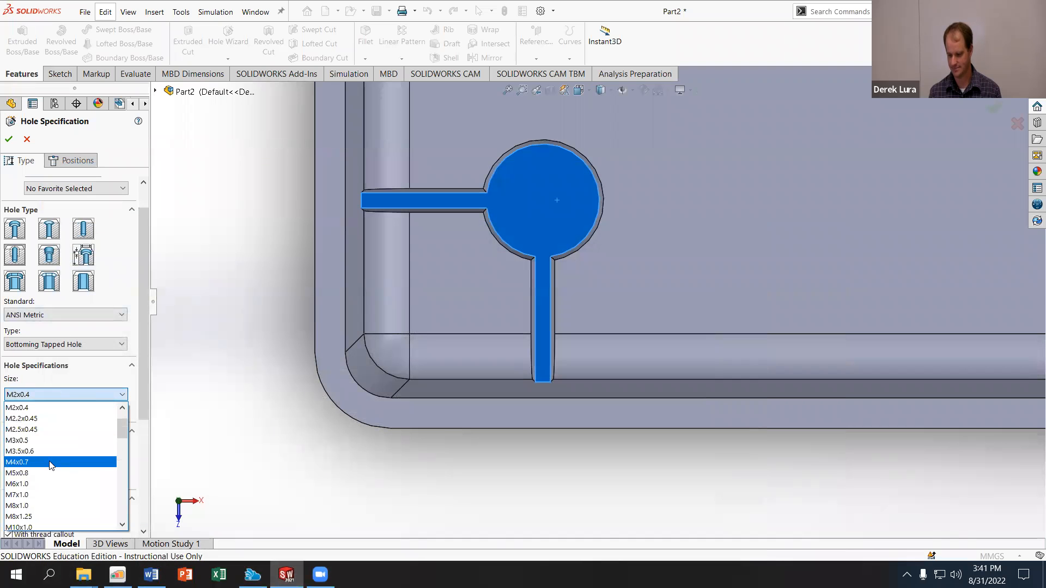
left_click(21, 458)
left_click(77, 160)
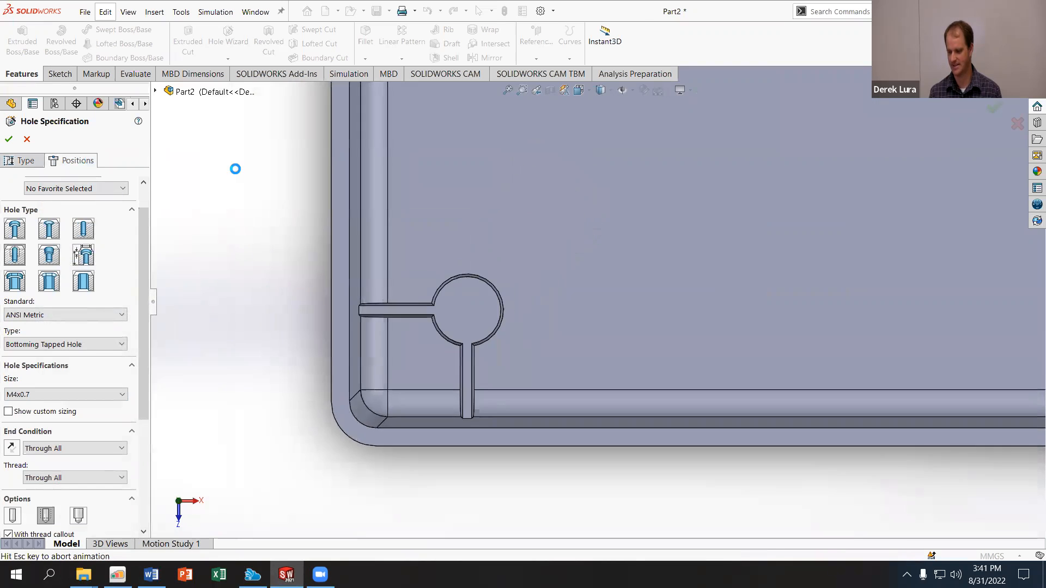
scroll(403, 376, "down", 8)
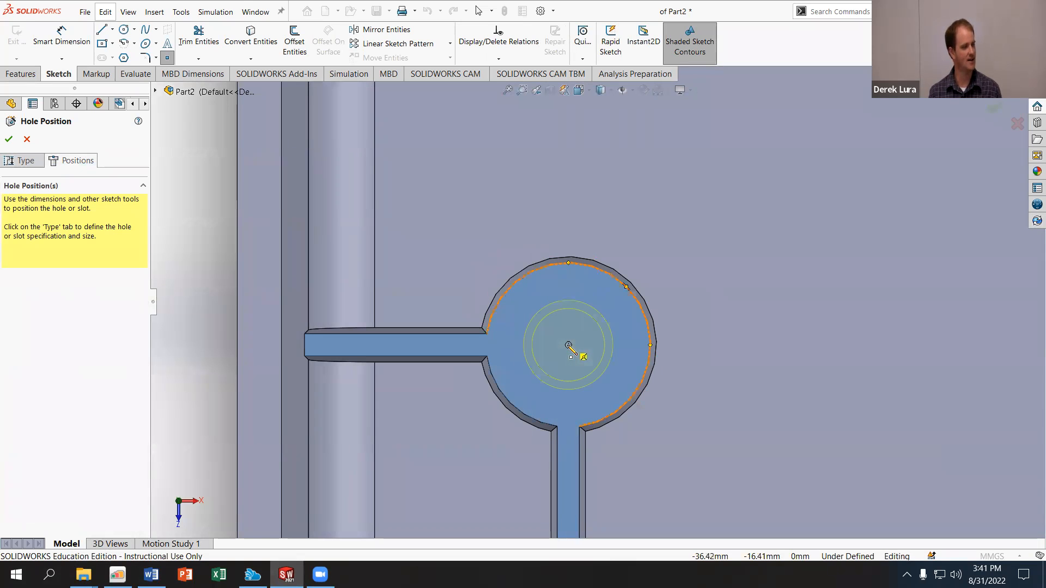
left_click(568, 345)
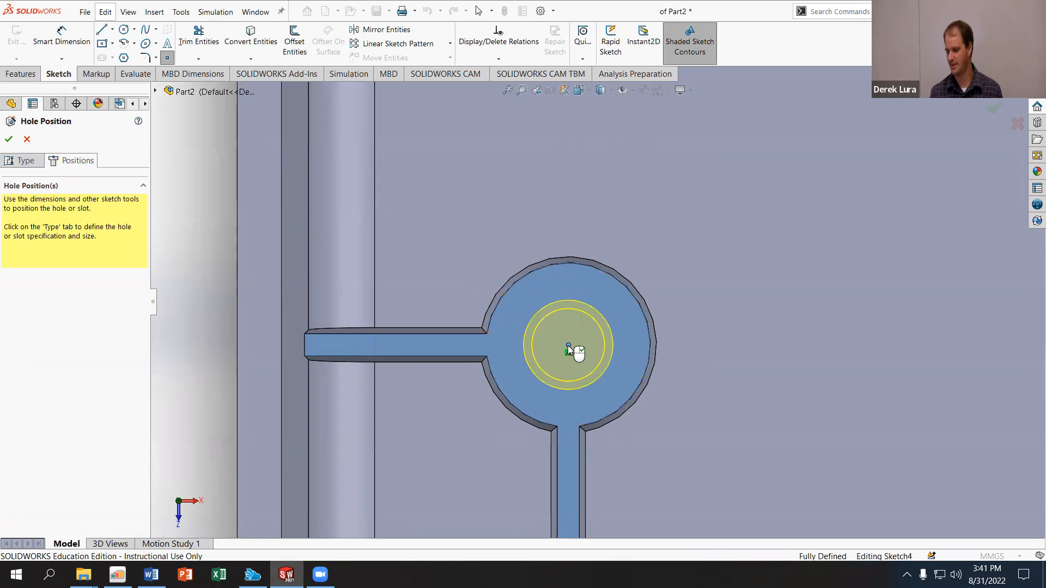
Step: Recheck the hole depth instruction in Word, and set the hole's end condition to Up To Surface at the box's inside bottom face
left_click(23, 160)
scroll(2, 326, "down", 5)
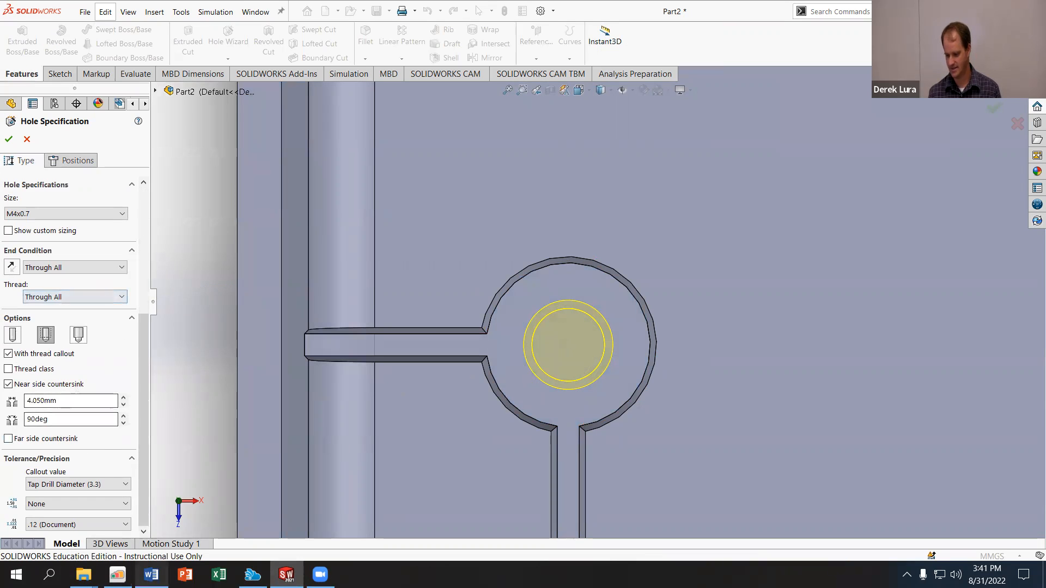
left_click(147, 573)
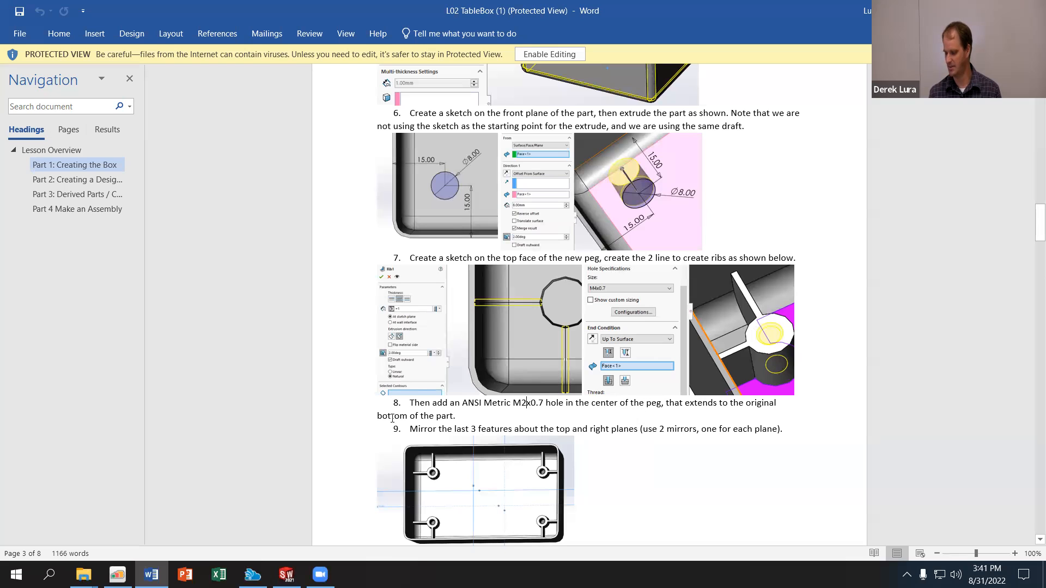
left_click(286, 574)
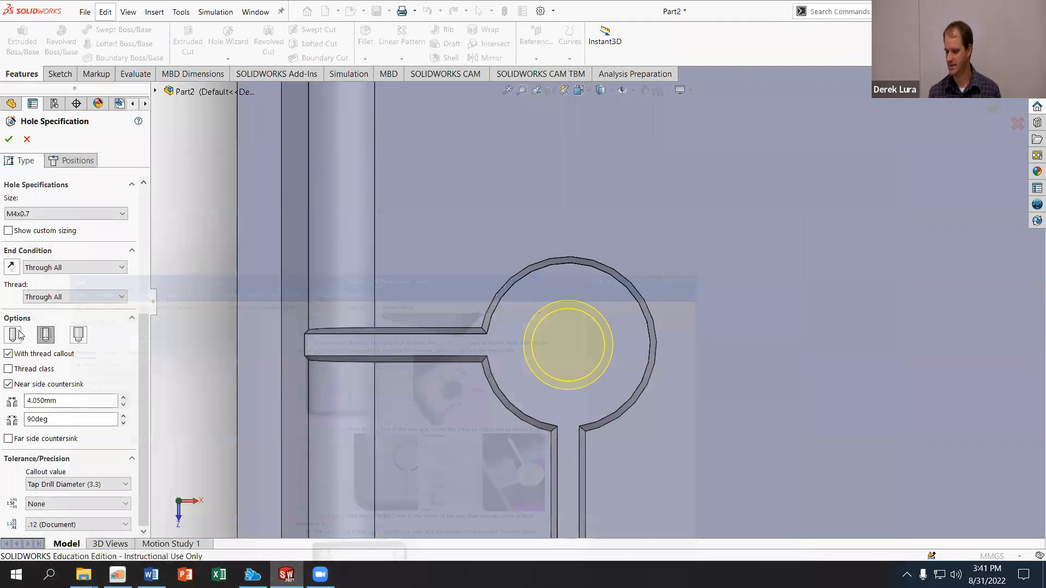
left_click(85, 268)
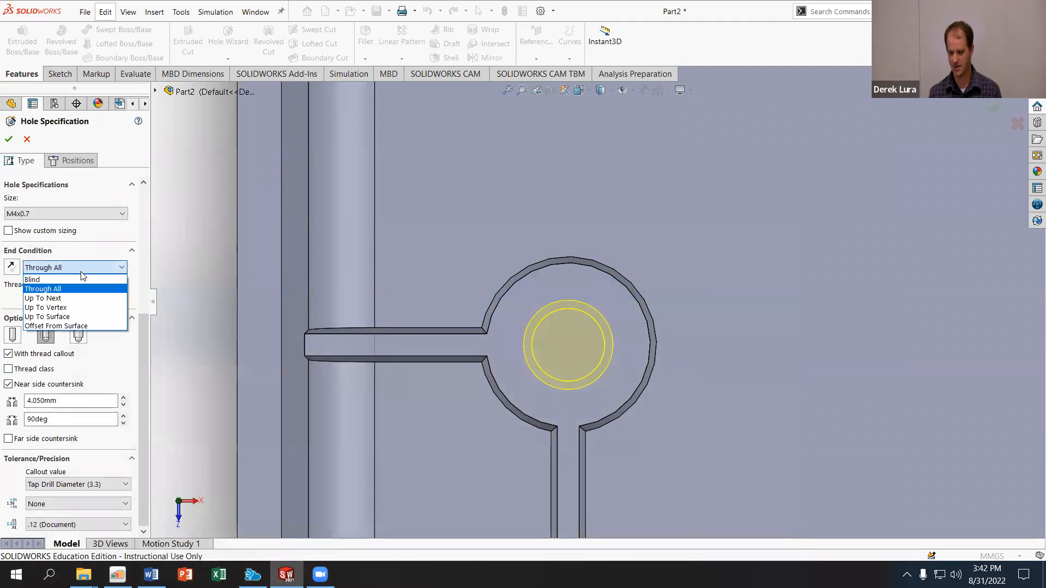
left_click(74, 316)
left_click(661, 139)
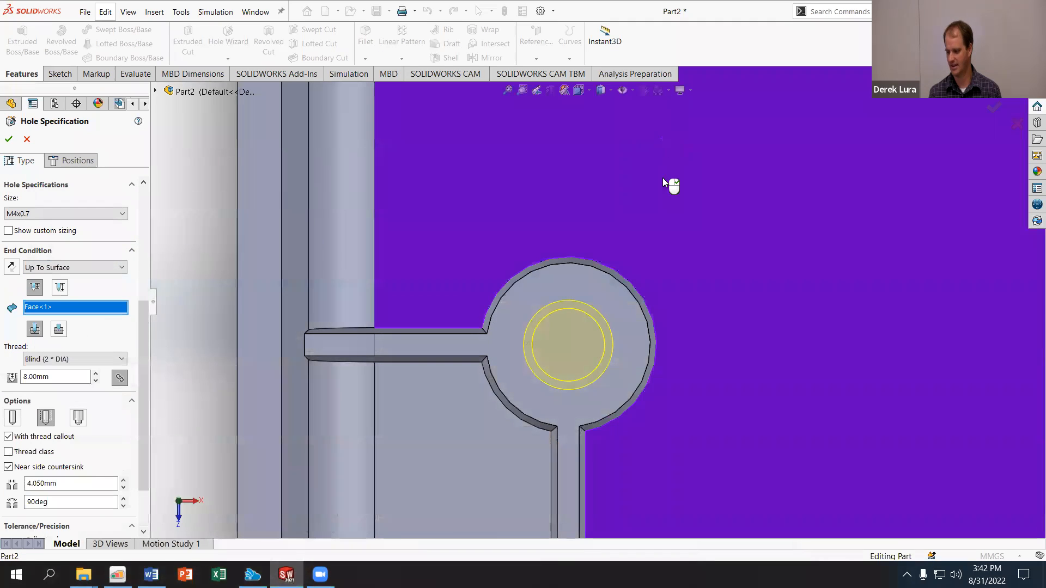
Step: Check the hole preview at an angle, create the tapped hole, and inspect it up close in the peg
scroll(664, 269, "up", 2)
scroll(664, 269, "up", 2)
middle_click_drag(675, 296, 578, 317)
scroll(645, 257, "down", 4)
scroll(658, 268, "up", 3)
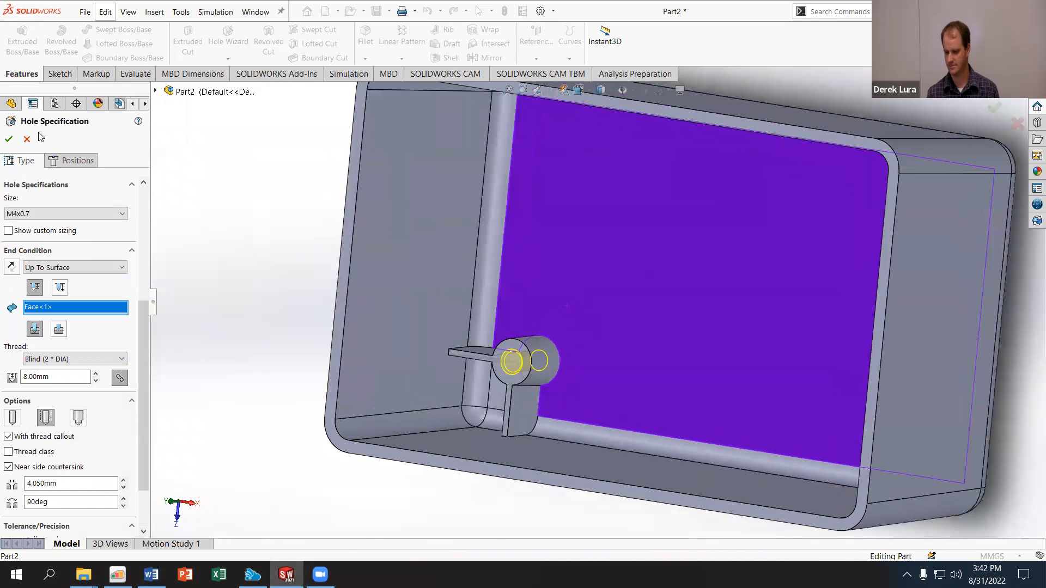
left_click(9, 140)
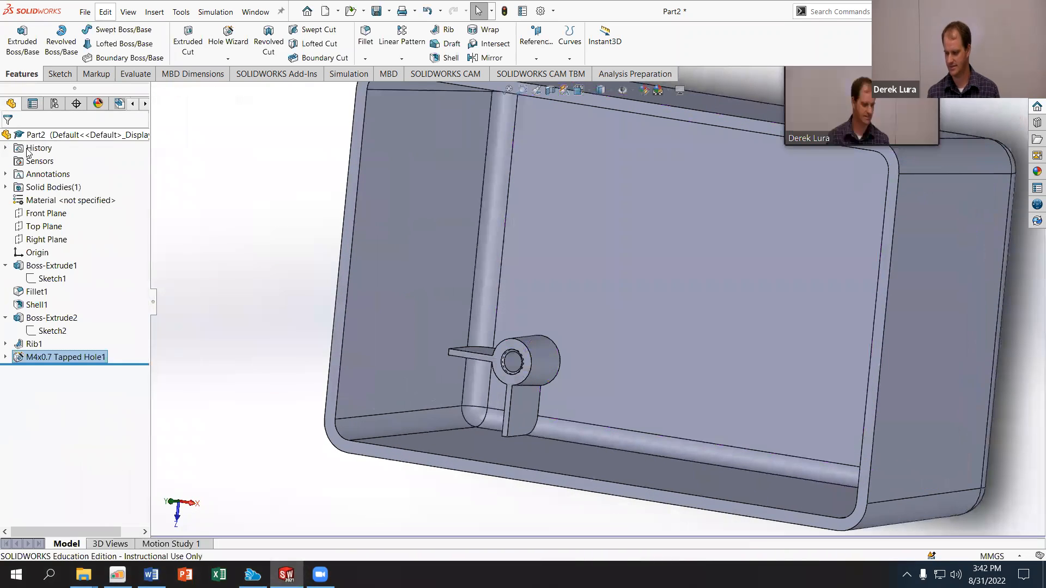
middle_click_drag(389, 295, 458, 386)
scroll(499, 345, "down", 5)
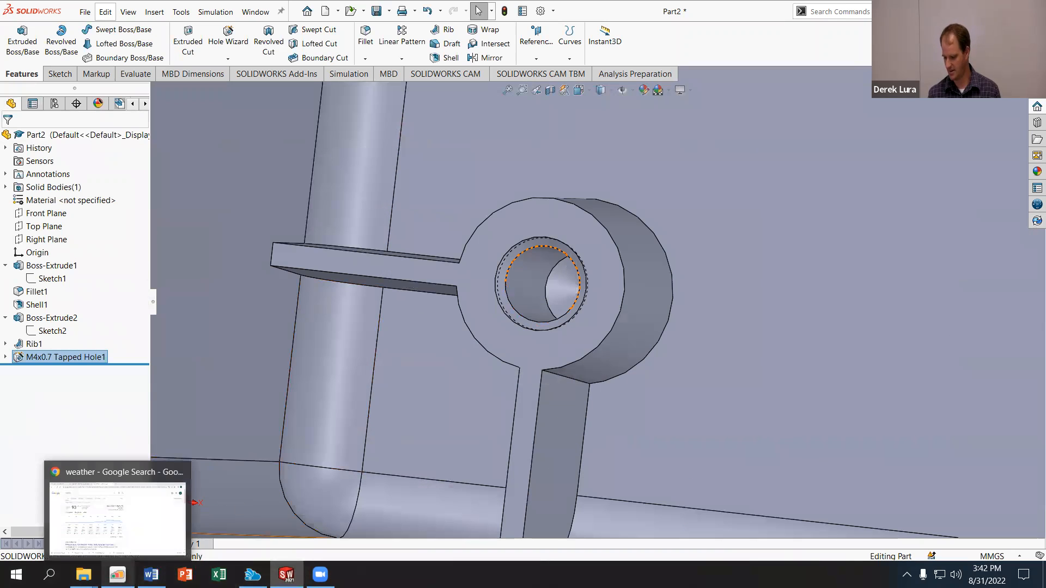
Step: Look through the Word lesson's instructions after the hole, covering the mirrors and the alternate mounting bosses, and return to SOLIDWORKS
left_click(151, 574)
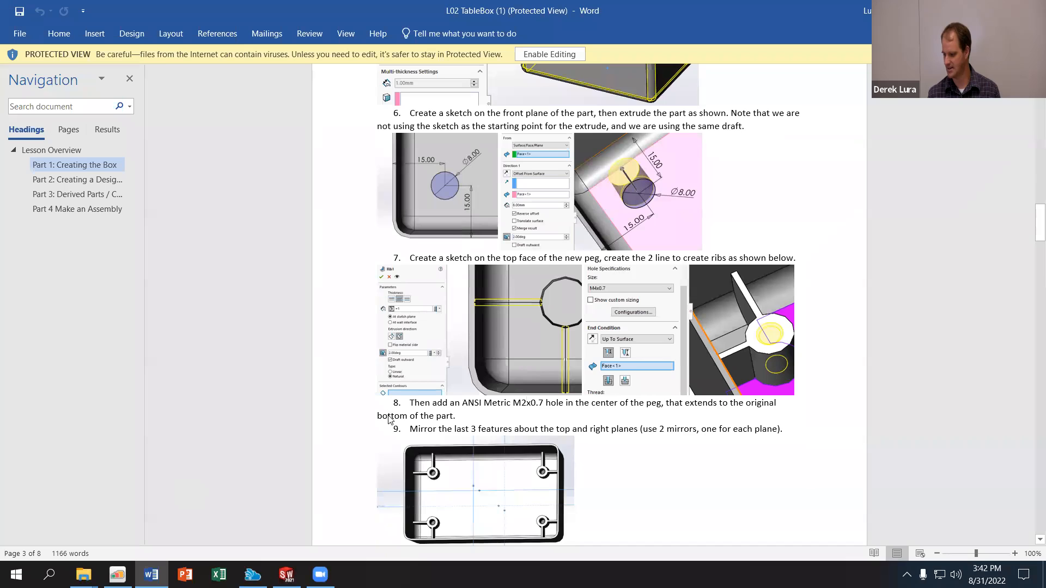
scroll(390, 419, "down", 3)
scroll(390, 420, "down", 6)
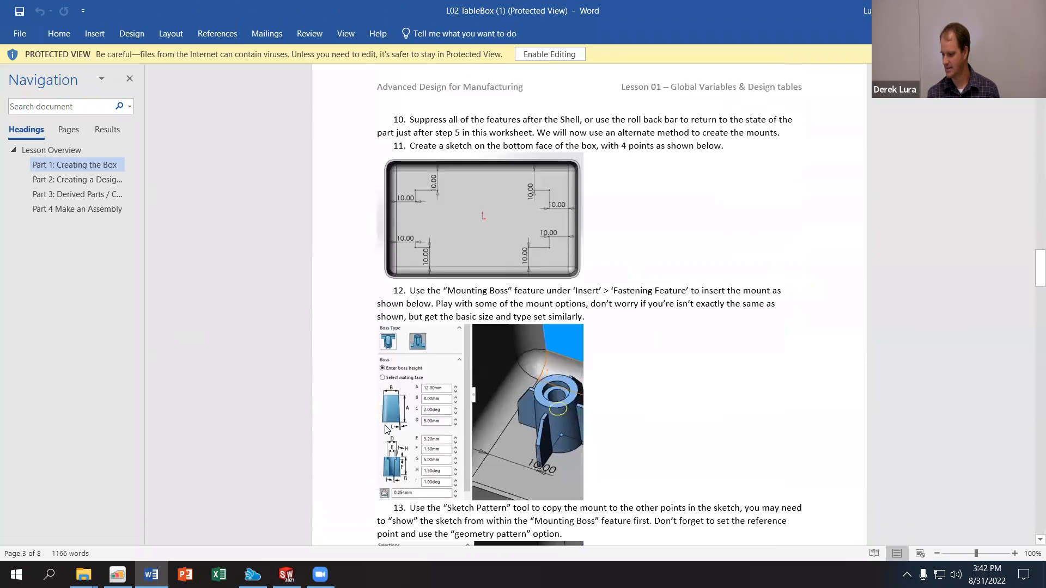
scroll(385, 430, "up", 9)
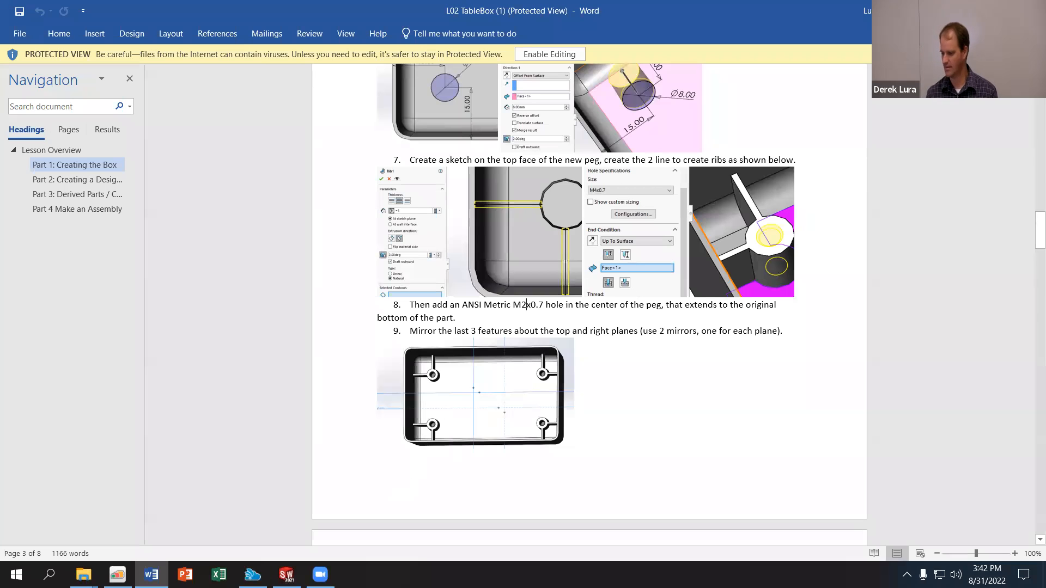
left_click(285, 575)
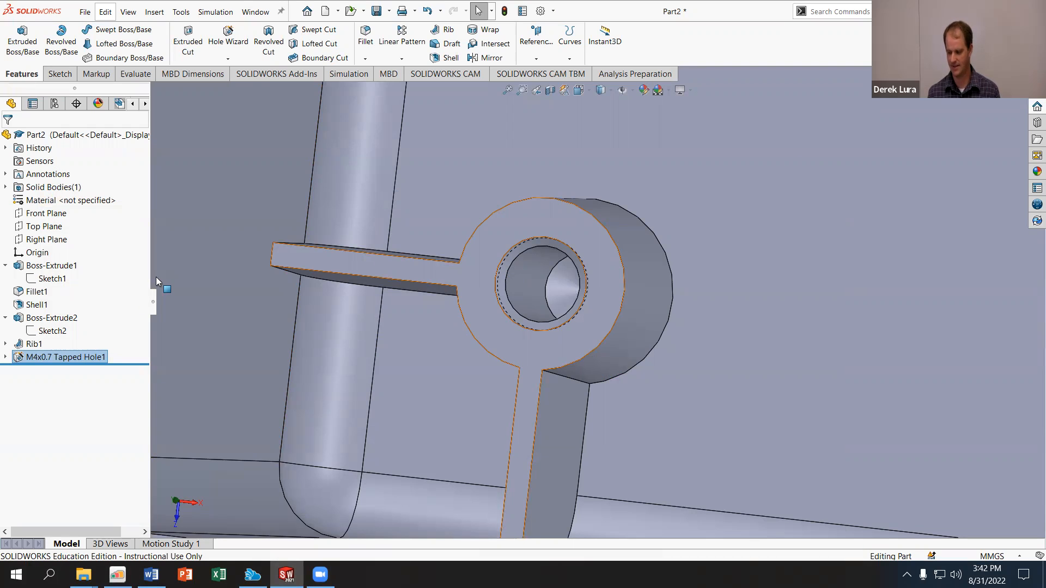
left_click_drag(19, 366, 29, 357)
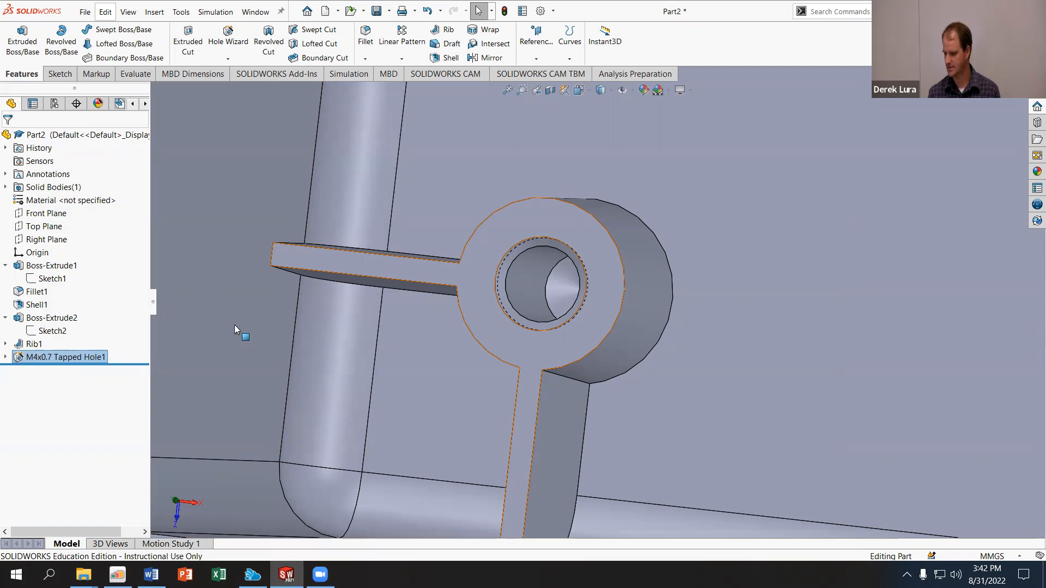
key("Delete")
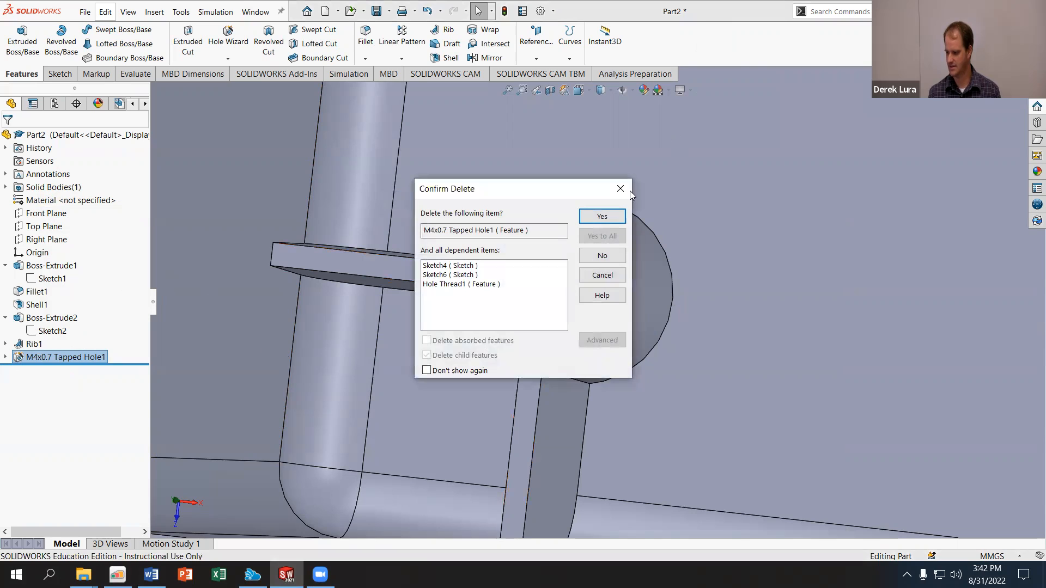
left_click(619, 188)
Step: Edit the peg's tapped hole to use only the tap drill diameter without threads, keeping the 4.050 mm, 90° near side countersink
right_click(41, 357)
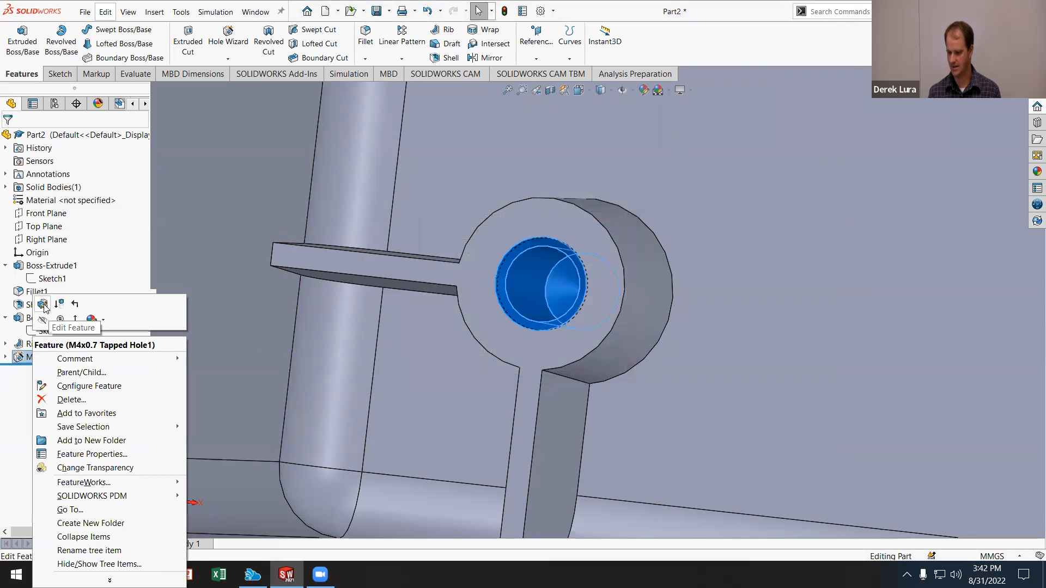
left_click(43, 304)
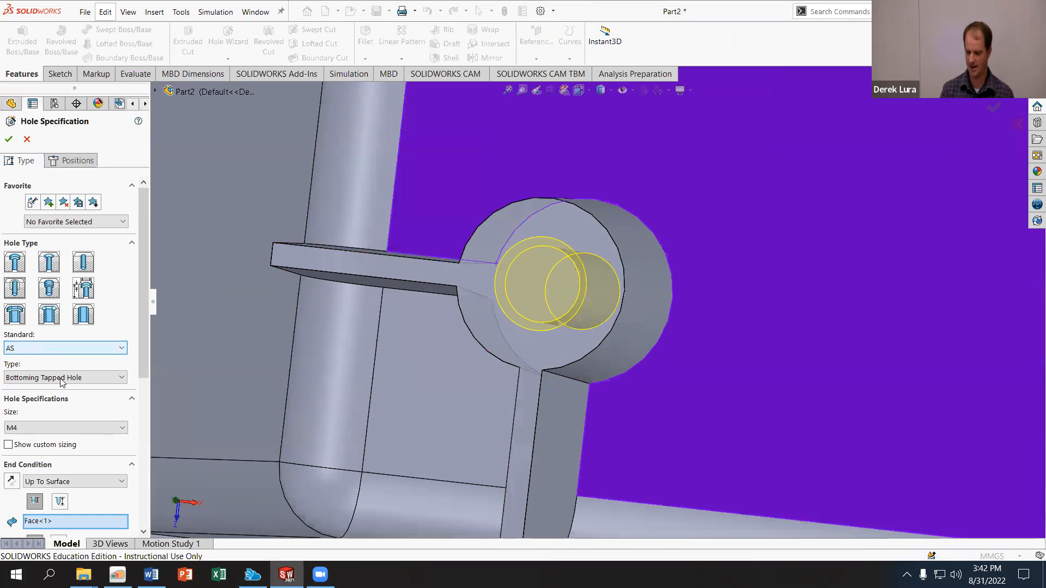
scroll(61, 383, "down", 5)
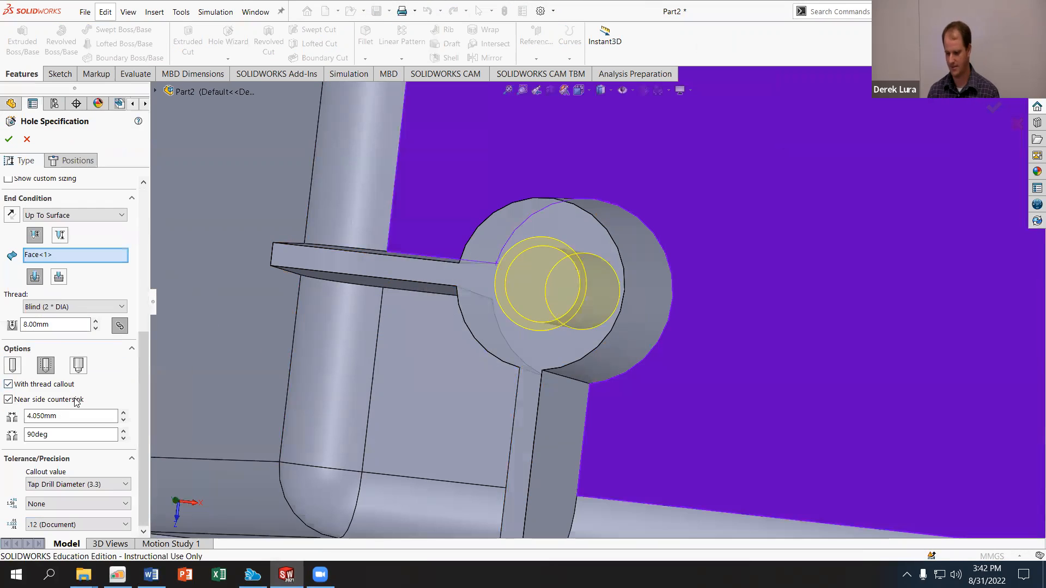
left_click(12, 401)
left_click(15, 404)
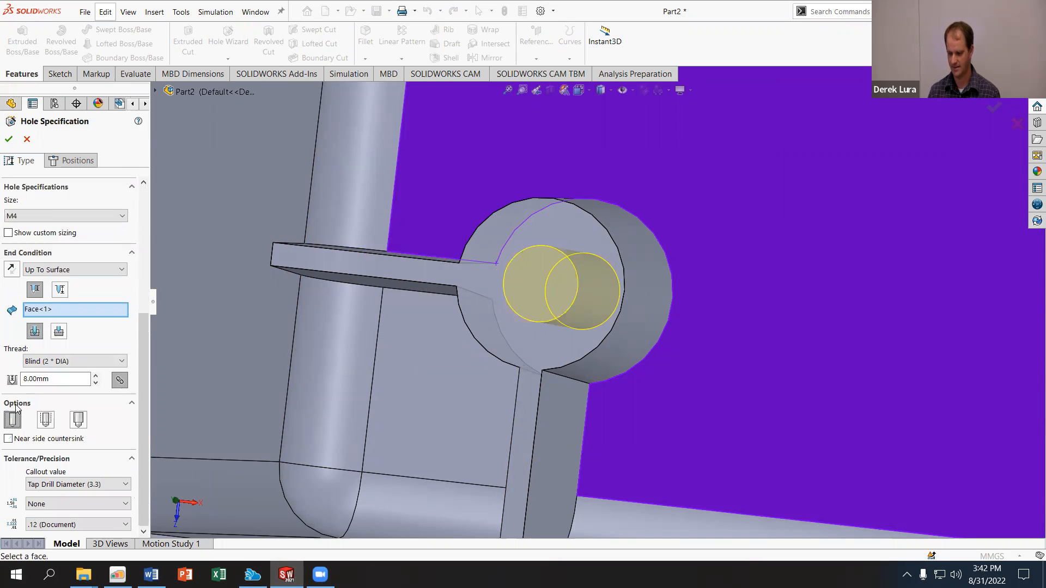
left_click(8, 439)
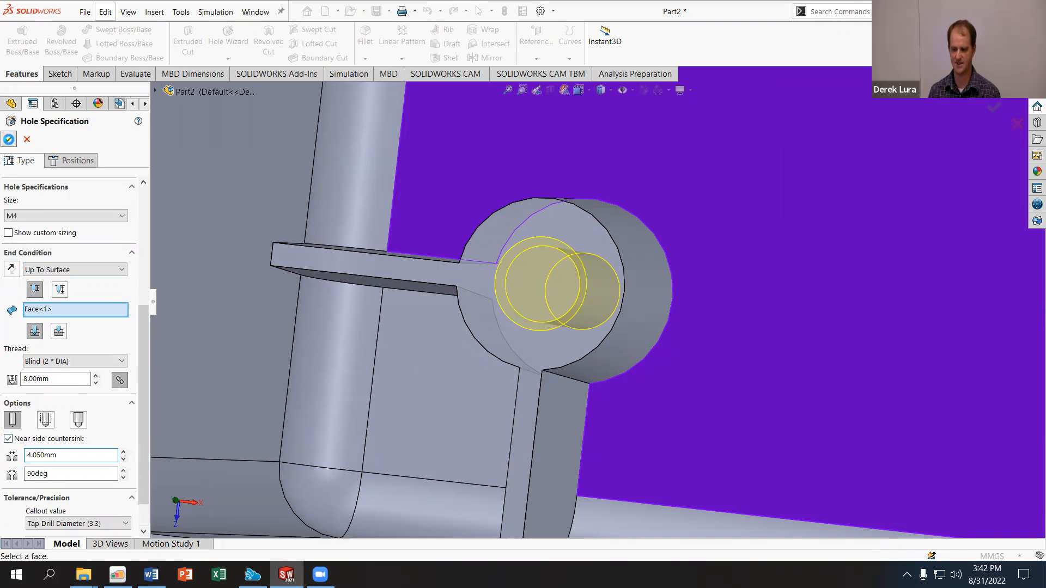
left_click(9, 139)
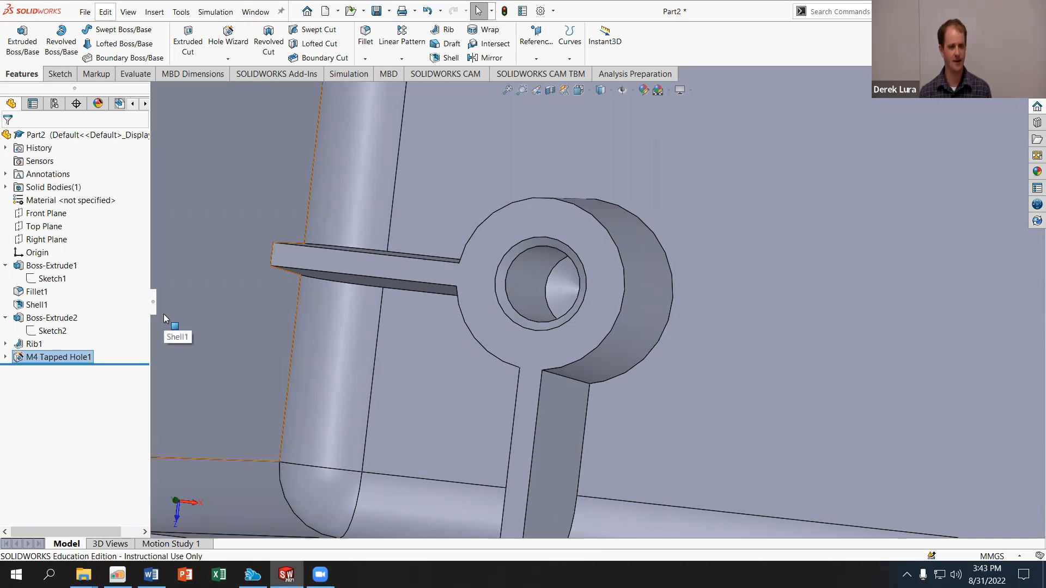
left_click(34, 319)
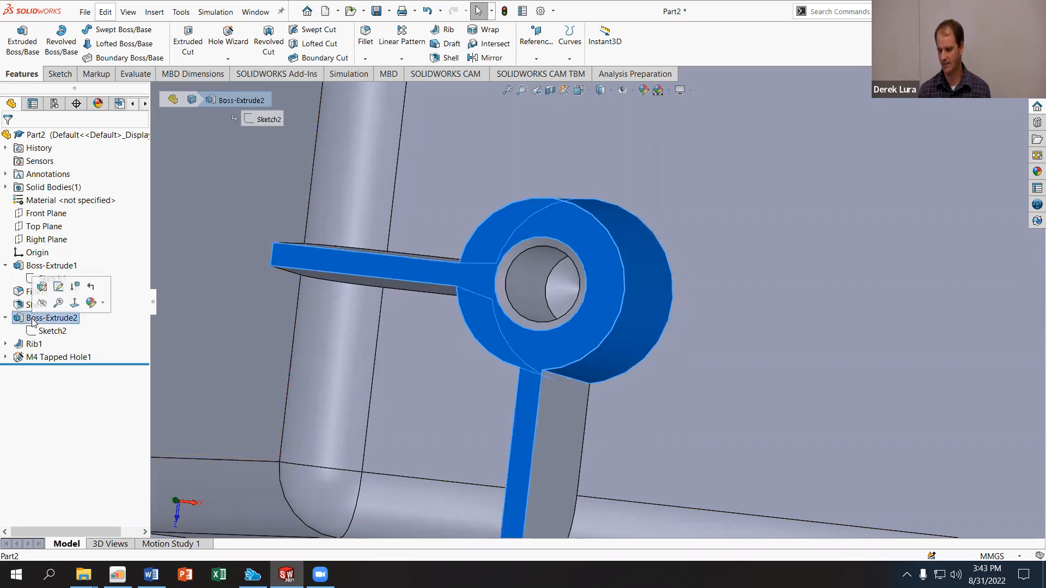
left_click(33, 345, "ctrl")
left_click(32, 358, "ctrl")
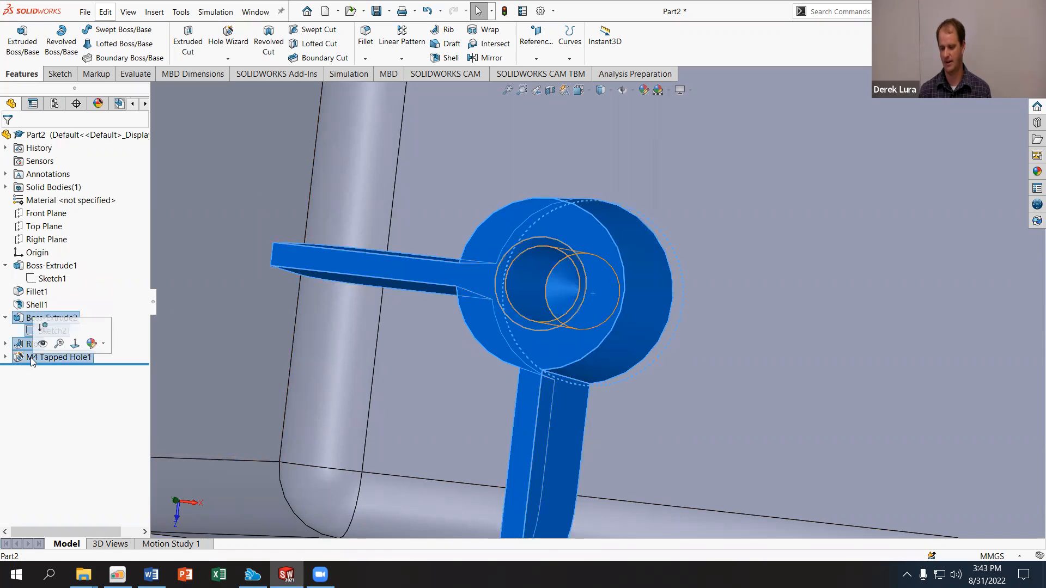
scroll(240, 384, "up", 6)
middle_click_drag(293, 359, 331, 303)
scroll(192, 264, "up", 3)
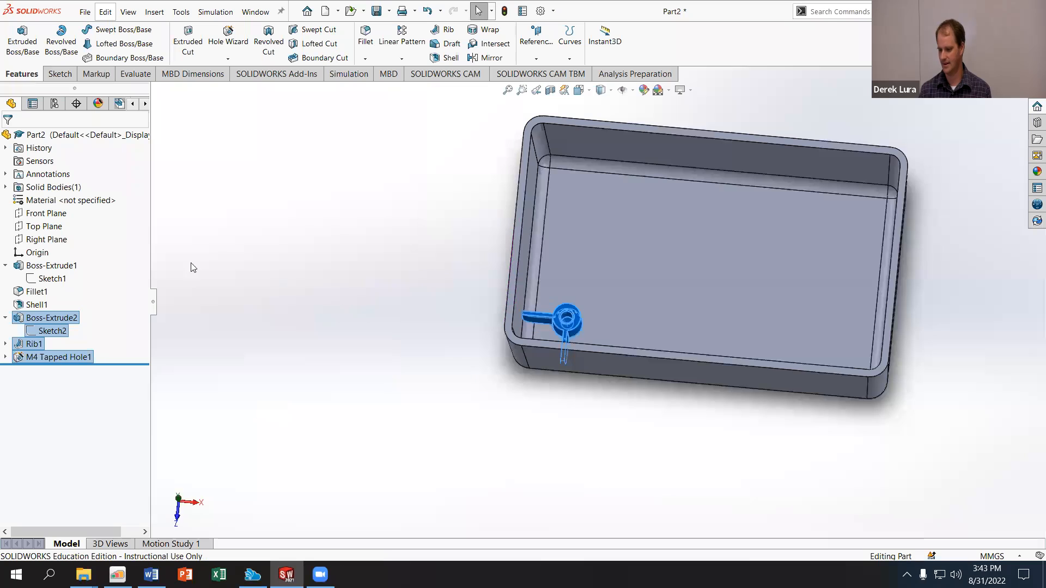
left_click(40, 239, "shift")
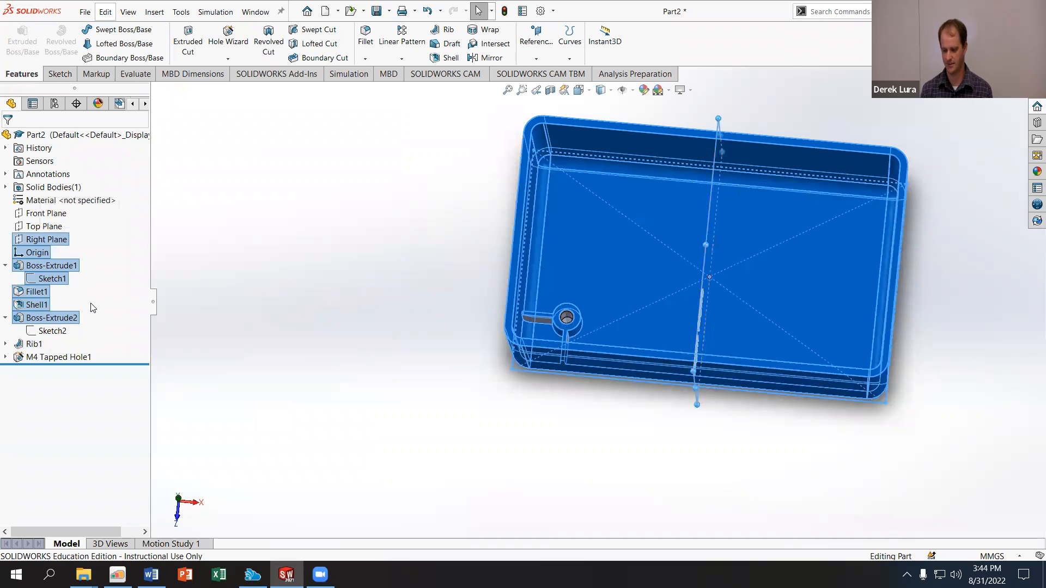
Step: Mirror the tapped hole, the peg boss and its rib about the Right Plane
left_click(26, 356)
left_click(28, 318, "ctrl")
left_click(30, 345, "ctrl")
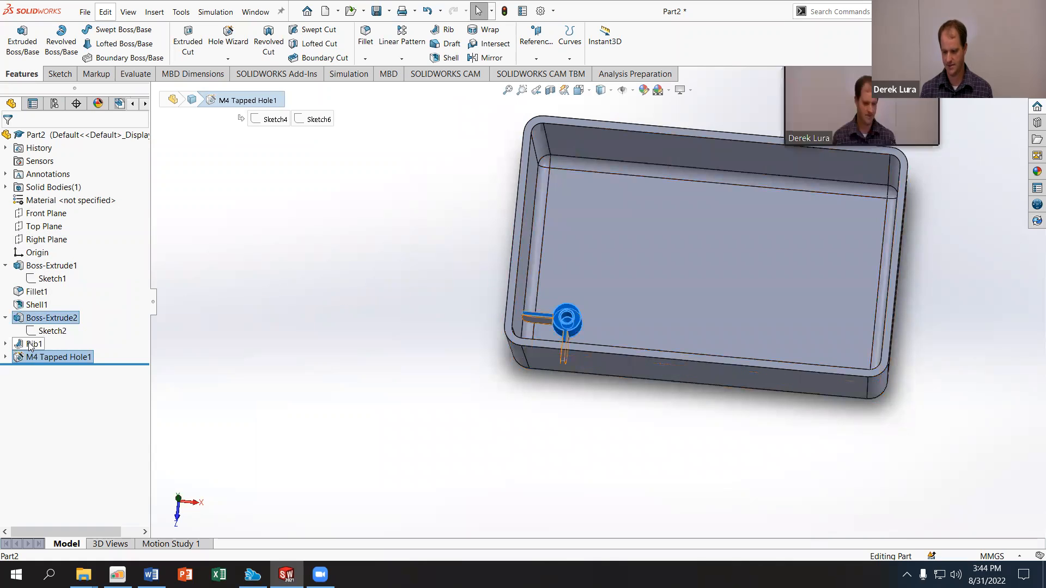
left_click(33, 241, "ctrl")
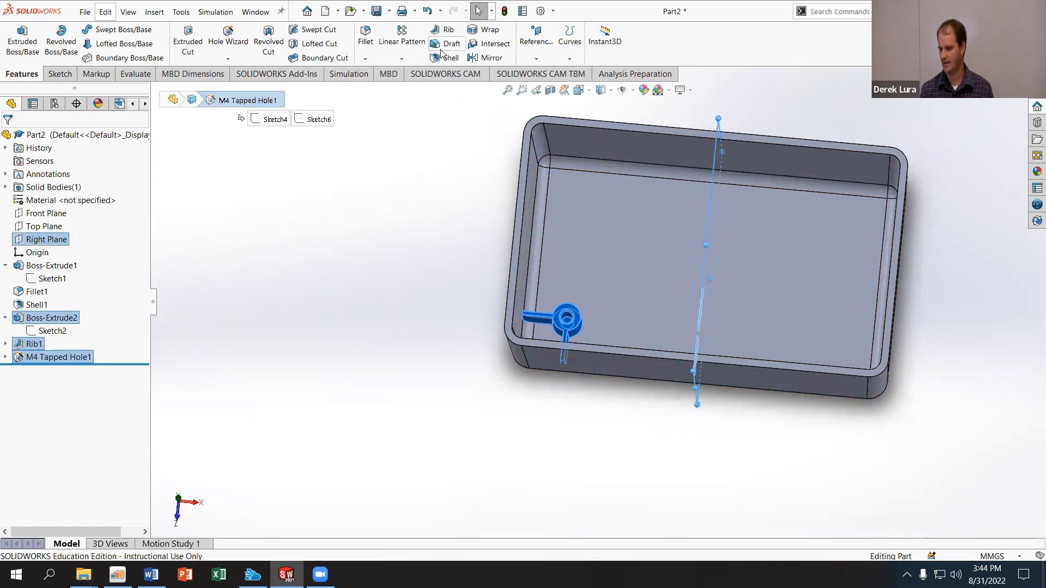
left_click(473, 59)
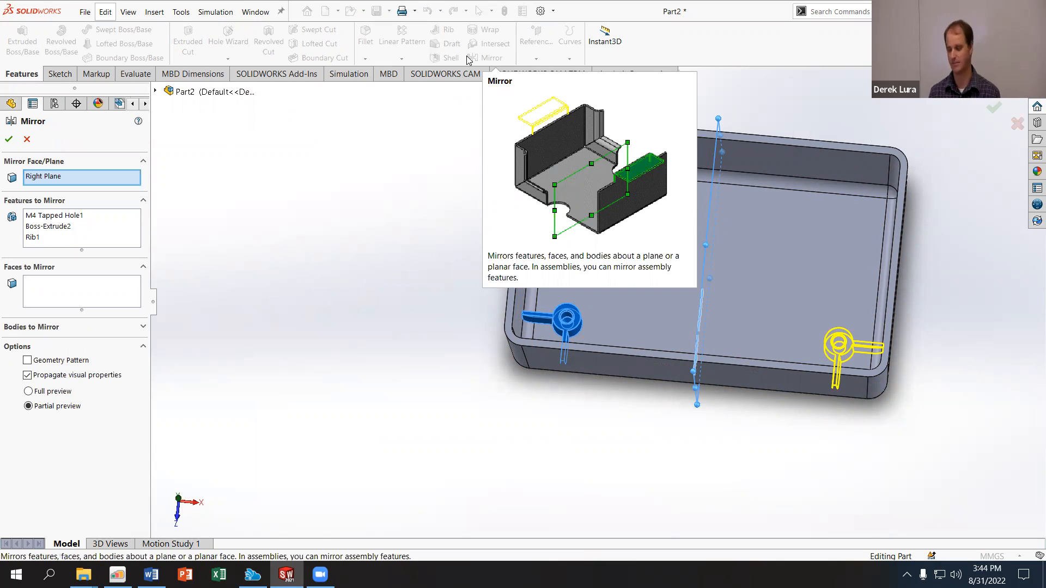
left_click(9, 140)
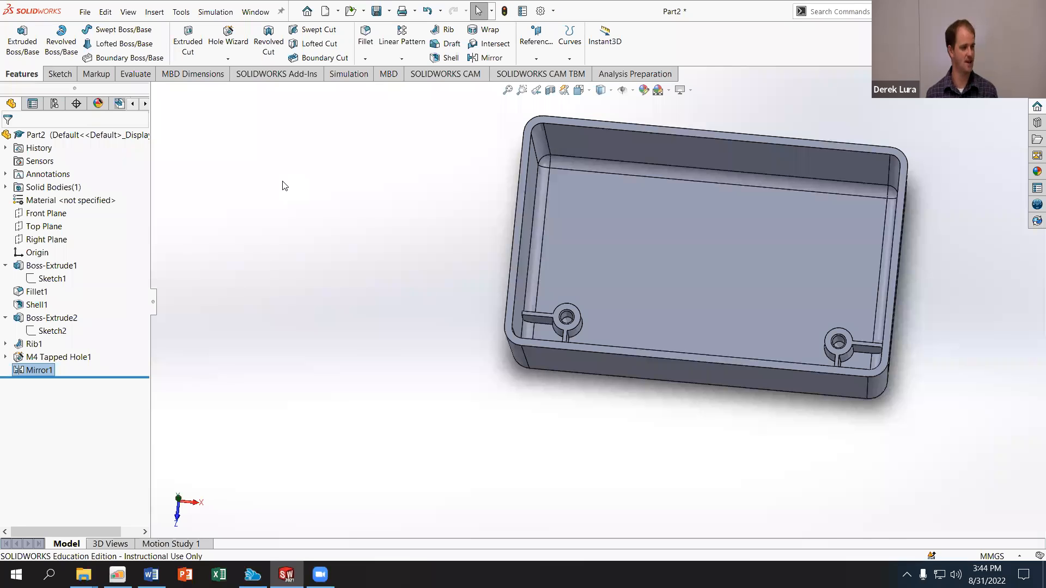
Step: Mirror the first mirror feature about the Front Plane and check the pegs in the four corners of the box
left_click(34, 215)
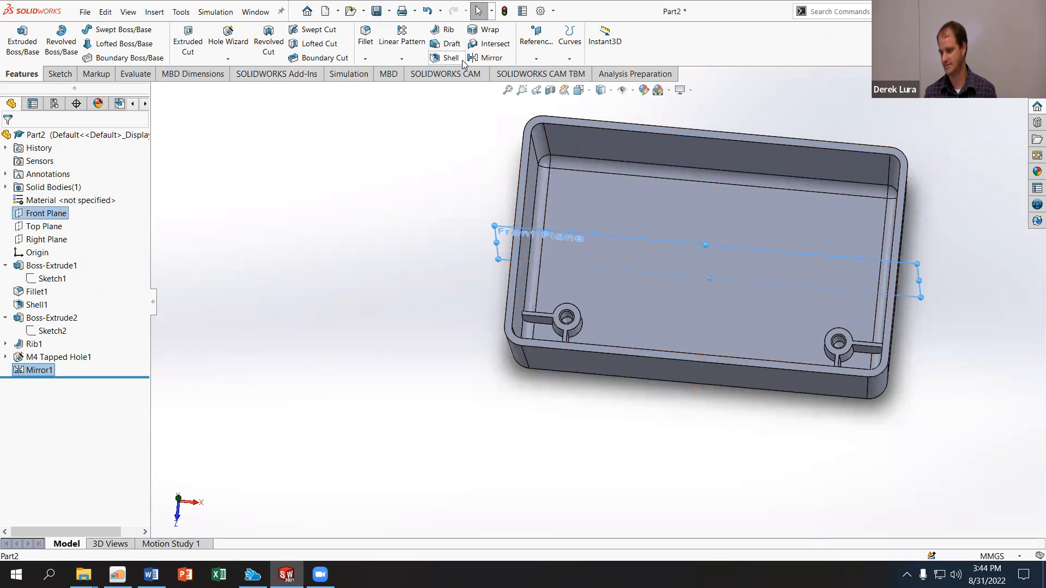
left_click(486, 61)
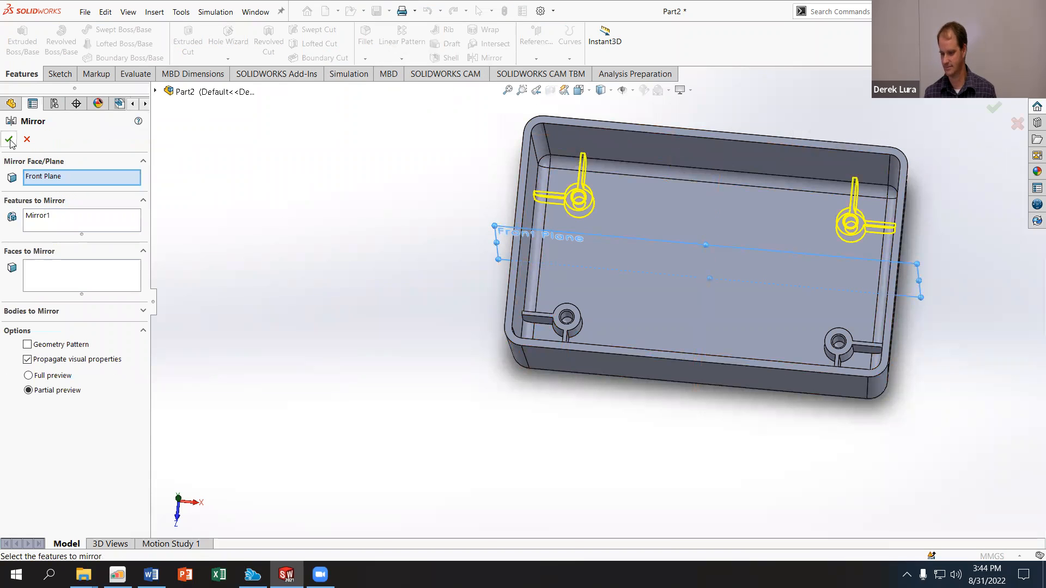
left_click(10, 140)
middle_click_drag(308, 303, 301, 229)
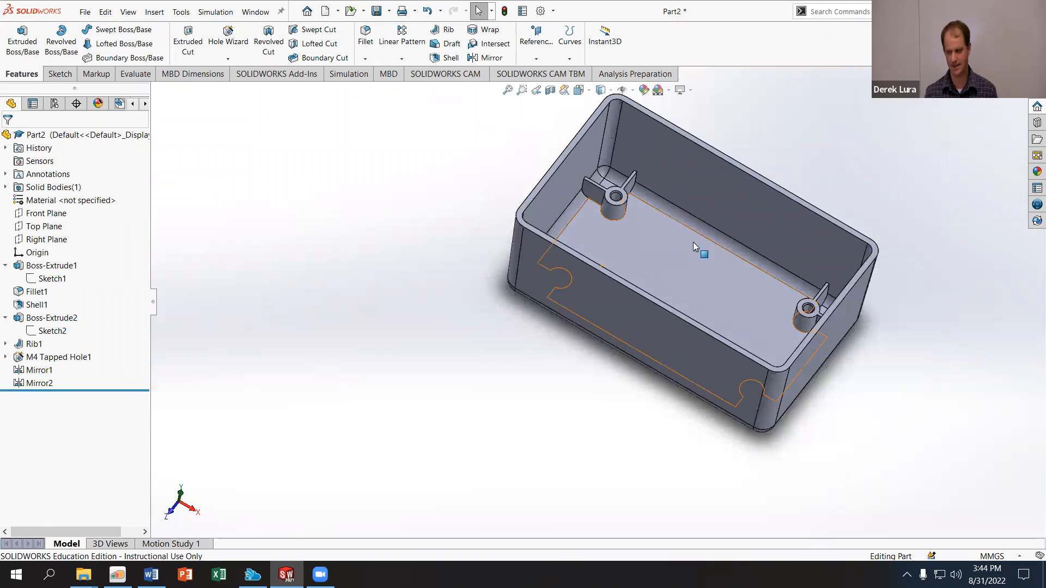
key("f")
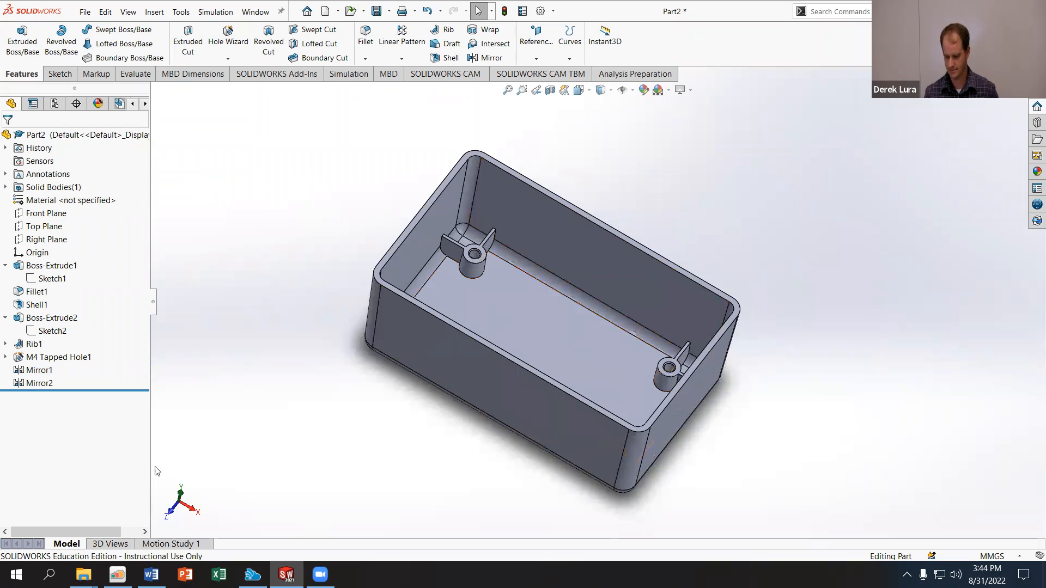
Step: Read the Word lesson's steps 10 to 13 on suppressing the features and creating alternate mounting bosses
left_click(147, 573)
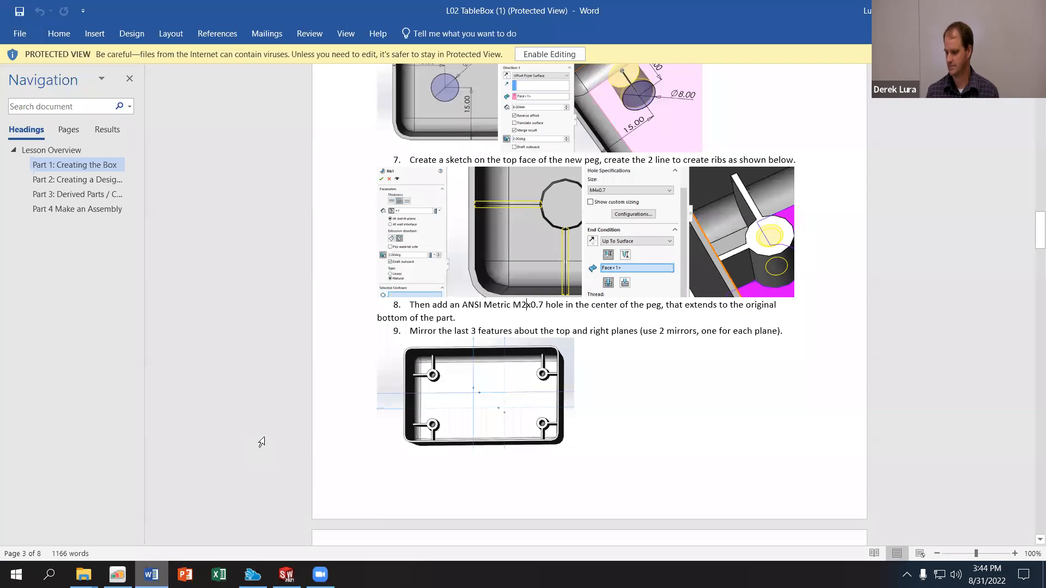
scroll(588, 381, "down", 10)
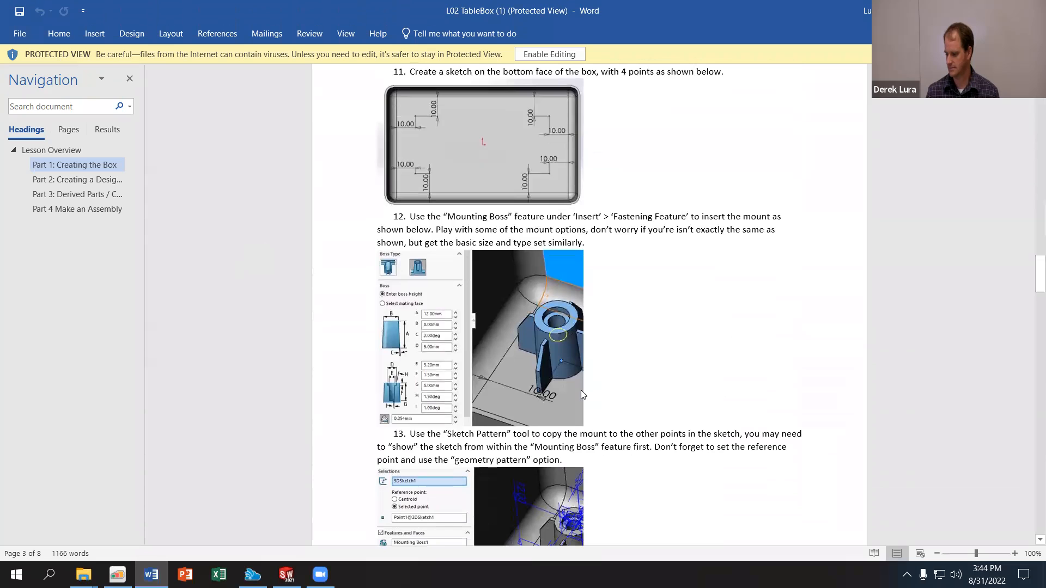
scroll(637, 405, "up", 3)
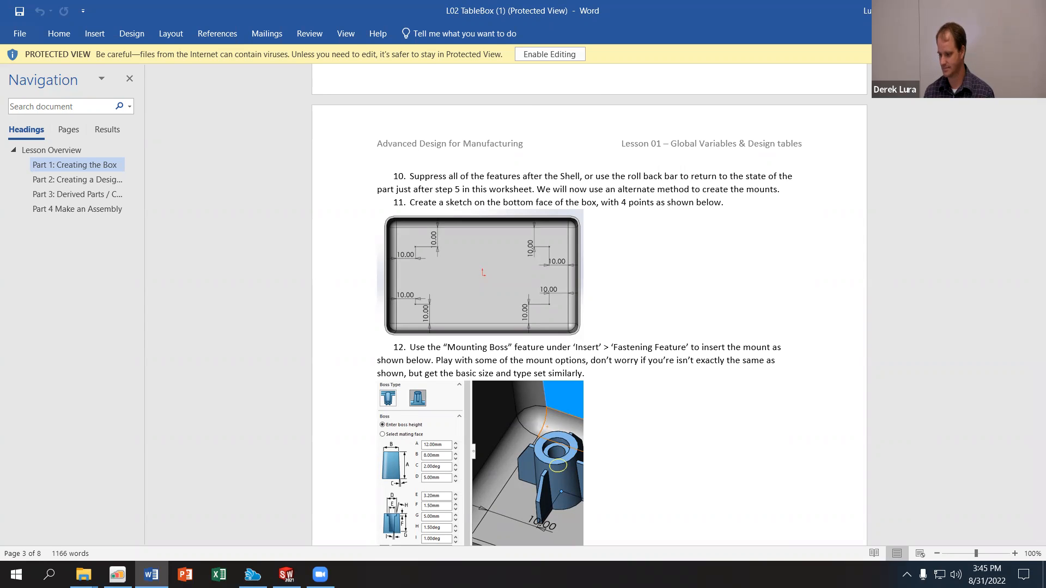
Step: Return to SOLIDWORKS and suppress all features after the shell, from the peg boss through the second mirror
key("alt+Tab")
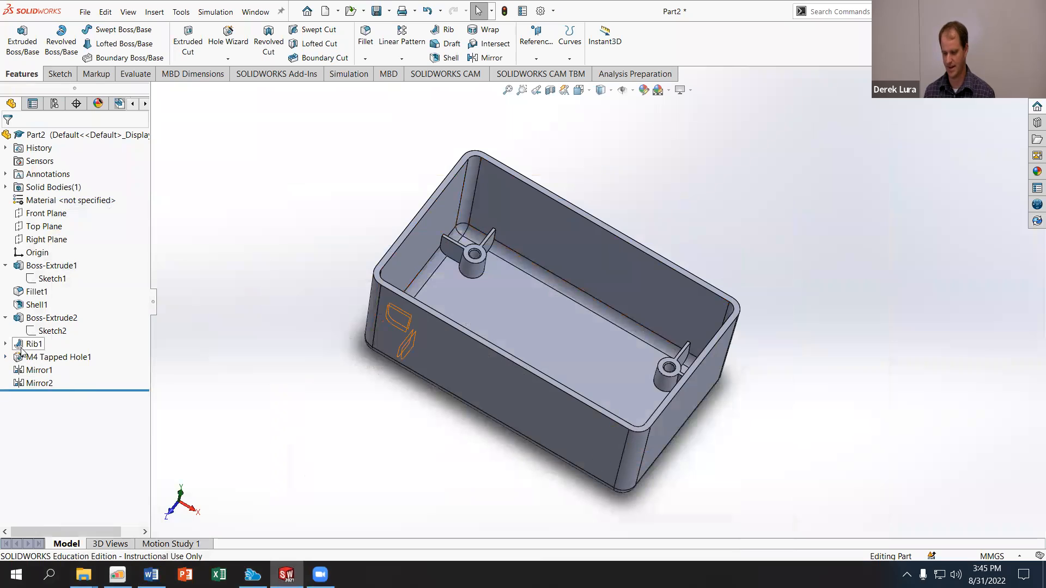
left_click(34, 318)
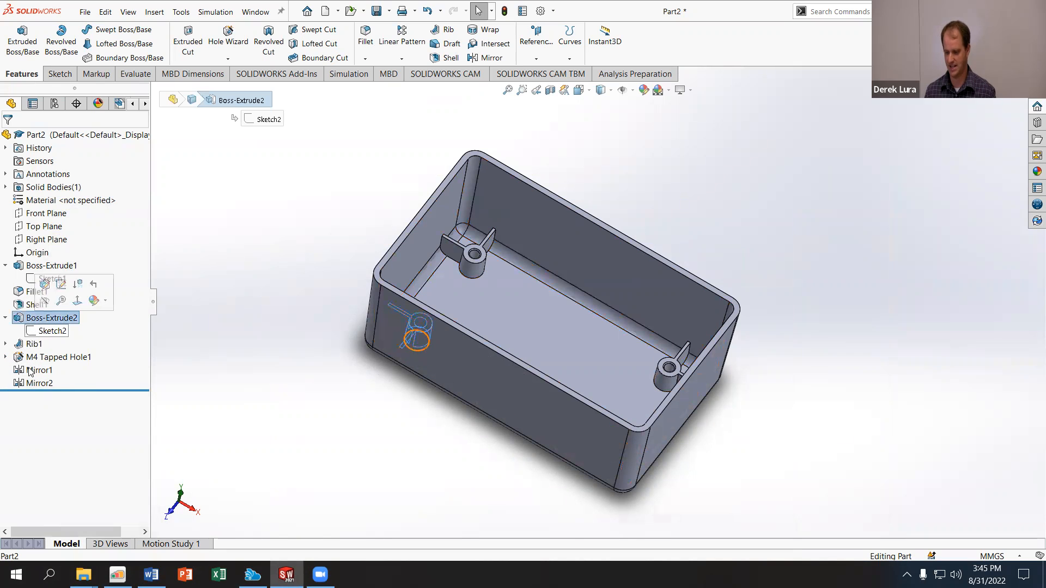
left_click(36, 383, "shift")
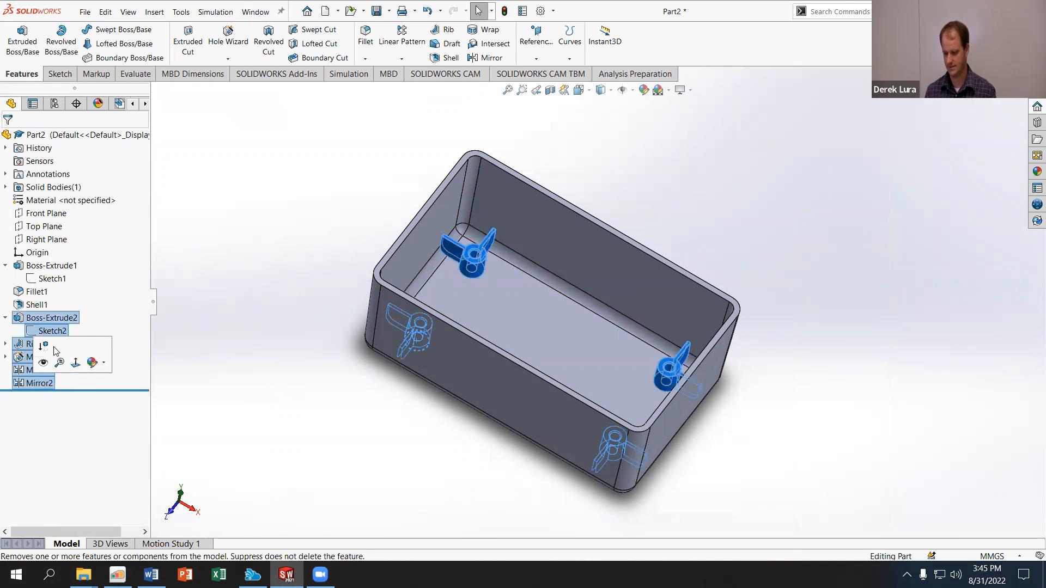
left_click(43, 346)
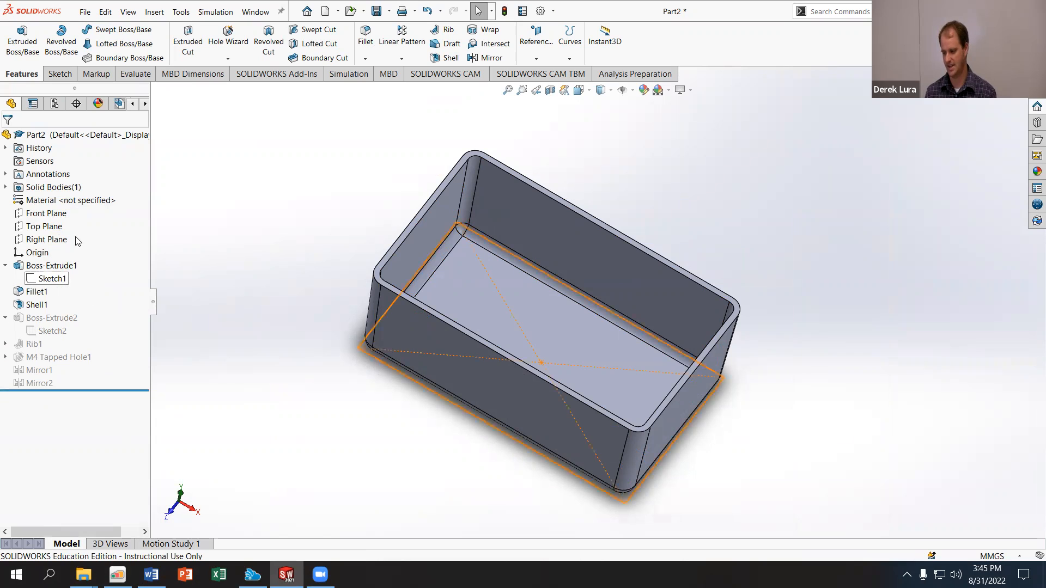
Step: Start a sketch on the box's inside bottom face and place four points, one near each corner
left_click(481, 281)
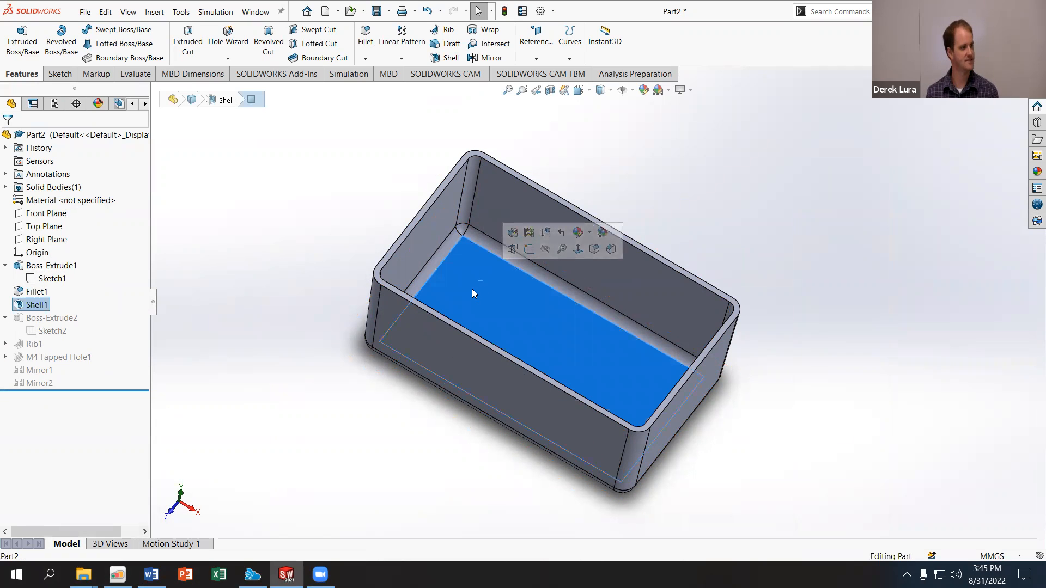
left_click(526, 249)
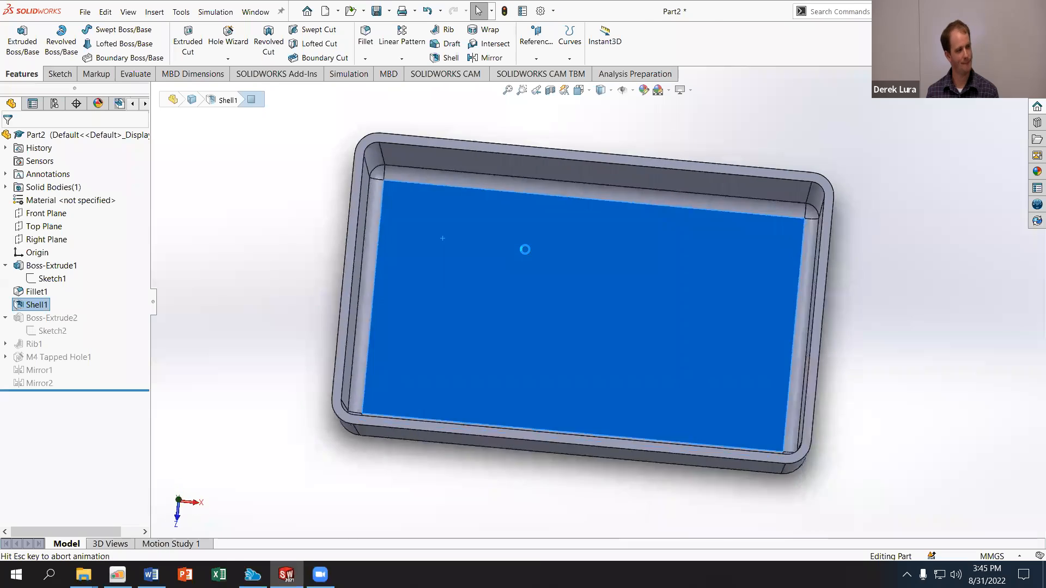
left_click(167, 57)
left_click(418, 213)
left_click(409, 391)
left_click(780, 395)
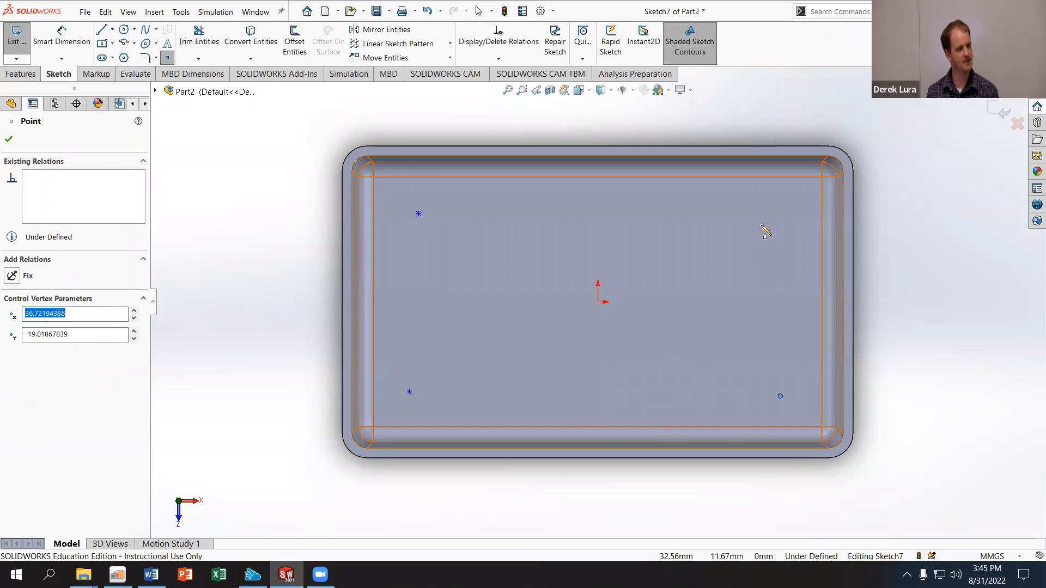
left_click(780, 213)
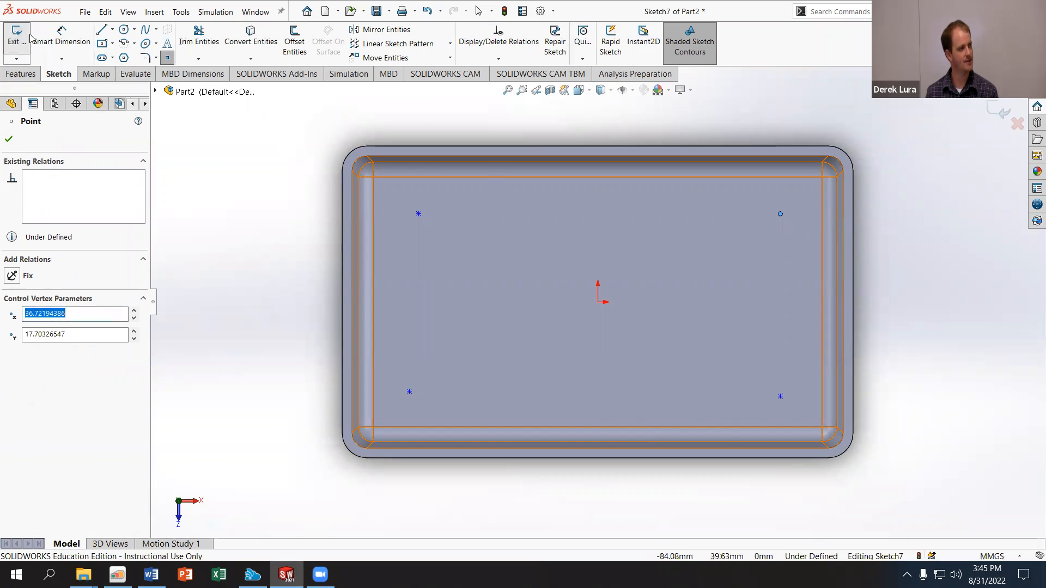
Step: Dimension the upper-left point 15 mm from the box's left outer edge
left_click(58, 37)
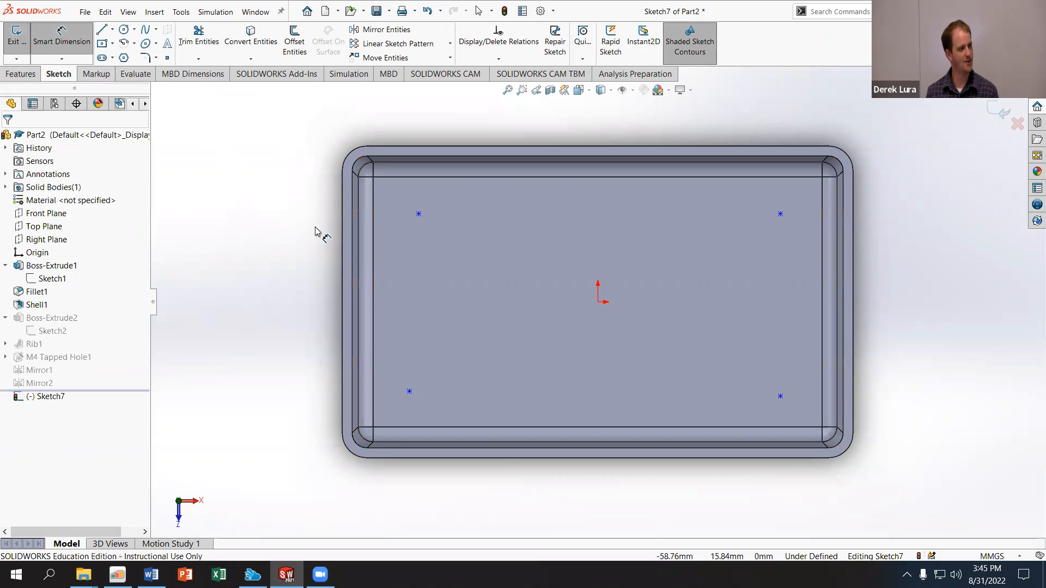
left_click(343, 241)
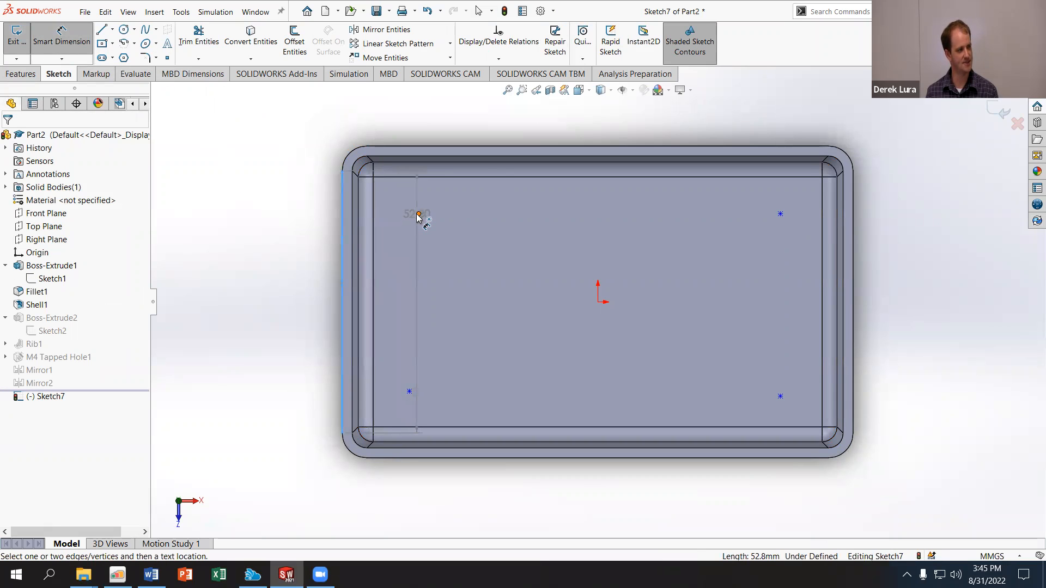
left_click(419, 217)
left_click(393, 243)
type("15")
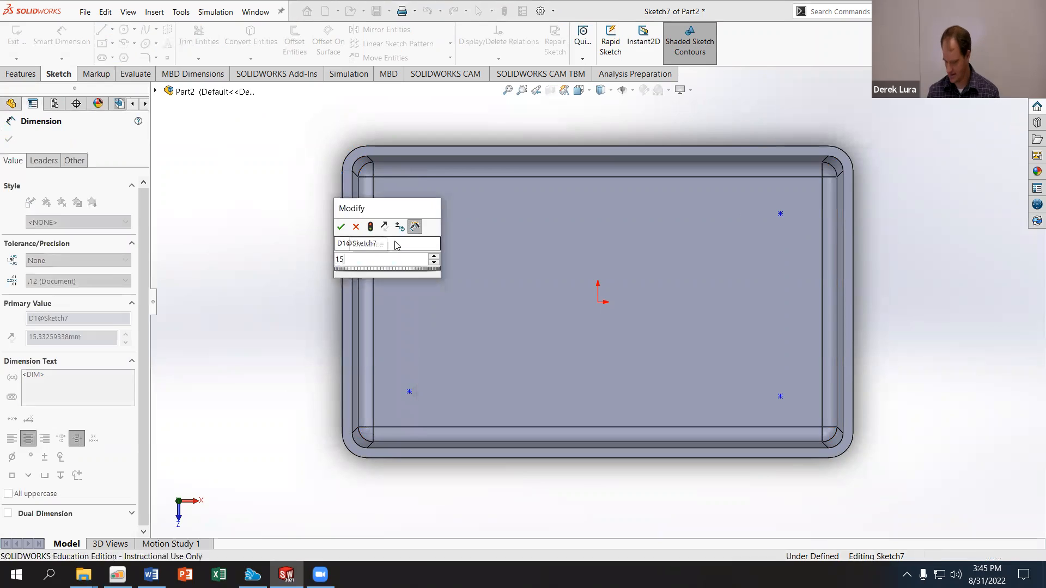
key("Return")
Step: Dimension the upper-left point 14 mm from the box's upper outer edge
left_click(417, 216)
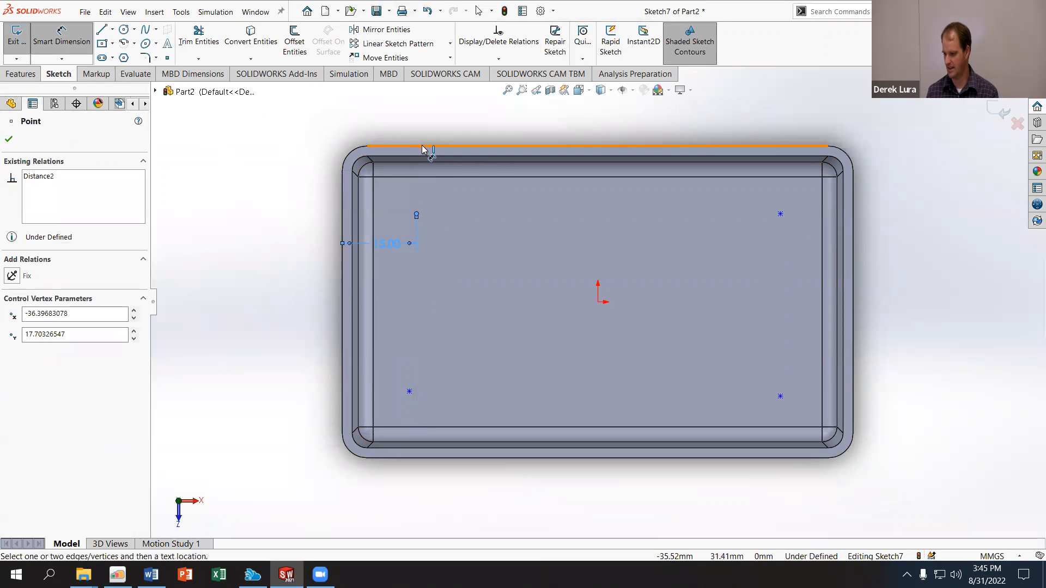
left_click(423, 146)
left_click(443, 179)
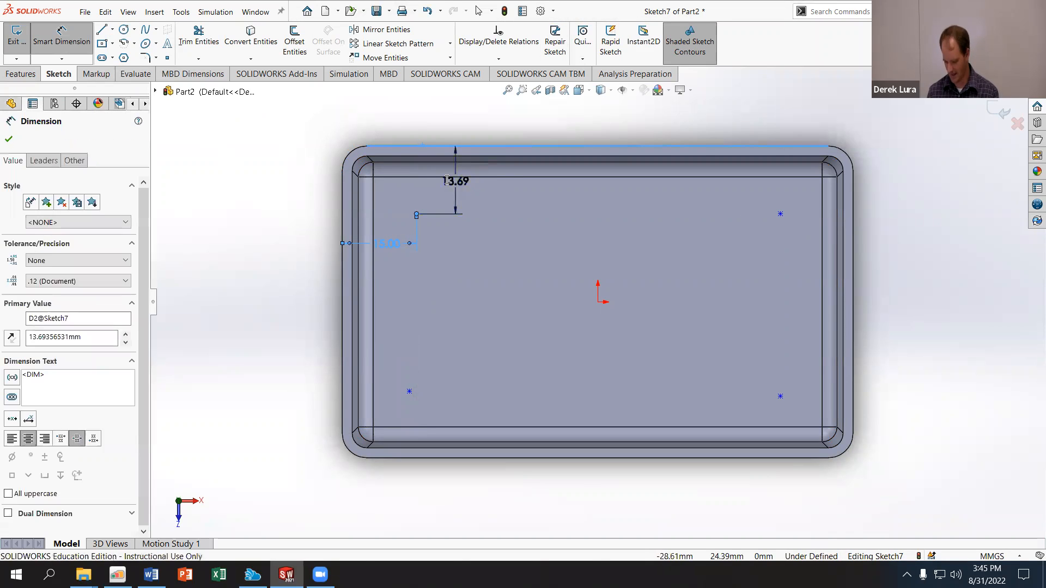
type("14")
key("Return")
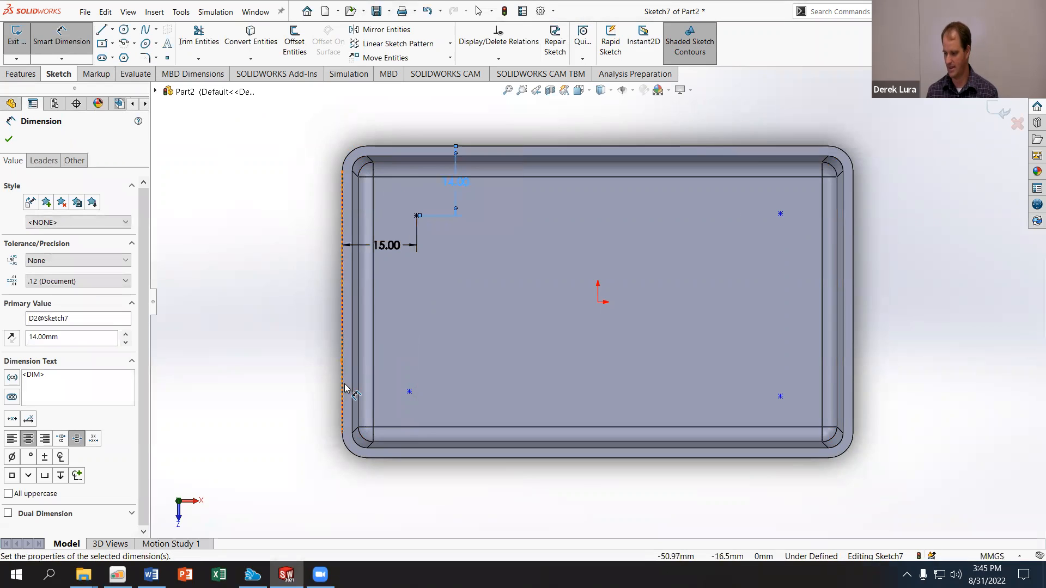
Step: Dimension the lower-left point 15 mm from the box's left outer edge
left_click(343, 389)
left_click(409, 391)
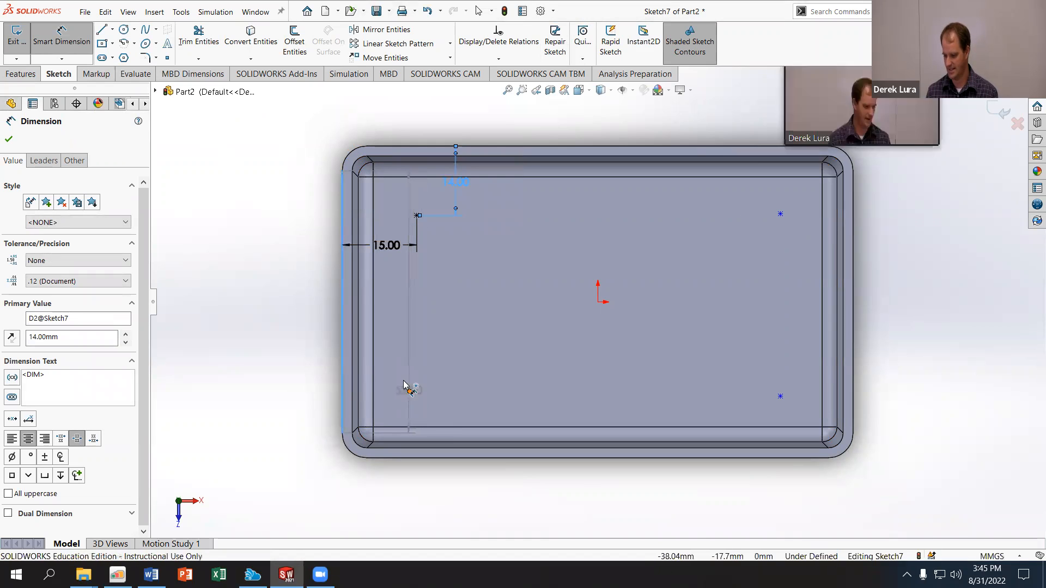
left_click(379, 360)
type("15")
key("Return")
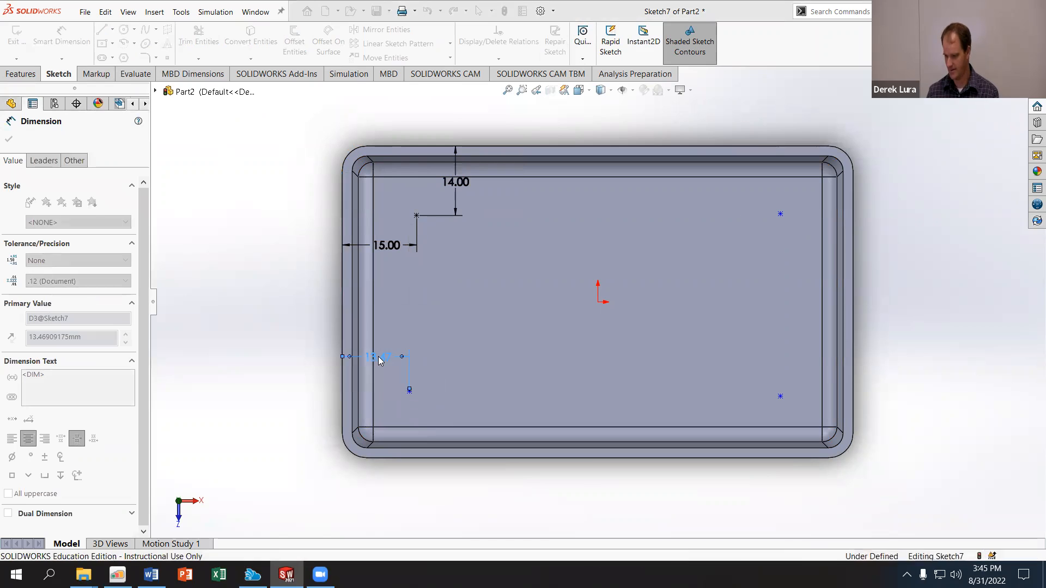
Step: Dimension the lower-left point 15 mm from the box's lower outer edge
left_click(416, 390)
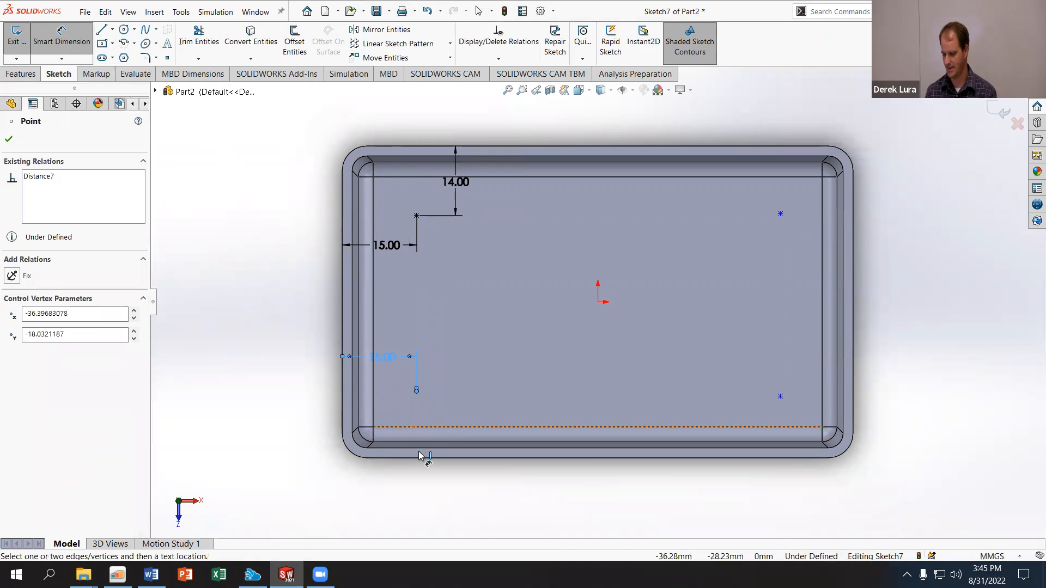
left_click(427, 458)
left_click(442, 423)
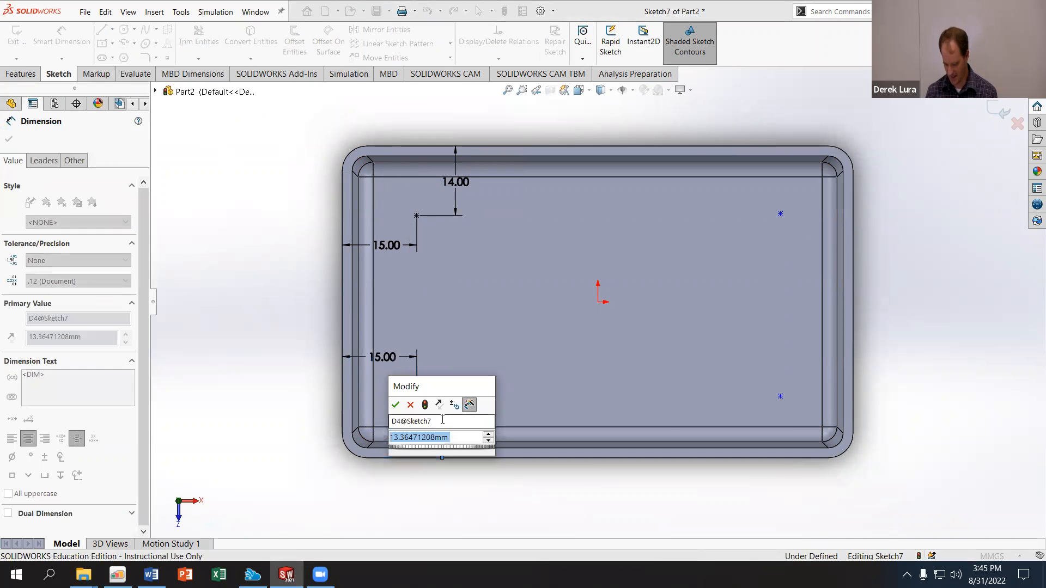
type("15")
key("Return")
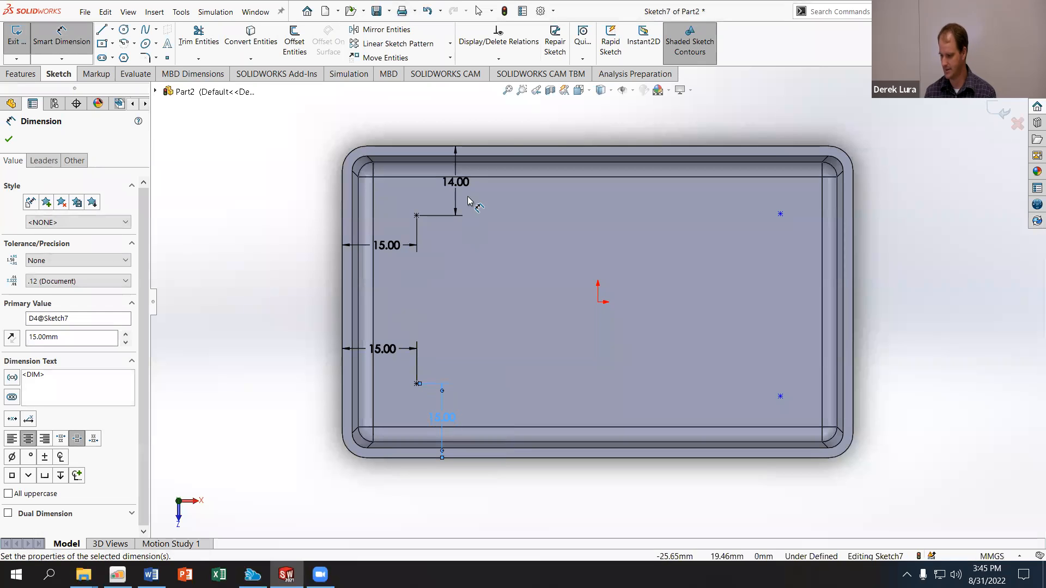
Step: Set the upper-left point's distance from the box's upper outer edge to 15 mm
double_click(457, 176)
type("15")
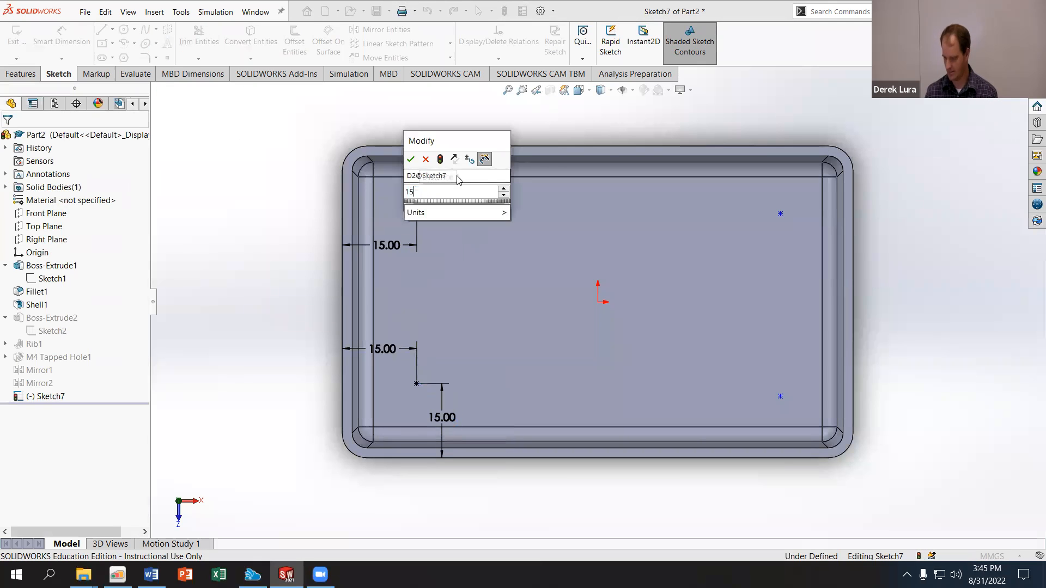
key("Return")
Step: Dimension the upper-right point 15 mm from the box's upper inner wall edge
left_click(780, 214)
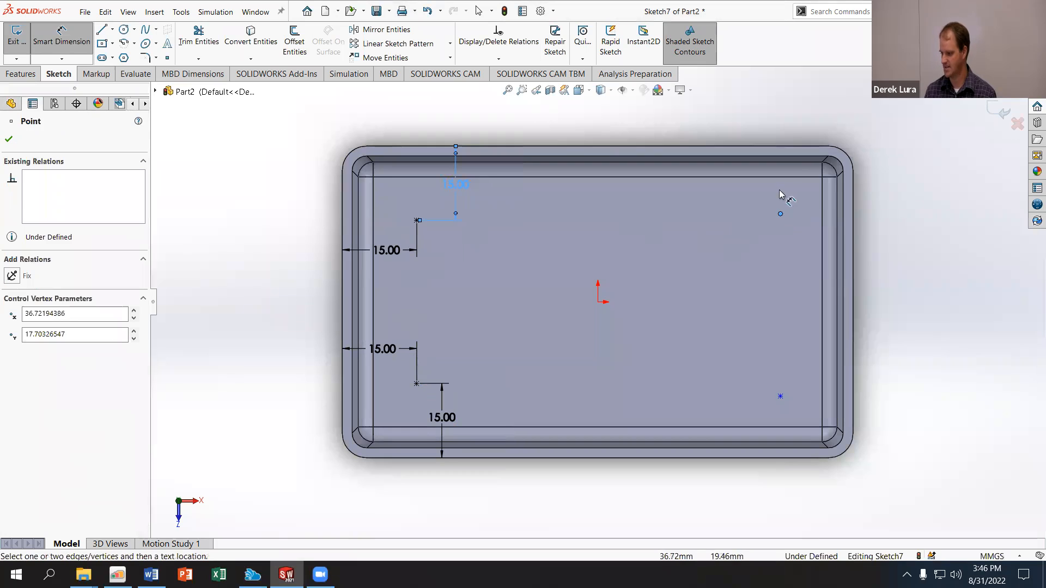
left_click(785, 157)
left_click(734, 189)
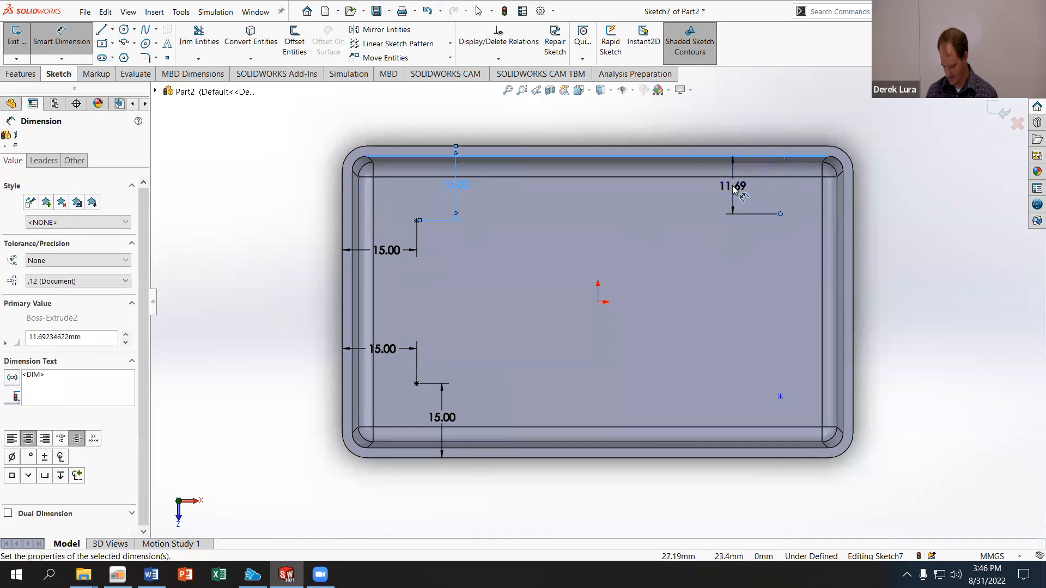
type("15")
key("Return")
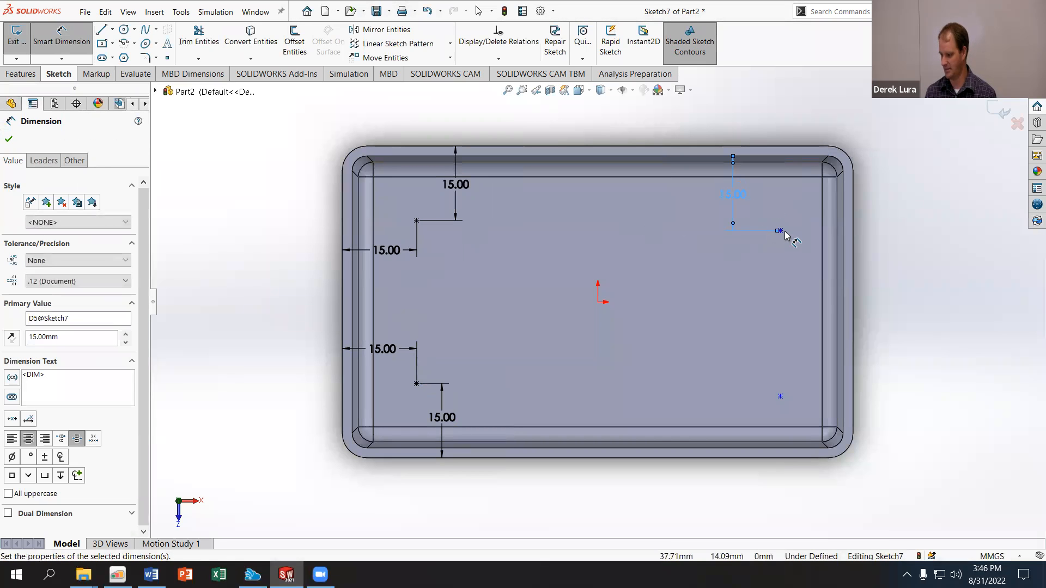
Step: Dimension the upper-right point 15 mm from the box's right outer edge
left_click(779, 231)
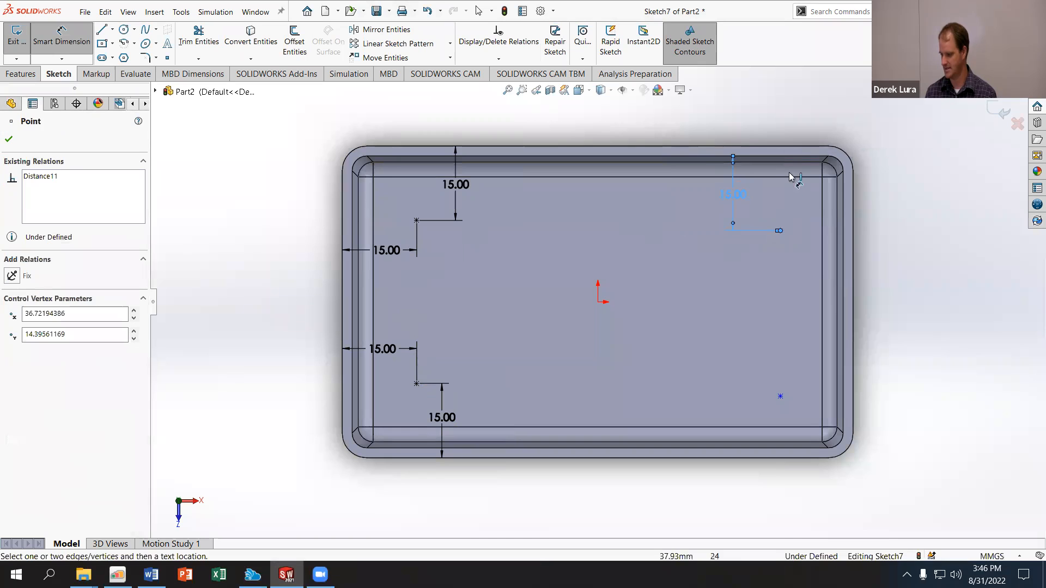
left_click(853, 216)
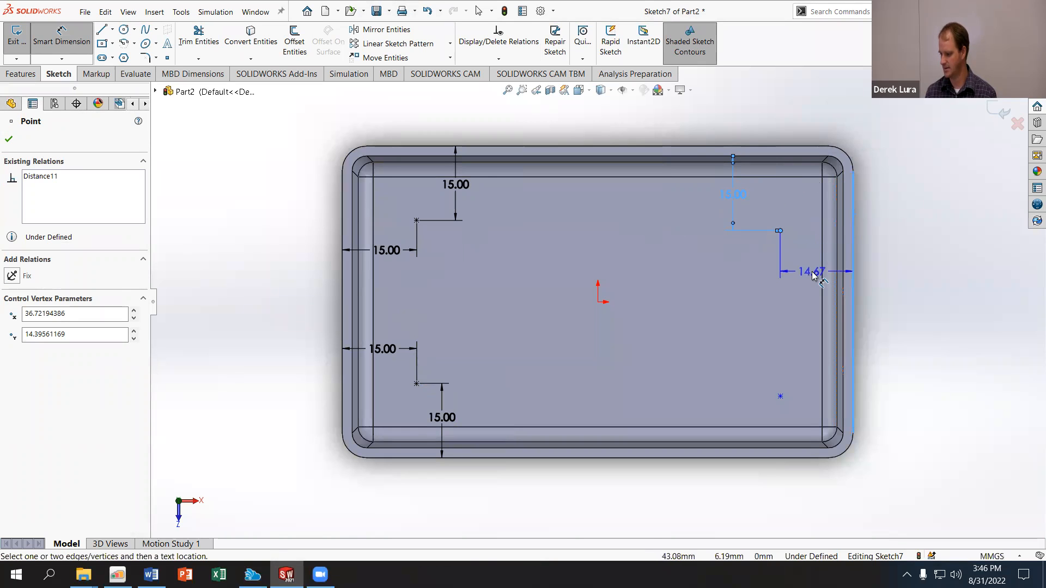
left_click(809, 272)
type("15")
key("Return")
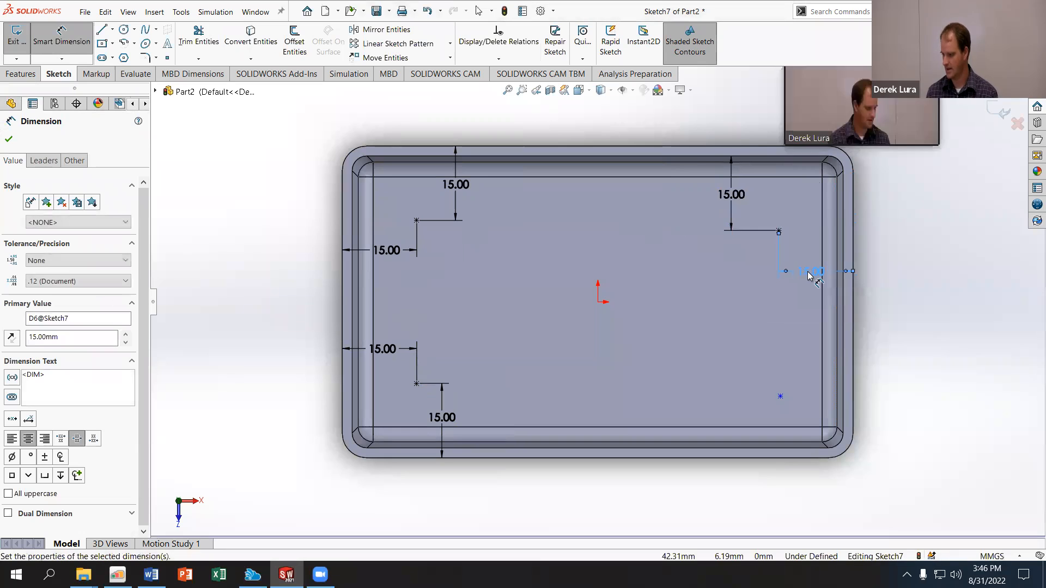
Step: Replace the upper-right point's inner-edge dimension with a 15 mm dimension from the box's upper outer edge
left_click(8, 139)
key("Delete")
left_click(71, 33)
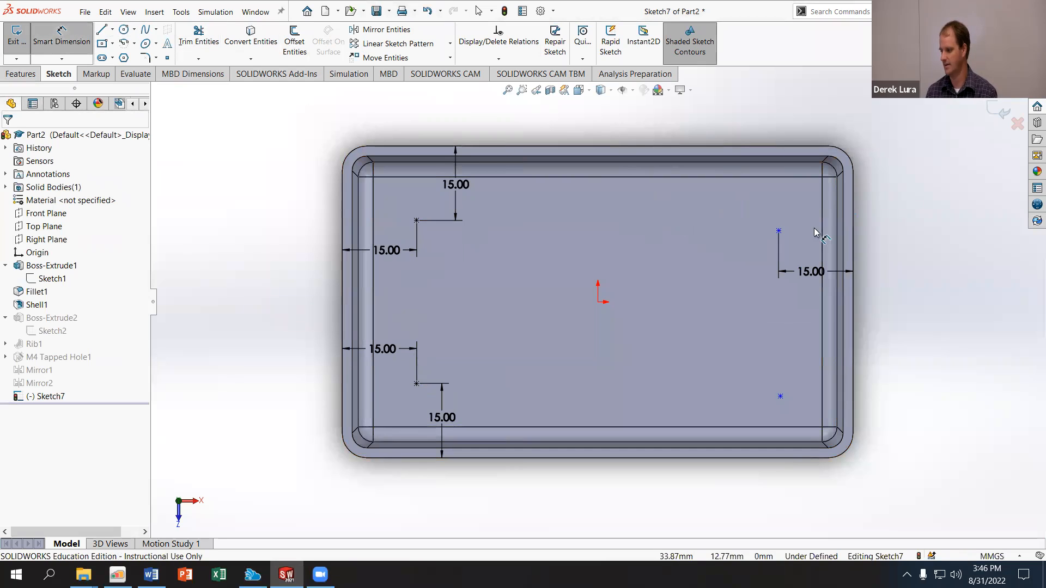
left_click(779, 231)
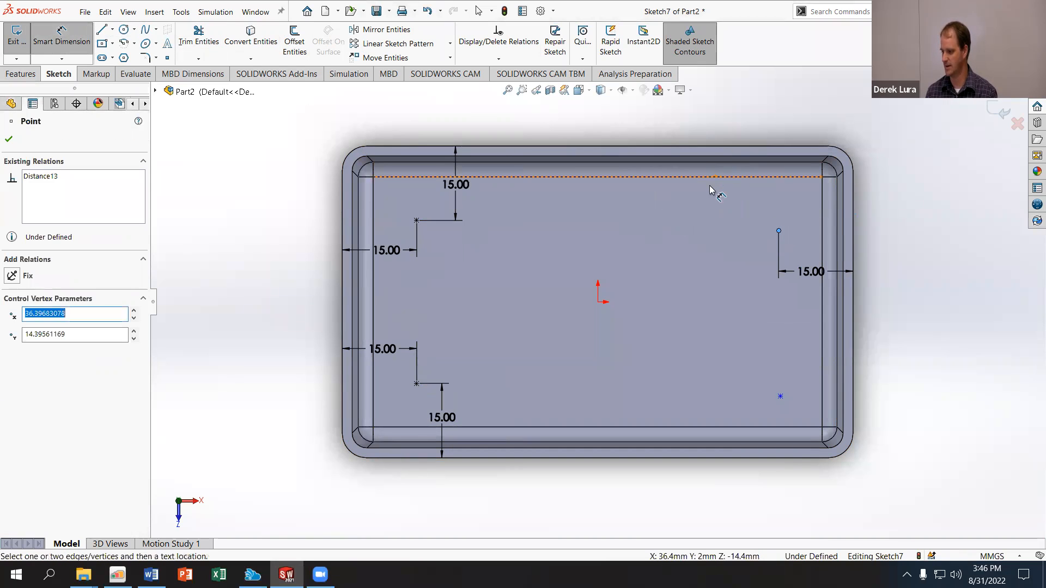
left_click(729, 146)
left_click(725, 183)
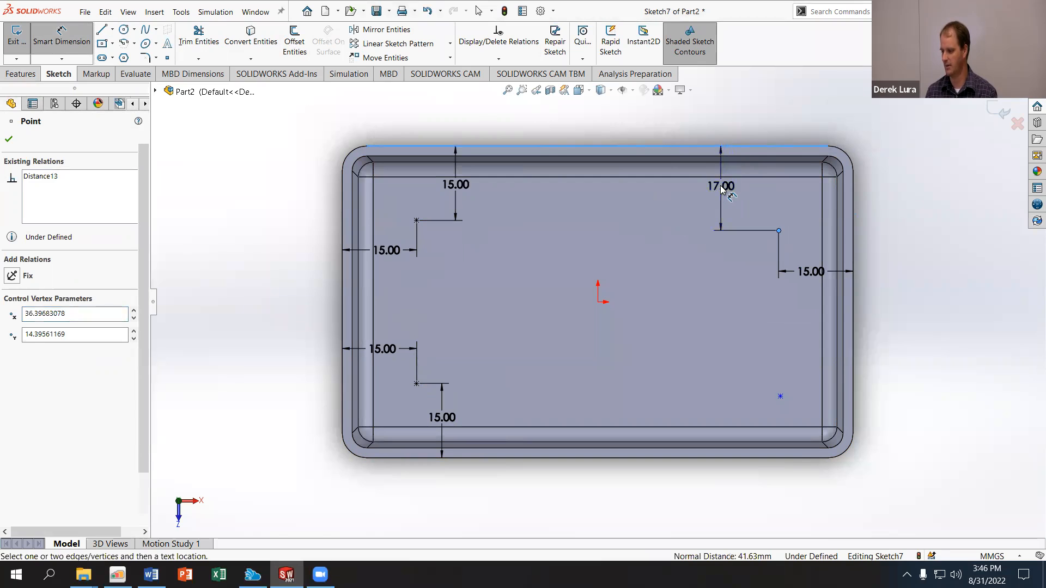
key("Return")
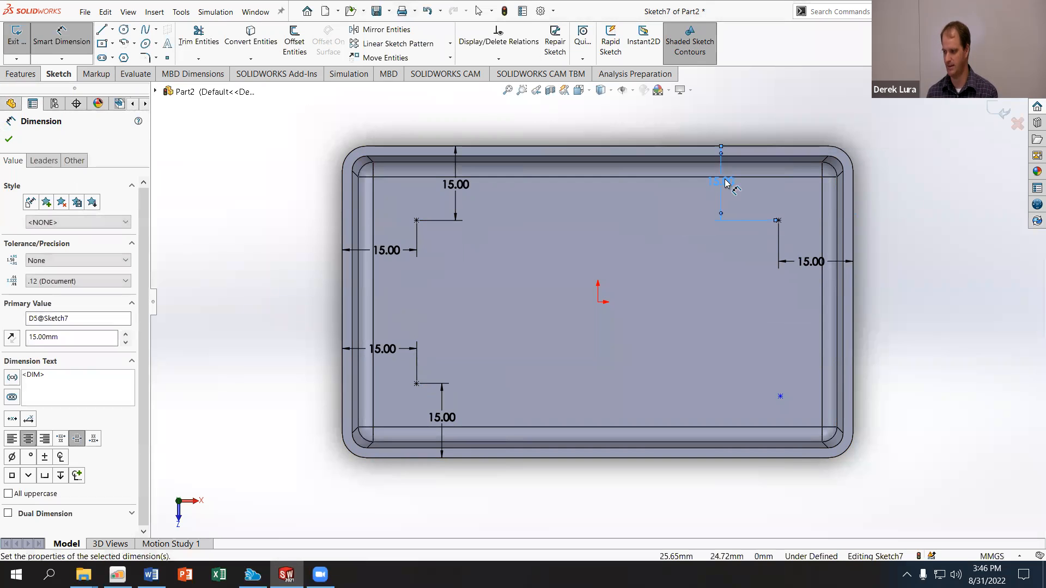
Step: Dimension the lower-right point 15 mm from the box's right outer edge
left_click(779, 397)
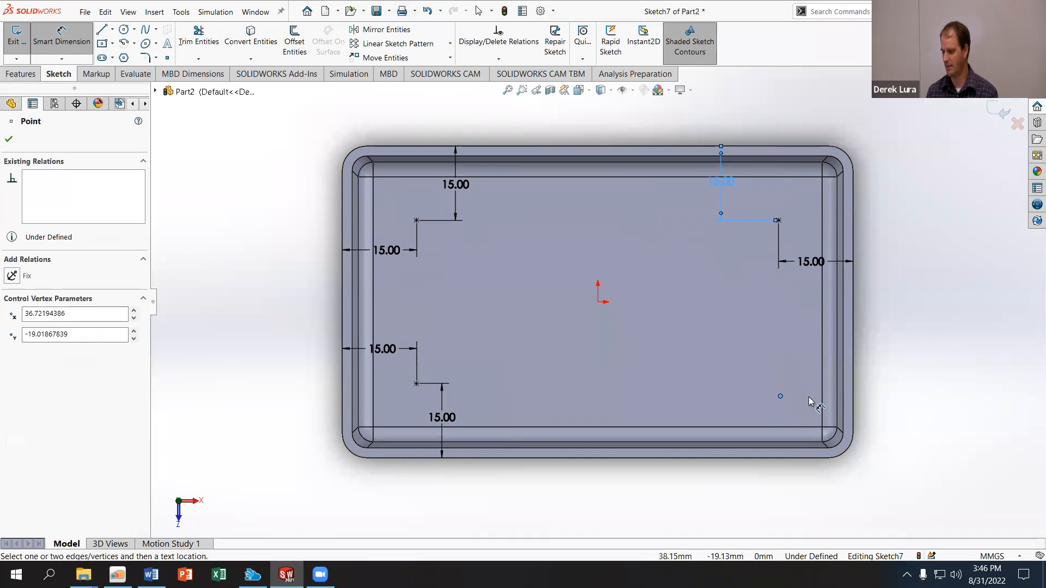
left_click(854, 406)
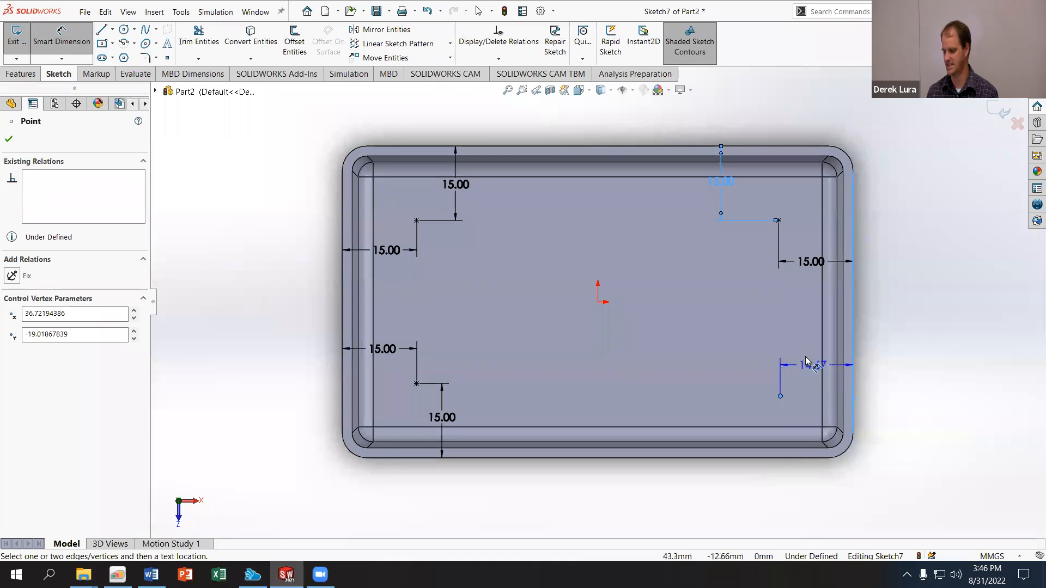
left_click(811, 362)
type("15")
key("Return")
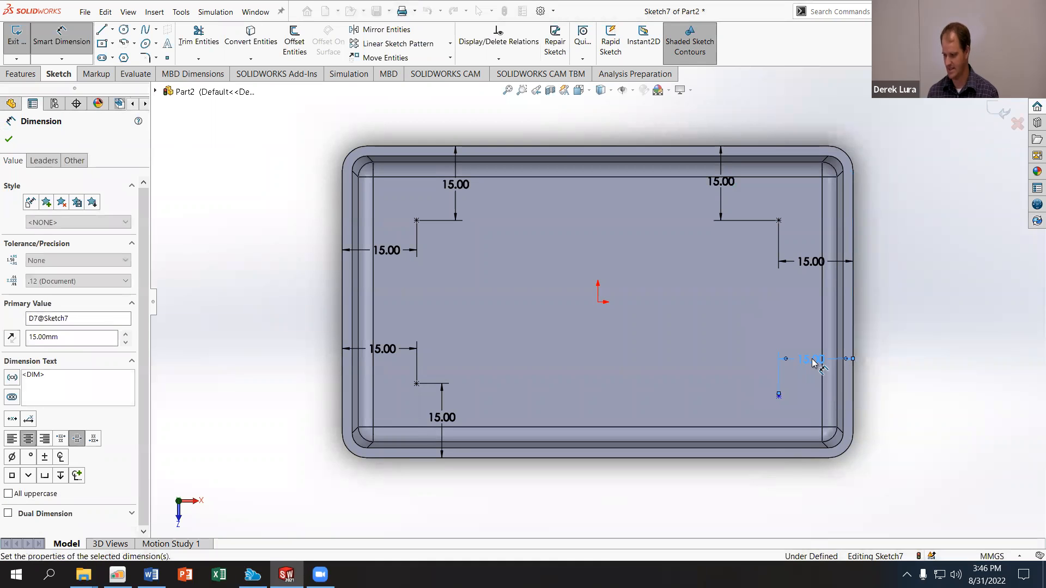
Step: Dimension the lower-right point 15 mm from the box's lower outer edge and end dimensioning
left_click(767, 459)
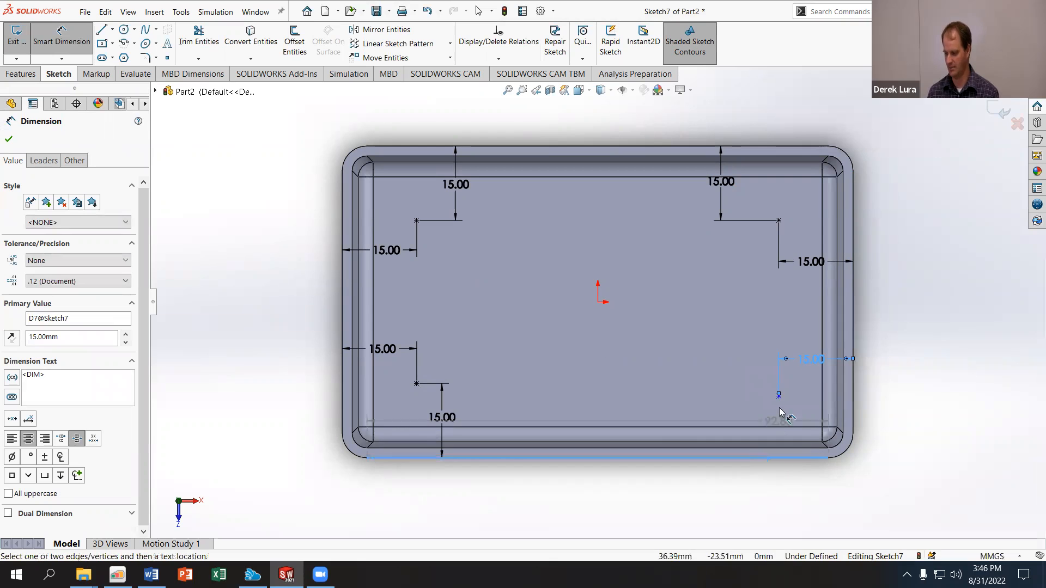
left_click(779, 395)
left_click(734, 417)
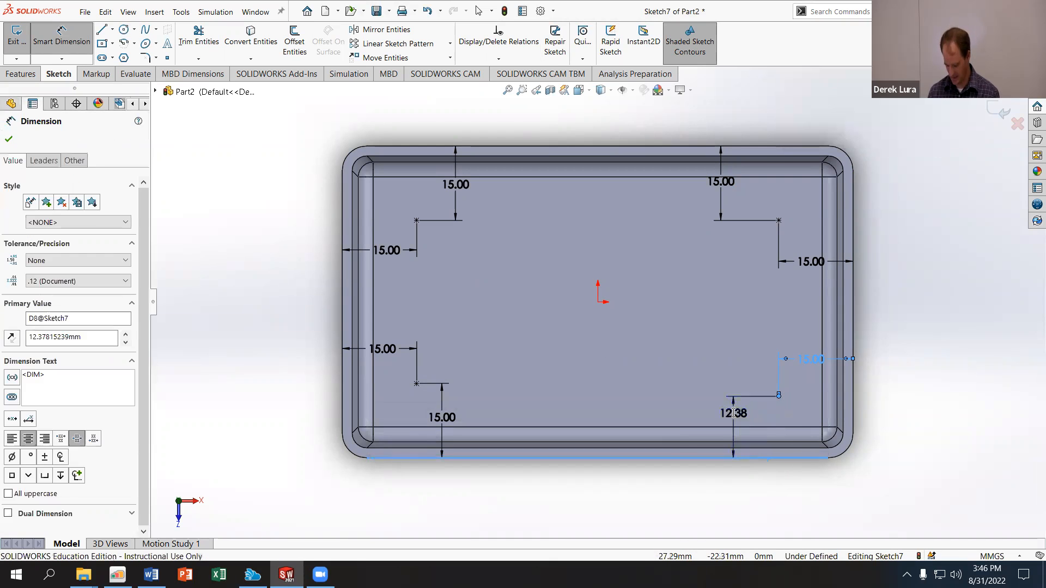
type("15")
key("Return")
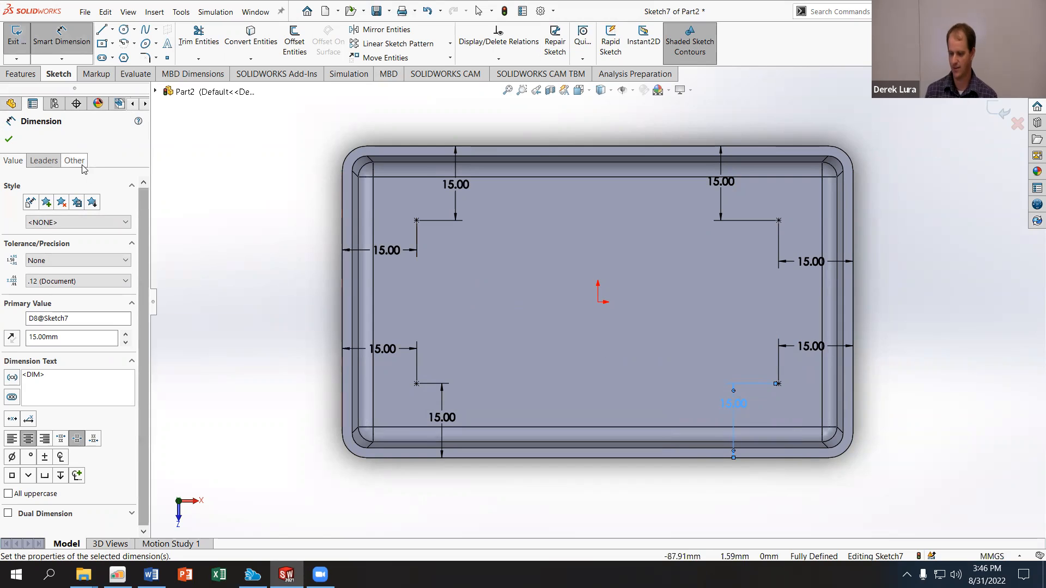
left_click(7, 140)
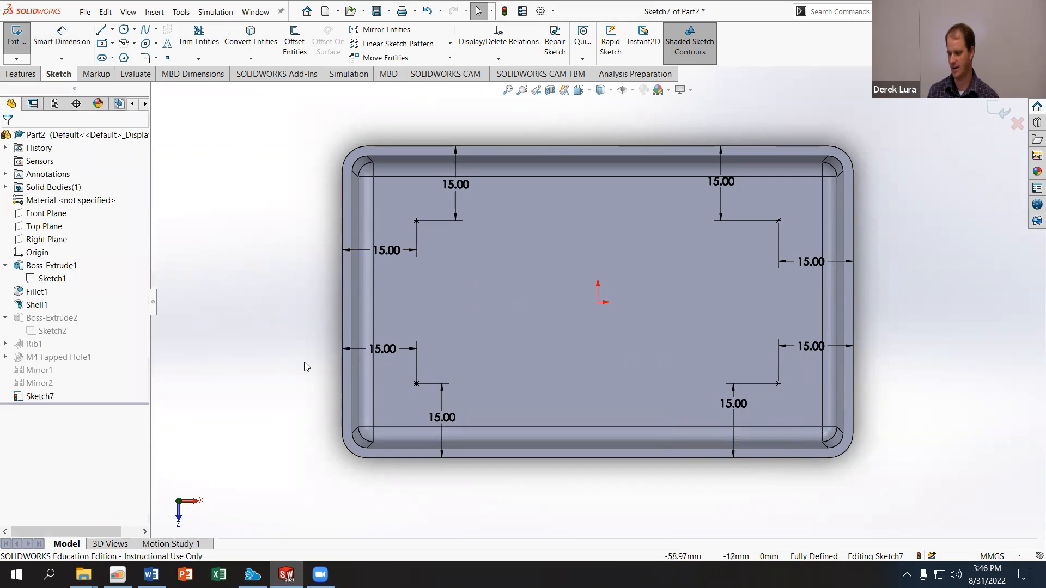
Step: Shift the lower-left point's horizontal dimension slightly upward and exit the sketch of four points
mouse_move(381, 350)
left_mouse_down()
mouse_move(379, 375)
mouse_move(376, 343)
left_mouse_up()
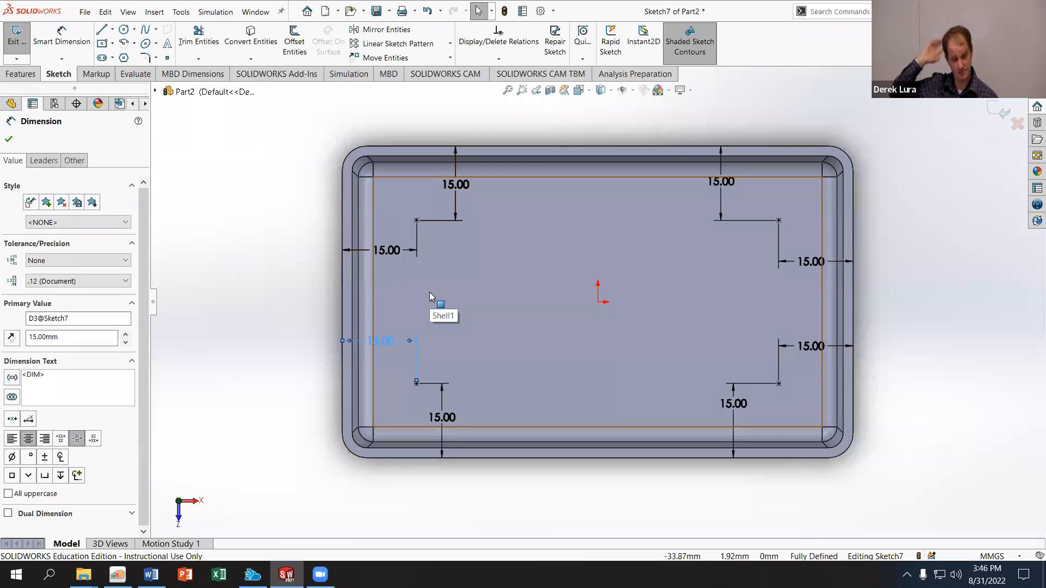
left_click(263, 196)
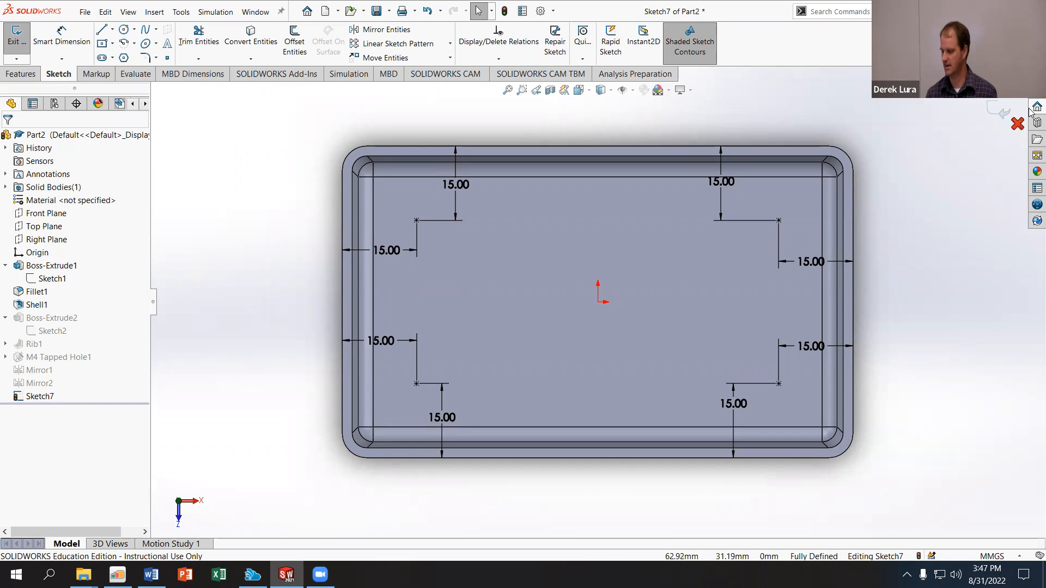
left_click(990, 112)
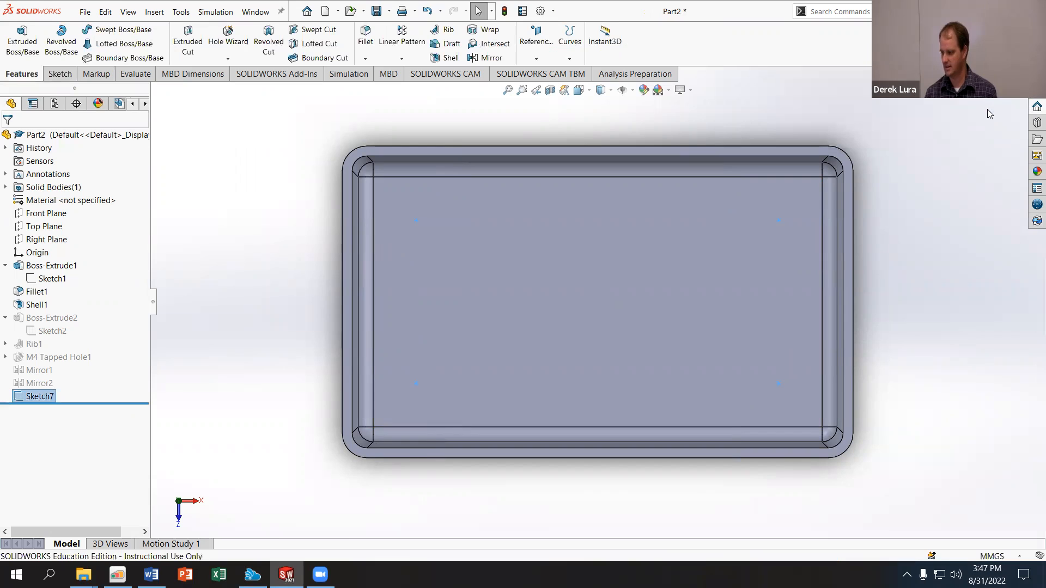
Step: Search the commands for "mounting" and locate the Mounting Boss command among the fastening features
left_click(812, 11)
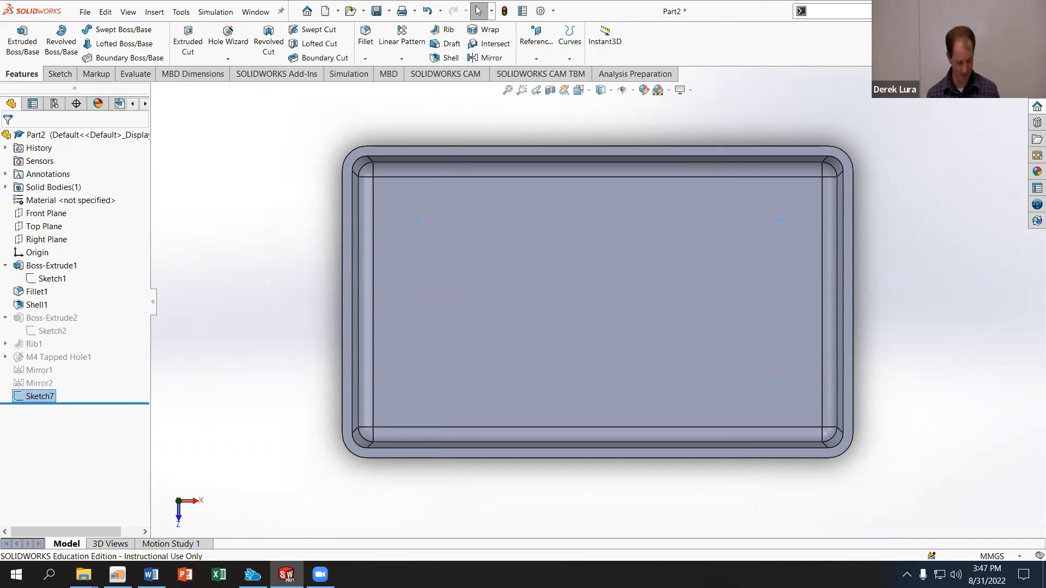
type("mounting")
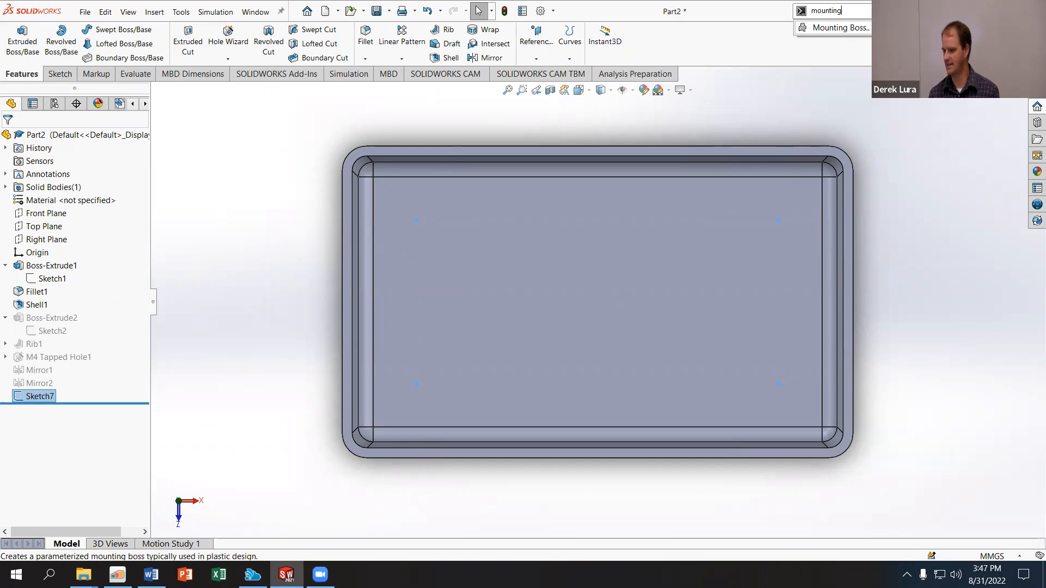
left_click(842, 28)
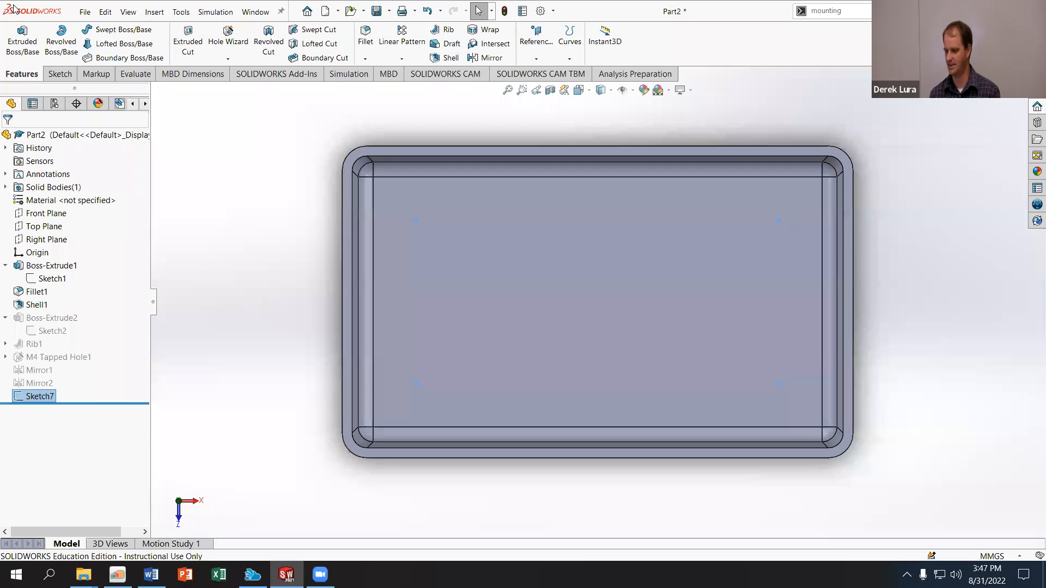
left_click(155, 12)
mouse_move(212, 89)
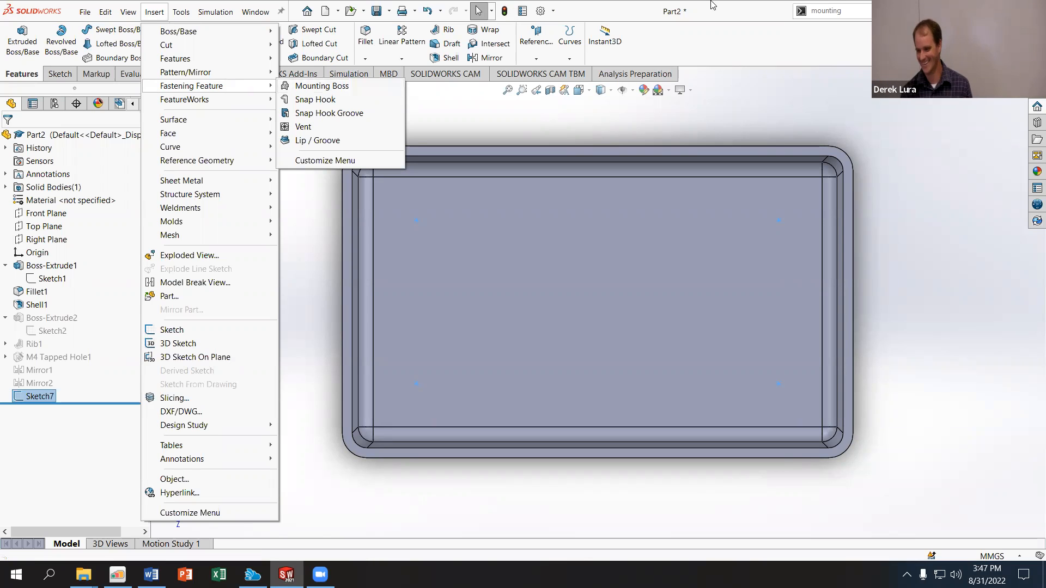
Step: Repeat the command search for Mounting Boss, view its place among the fastening features again, and leave without starting it
left_click(847, 16)
double_click(846, 13)
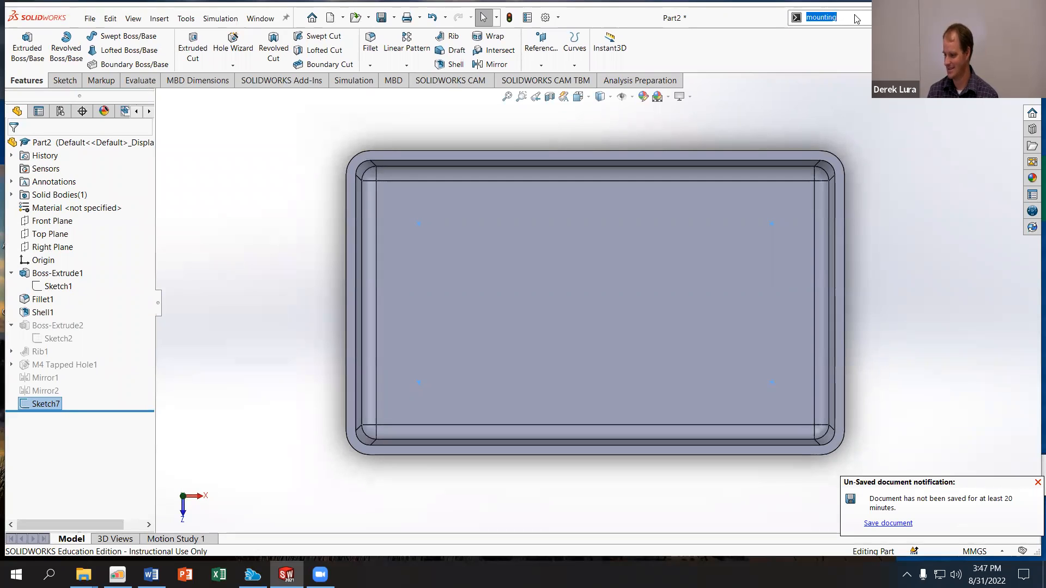
left_click(904, 17)
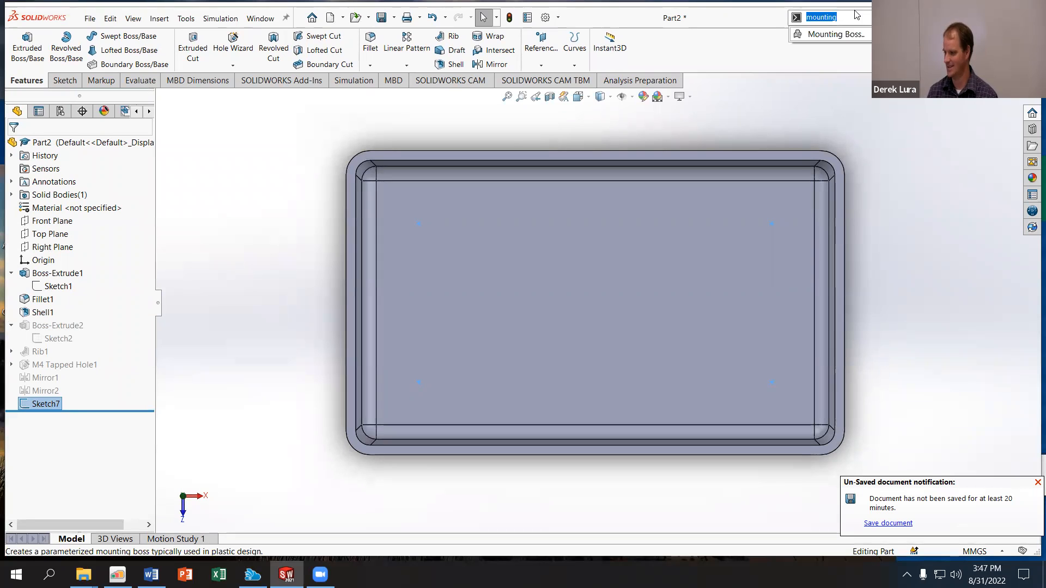
left_click(14, 10)
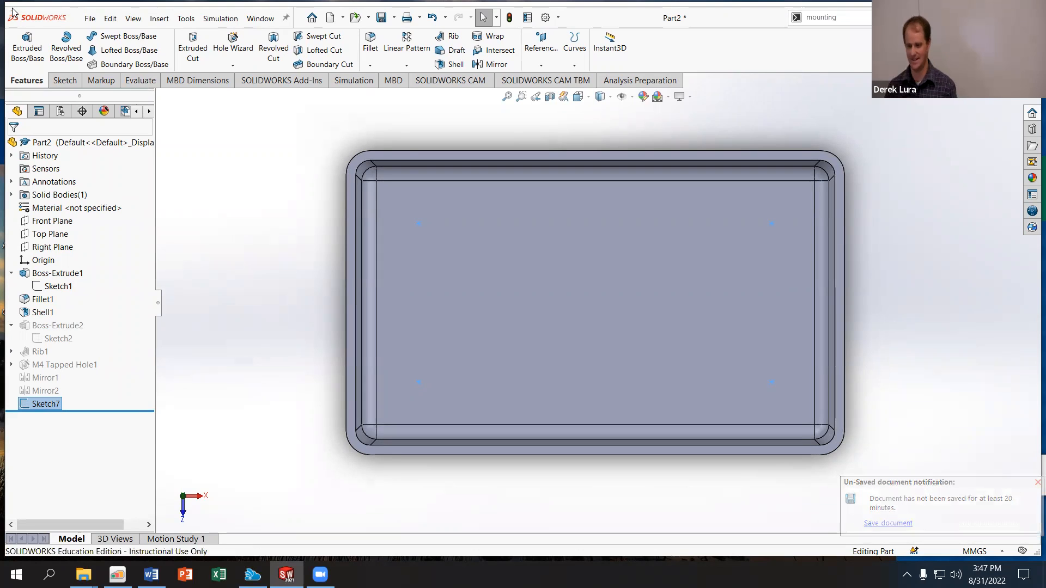
left_click(160, 18)
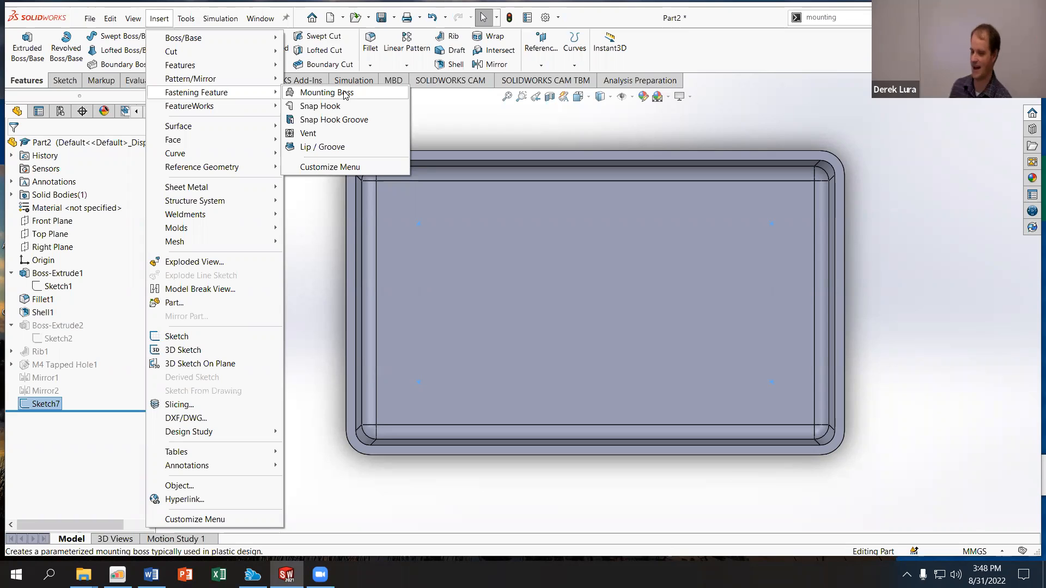
left_click(197, 230)
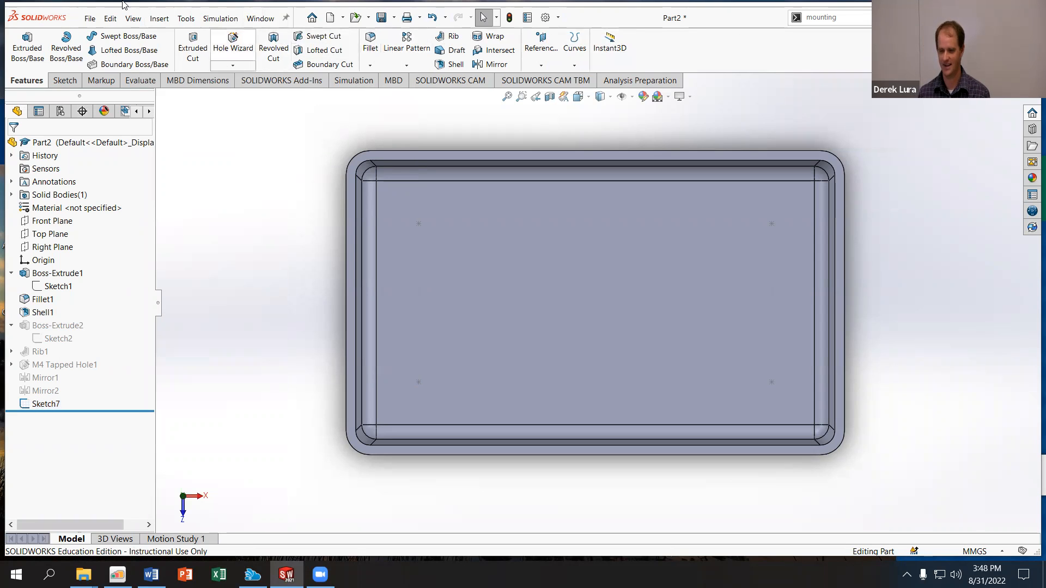
Step: Start a Mounting Boss of the second hardware boss type and position it on the upper-left sketch point
left_click(839, 17)
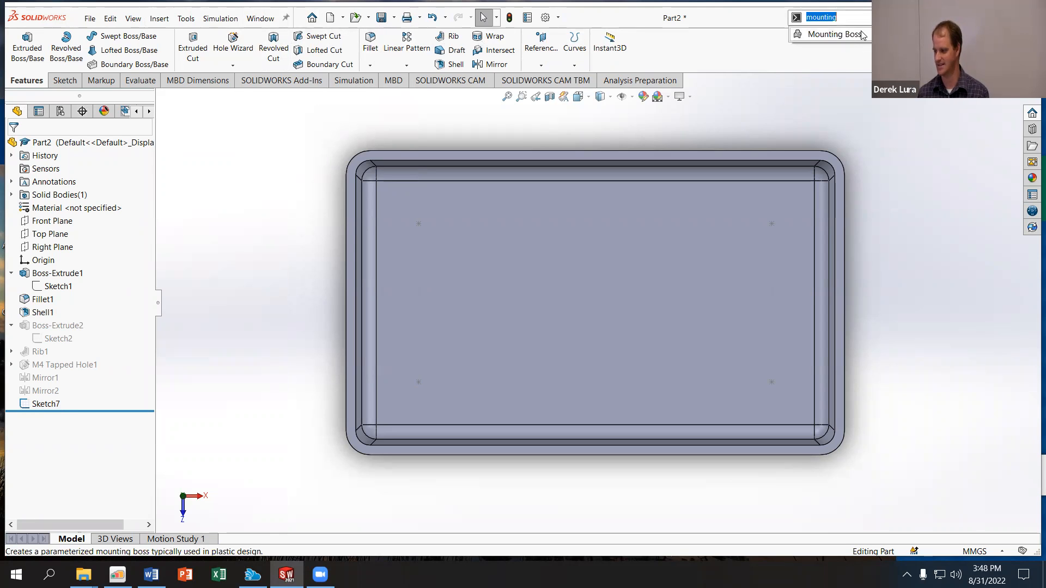
left_click(860, 32)
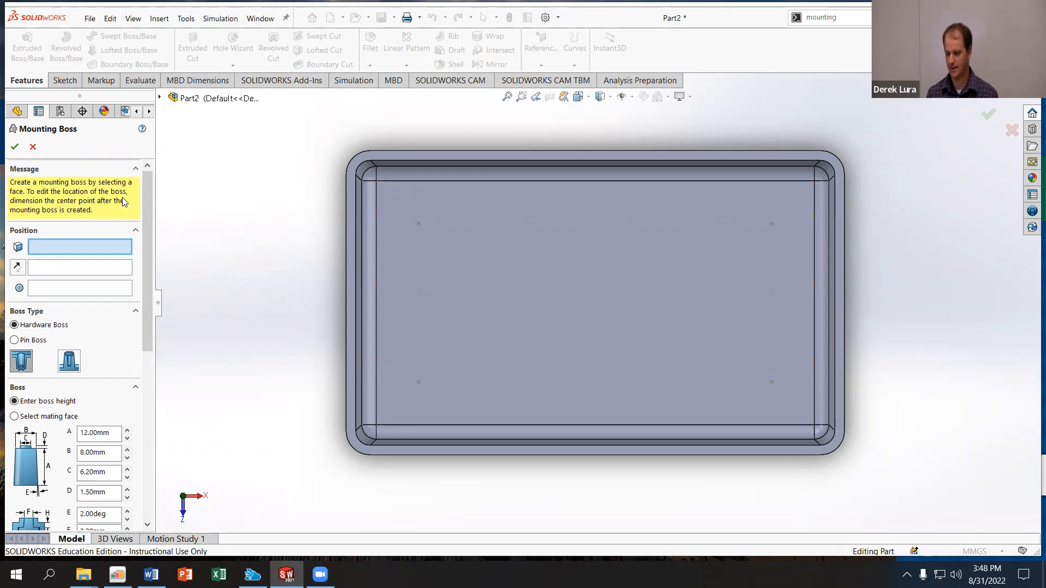
left_click_drag(146, 212, 147, 243)
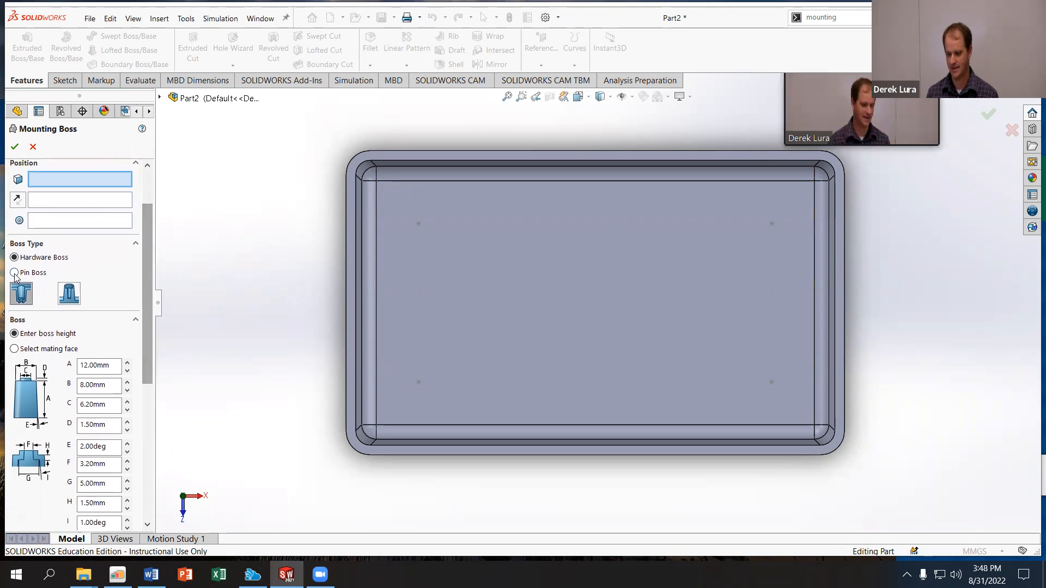
left_click(69, 293)
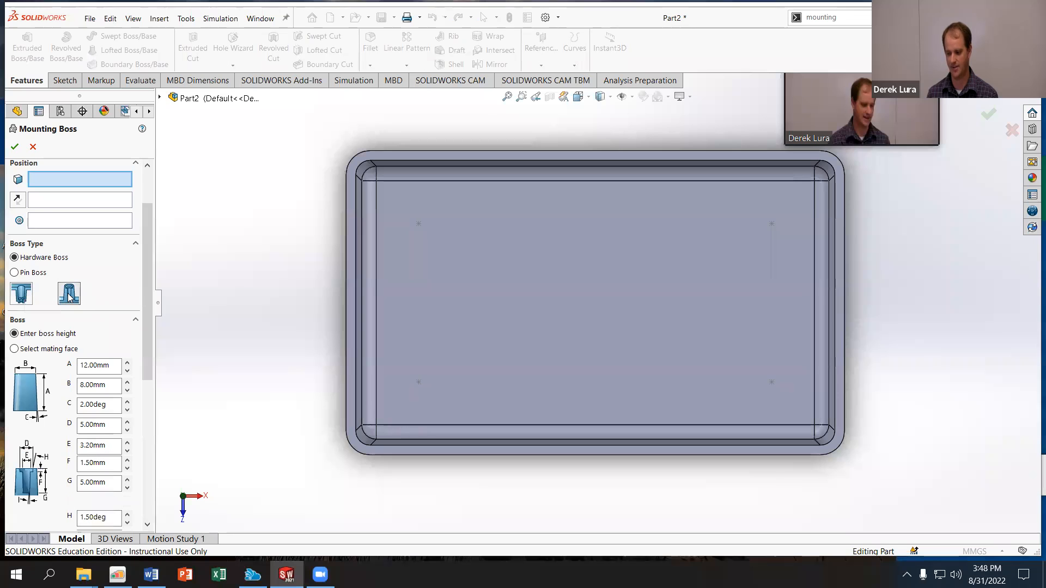
left_click(419, 224)
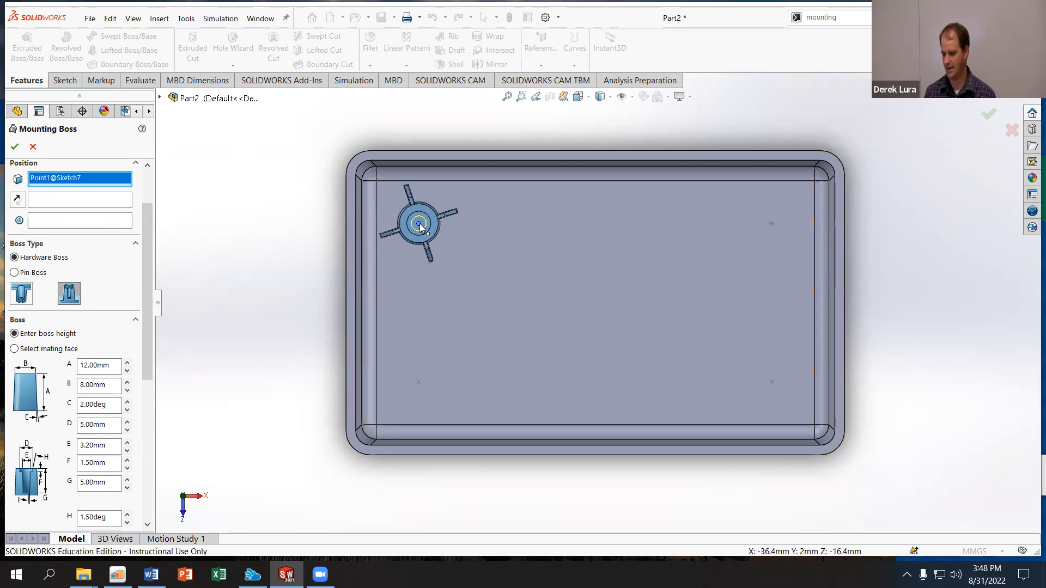
Step: Try the mounting boss on the other sketch points and return it to the upper-left point
left_click(419, 382)
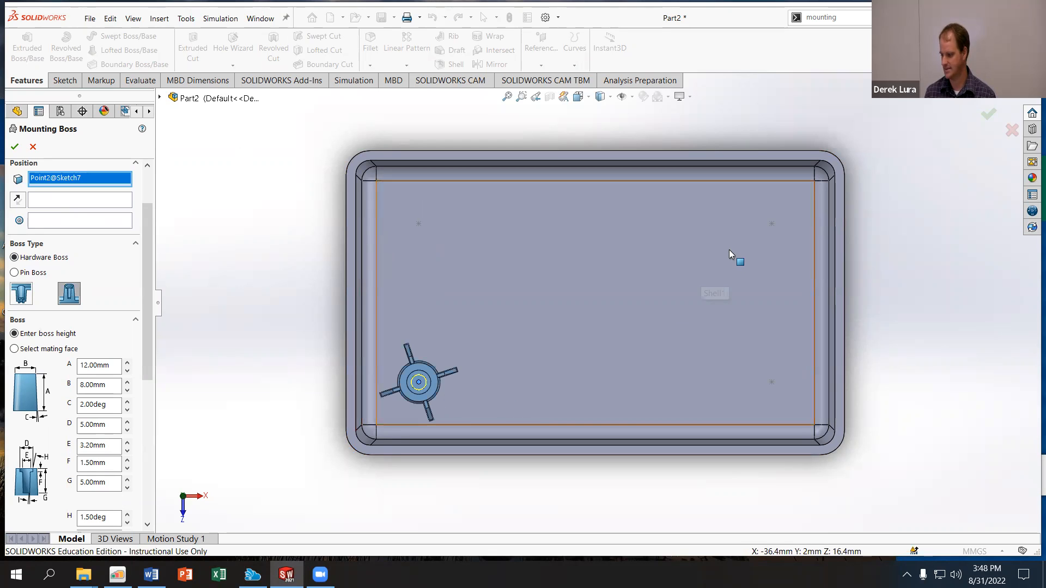
left_click(771, 223)
left_click(771, 382)
left_click(417, 225)
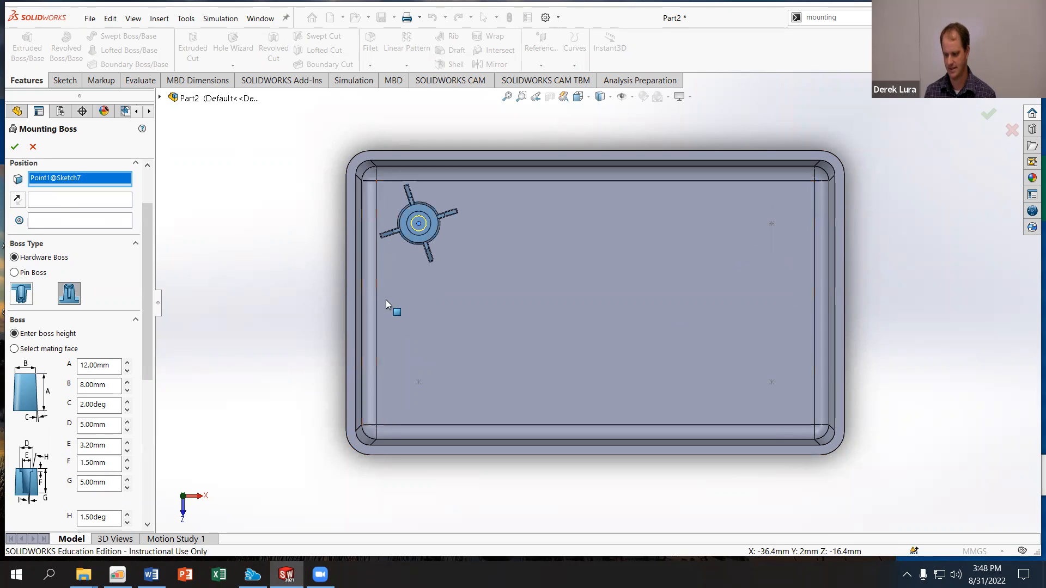
left_click(419, 382)
left_click(418, 224)
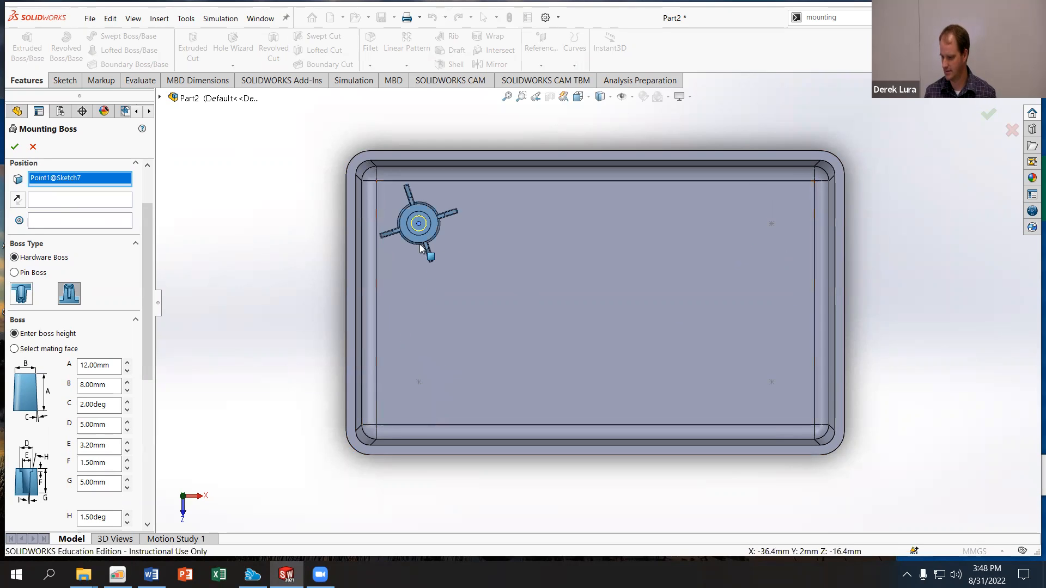
Step: Switch to the Word worksheet, examine the Mounting Boss and Sketch Pattern instructions, and return to SOLIDWORKS
left_click(151, 575)
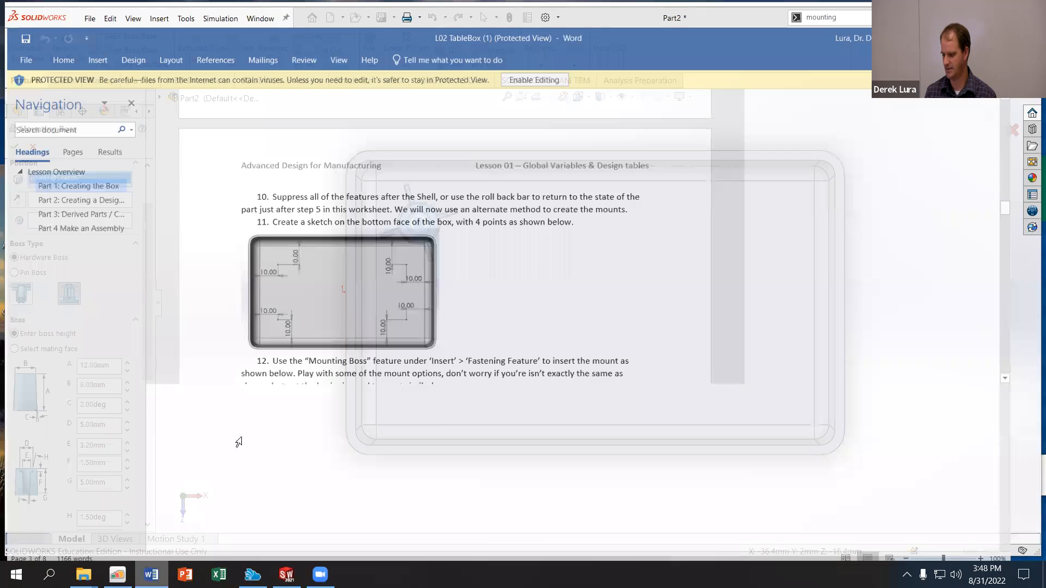
scroll(511, 376, "down", 6)
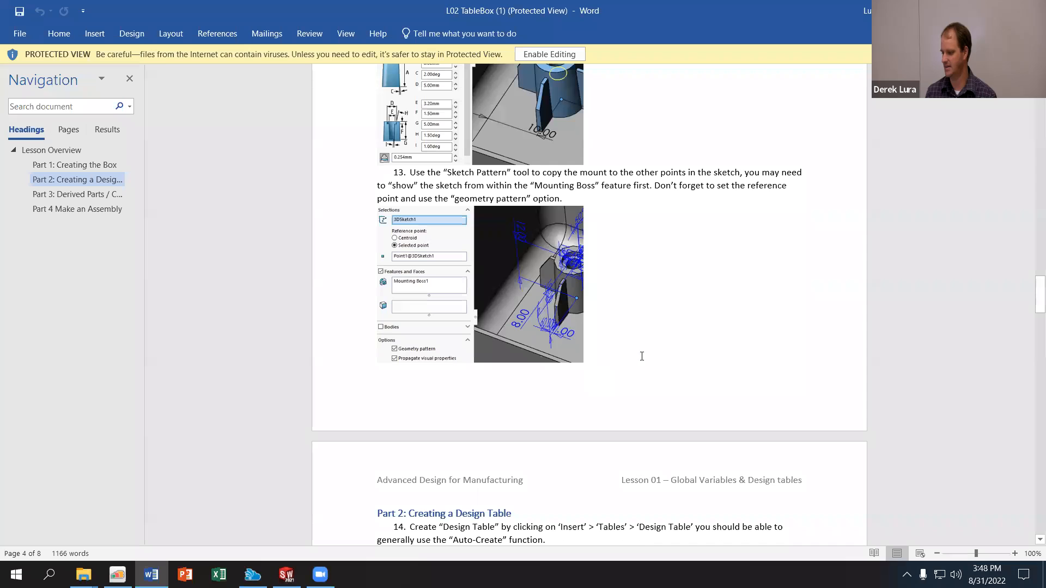
scroll(659, 238, "up", 4)
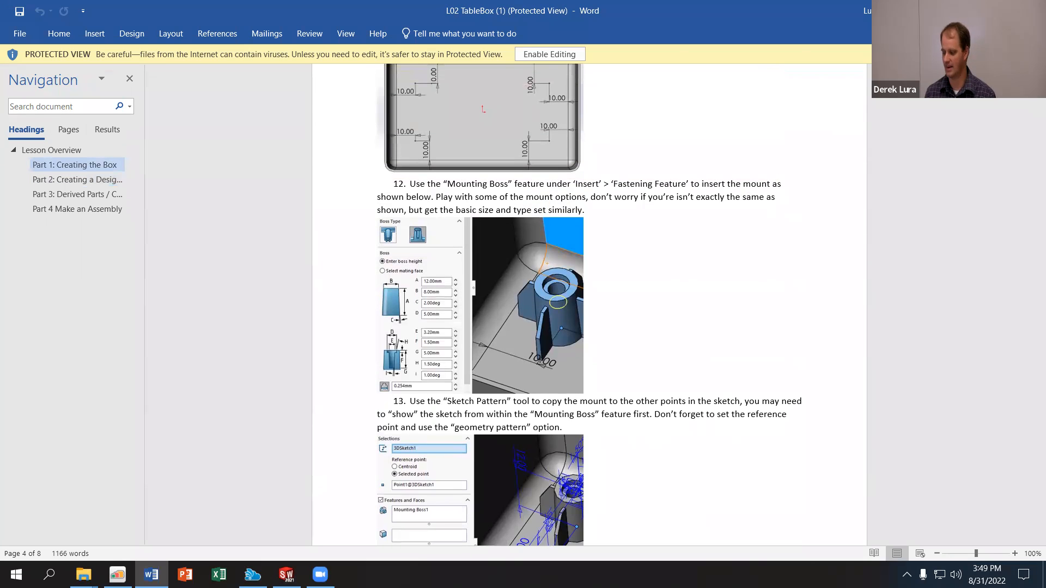
key("alt+Tab")
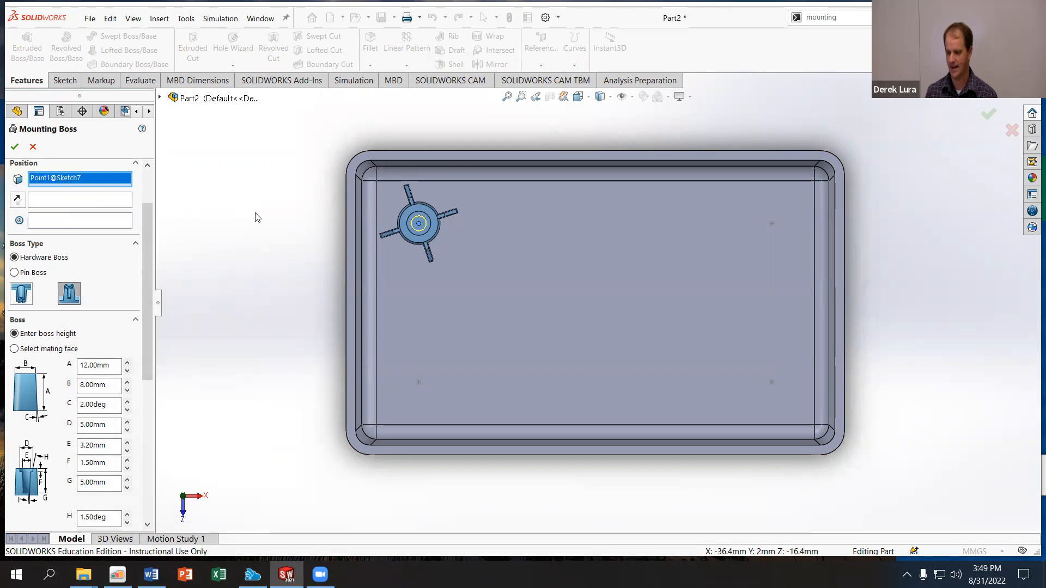
Step: Define the boss direction with the box's inner floor face after trying an upper edge and the back wall face
left_click(105, 204)
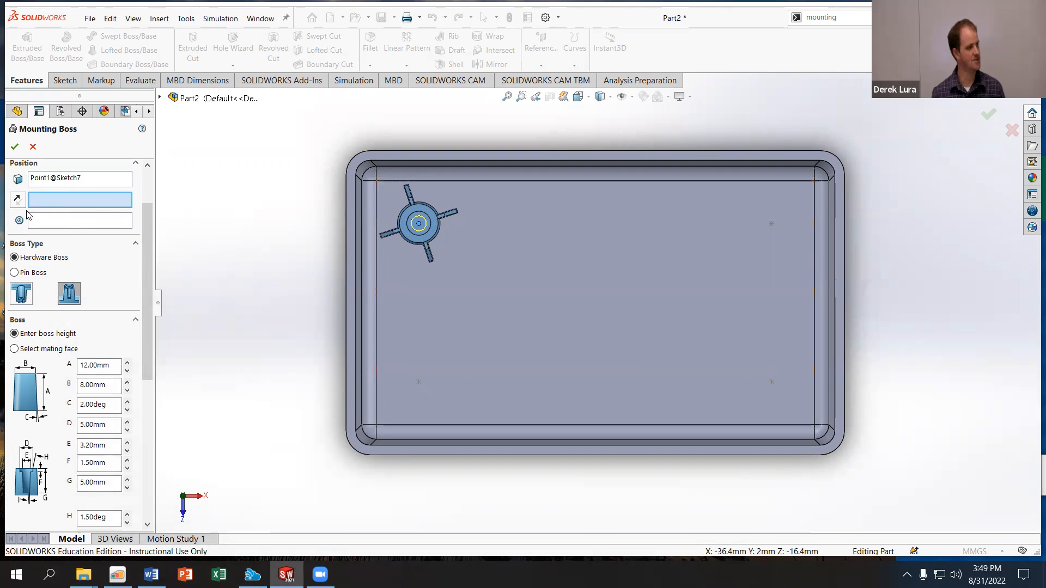
left_click(467, 161)
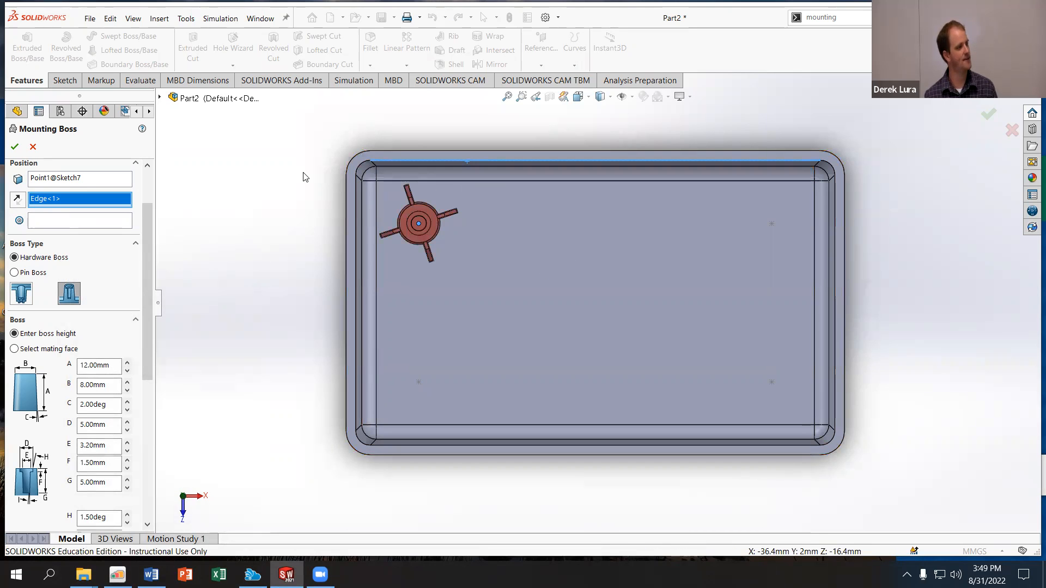
middle_click_drag(344, 168, 409, 162)
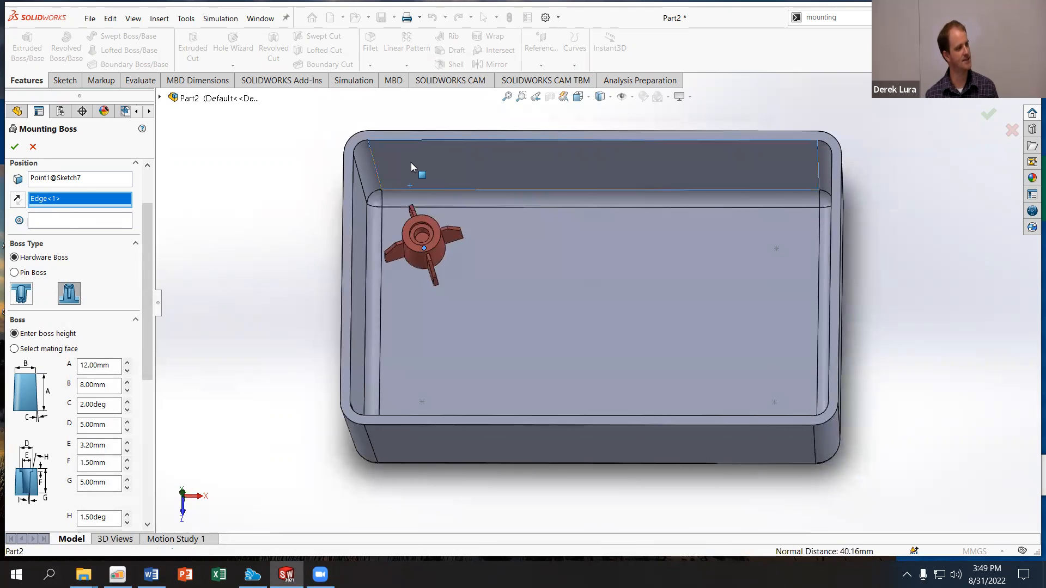
left_click(411, 162)
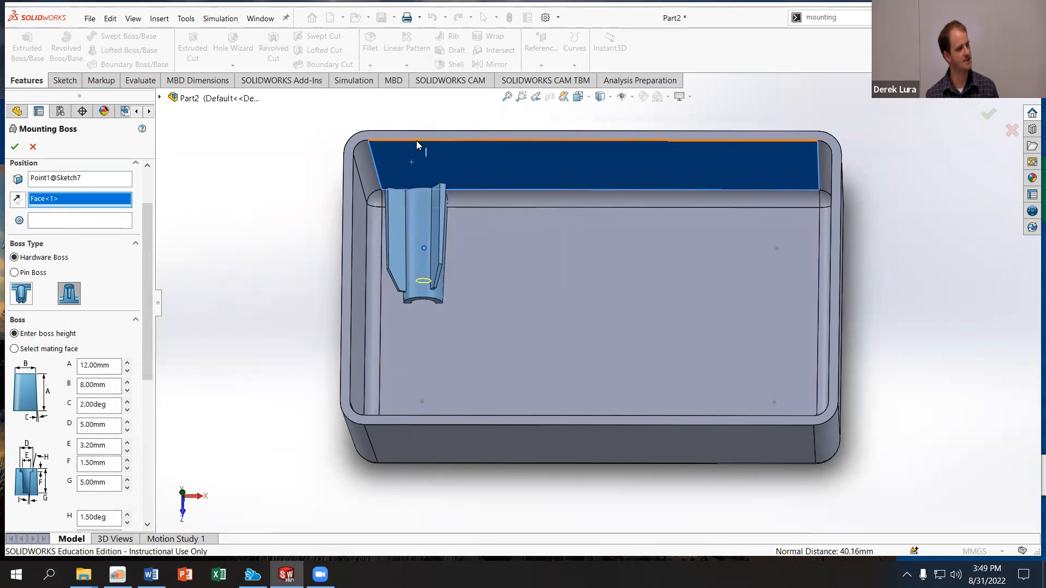
left_click(160, 97)
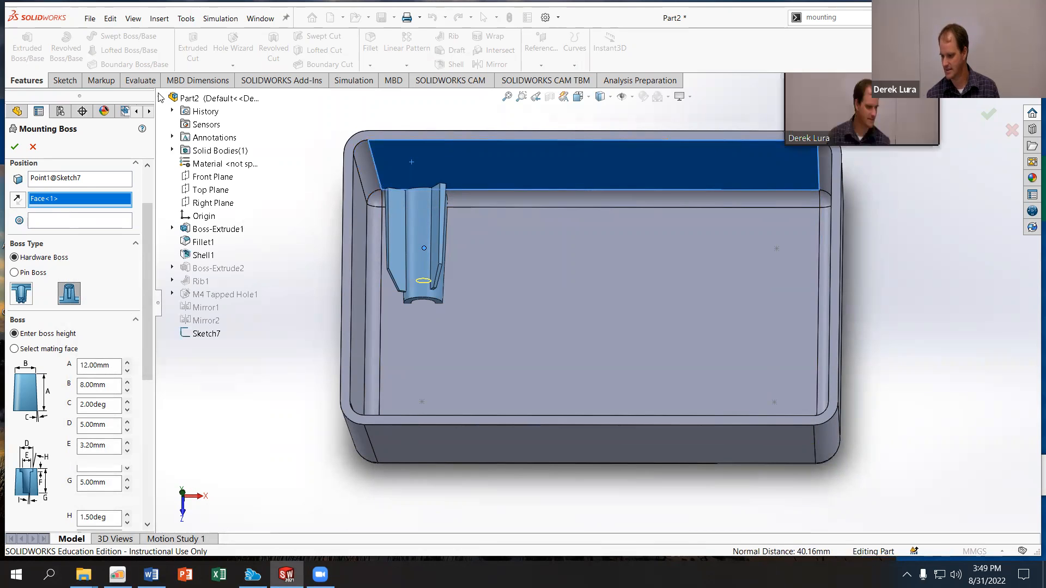
left_click(516, 358)
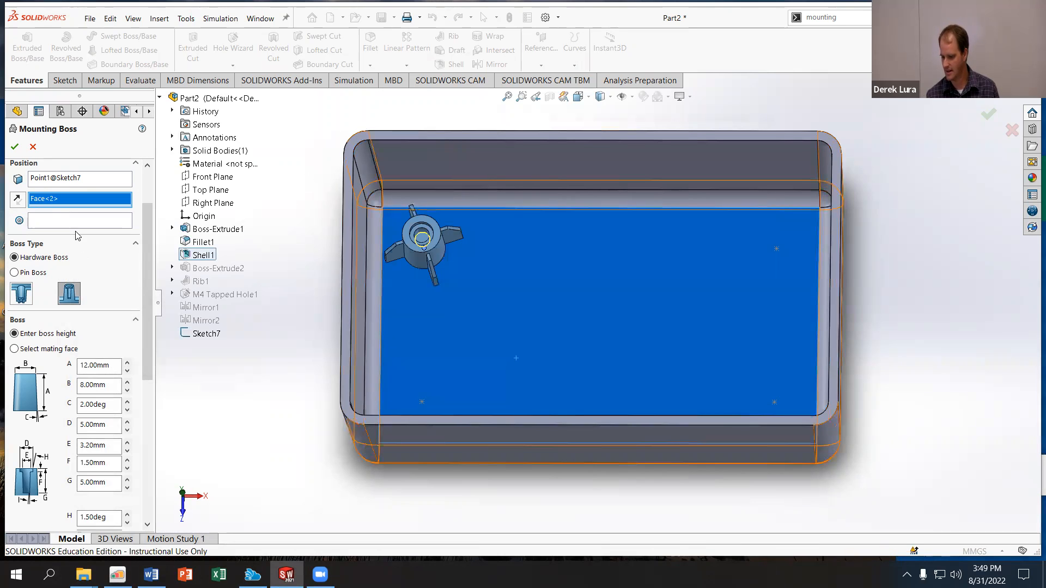
Step: Align the boss fins with the long inner rim edge of the box's back wall
scroll(89, 278, "down", 5)
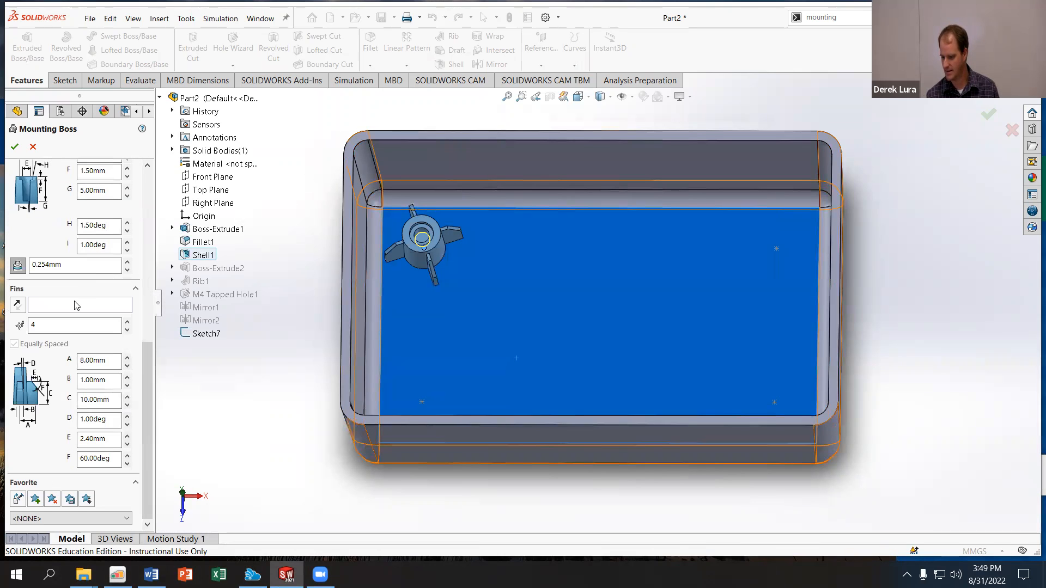
left_click(76, 305)
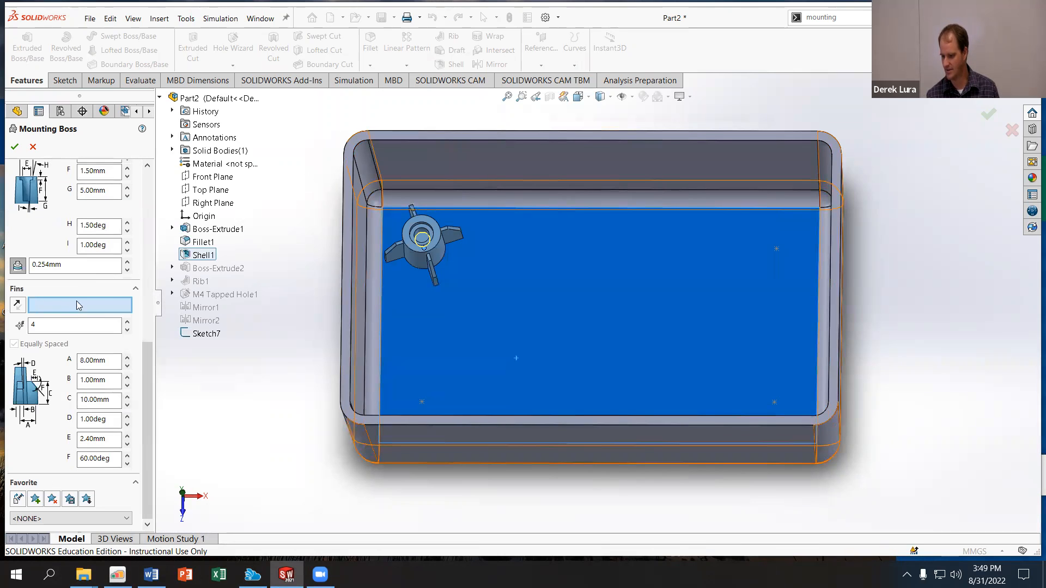
left_click(446, 143)
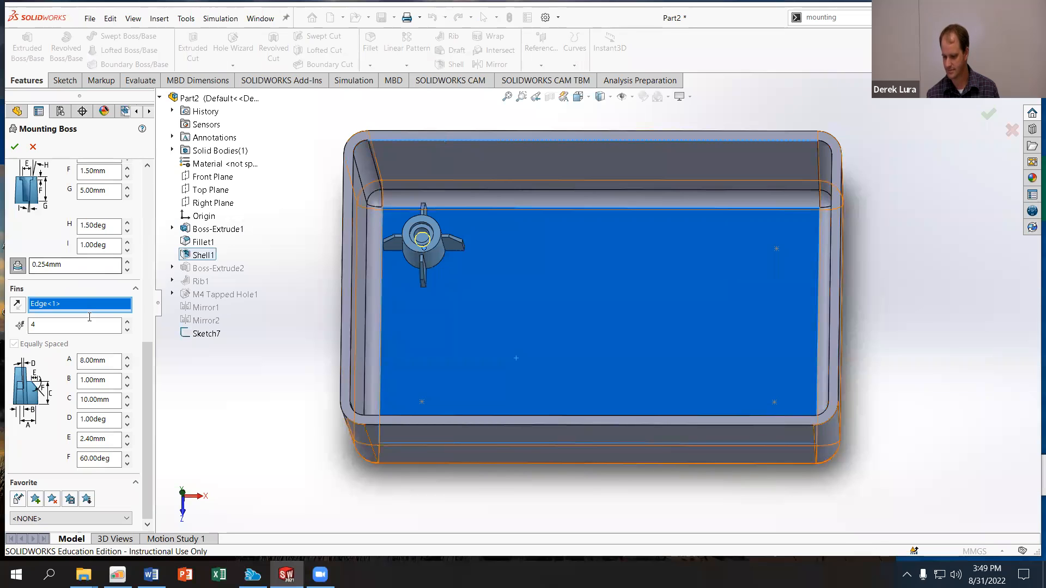
Step: Review the boss's position point, direction face and fin alignment edge selections
scroll(90, 317, "up", 5)
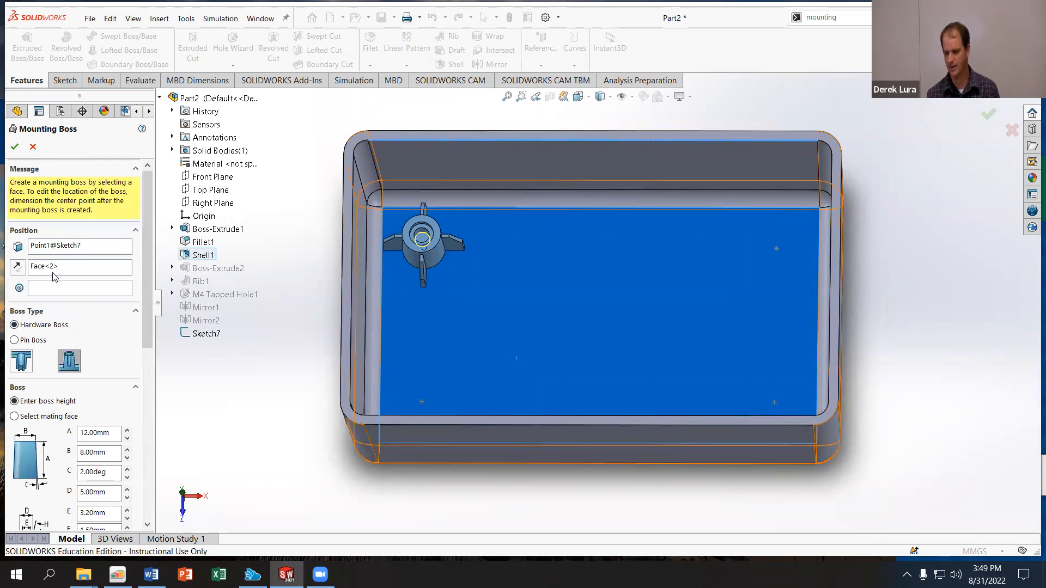
left_click(89, 247)
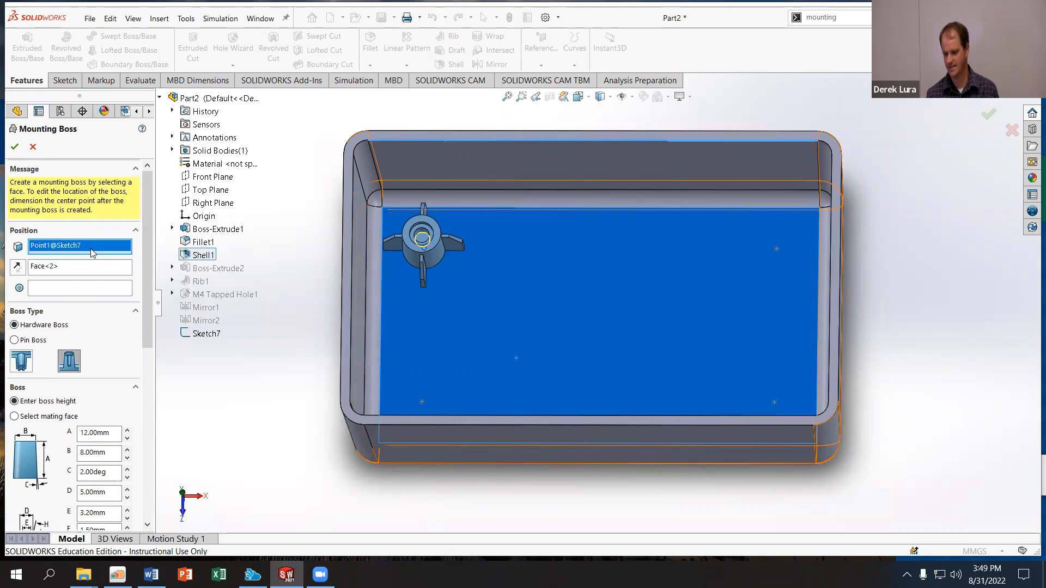
left_click(93, 267)
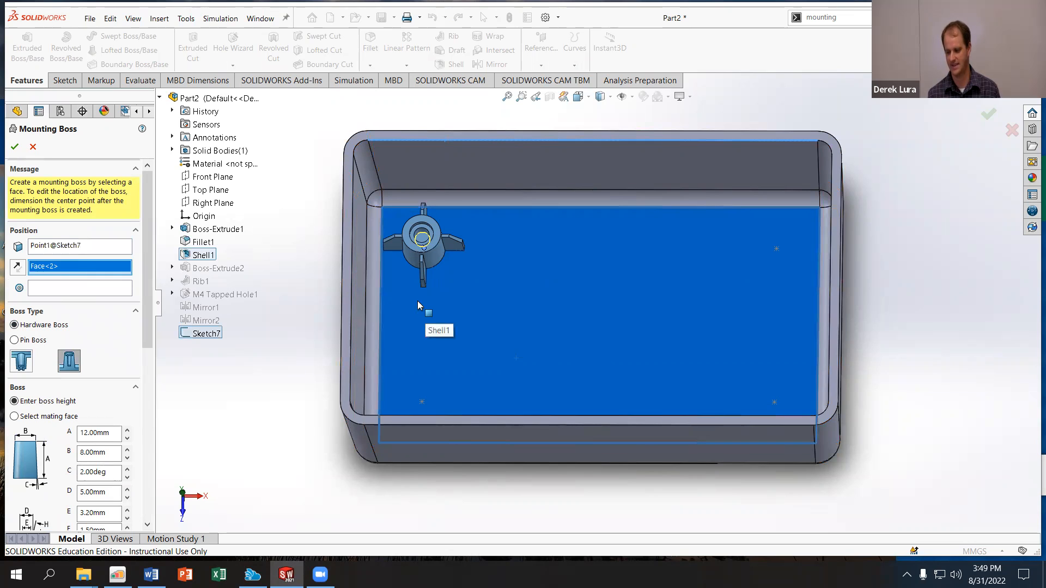
scroll(133, 303, "down", 5)
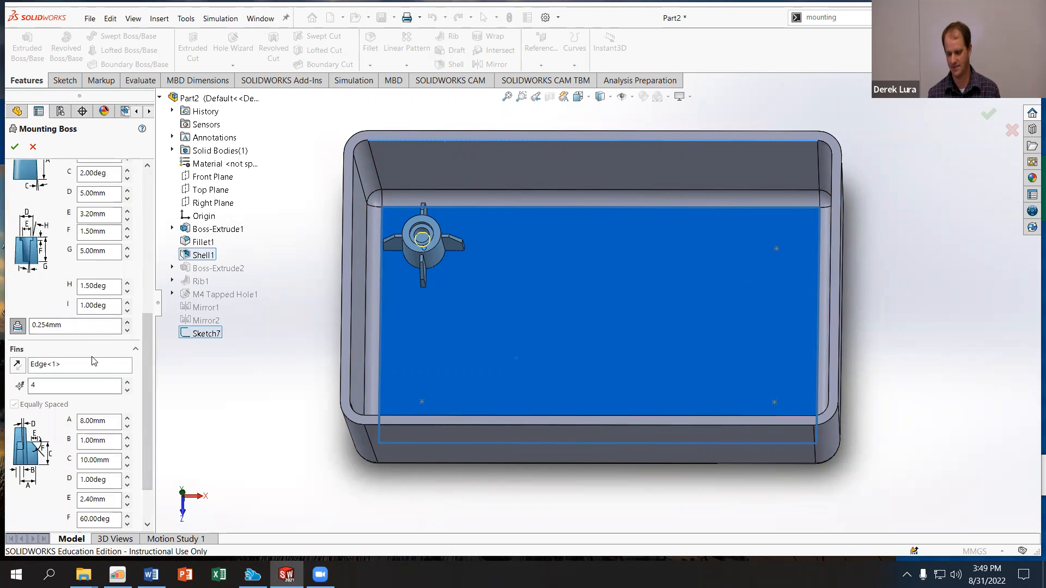
left_click(91, 373)
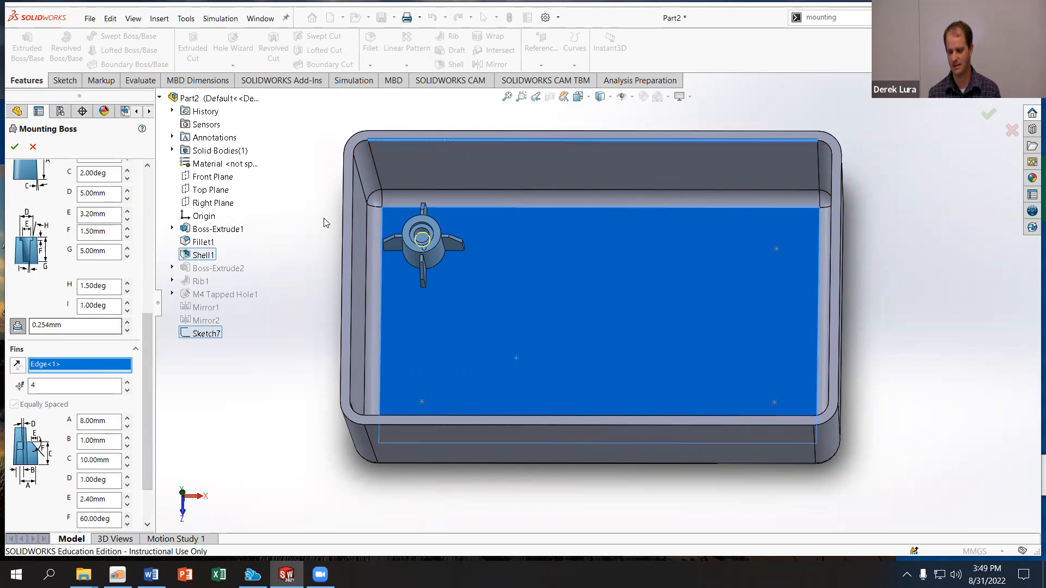
Step: Try eight fins on the mounting boss, reduce the count, and restore it to four fins
middle_click_drag(415, 171, 372, 258)
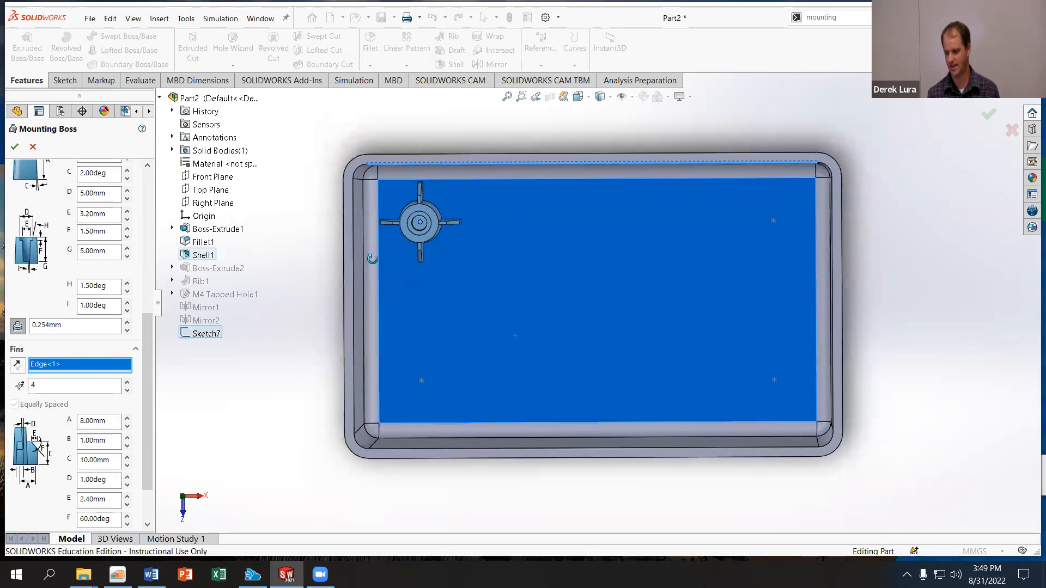
left_click(126, 382)
left_click(127, 382)
left_click(126, 382)
left_click(126, 382)
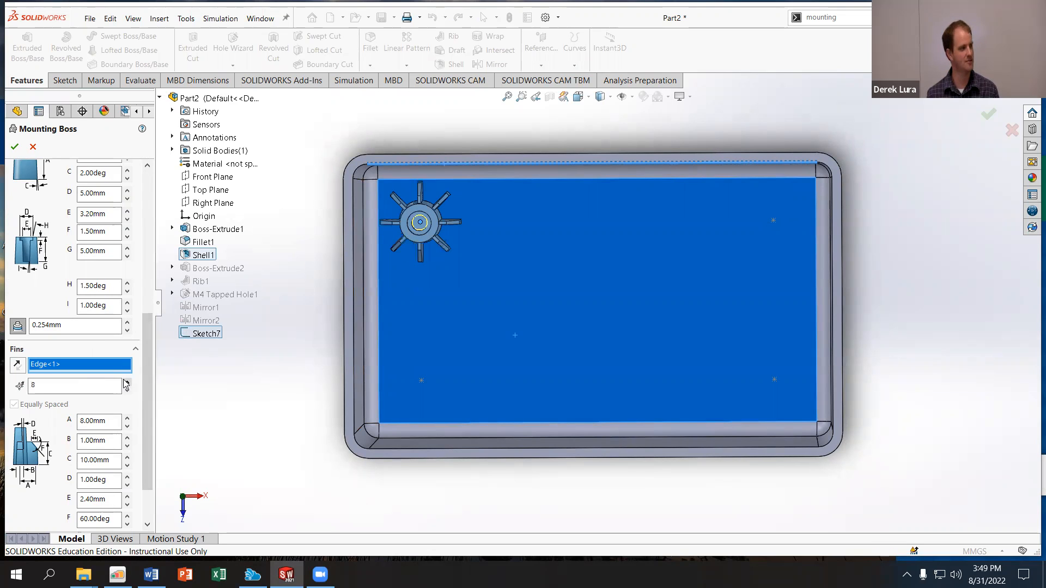
left_click(127, 390)
left_click(127, 390)
left_click(127, 390)
left_click(126, 390)
left_click(127, 390)
left_click(127, 391)
left_click(127, 383)
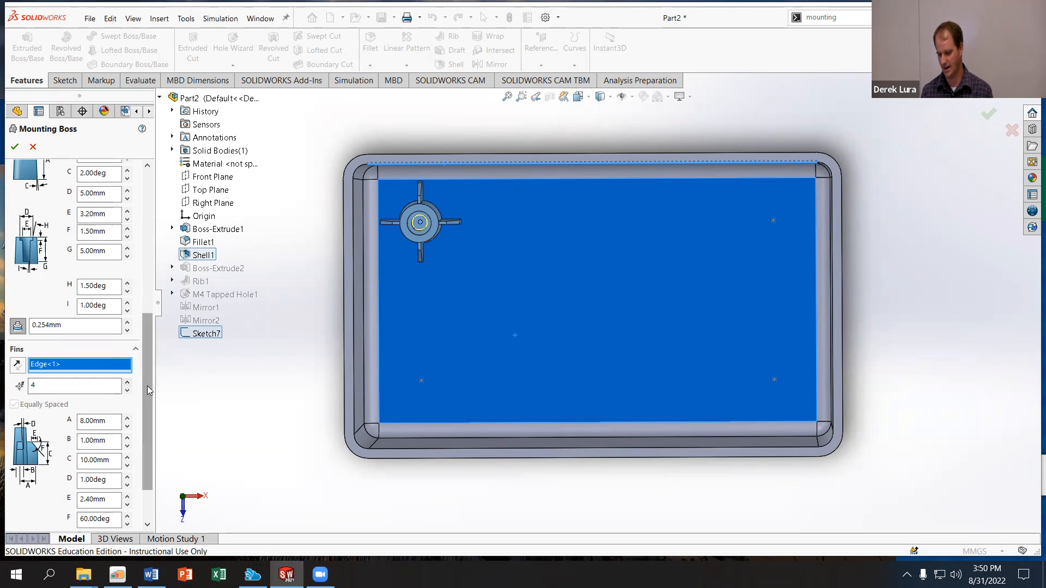
Step: Set the mounting boss height to 8 mm and inspect the boss preview and its remaining dimensions
scroll(148, 390, "up", 4)
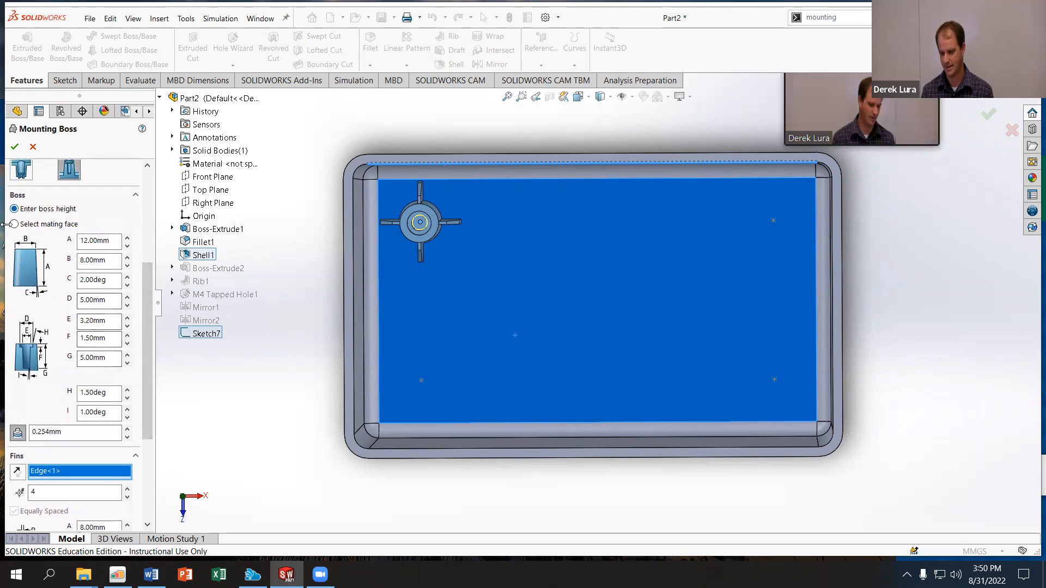
left_click(103, 240)
type("8")
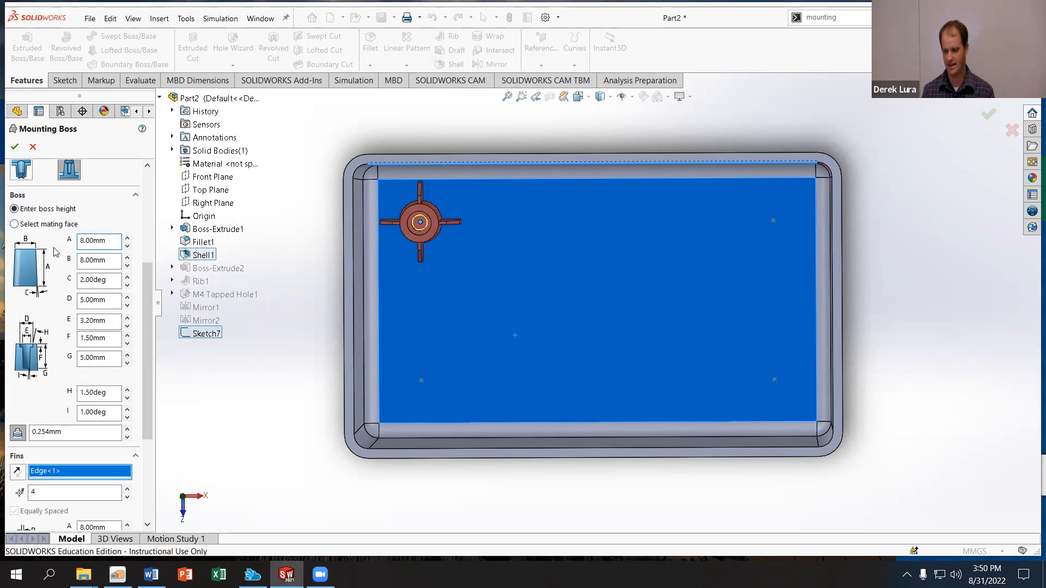
left_click(128, 265)
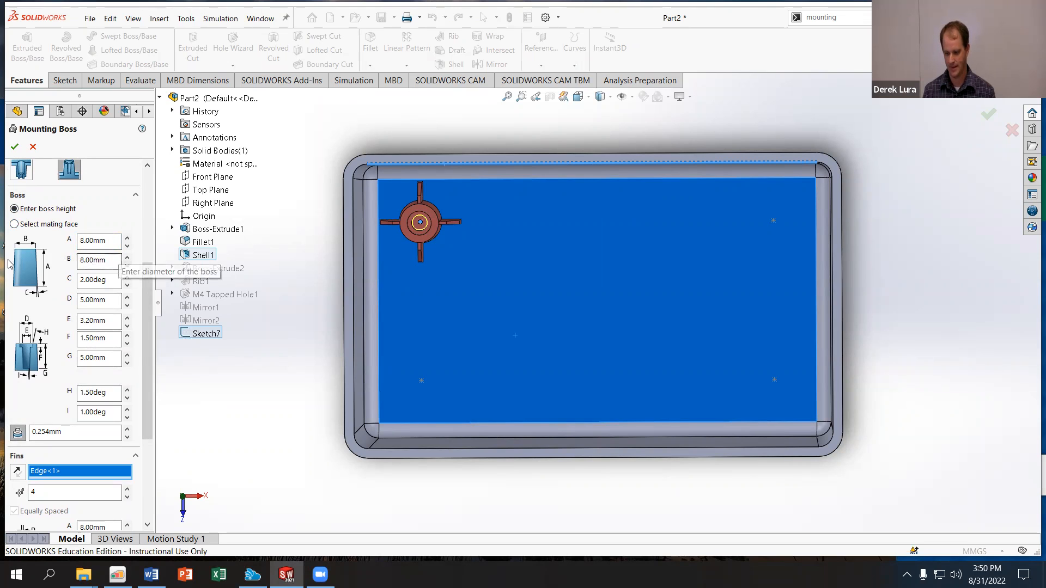
middle_click_drag(305, 283, 313, 190)
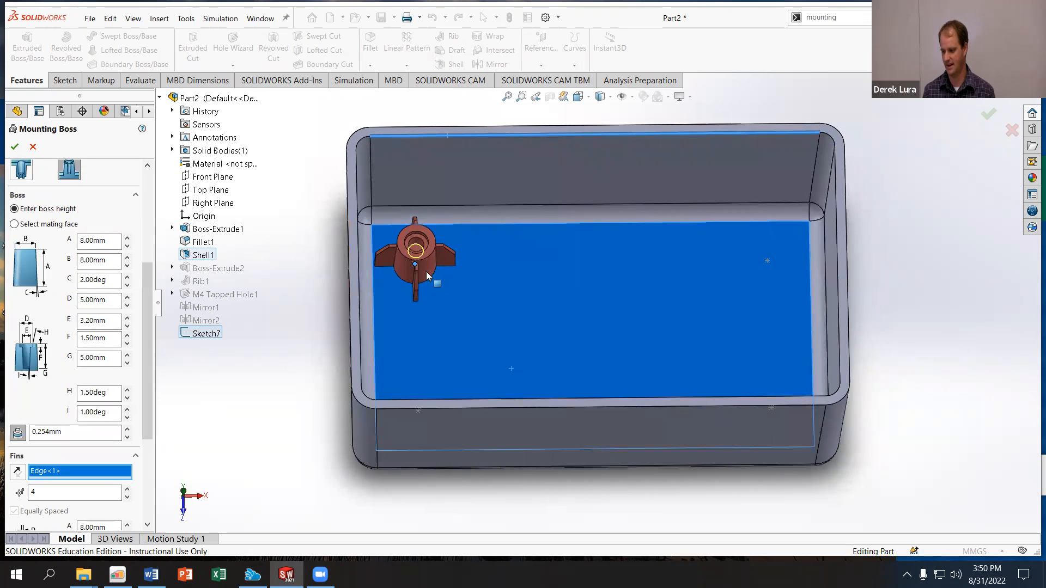
scroll(412, 267, "down", 2)
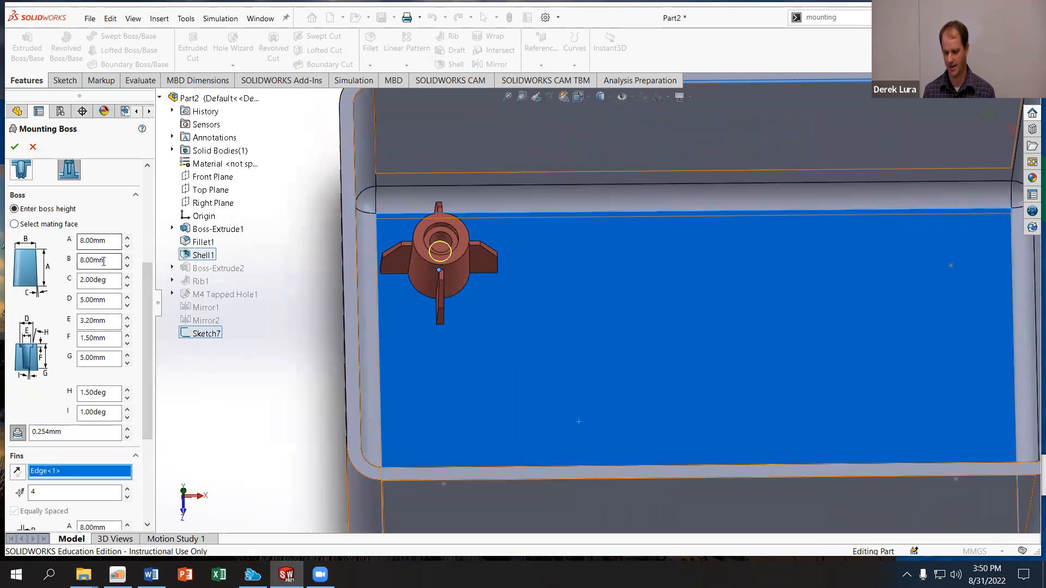
scroll(90, 215, "up", 3)
scroll(100, 224, "down", 3)
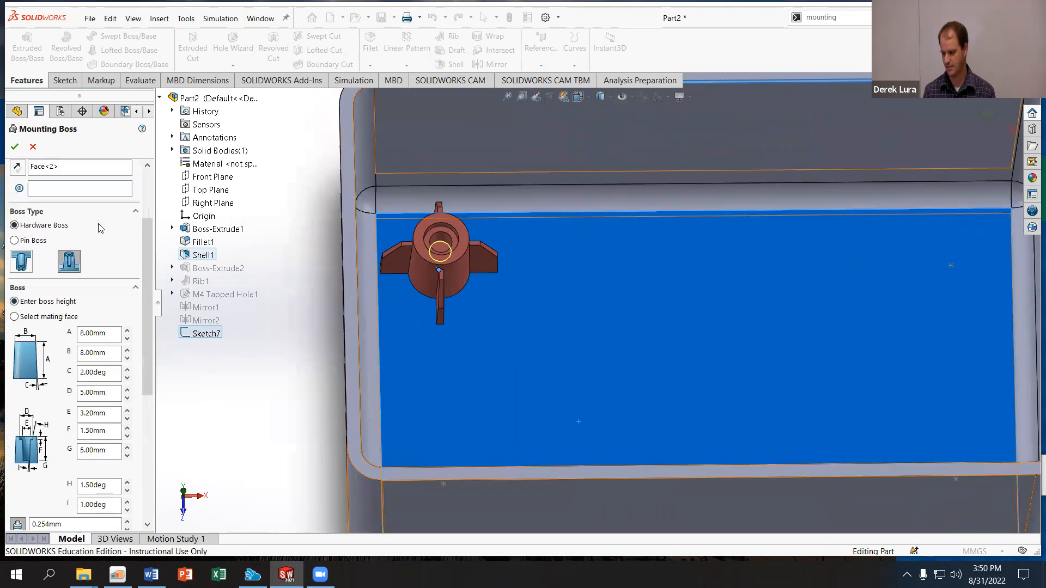
Step: Discard the open mounting boss and start a new one on the upper-left sketch point, using the box floor face for direction
left_click(108, 291)
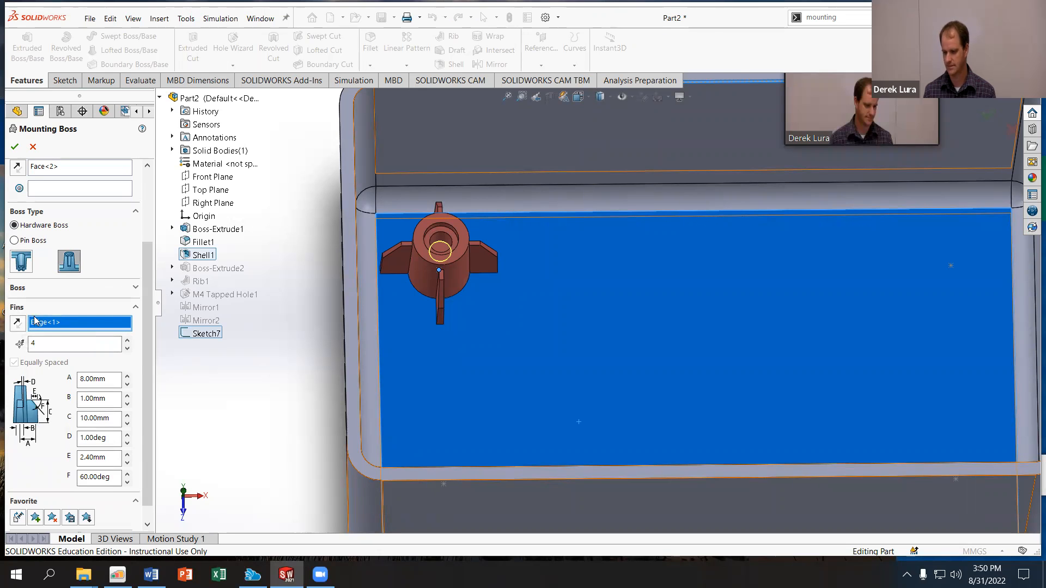
left_click(34, 148)
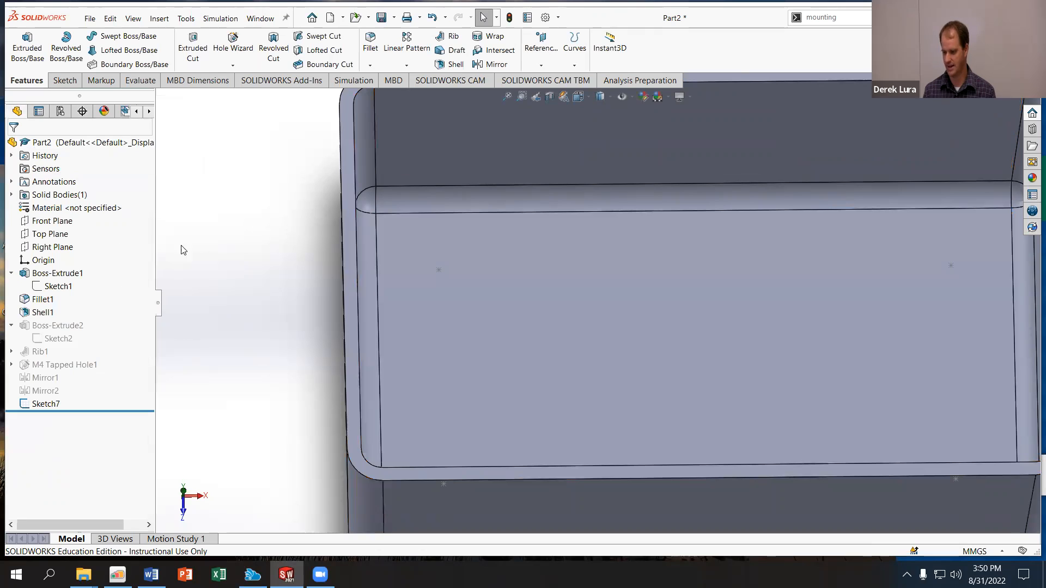
left_click(861, 21)
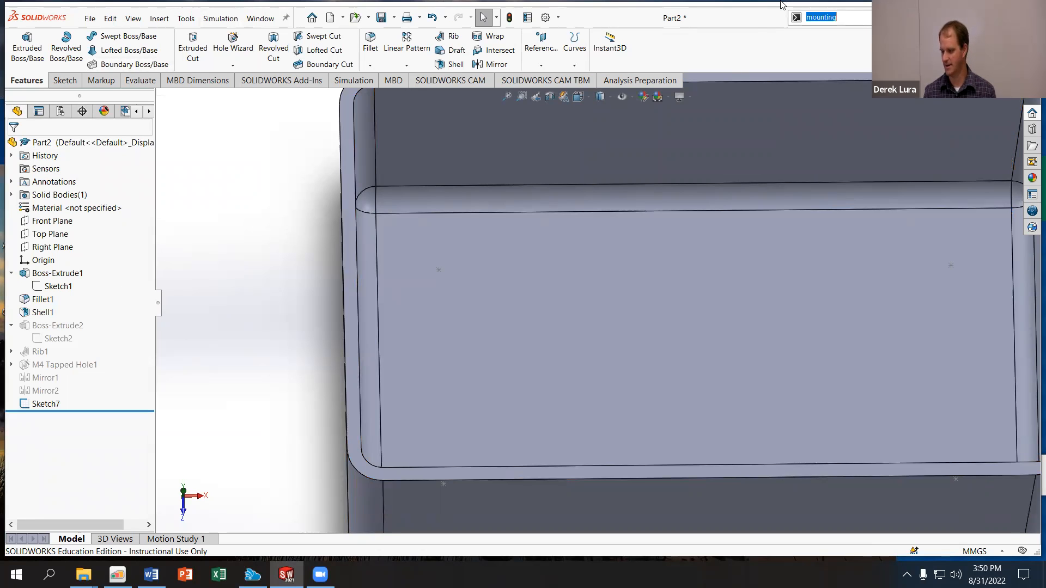
left_click(822, 32)
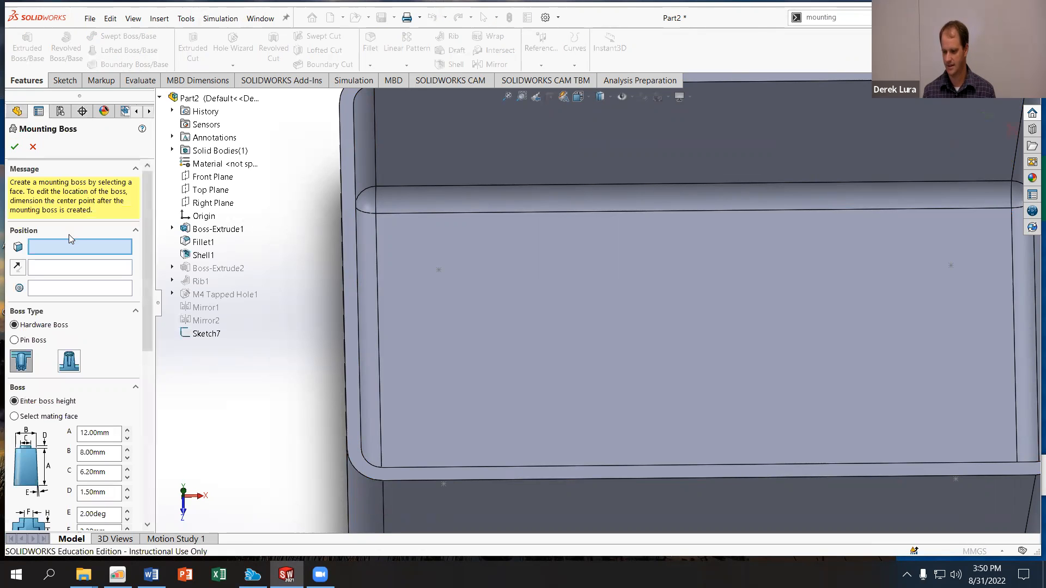
left_click(439, 272)
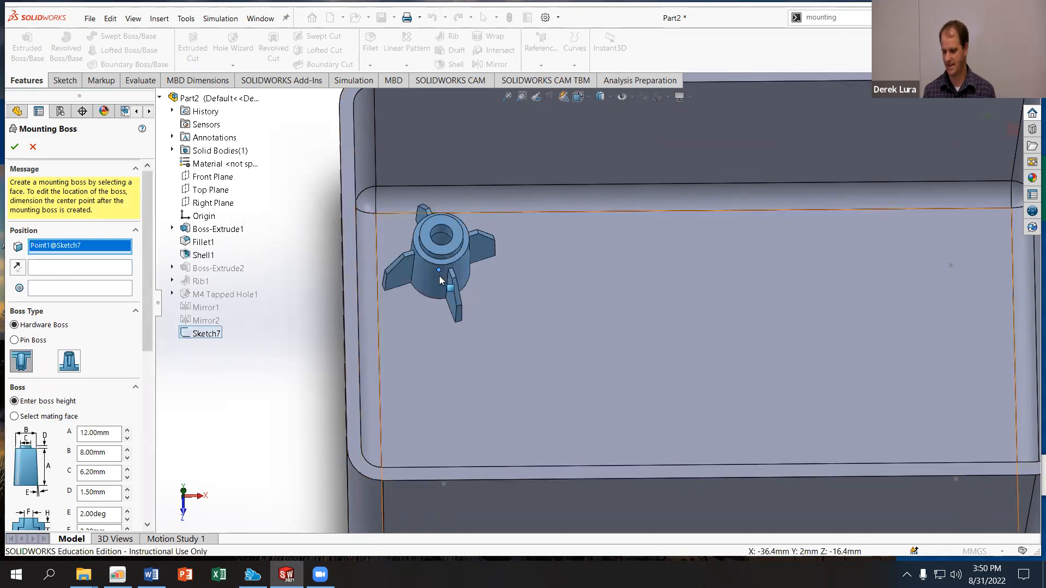
left_click(59, 269)
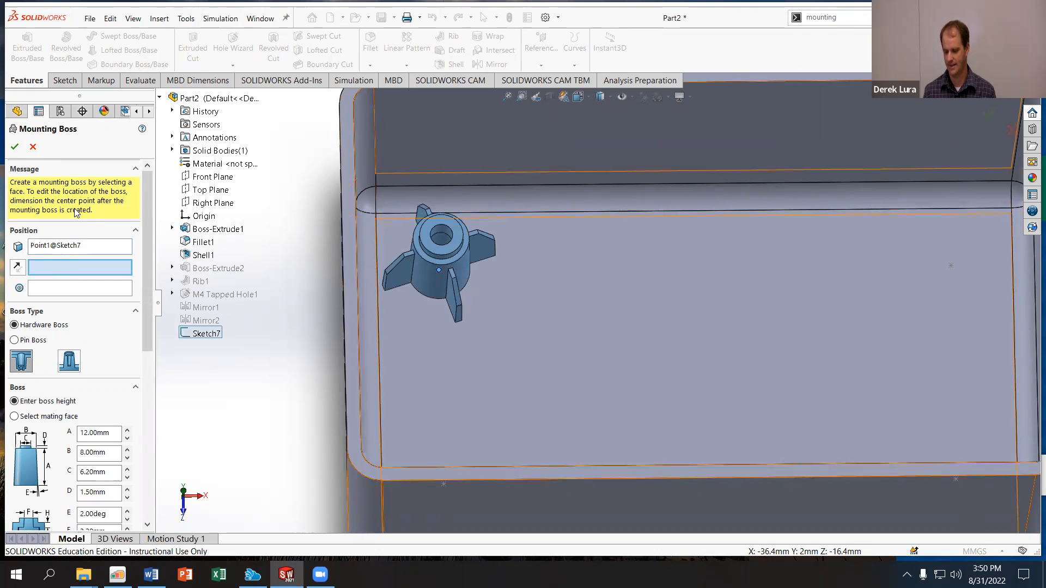
left_click(584, 288)
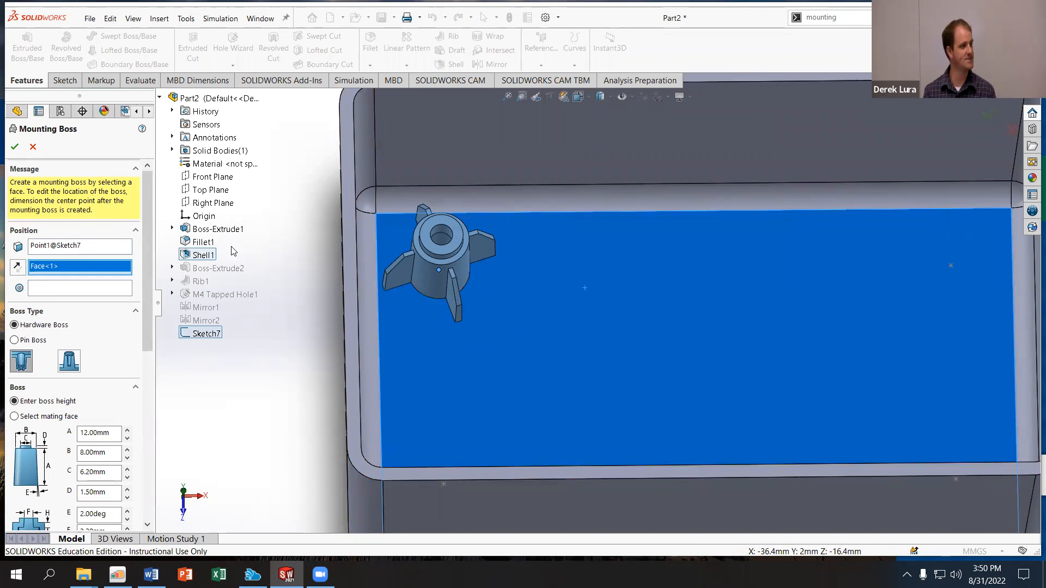
Step: Align the new boss's fins with the long inner rim edge of the box's back wall
scroll(74, 303, "down", 10)
left_click(67, 307)
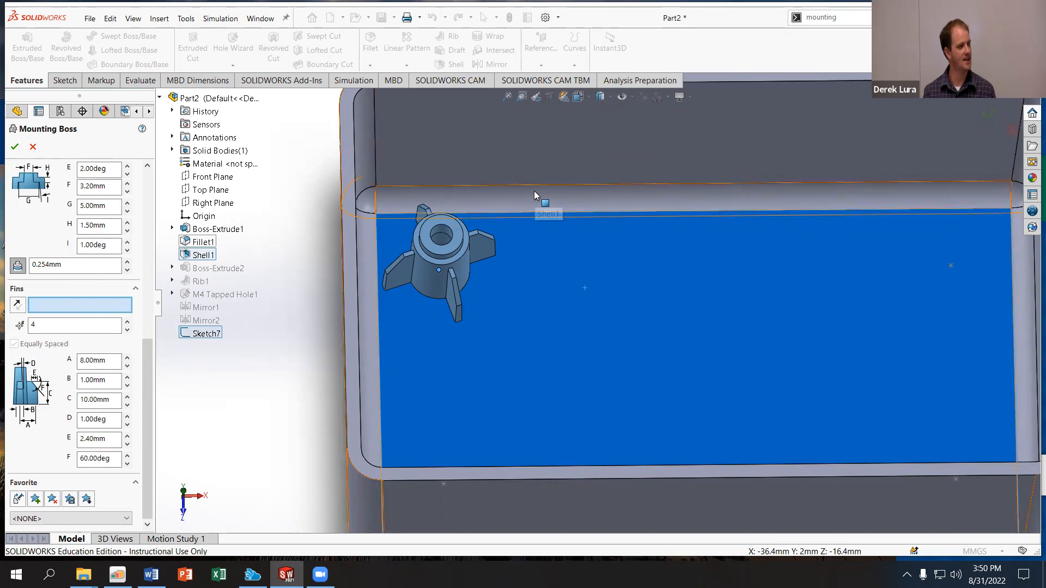
scroll(531, 192, "up", 1)
left_click(470, 122)
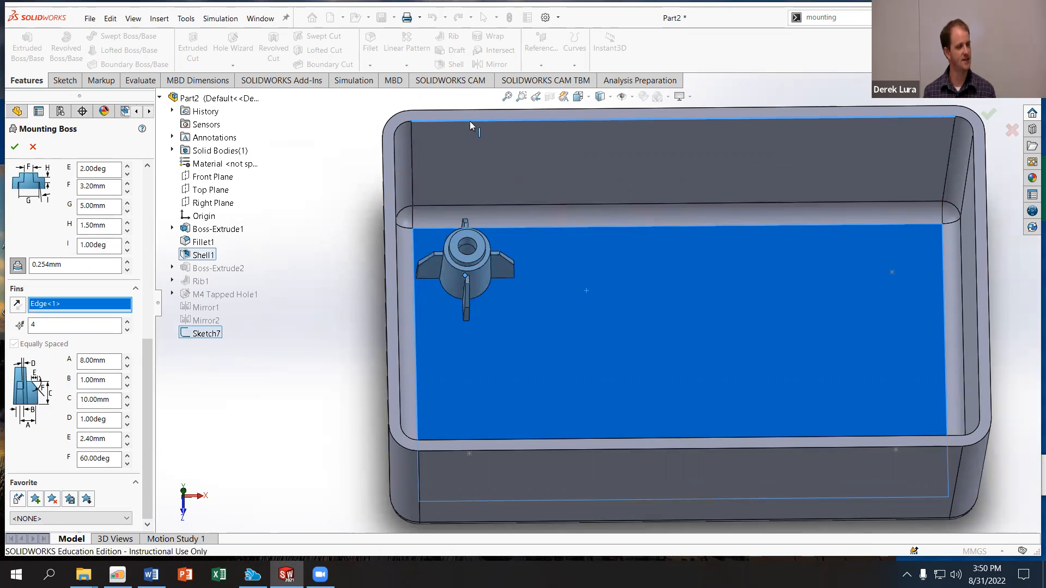
Step: Try different fin counts between one and seven on the mounting boss preview, and set the count back to four
left_click(127, 322)
left_click(126, 322)
left_click(126, 329)
left_click(127, 329)
left_click(127, 330)
left_click(127, 330)
left_click(127, 329)
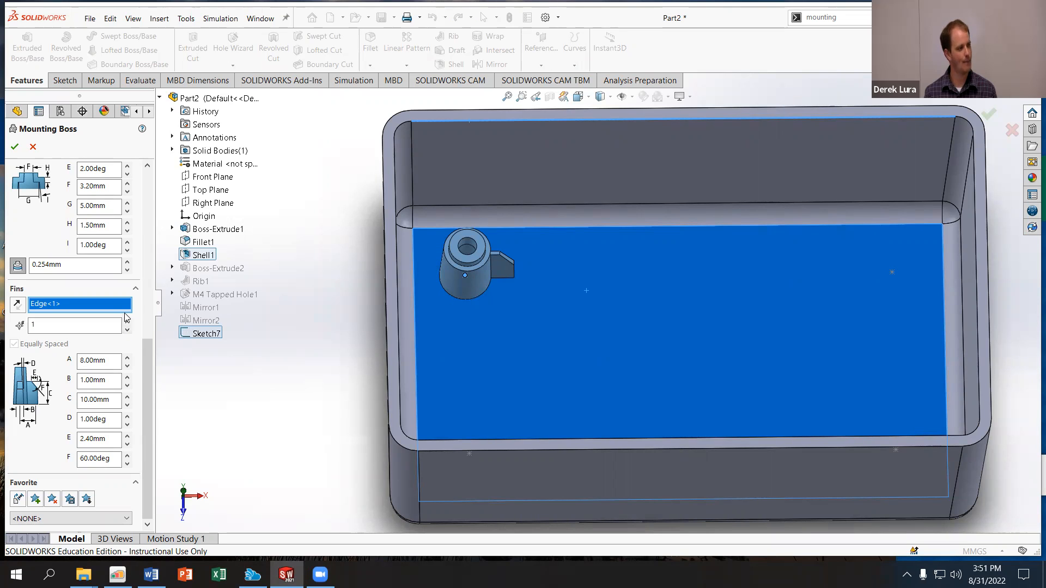
left_click(127, 322)
left_click(127, 321)
left_click(127, 322)
left_click(127, 322)
left_click(127, 322)
left_click(127, 322)
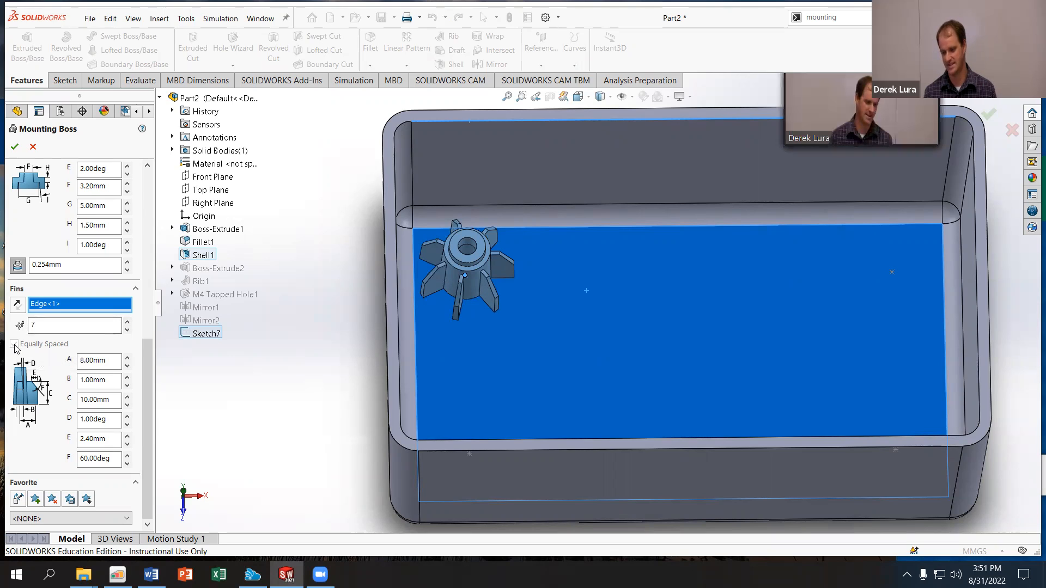
left_click(129, 329)
left_click(129, 330)
left_click(129, 329)
left_click(129, 330)
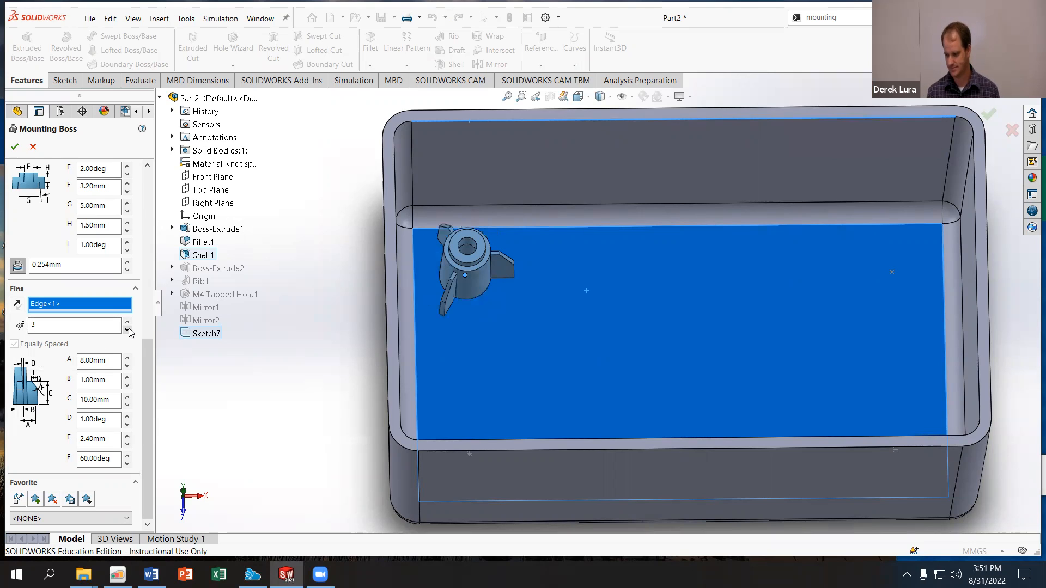
left_click(127, 322)
left_click(128, 323)
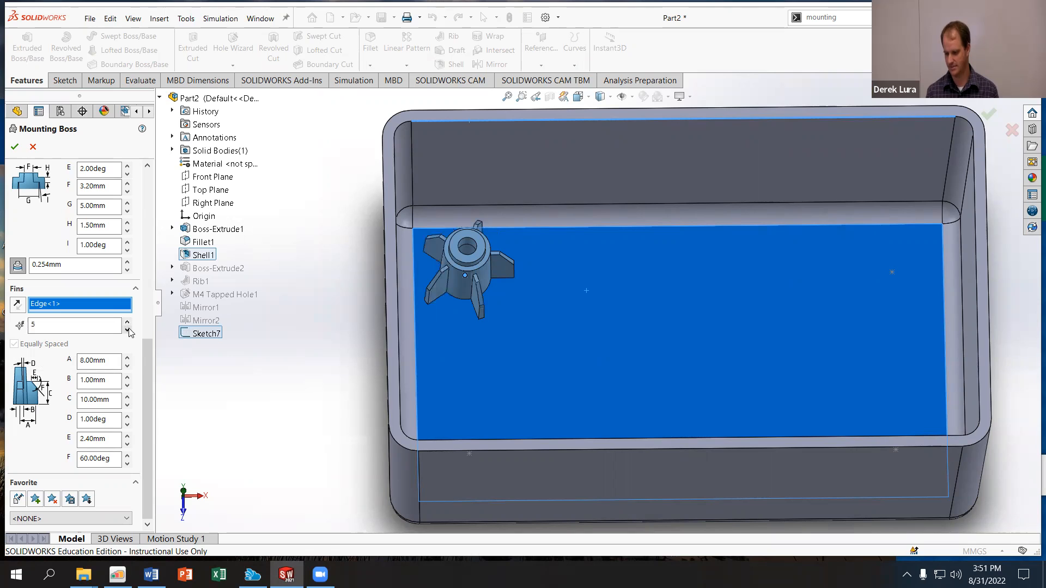
left_click(127, 332)
Step: Switch the mounting boss to the second hardware style, try the Pin Boss type, and return it to Hardware Boss
left_click_drag(149, 382, 157, 226)
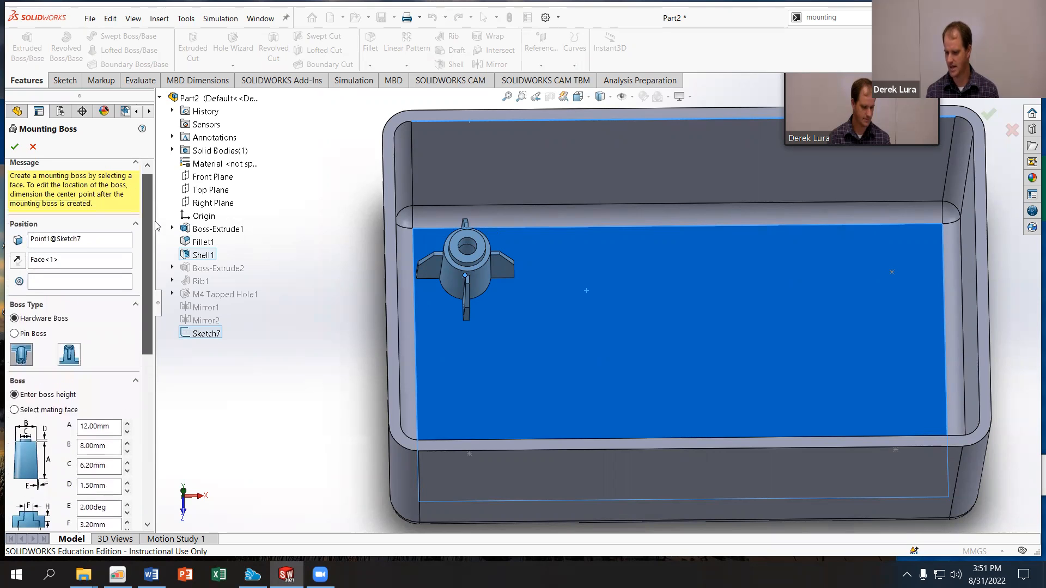
left_click(29, 346)
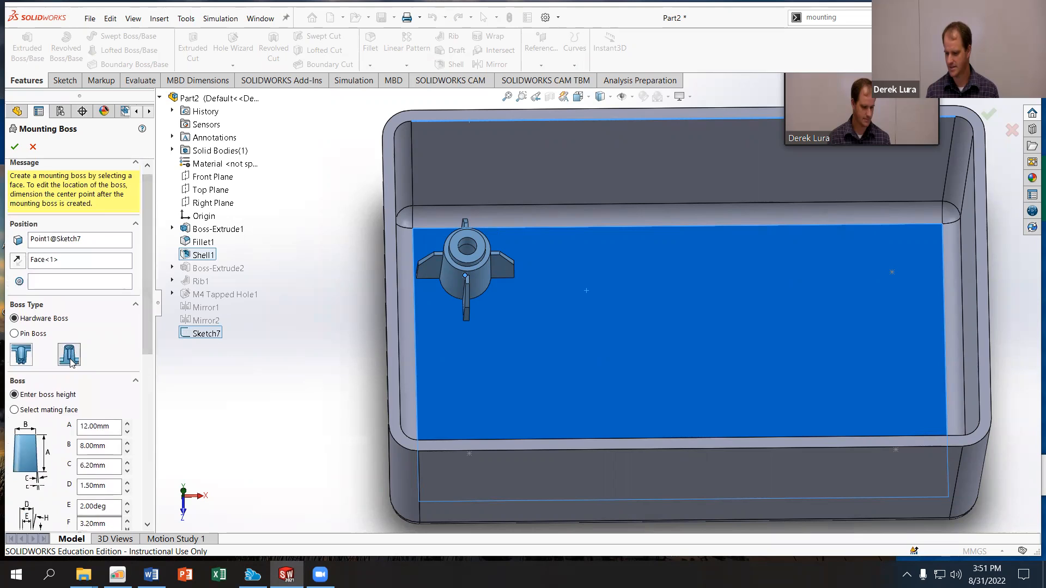
left_click(16, 334)
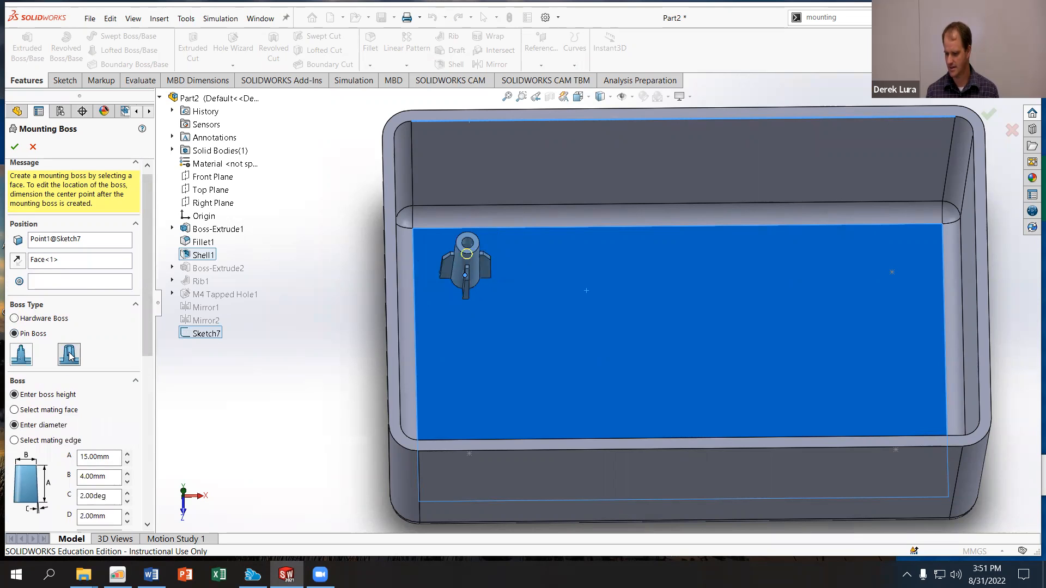
left_click(14, 318)
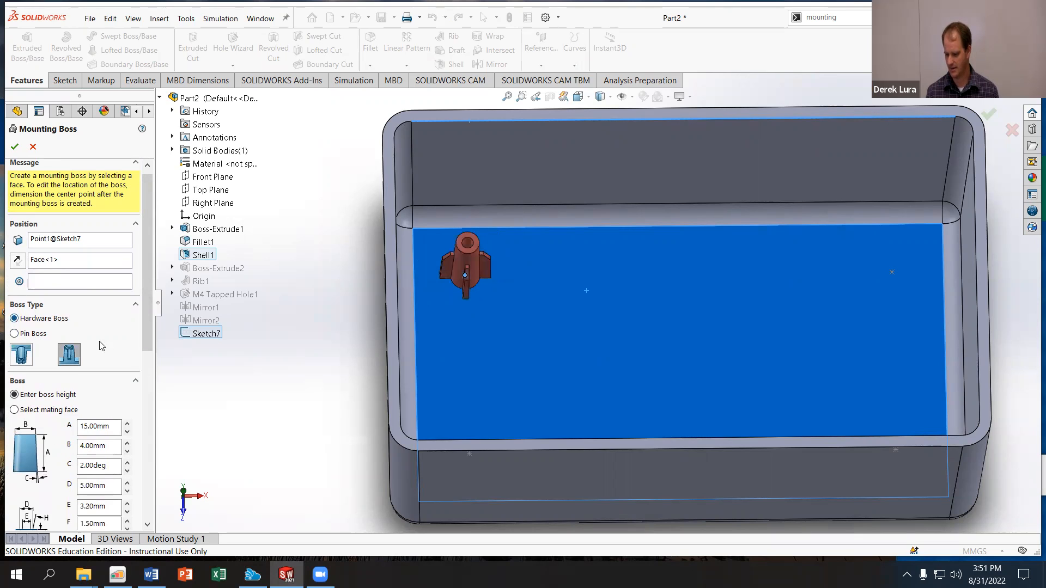
Step: Examine the hardware boss's dimension fields, position selections and fin settings
scroll(112, 344, "down", 3)
scroll(112, 344, "down", 3)
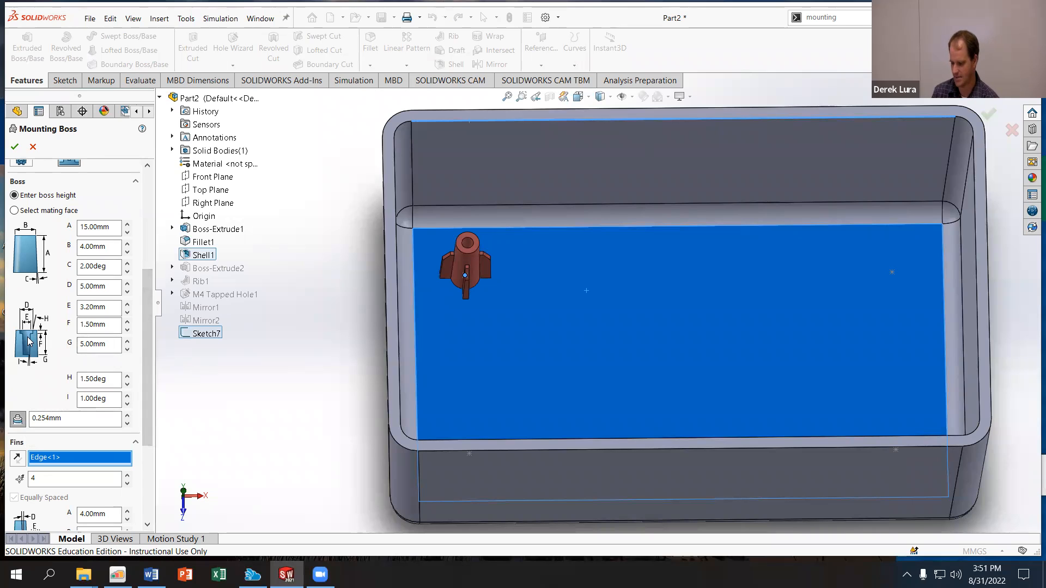
left_click(112, 307)
left_click_drag(145, 315, 150, 420)
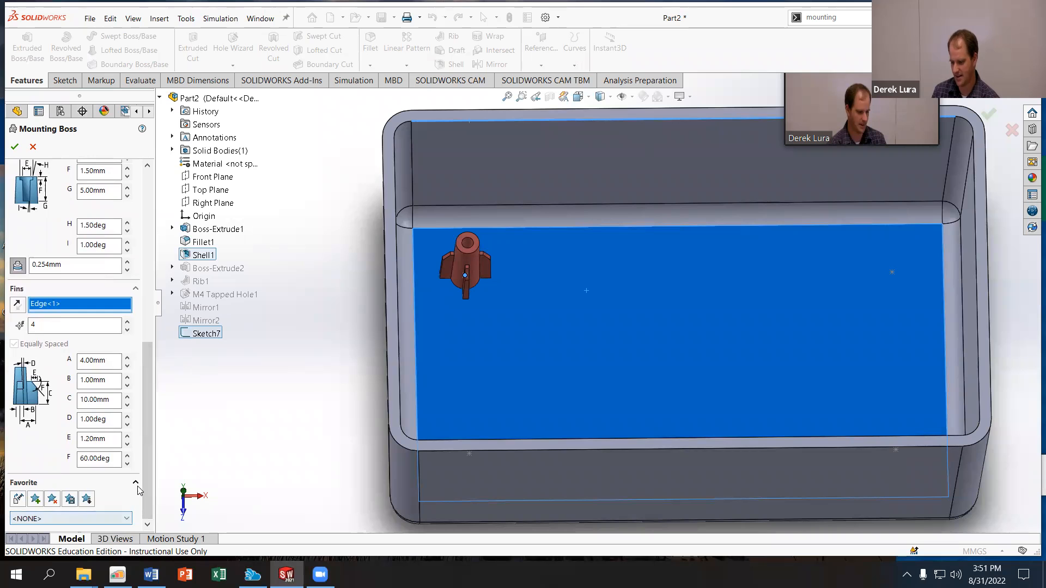
scroll(120, 282, "up", 10)
scroll(119, 282, "down", 8)
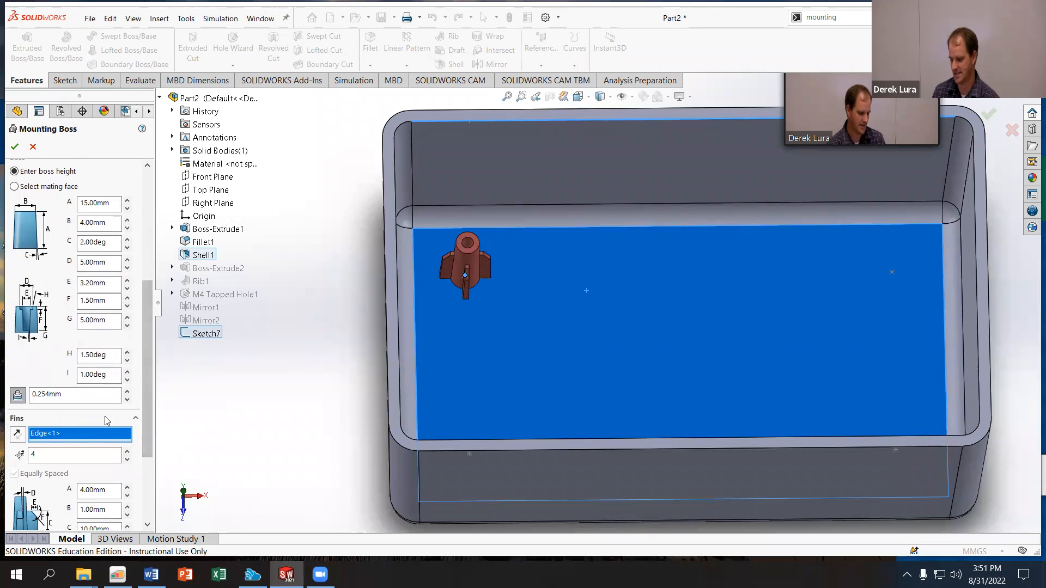
scroll(78, 346, "up", 8)
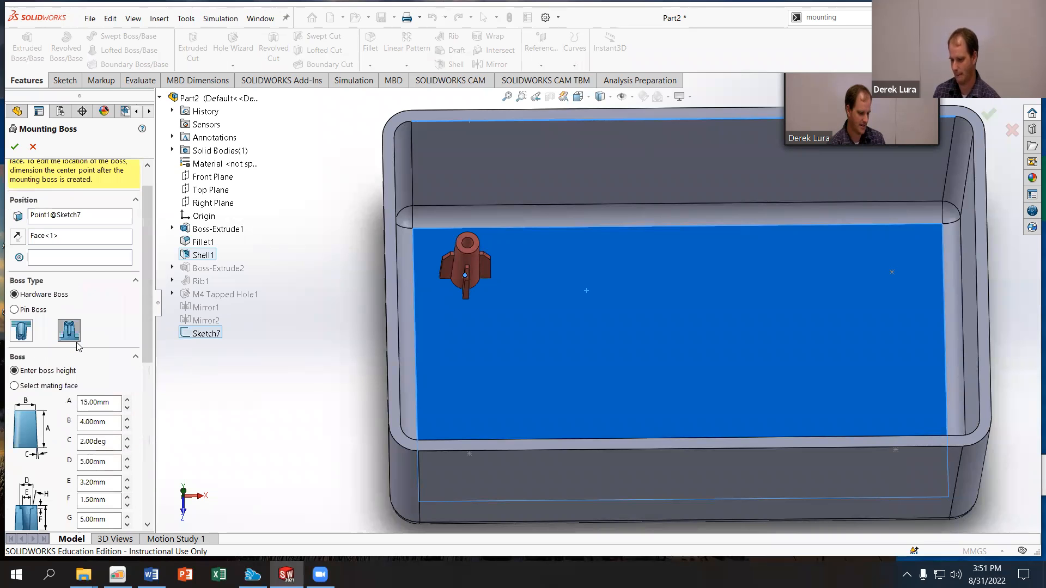
scroll(78, 347, "down", 4)
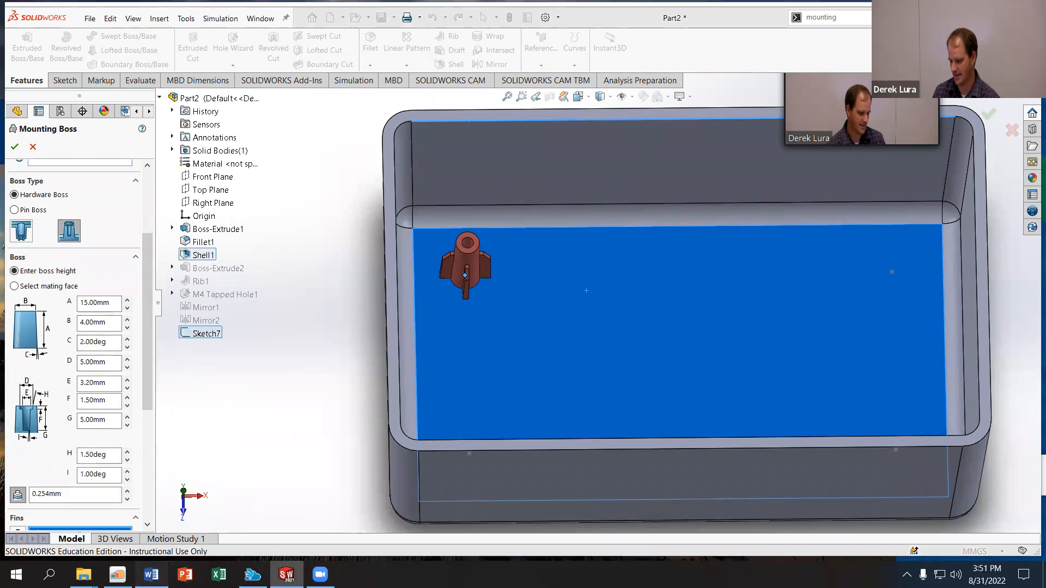
Step: Switch to the Word lesson document, check the mounting boss settings in instruction 12, and return to SOLIDWORKS
key("alt+Tab")
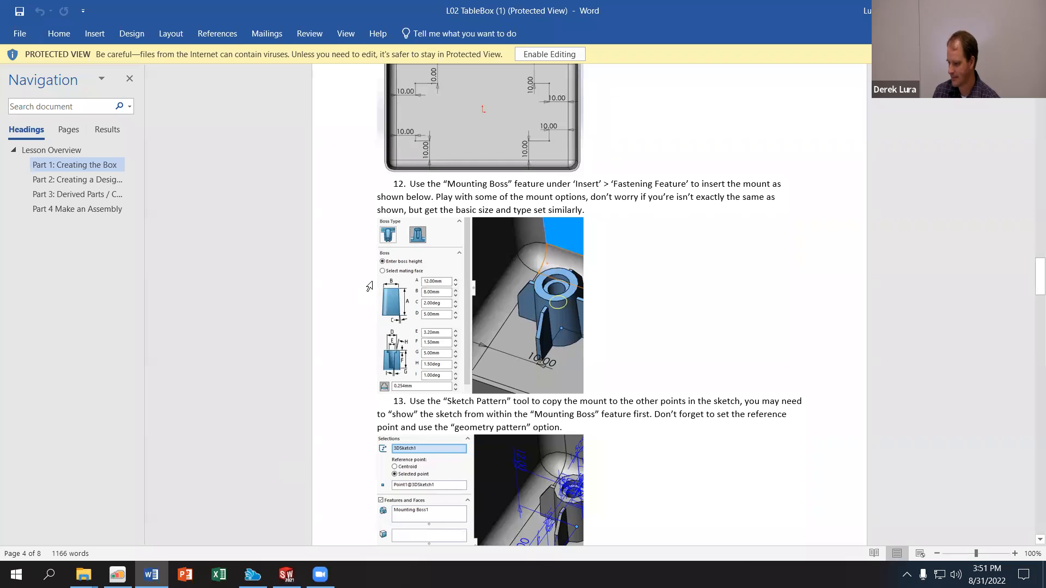
scroll(381, 290, "down", 1)
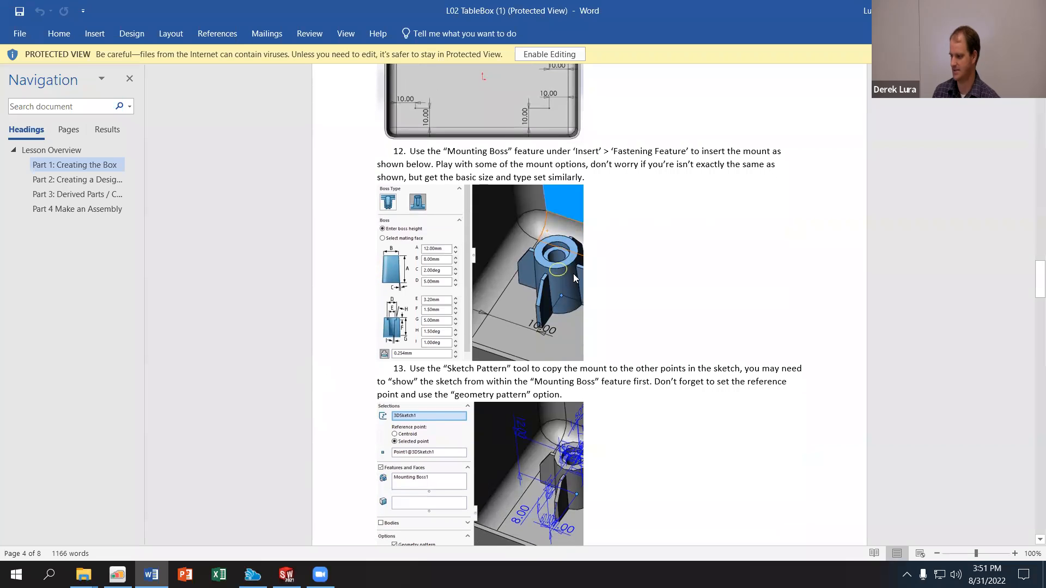
key("alt+Tab")
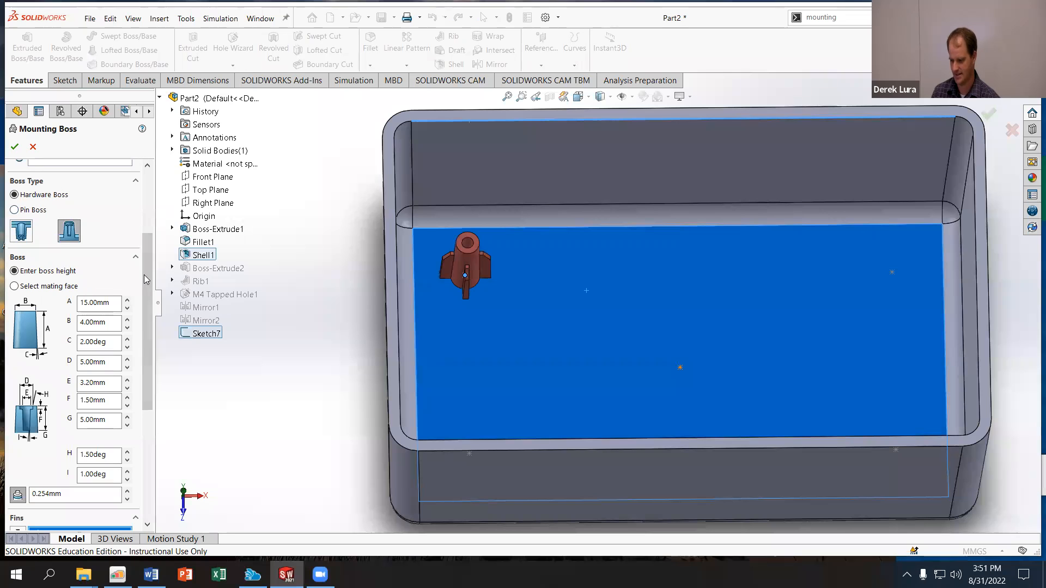
Step: Try to create the hardware boss, recheck its dimension and fin settings, and discard the feature
left_click_drag(147, 288, 147, 220)
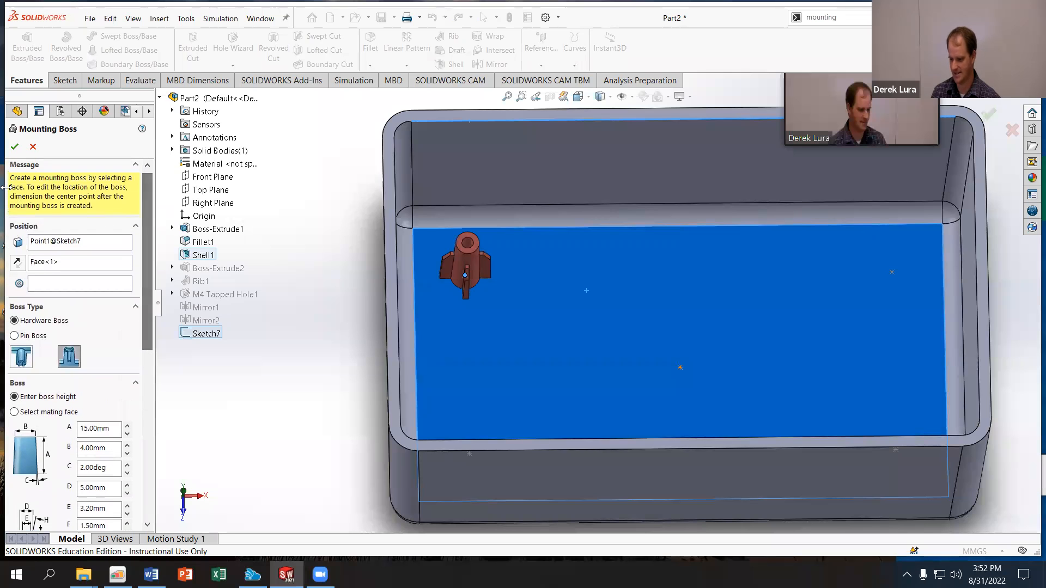
left_click(15, 148)
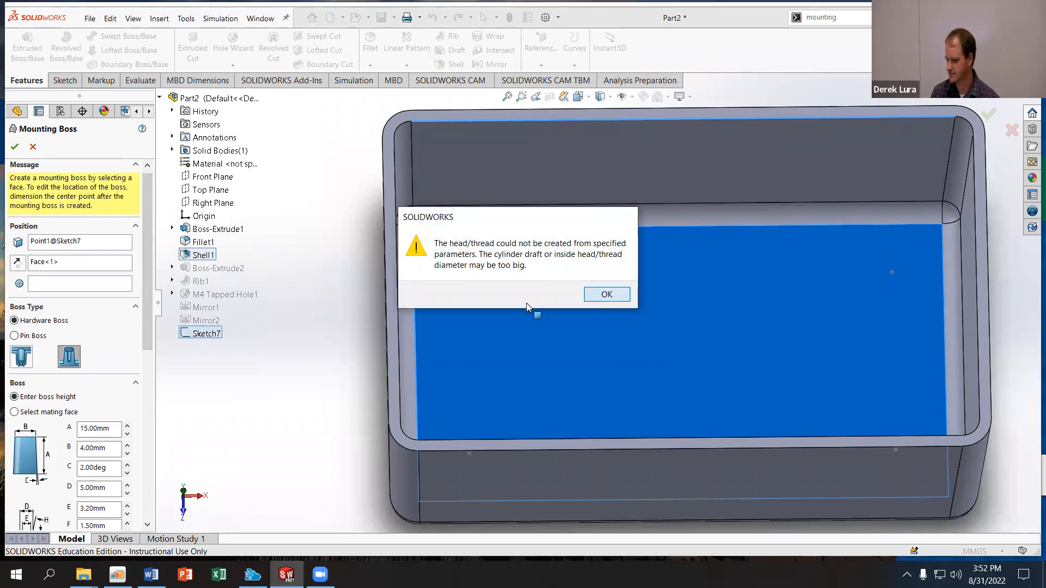
left_click(607, 294)
scroll(121, 337, "down", 5)
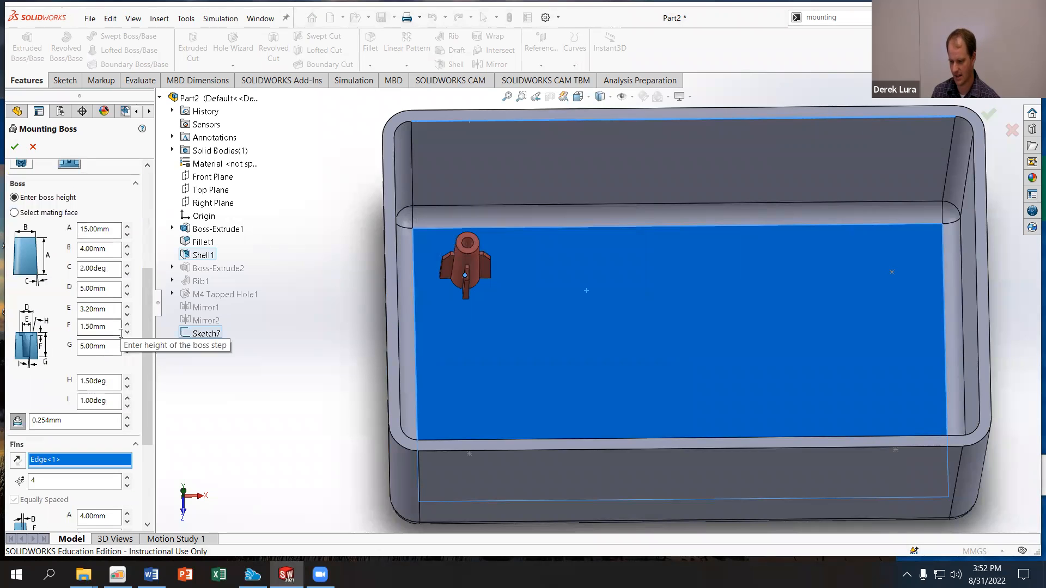
scroll(120, 337, "up", 5)
scroll(119, 335, "down", 2)
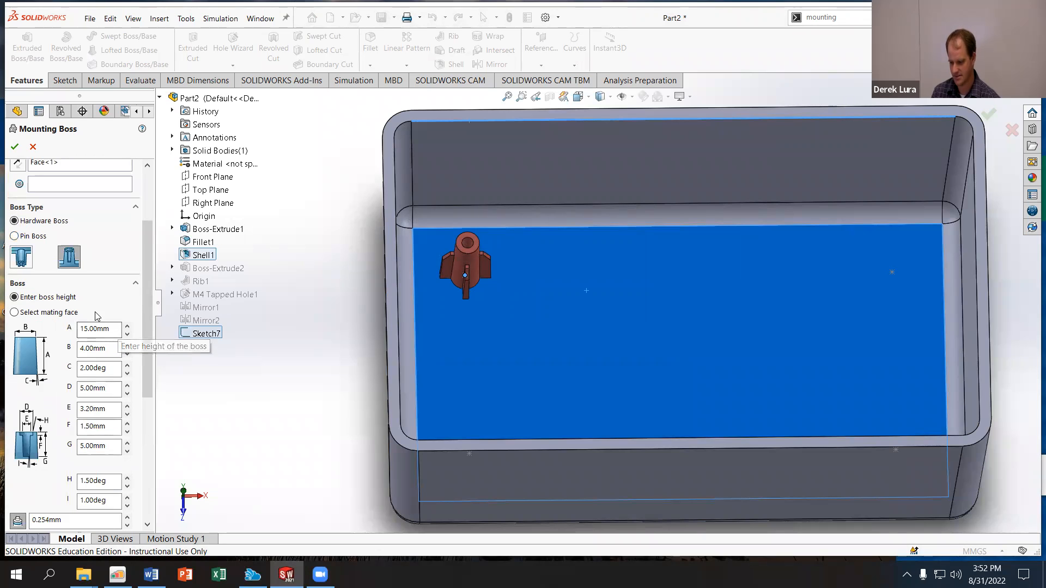
left_click_drag(148, 286, 147, 417)
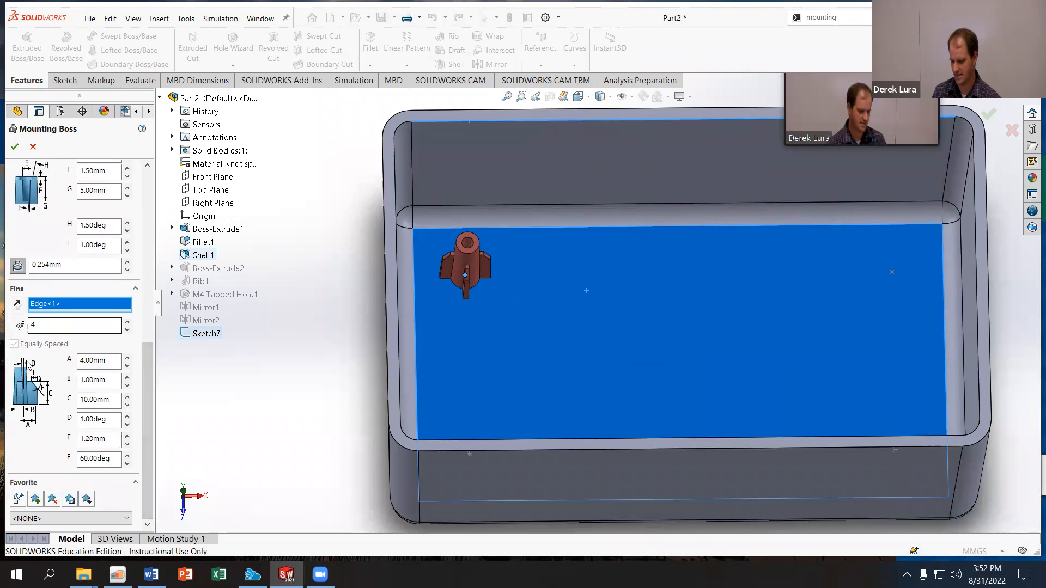
left_click(33, 147)
Step: Start a fresh mounting boss on the upper-left sketch point with the box floor face as its direction
left_click(828, 17)
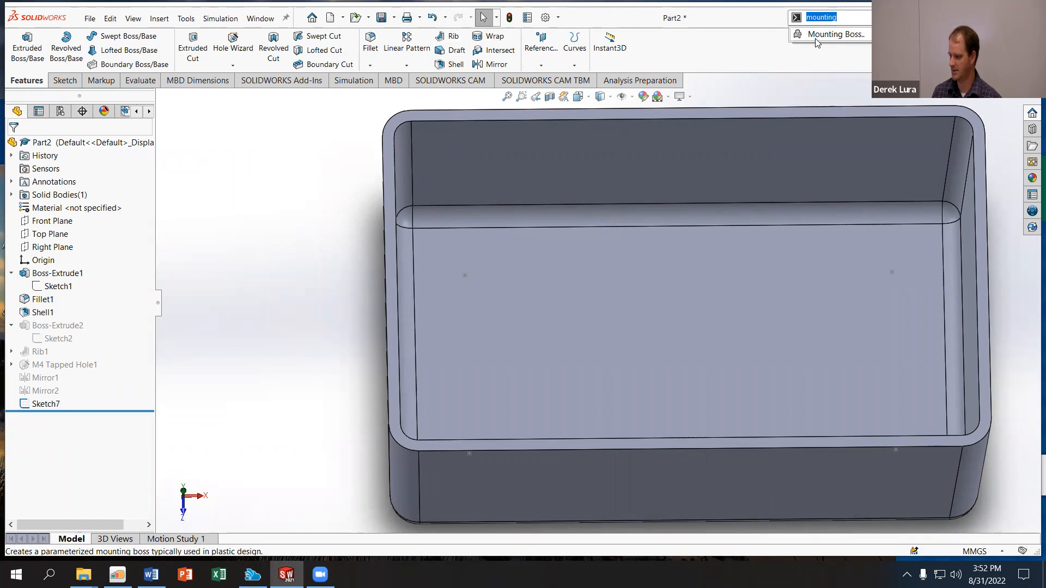
key("Return")
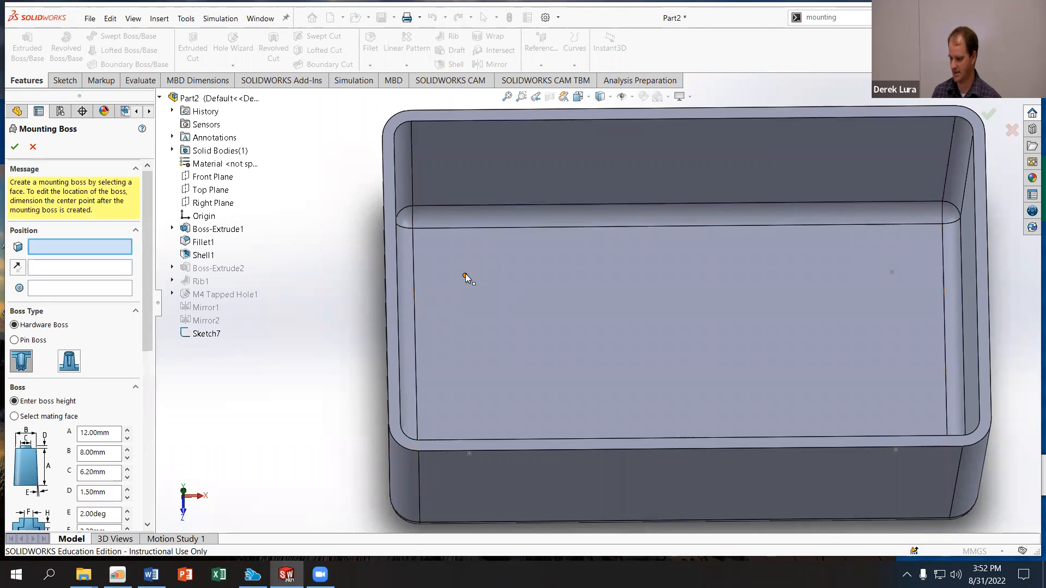
left_click(464, 275)
left_click(69, 267)
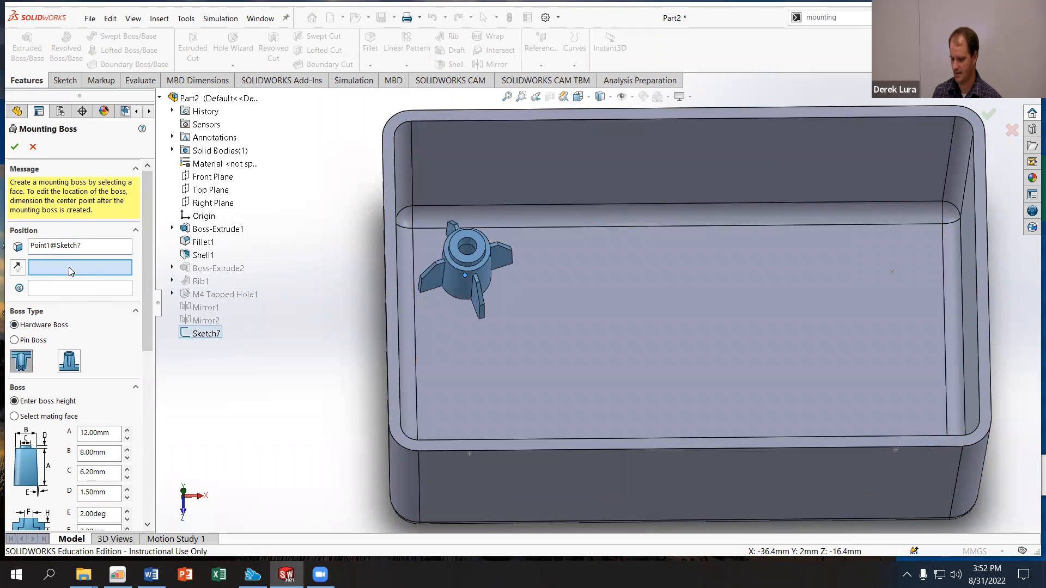
left_click(472, 382)
Step: Set the boss fins' direction using the inner edge along the box's back wall rim
scroll(131, 337, "down", 5)
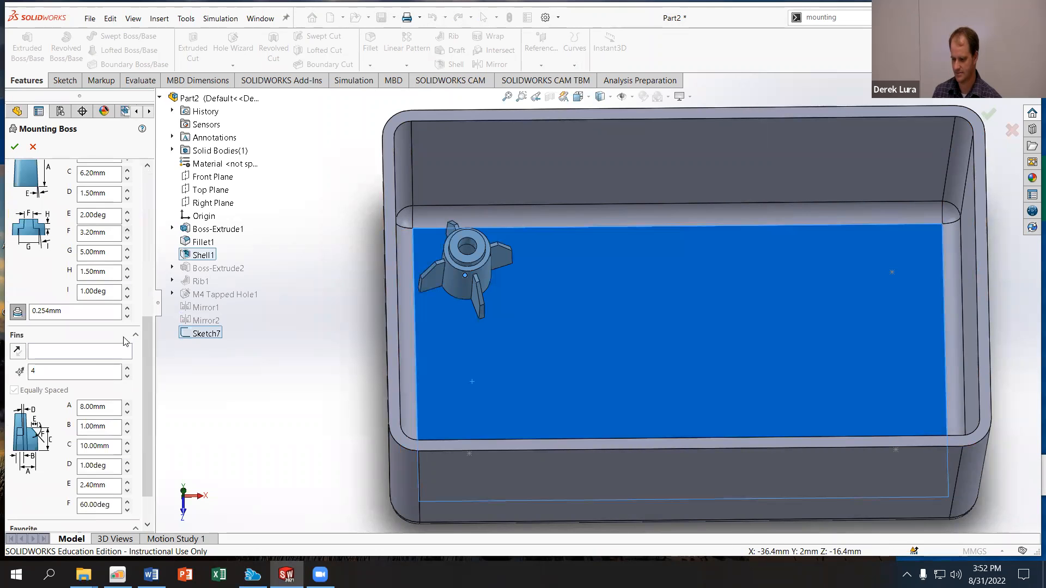
left_click(80, 356)
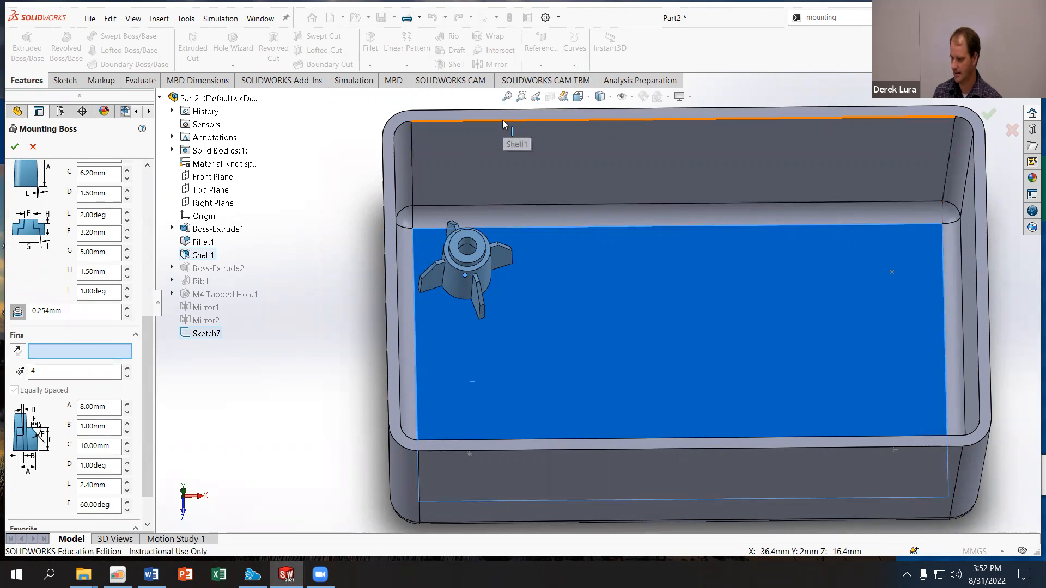
left_click(501, 120)
Step: Switch the hardware boss to the second style, with the 12 mm height, and create the feature
scroll(73, 351, "up", 10)
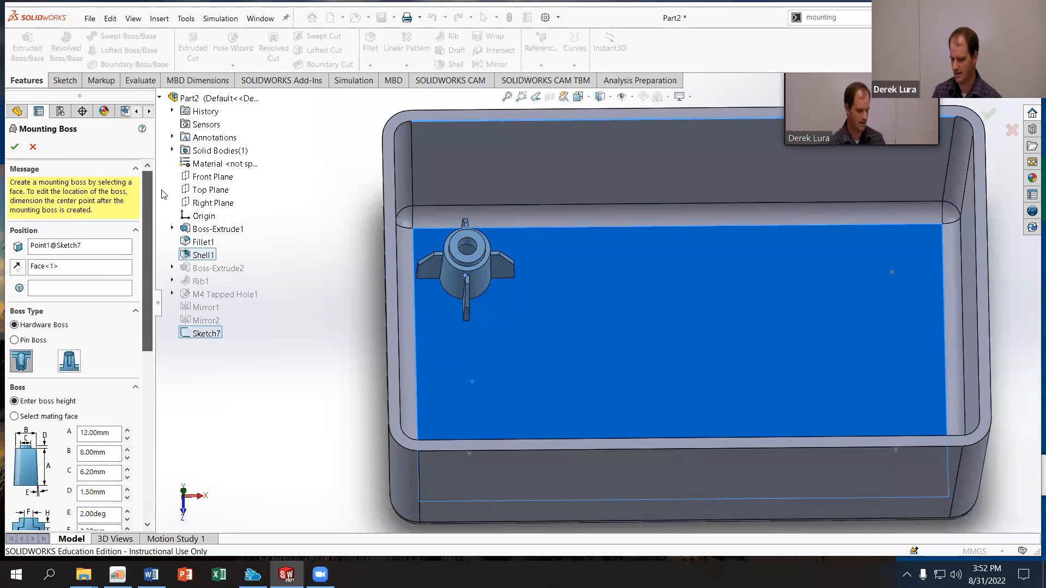
left_click(67, 361)
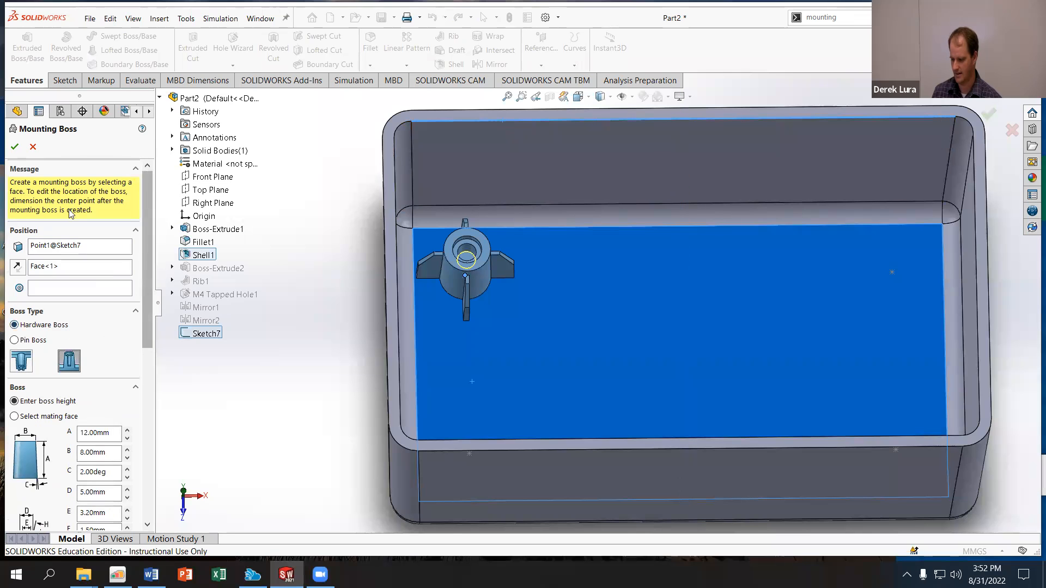
left_click(15, 146)
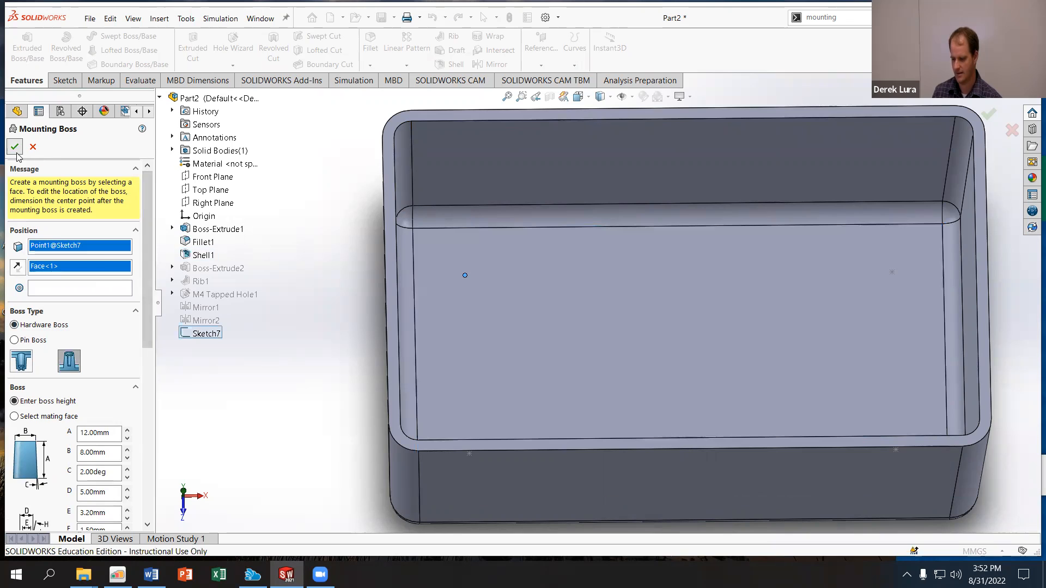
left_click(253, 232)
middle_click_drag(262, 224, 245, 252)
Step: Copy the mounting boss to the other points of Sketch7 with a Sketch Driven Pattern, using the centroid as reference point
left_click(60, 404)
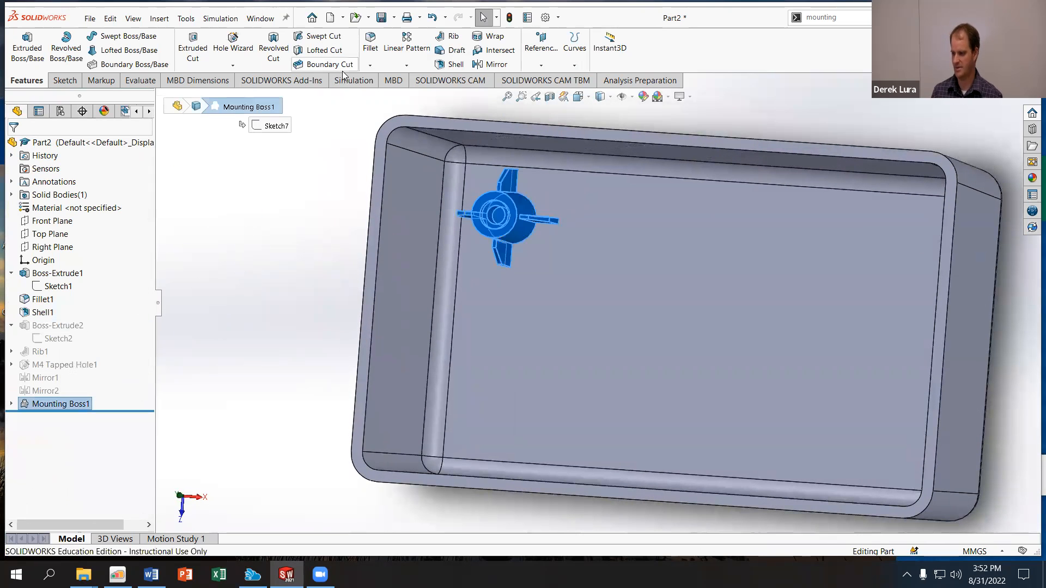
left_click(408, 66)
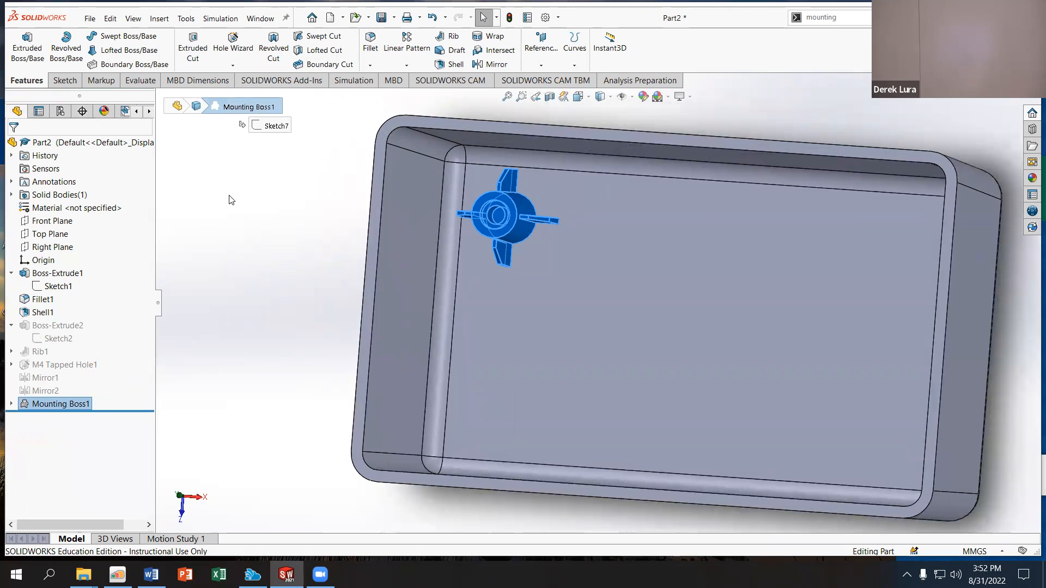
key("Return")
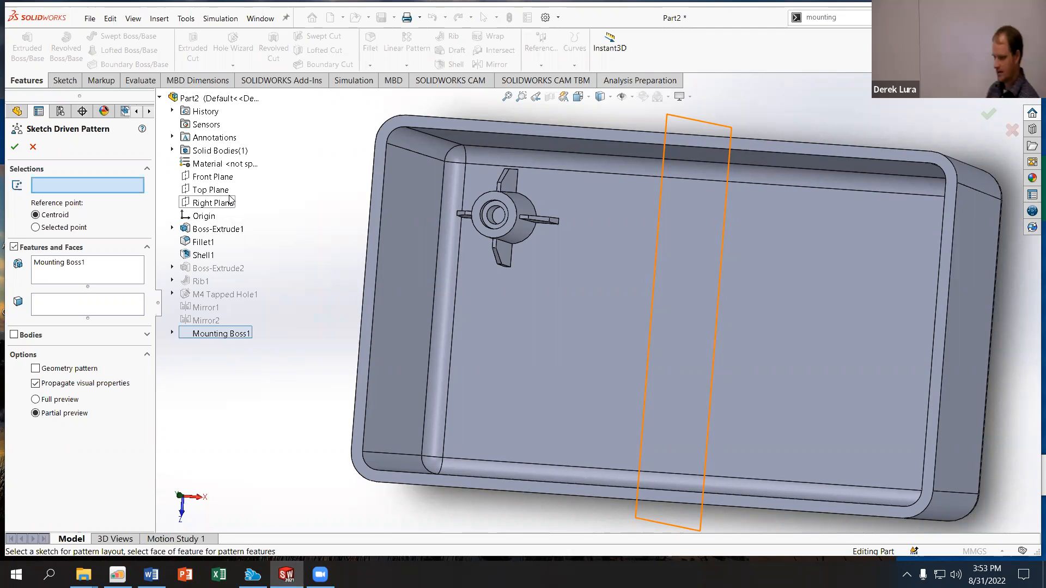
left_click(172, 333)
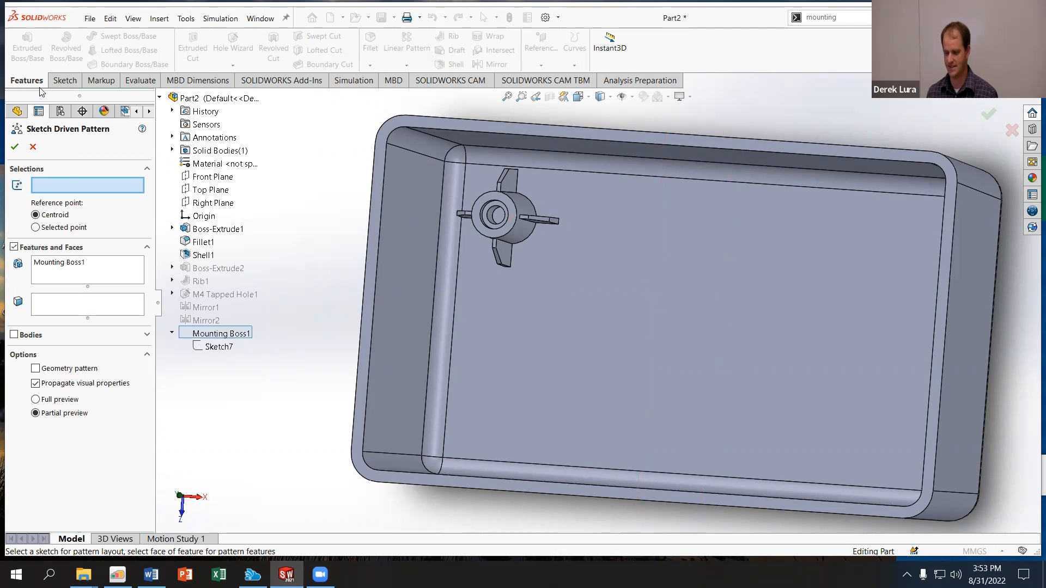
left_click(212, 344)
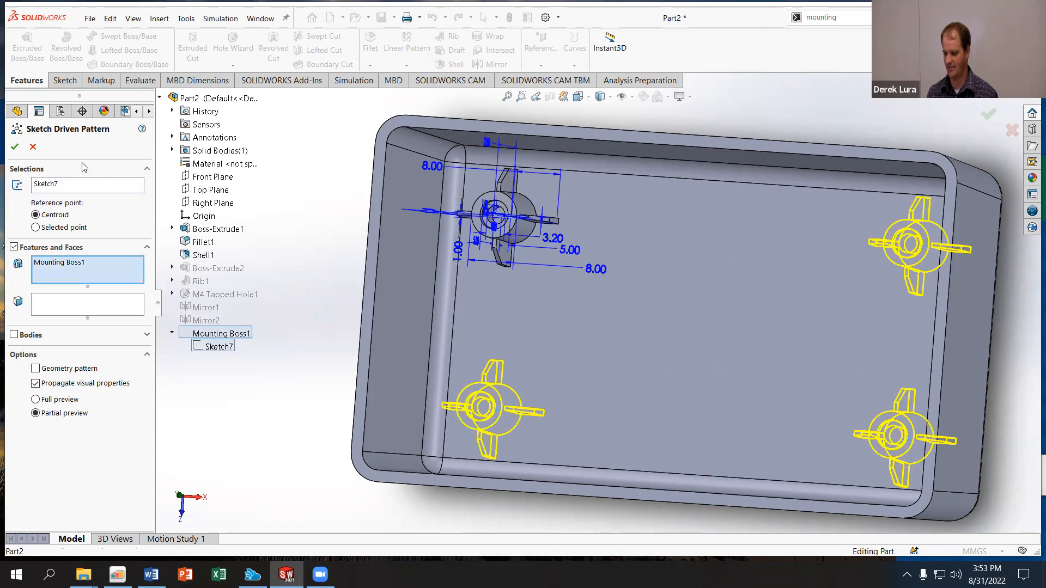
left_click(14, 150)
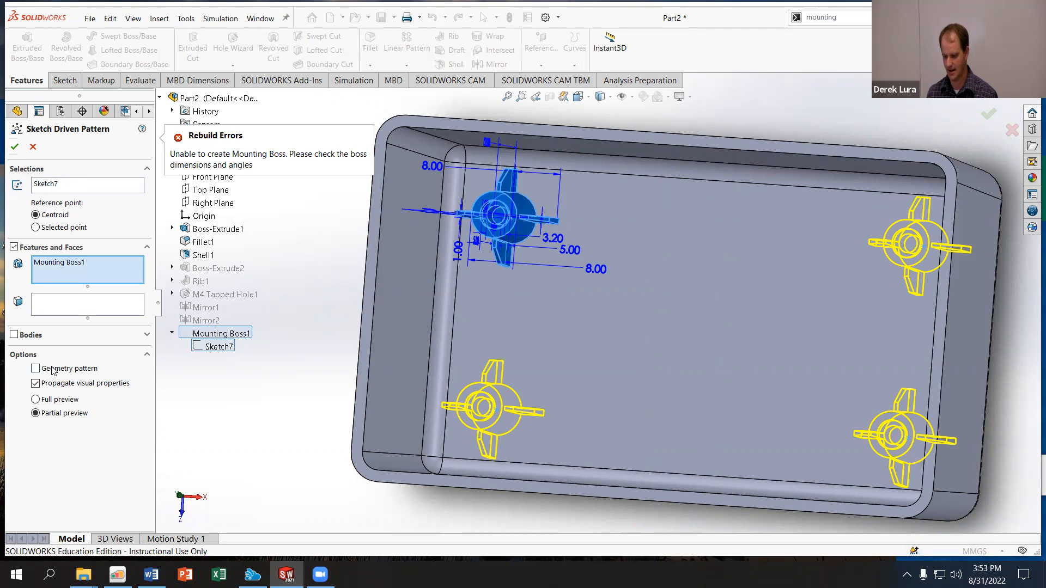
left_click(15, 148)
middle_click_drag(209, 191, 207, 200)
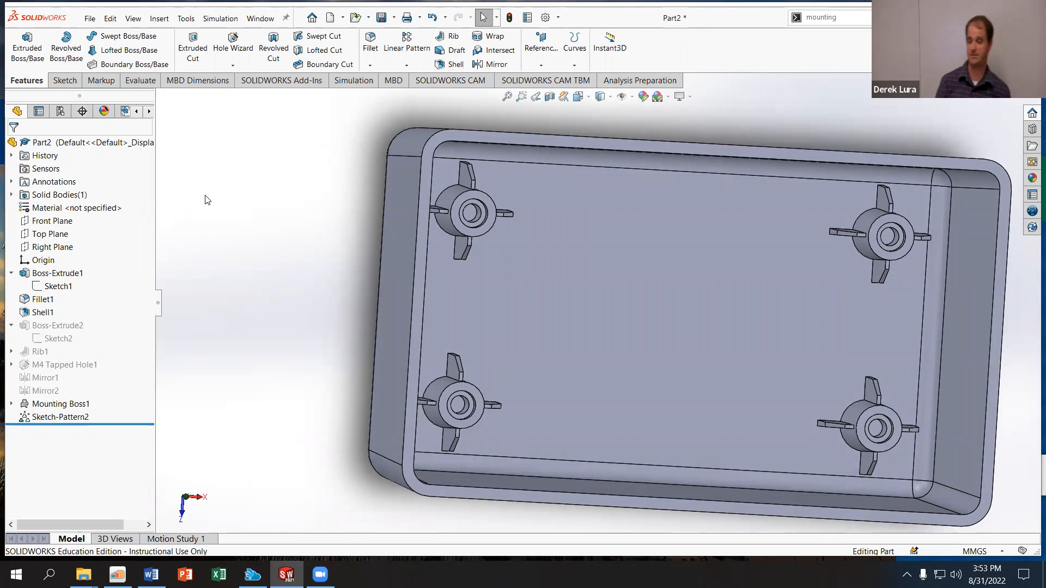
Step: Edit the mounting boss's position sketch, setting the upper-right point's horizontal distance from the box's right edge to 18 mm
left_click(407, 66)
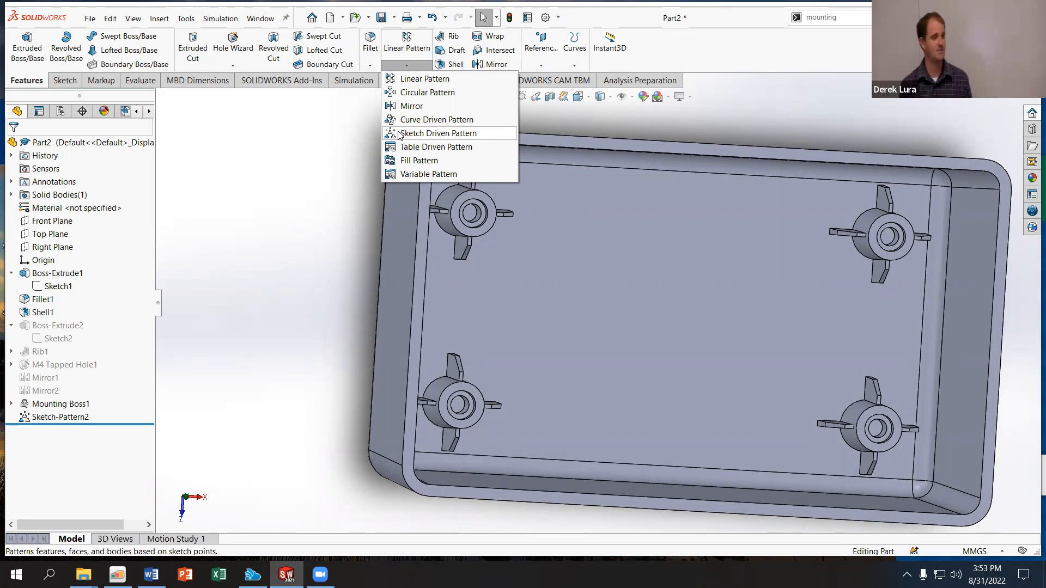
left_click(11, 403)
left_click(49, 417)
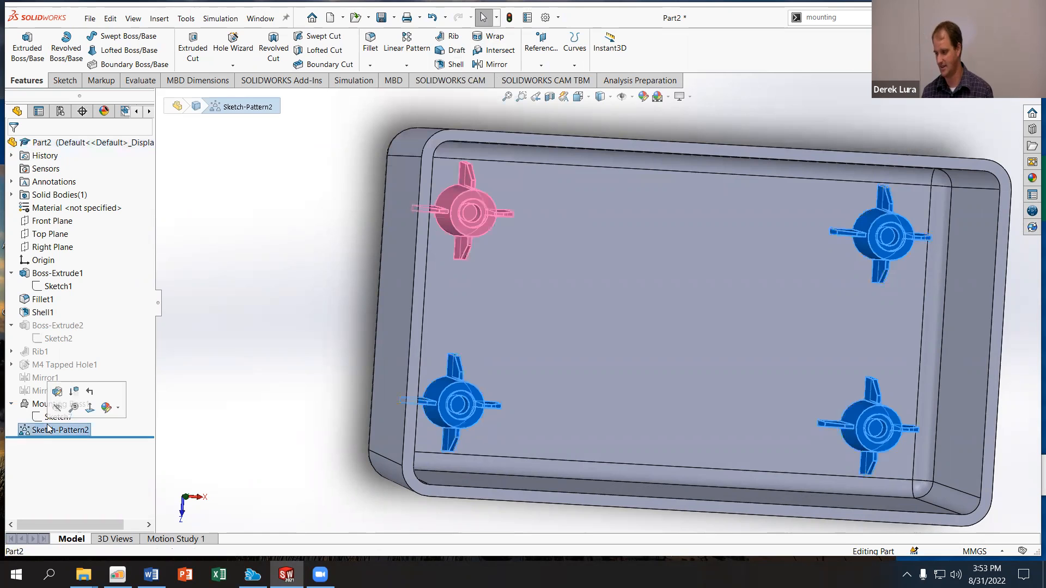
left_click(49, 385)
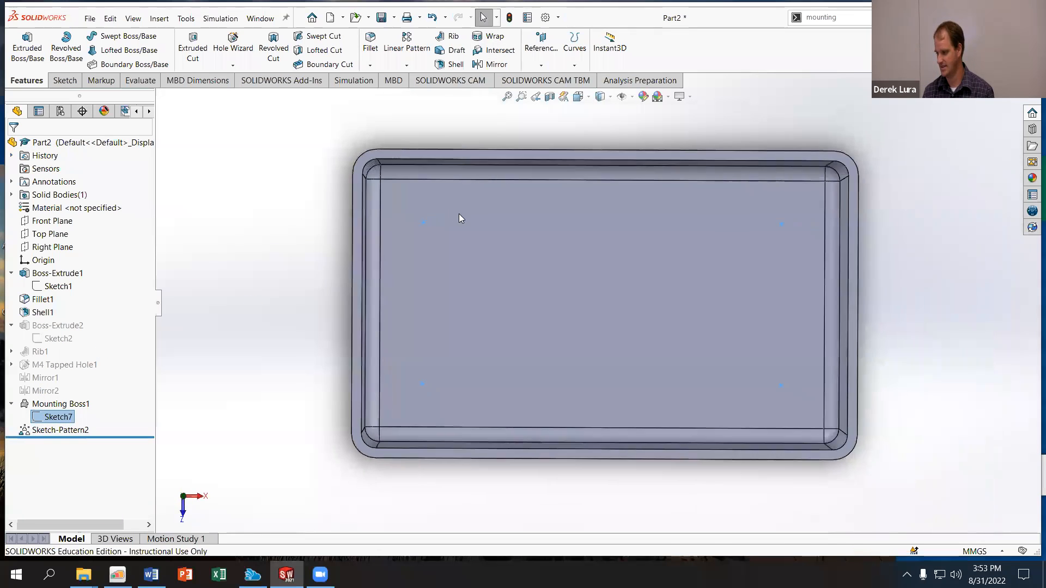
double_click(795, 262)
type("18")
key("Return")
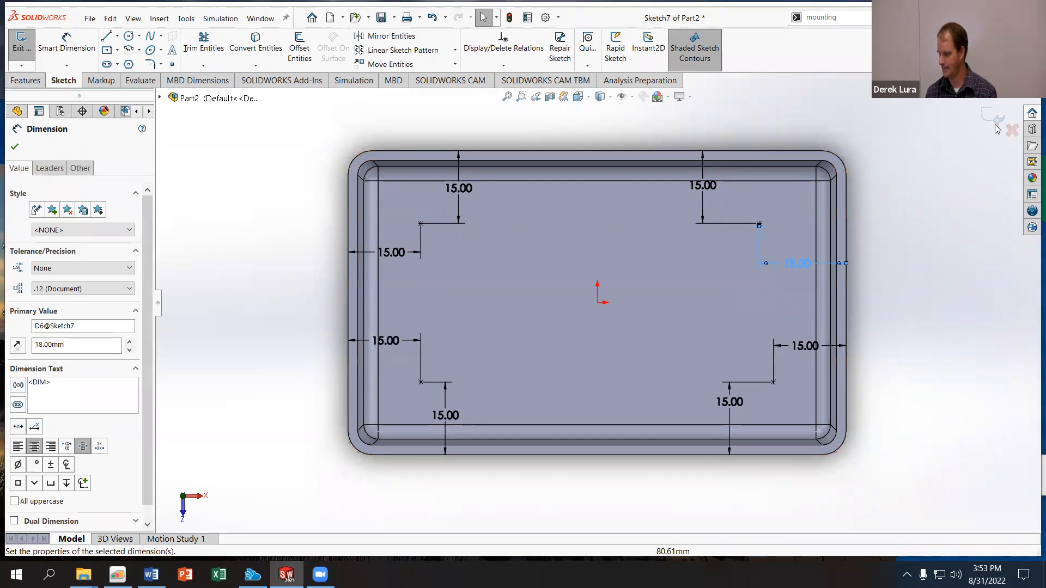
left_click(993, 124)
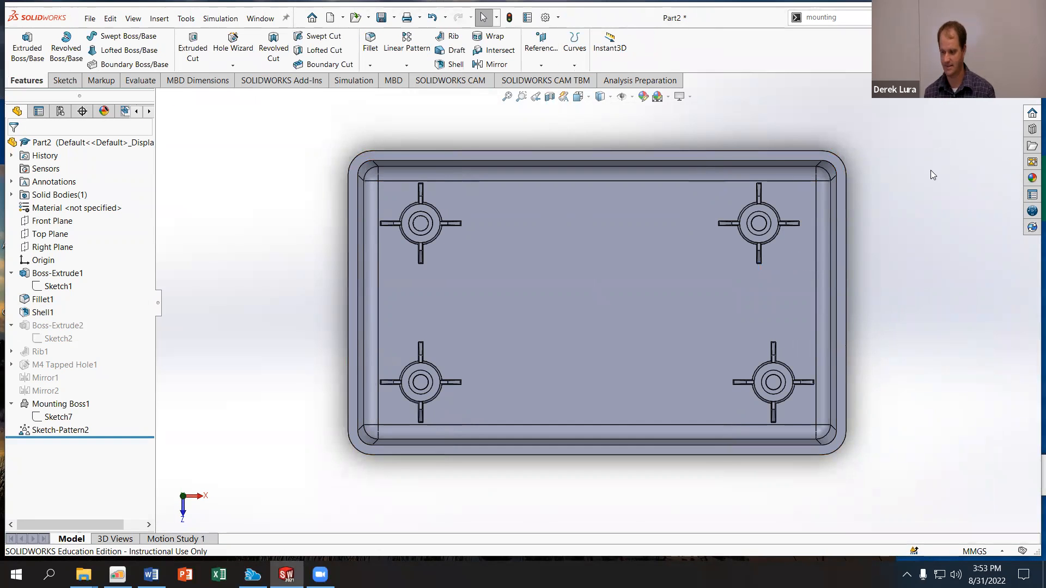
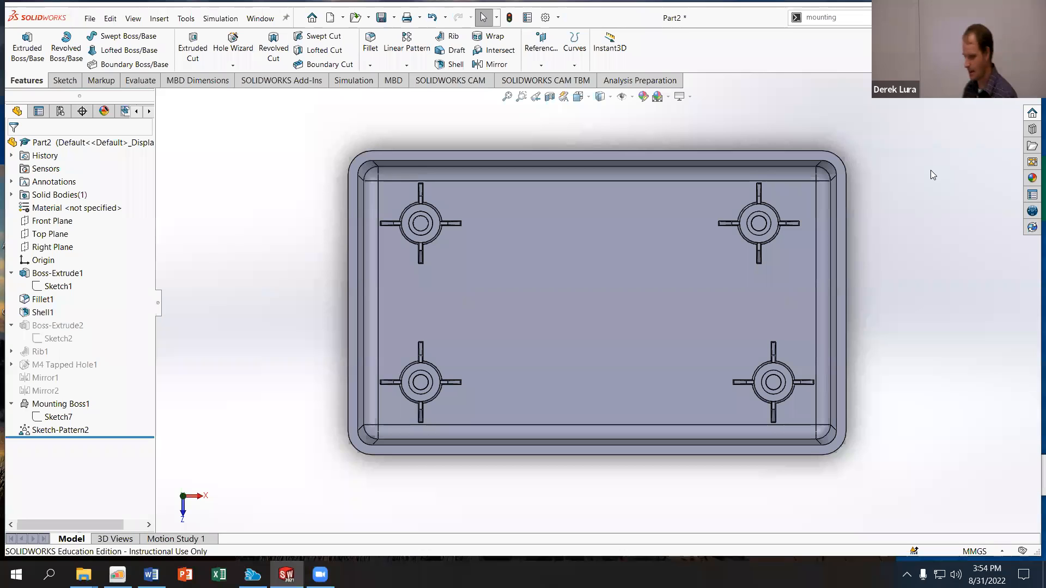
Step: Inspect the patterned bosses, switch to the Word lesson document to read the design table instructions in Part 2, and return to SOLIDWORKS
middle_click_drag(299, 208, 302, 152)
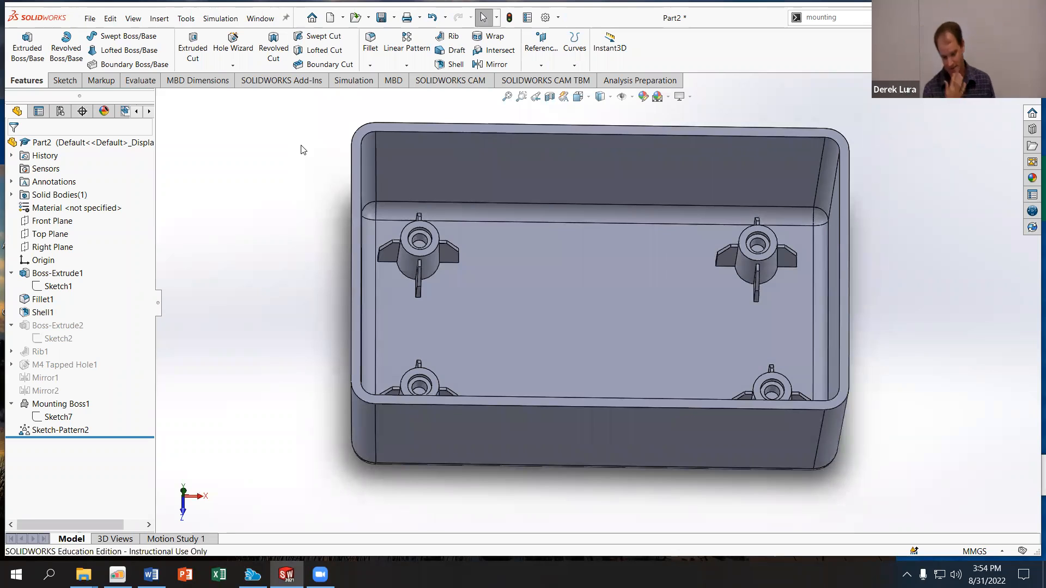
left_click(152, 575)
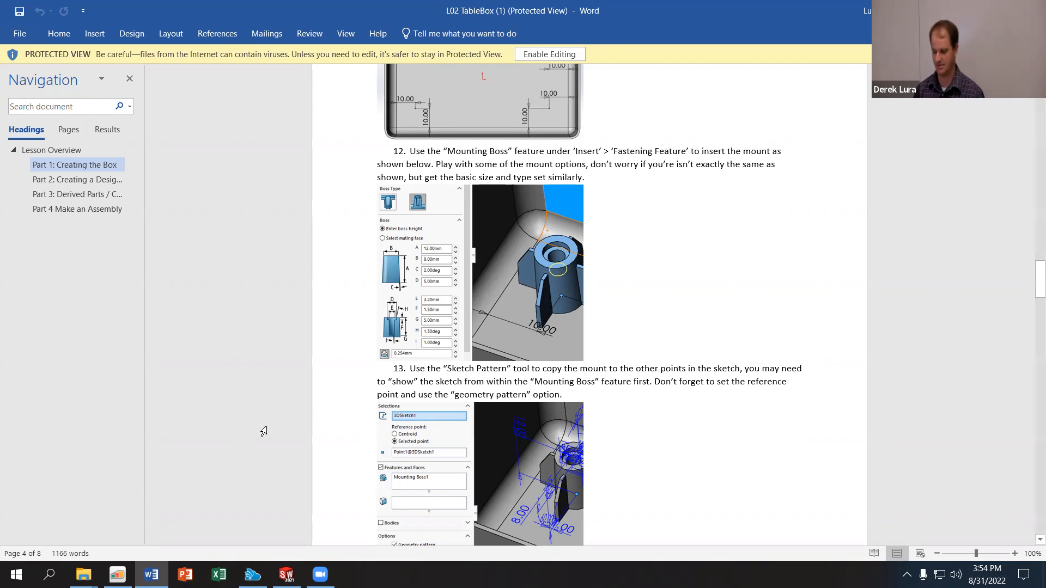
scroll(315, 389, "down", 5)
scroll(305, 373, "down", 7)
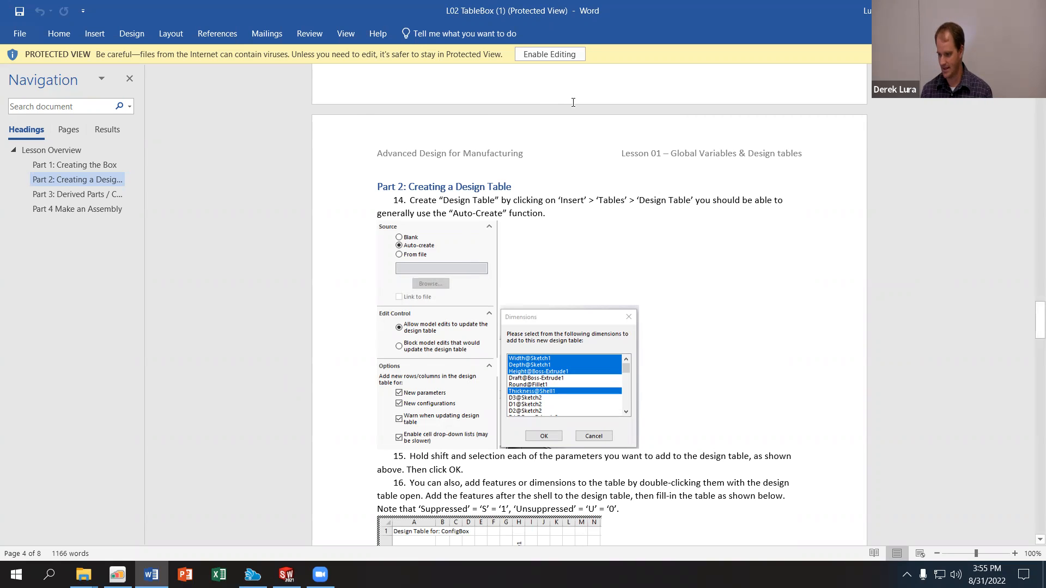
left_click(286, 574)
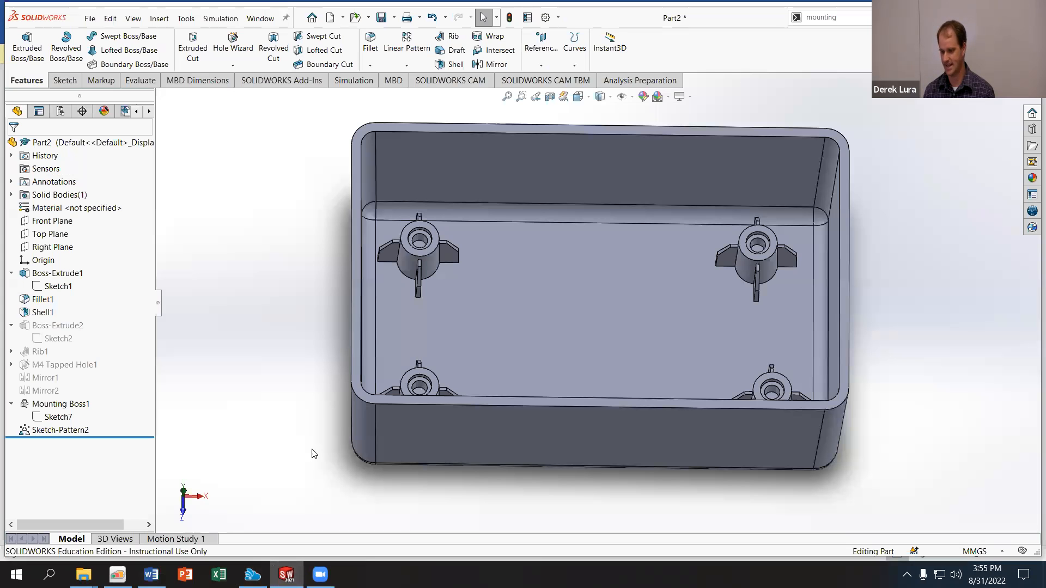
Step: Open Sketch1 of the box's base extrusion for editing and rename its horizontal 100 mm dimension Width
left_click(59, 286)
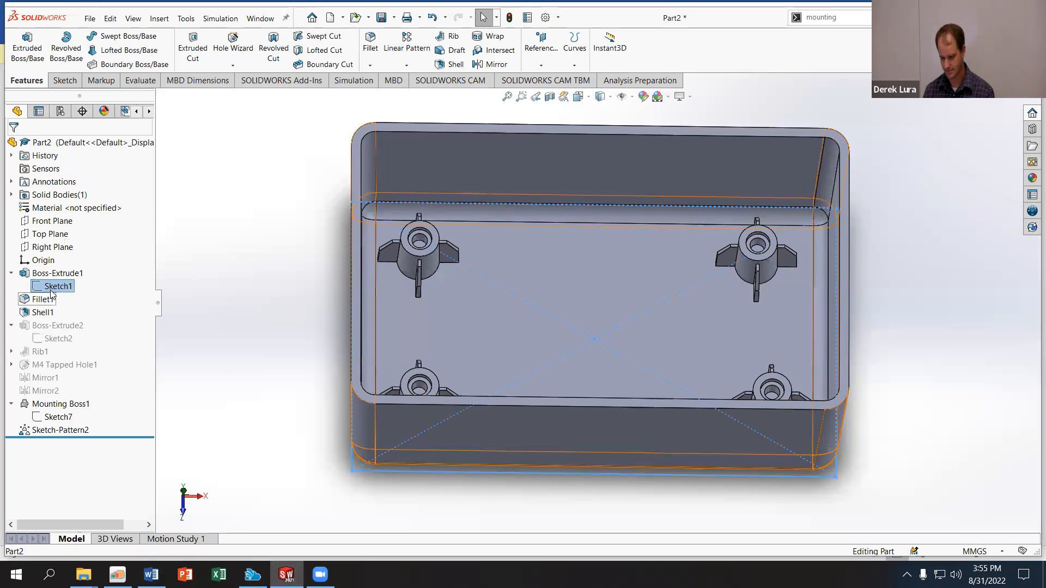
left_click(39, 289)
left_click(48, 258)
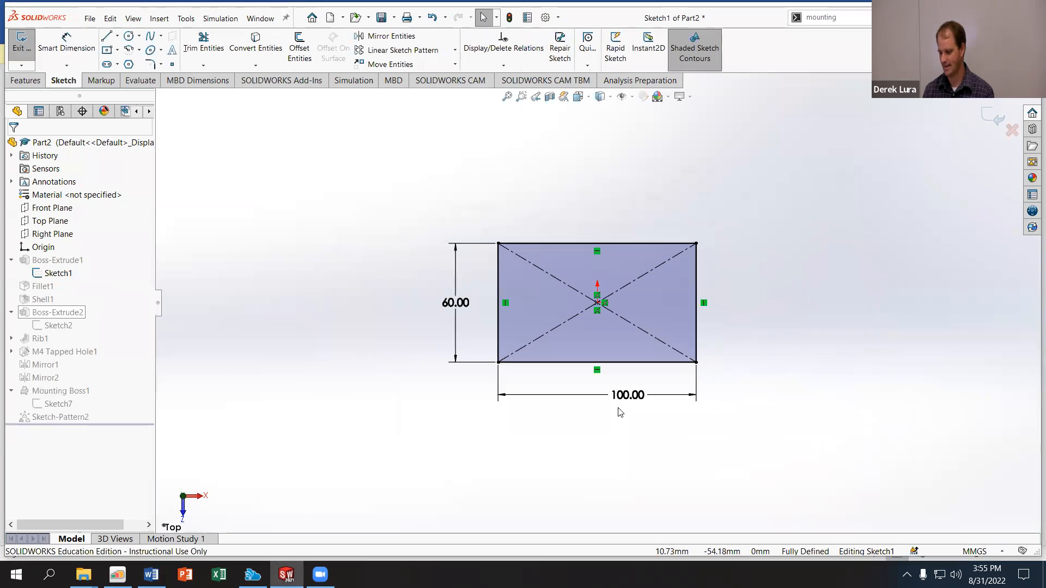
left_click(624, 398)
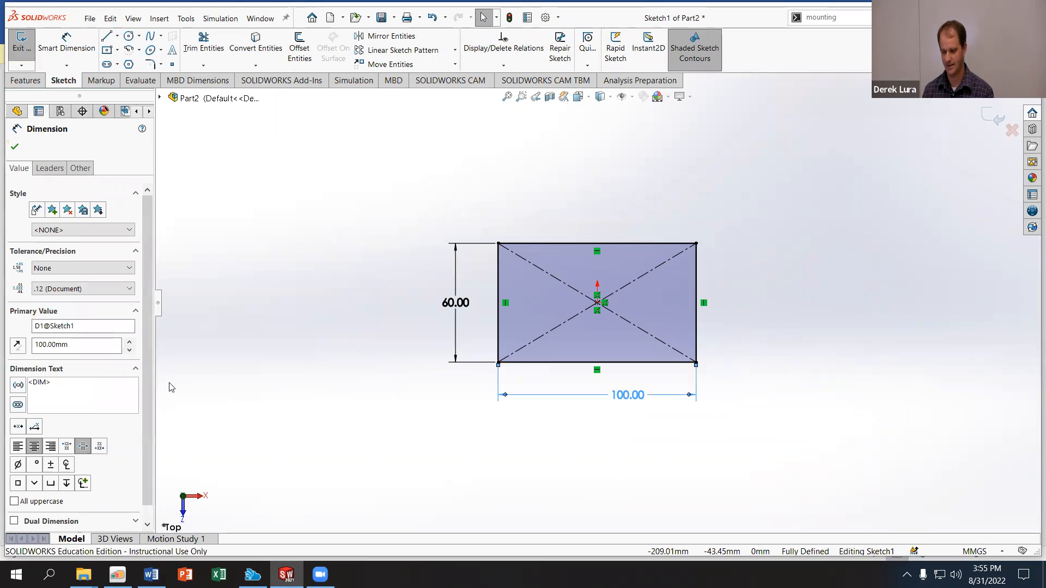
left_click(41, 327)
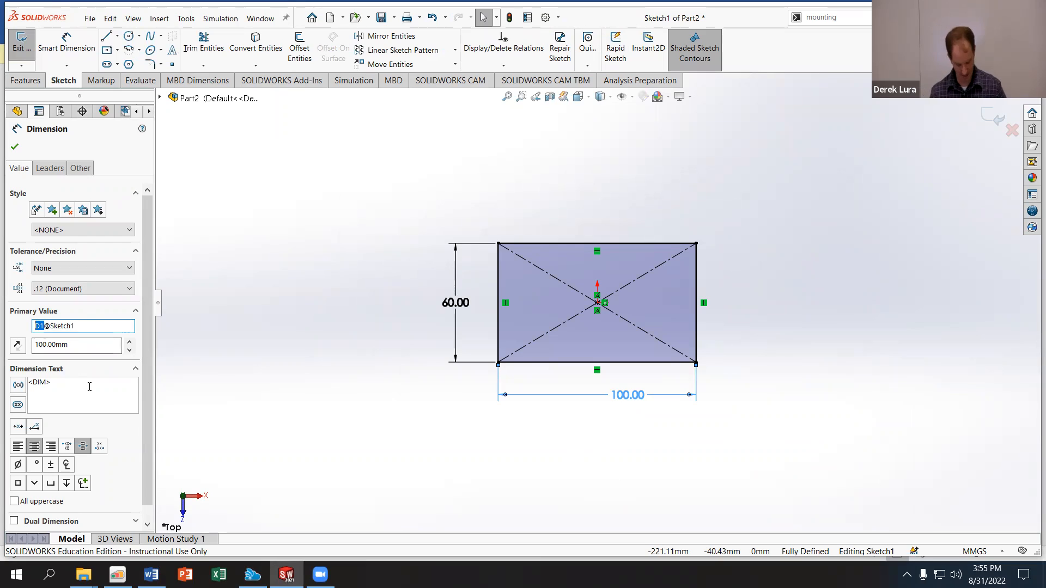
type("Width")
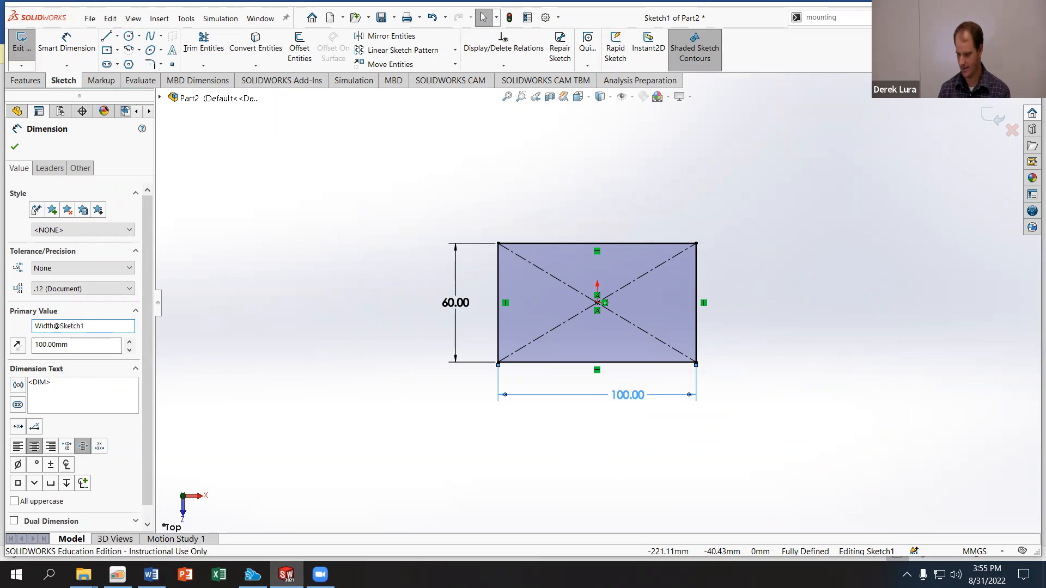
left_click(15, 147)
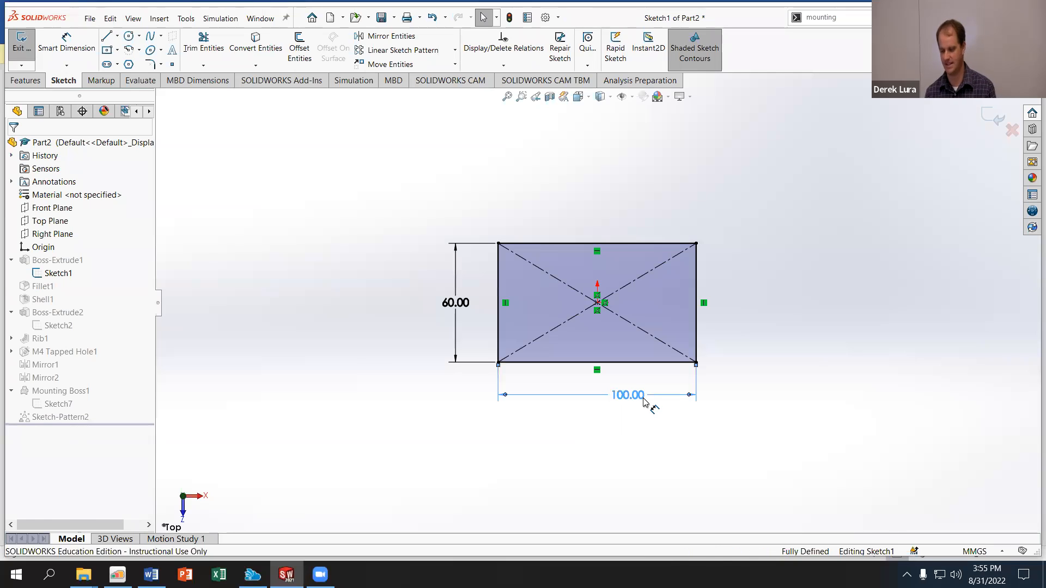
left_click(639, 404)
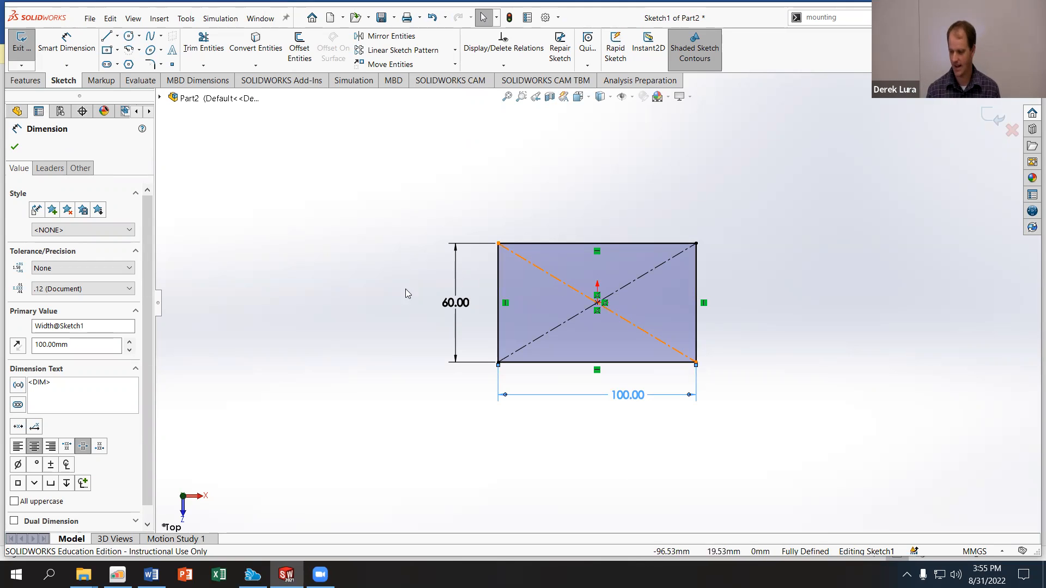
Step: Rename the vertical 60 mm dimension in Sketch1 Length and exit the sketch
left_click(452, 304)
double_click(452, 304)
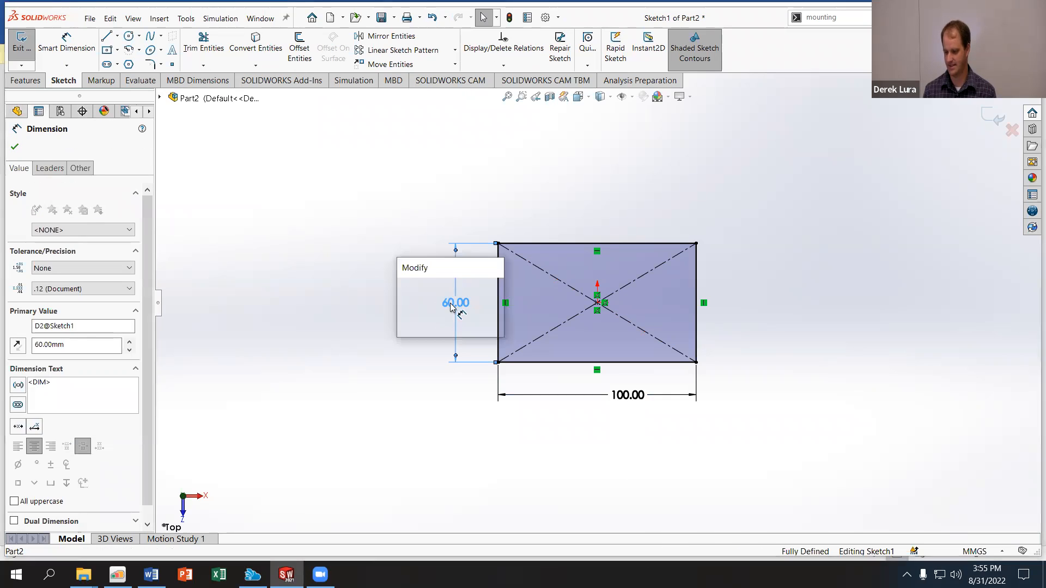
left_click(403, 304)
double_click(403, 303)
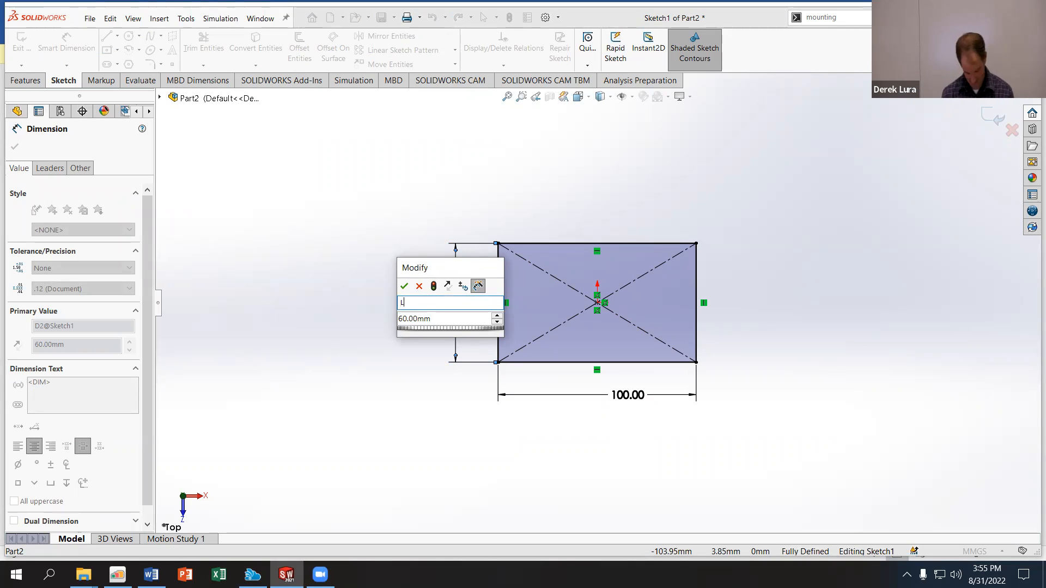
type("Length")
key("Tab")
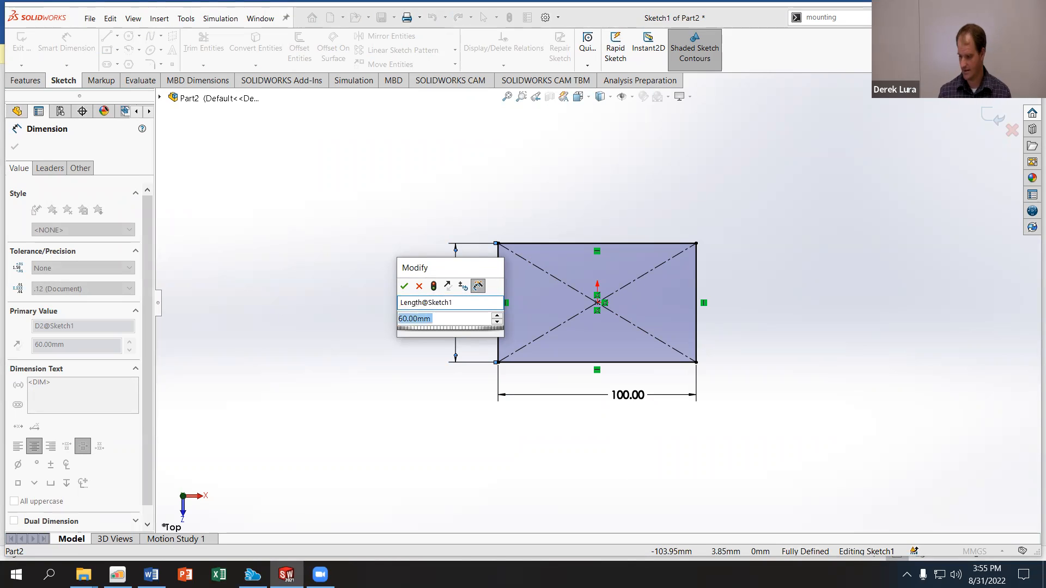
key("Return")
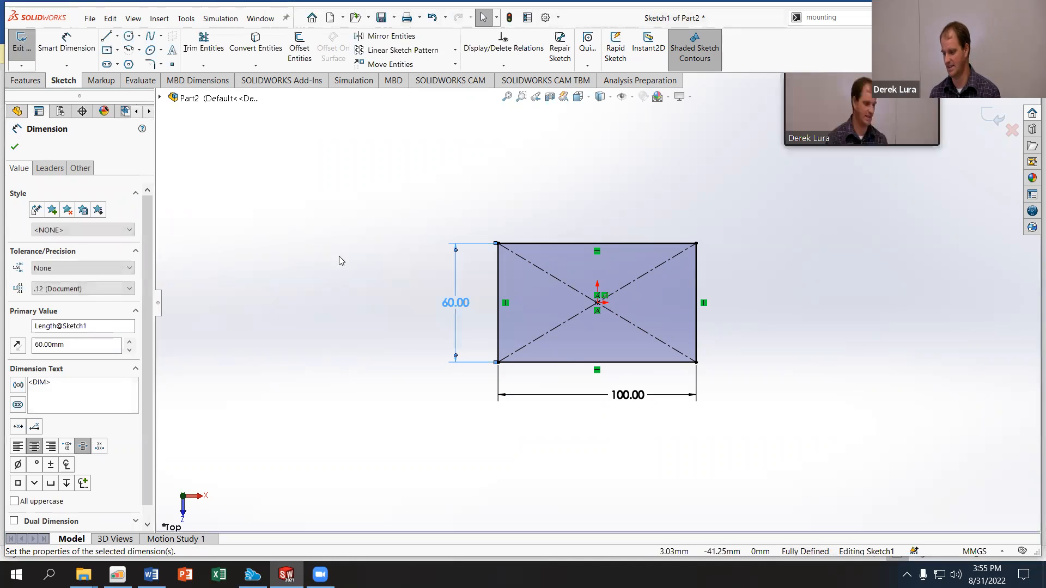
left_click(14, 148)
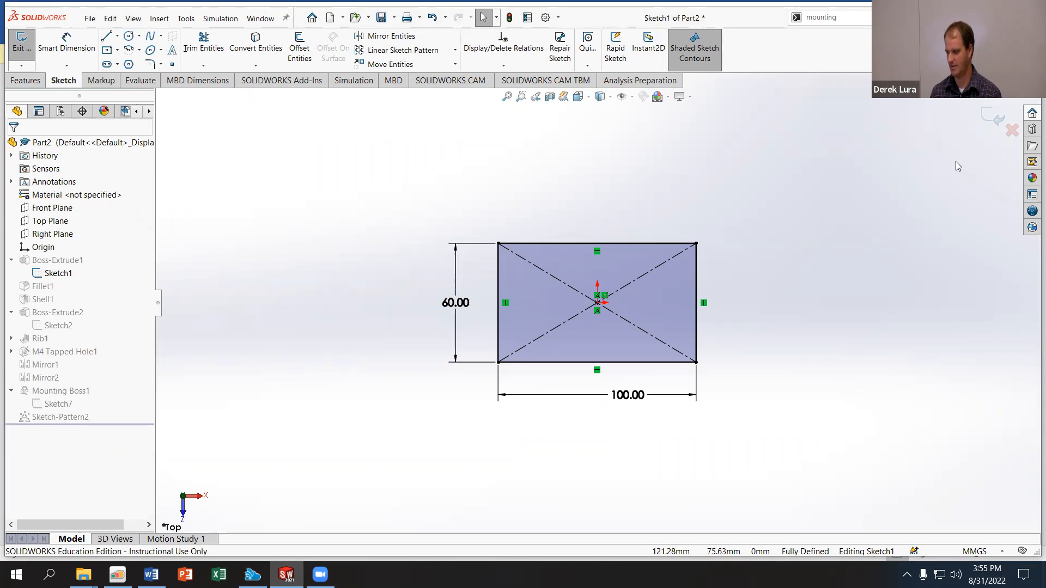
left_click(1006, 120)
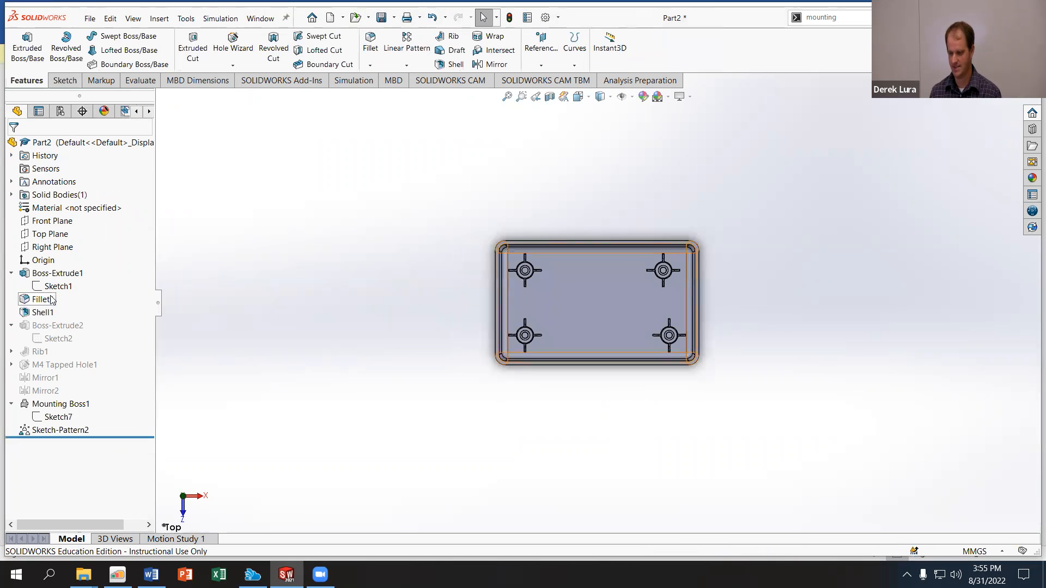
Step: Display the dimensions of the box's base extrusion and rename its 40 mm extrusion depth dimension Height
left_click(68, 275)
middle_click_drag(305, 317, 316, 248)
double_click(46, 277)
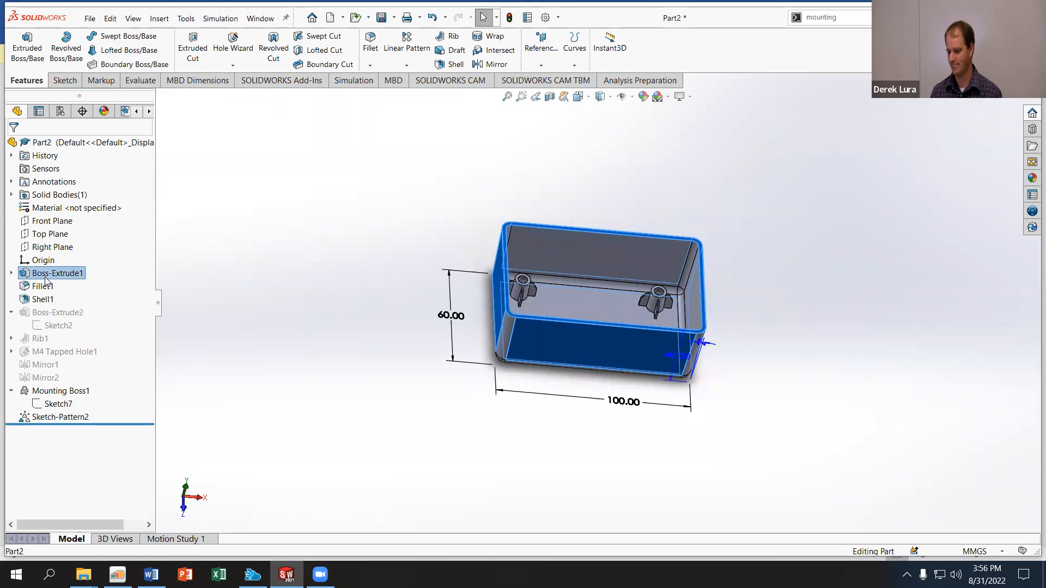
left_click(665, 356)
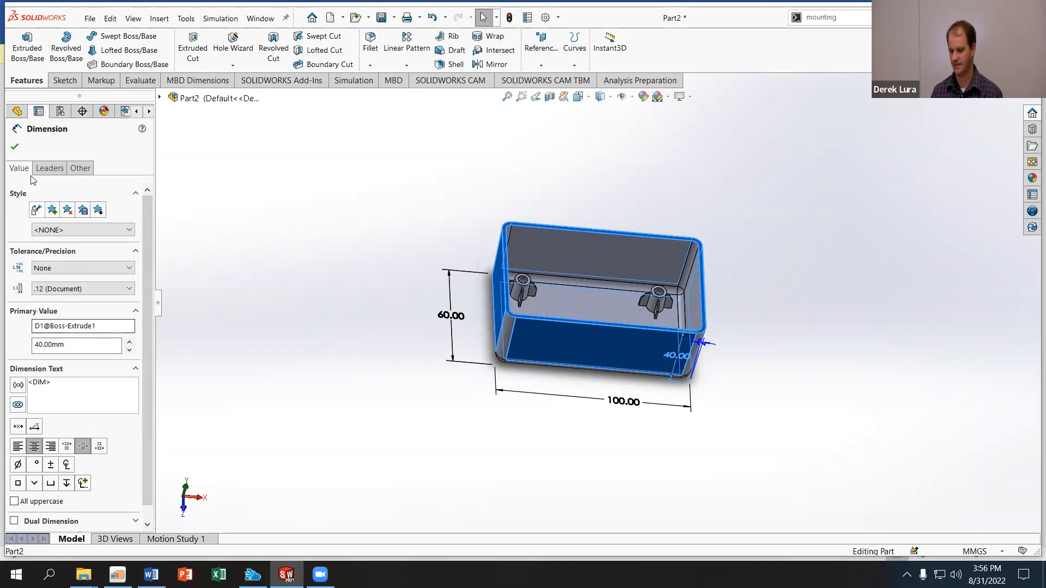
left_click(14, 146)
double_click(26, 275)
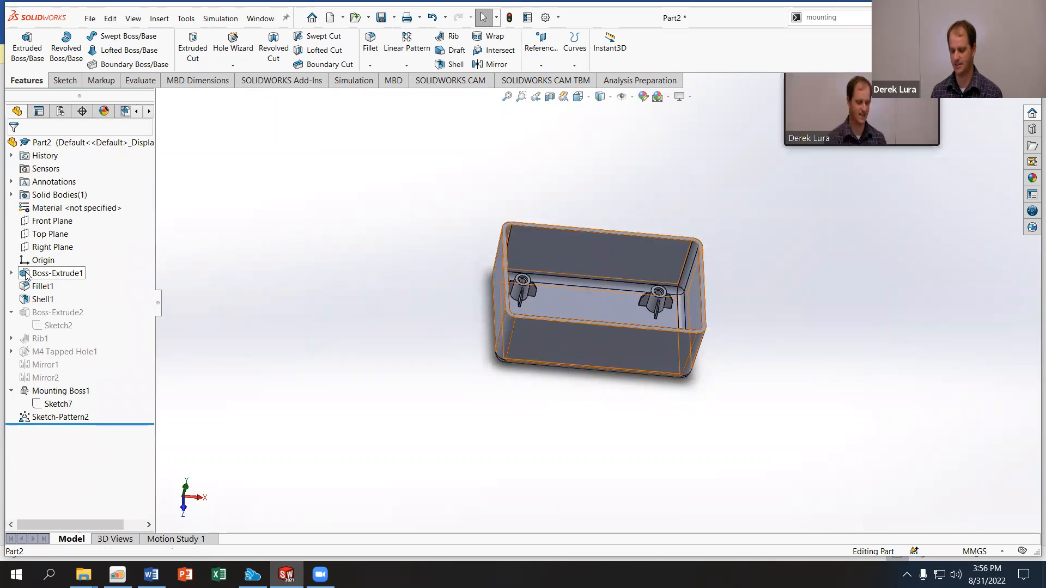
scroll(686, 337, "down", 6)
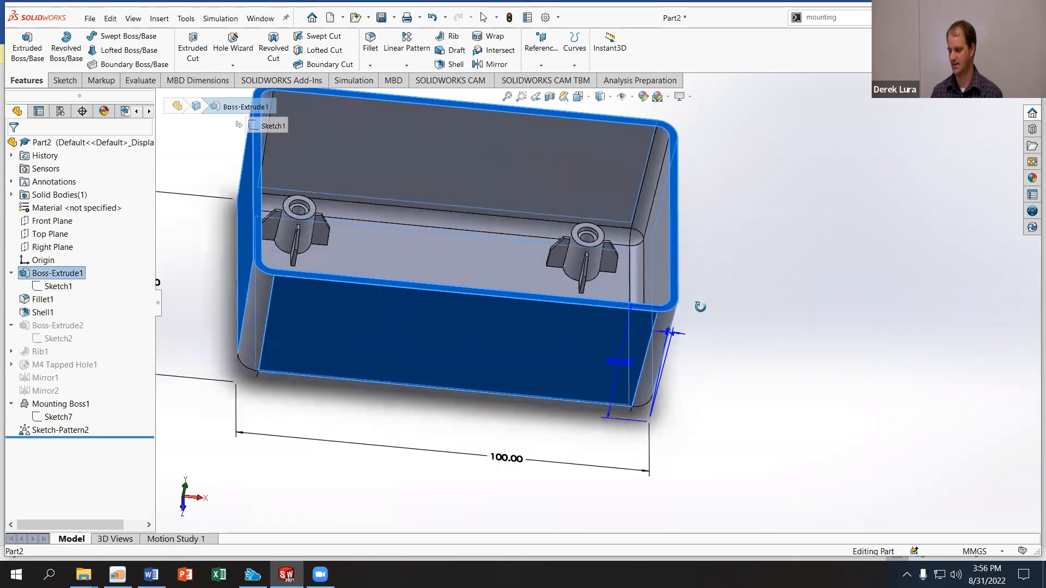
left_click(560, 329)
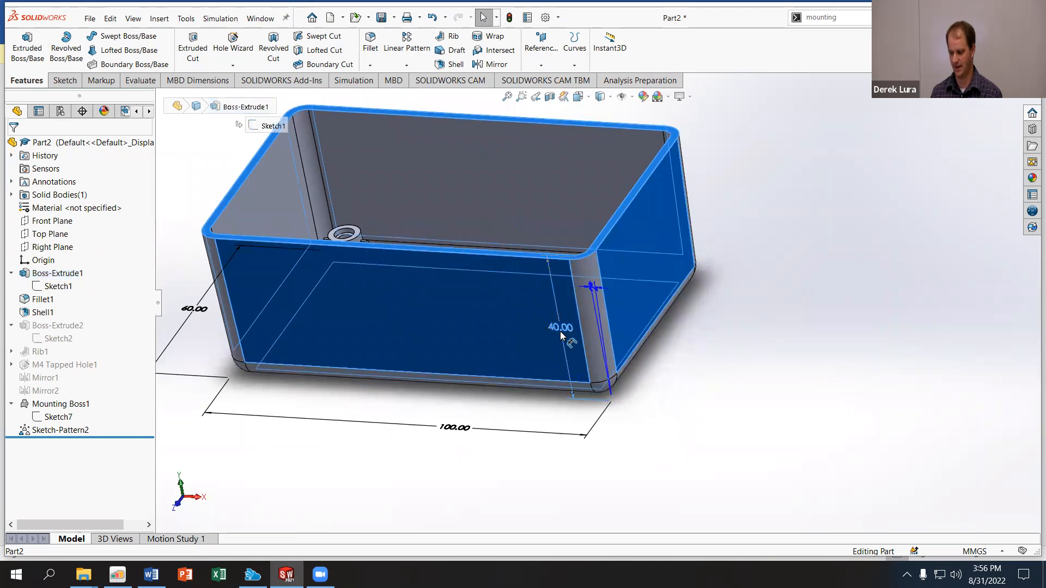
double_click(560, 329)
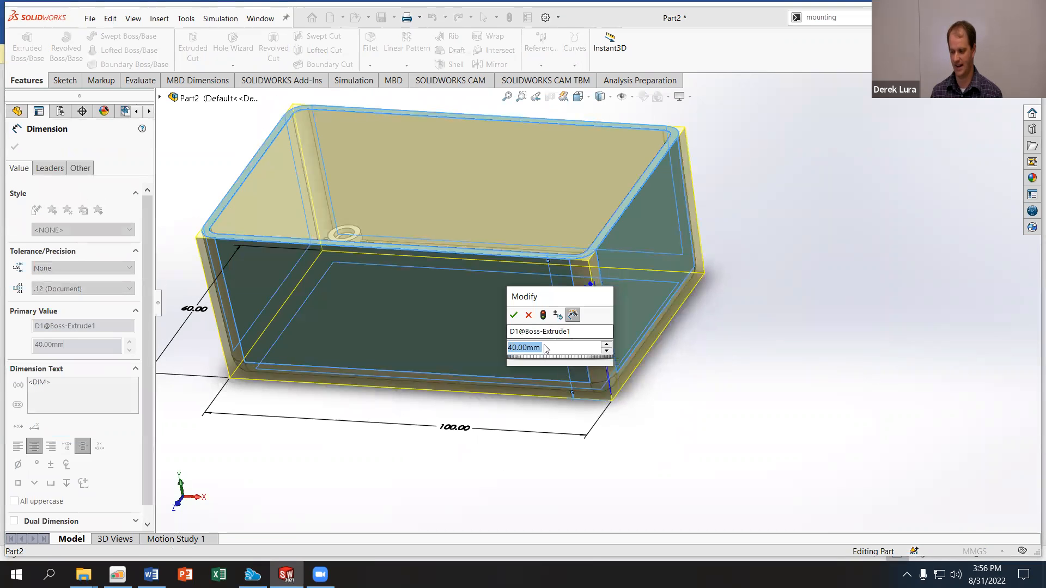
left_click(545, 329)
type("Height")
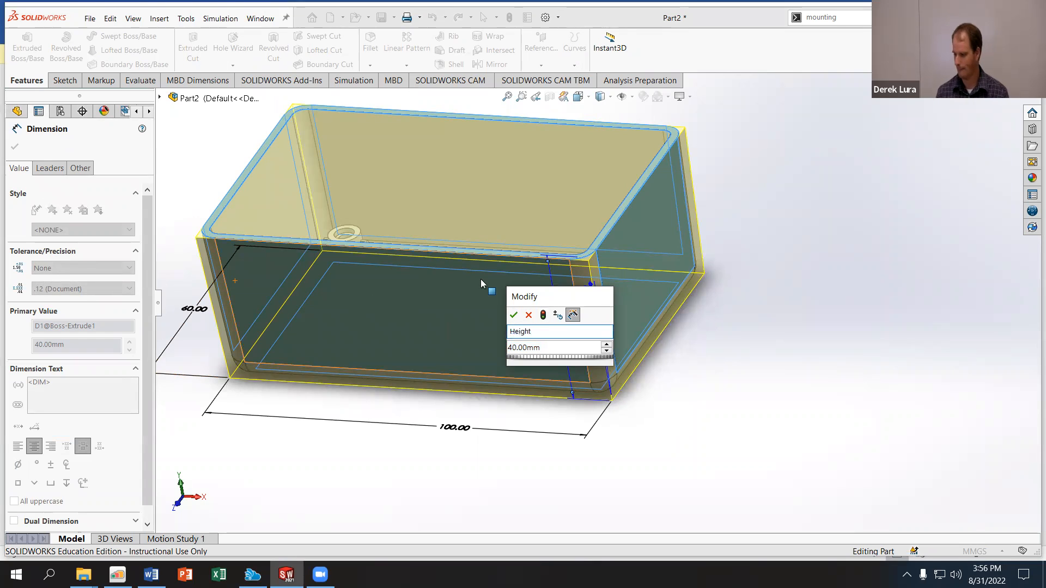
left_click(512, 314)
left_click(772, 387)
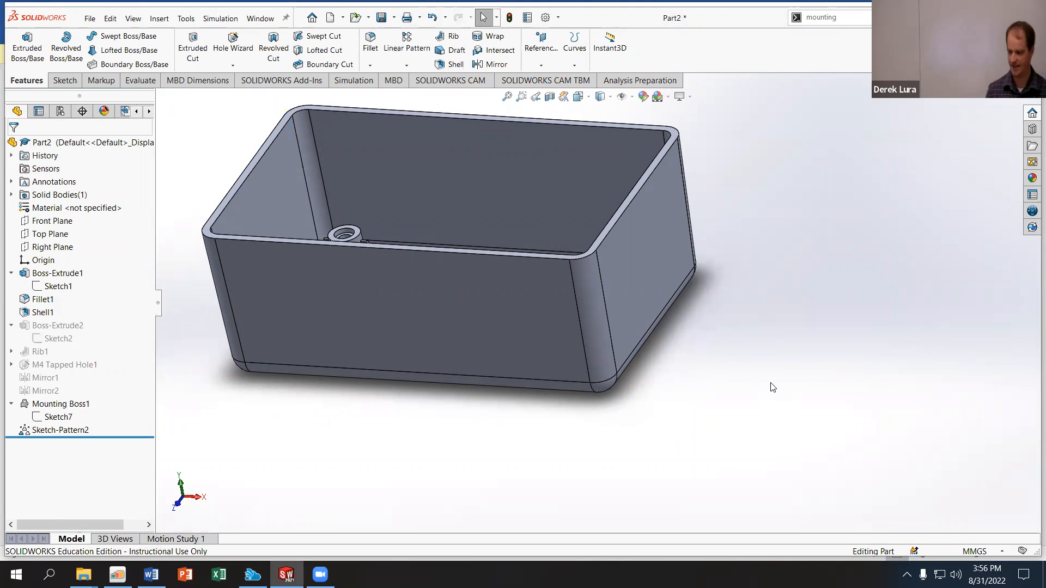
left_click(41, 312)
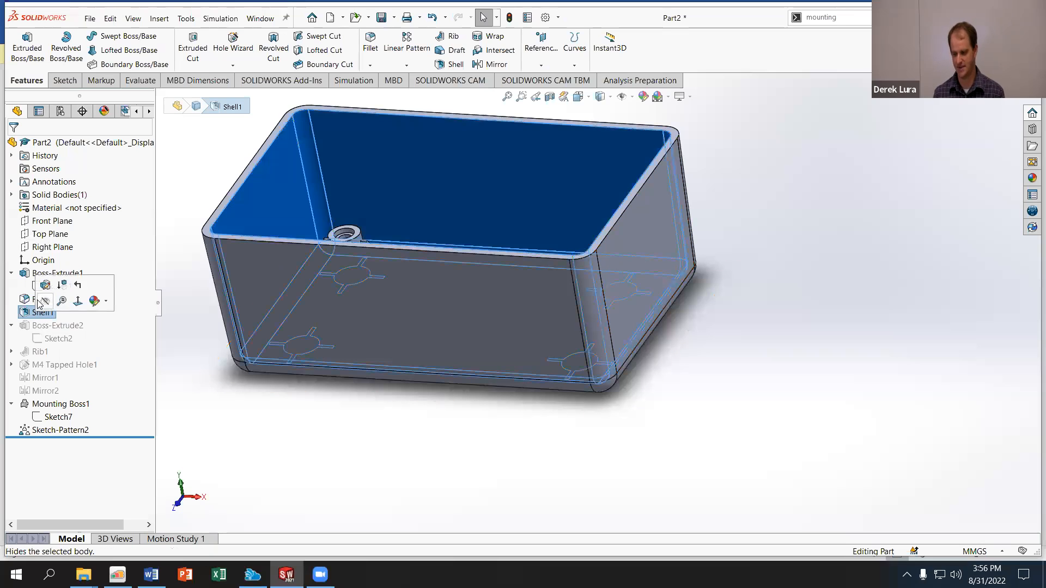
left_click(45, 285)
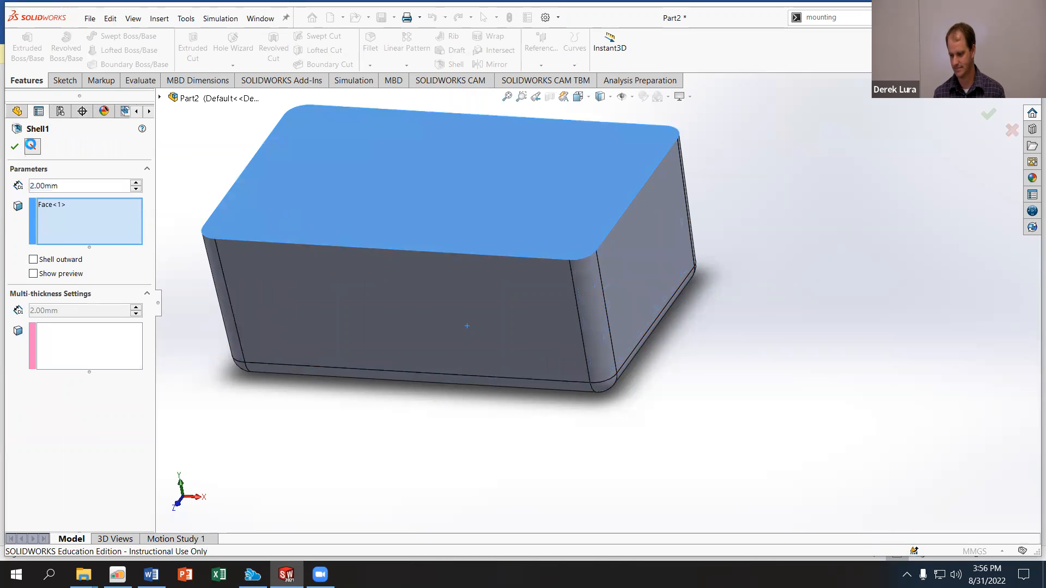
left_click(31, 147)
Step: Display the shell feature's dimension and rename the 2 mm wall thickness dimension Thickness
left_click(48, 316)
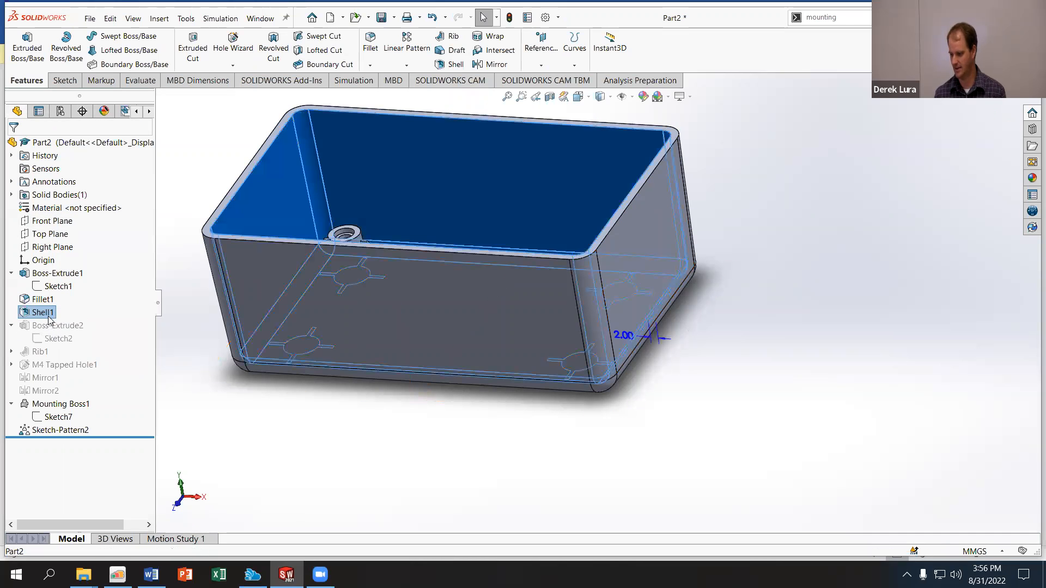
double_click(623, 335)
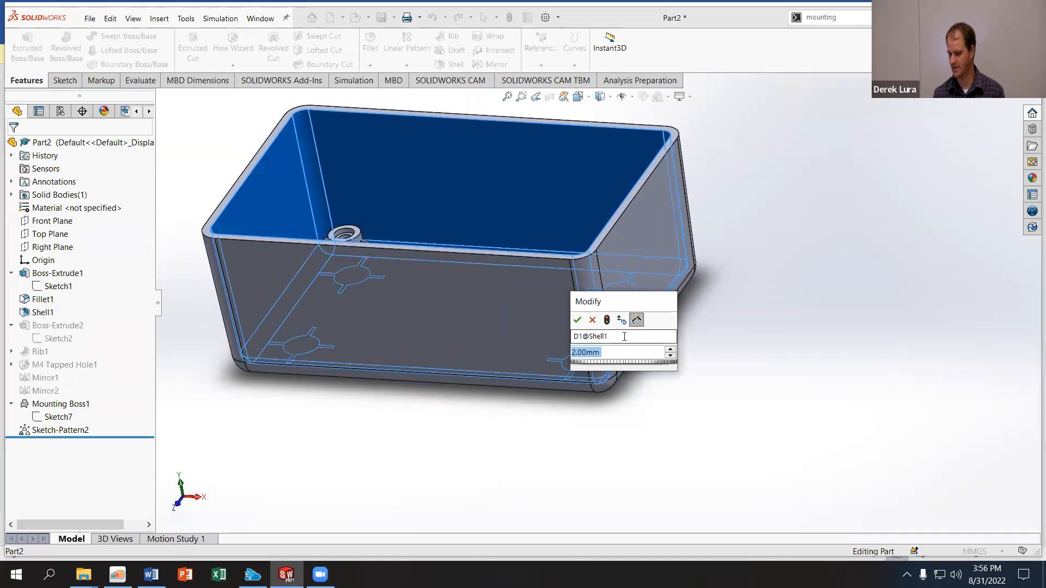
double_click(580, 336)
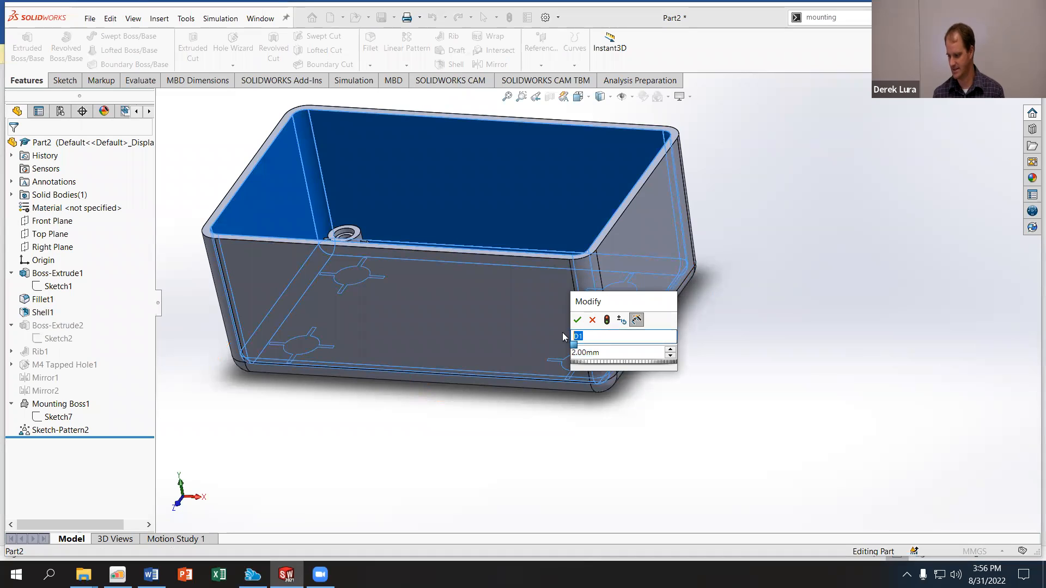
type("Thickness")
key("Tab")
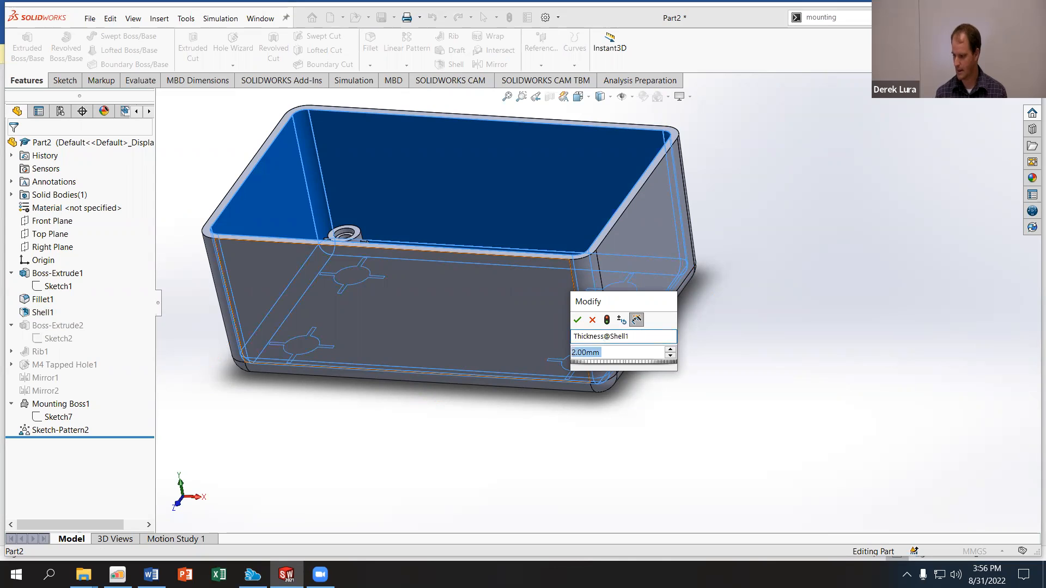
key("Return")
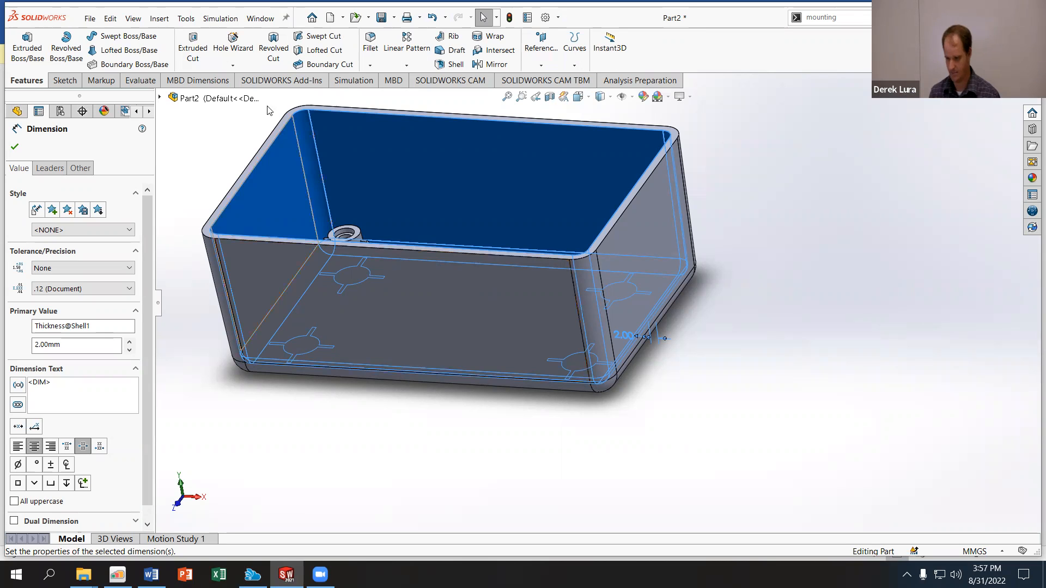
left_click(15, 146)
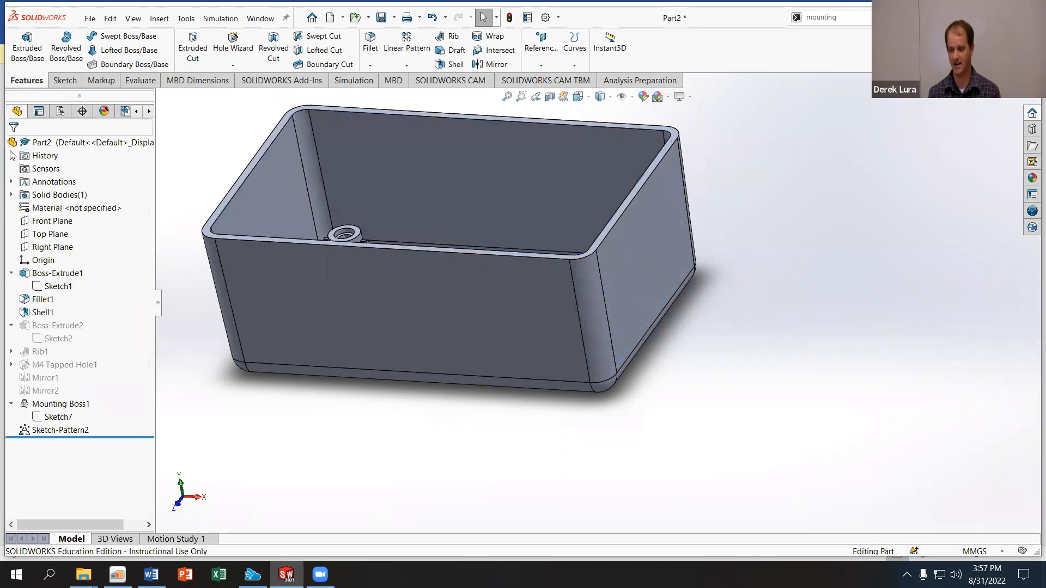
Step: Rename the box's base extrusion feature Boss-Extrude1 as MainExtrude
left_click(70, 274)
left_click(69, 273)
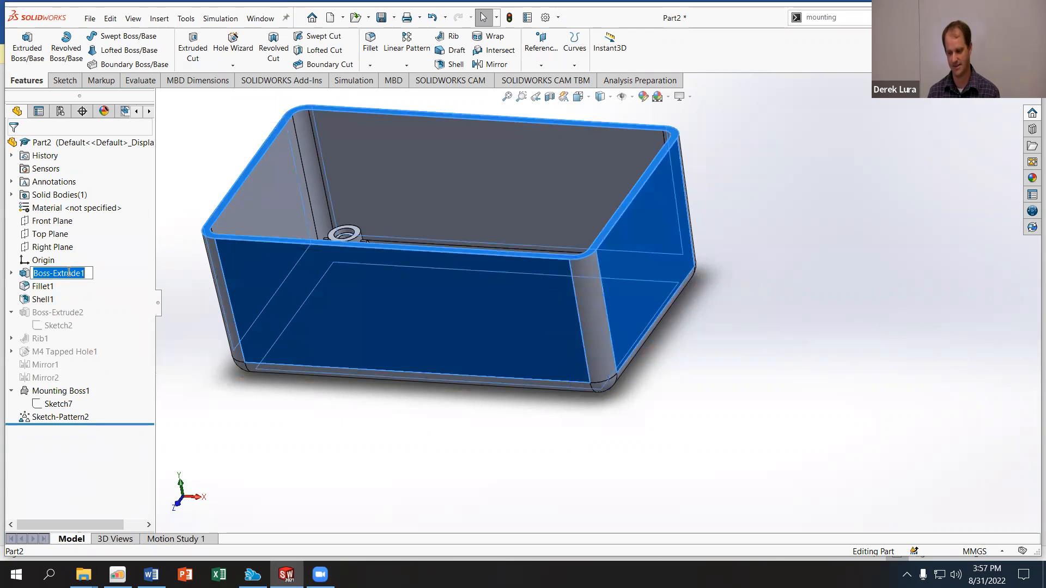
type("MainExtrude")
key("Return")
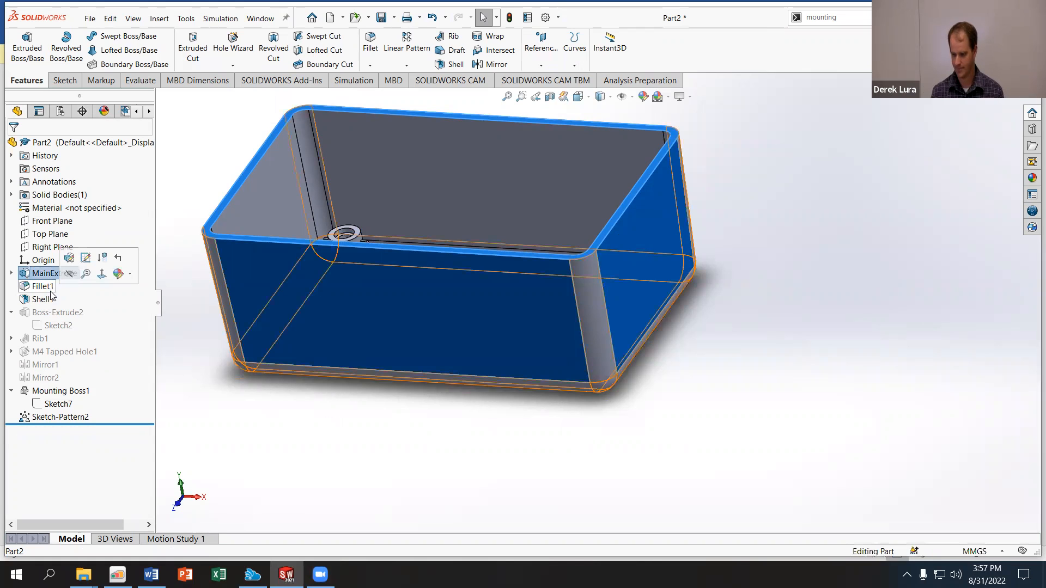
Step: Rename the Fillet1 feature that rounds the box's outer edges as AddnSomeRounds
left_click(40, 288)
left_click(39, 287)
type("AddnSome")
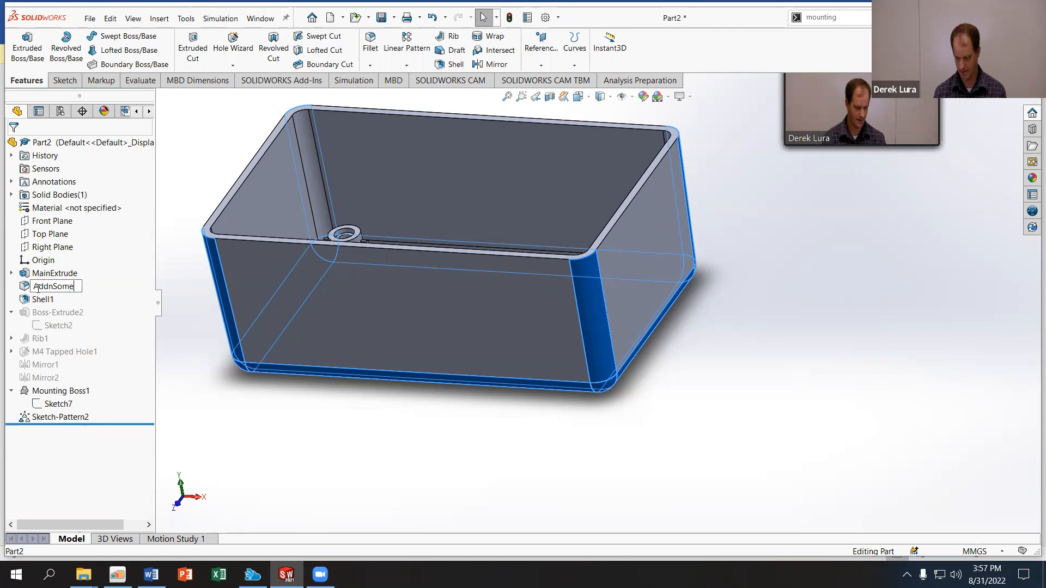
type("Rounds")
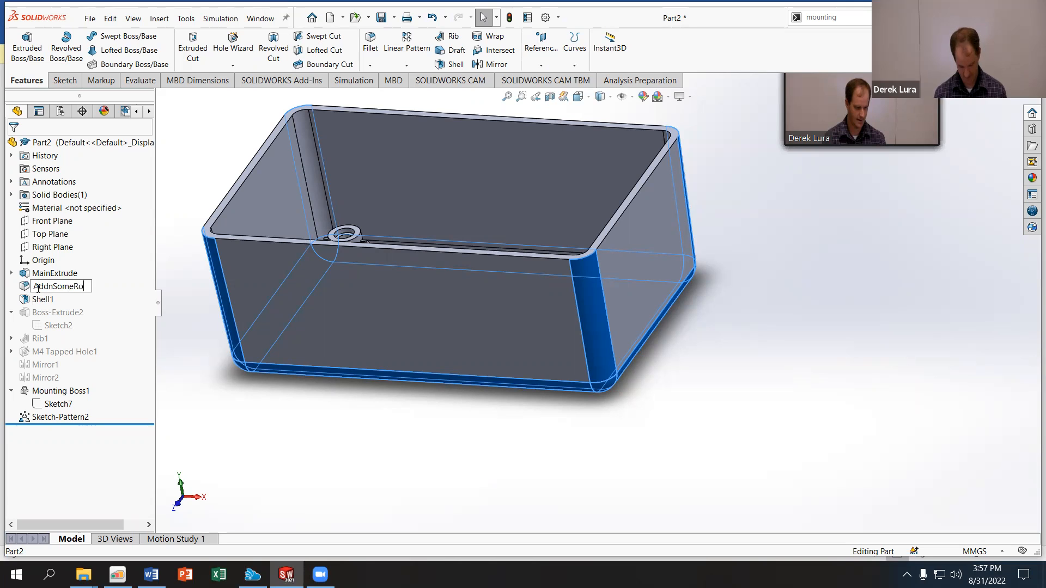
key("Return")
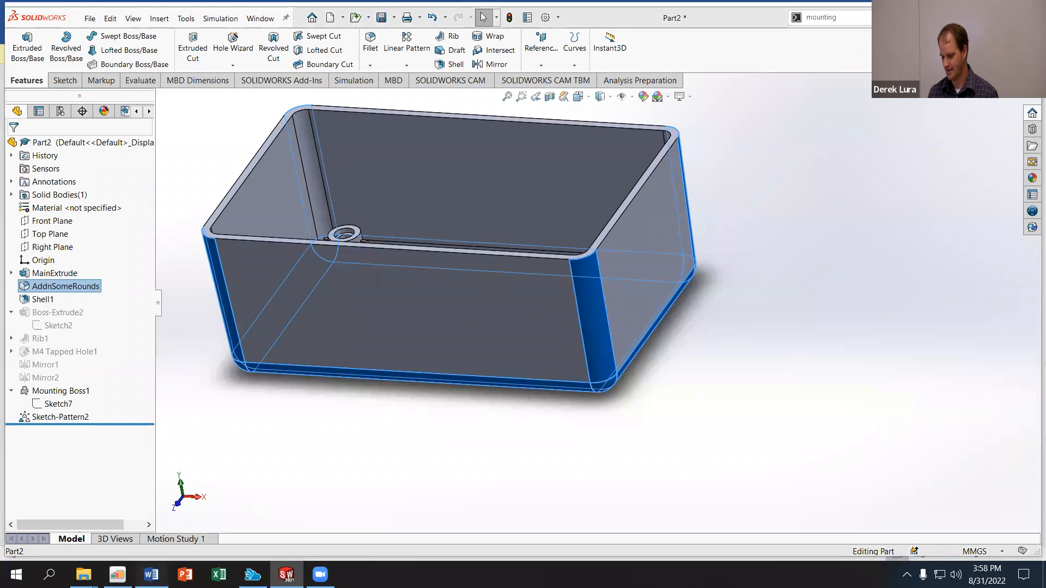
Step: Switch to the Word lesson document to check the design table creation instructions in Part 2, and return to SOLIDWORKS
left_click(150, 575)
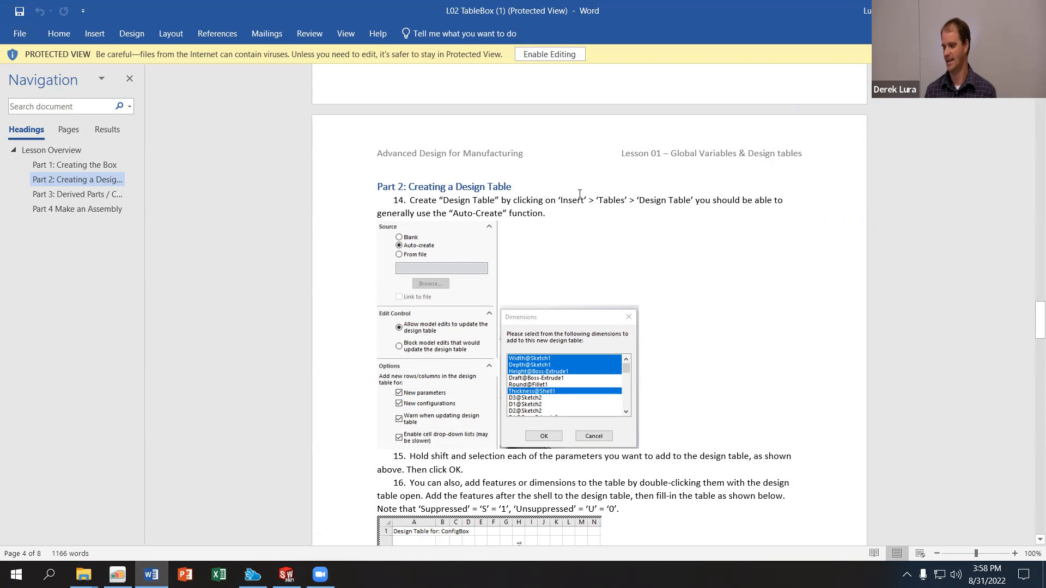
left_click(967, 10)
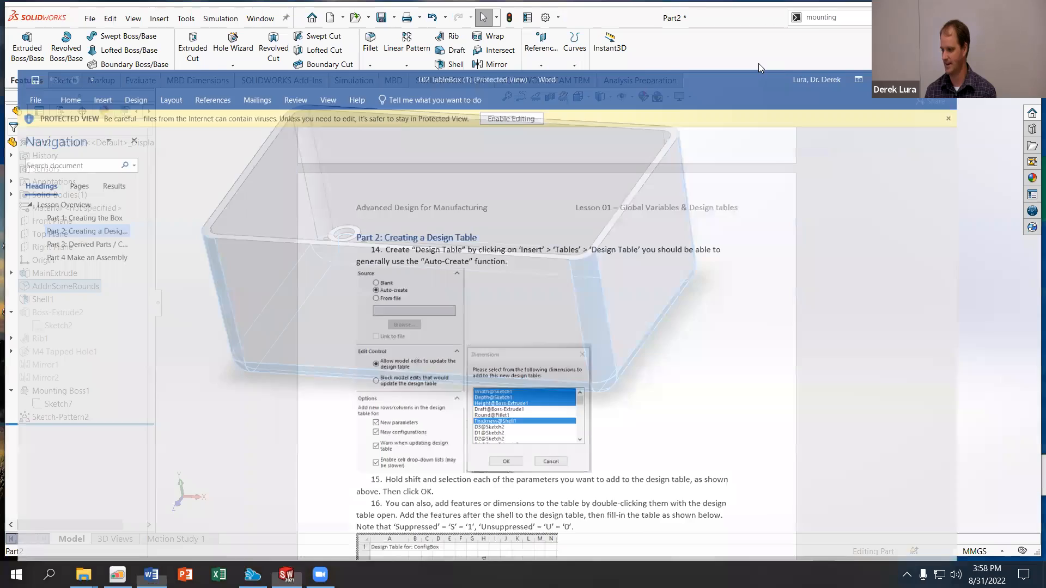
double_click(831, 18)
type("Des")
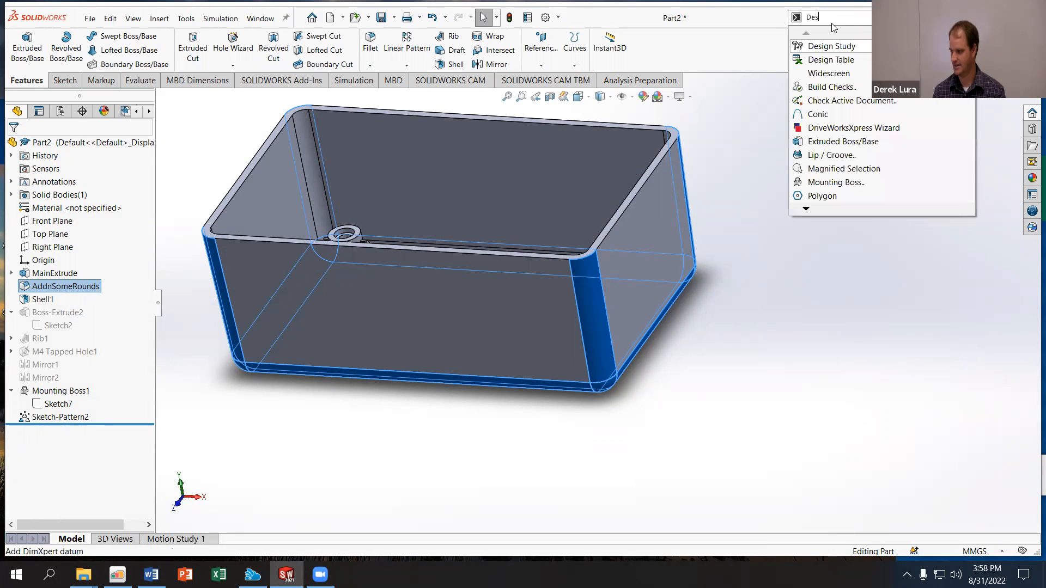
left_click(839, 60)
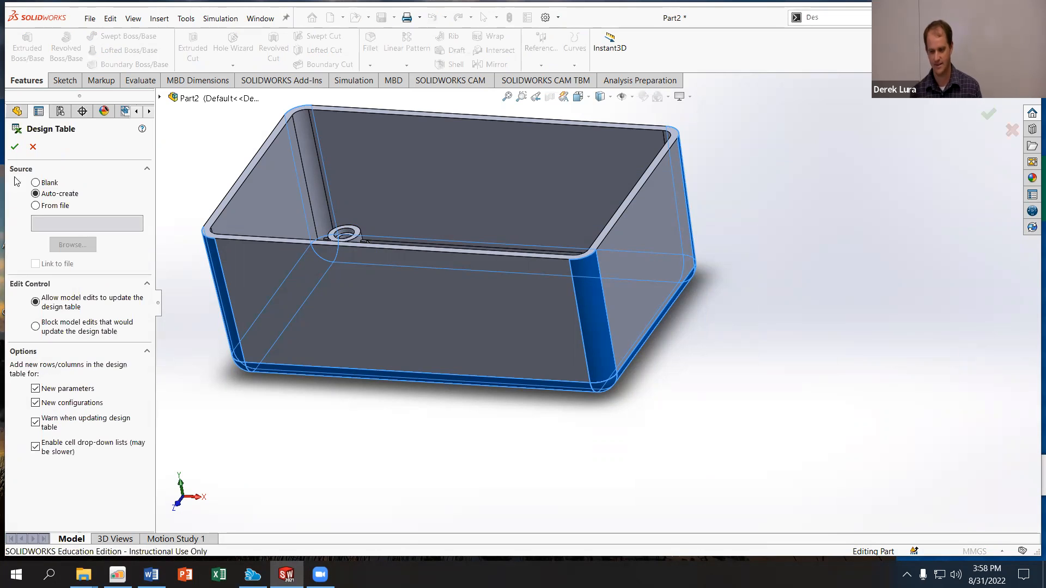
left_click(33, 146)
Step: Insert a design table into the box part
left_click(161, 19)
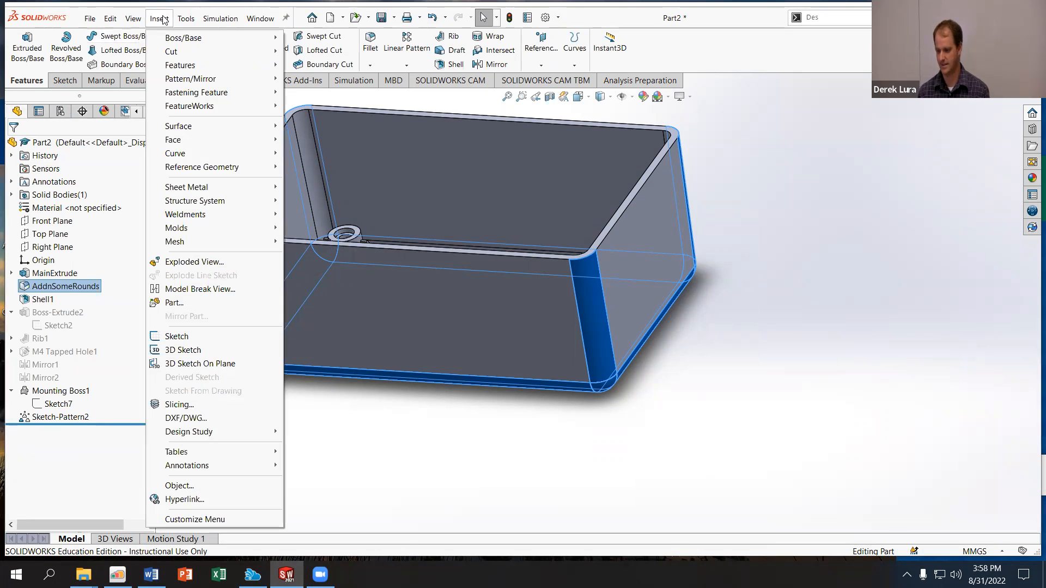
mouse_move(264, 453)
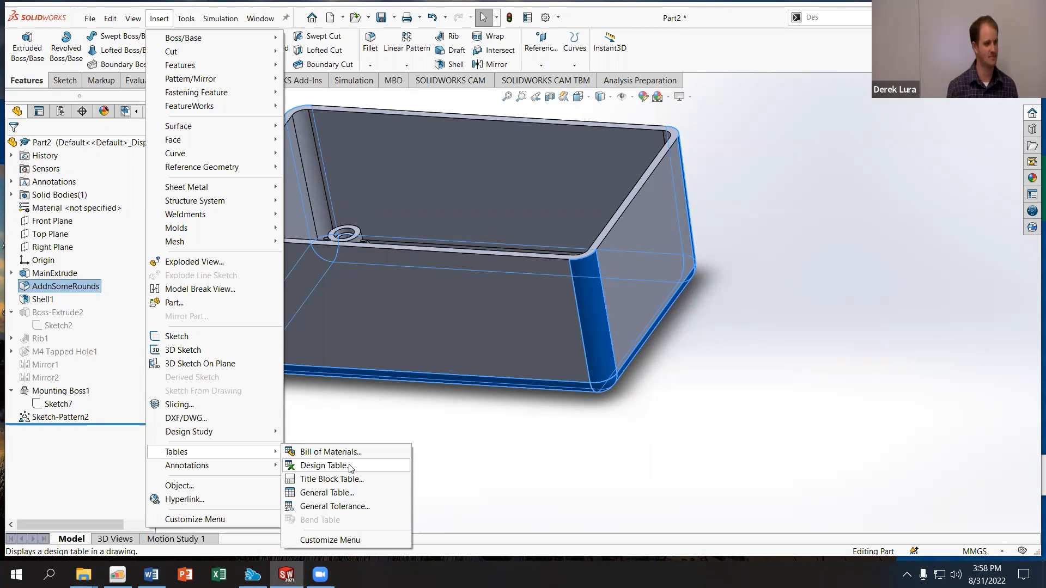
Step: Insert an auto-created design table and select the dimensions Width@Sketch1, Length@Sketch1, Height@MainExtrude and Thickness@Shell1 for it
left_click(324, 466)
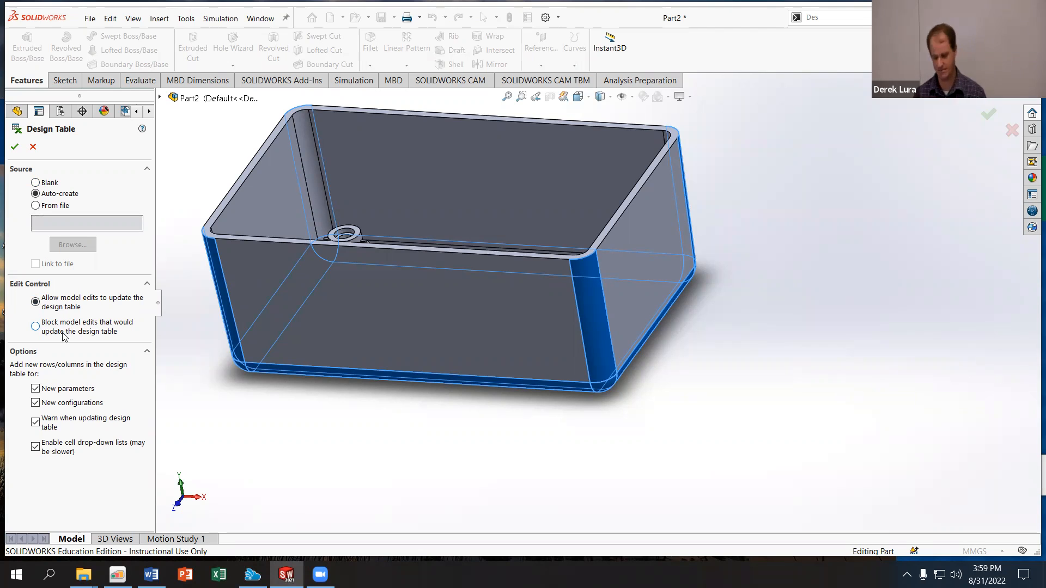
left_click(14, 150)
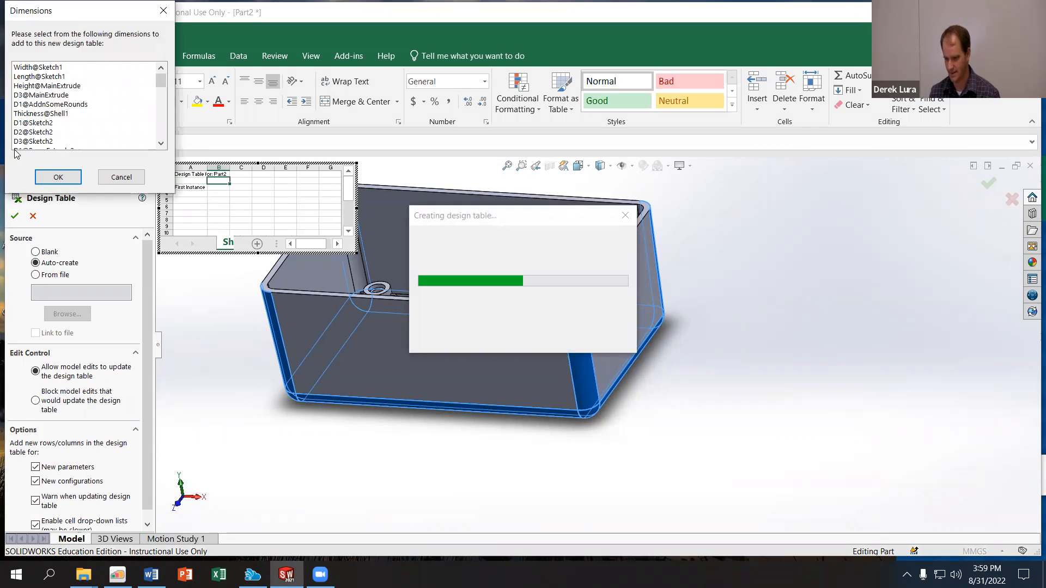
left_click(55, 67)
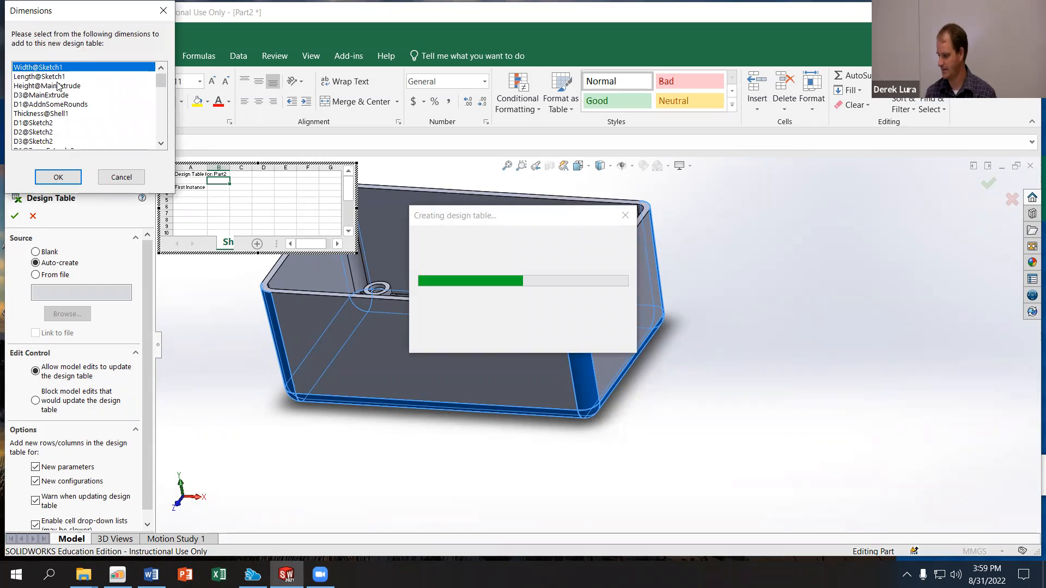
left_click(57, 83)
left_click(53, 68)
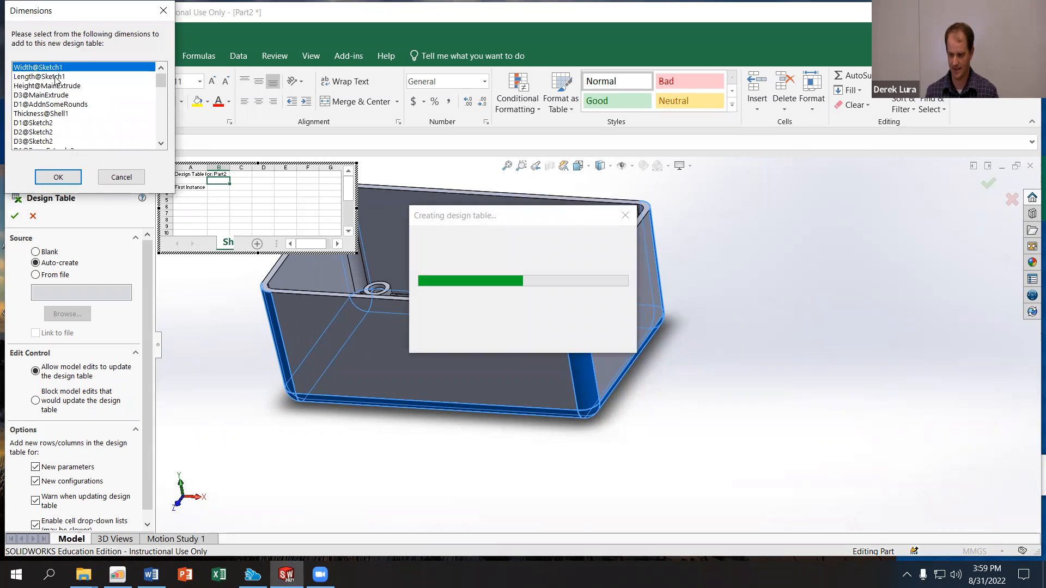
left_click(55, 80, "ctrl")
left_click(57, 86, "ctrl")
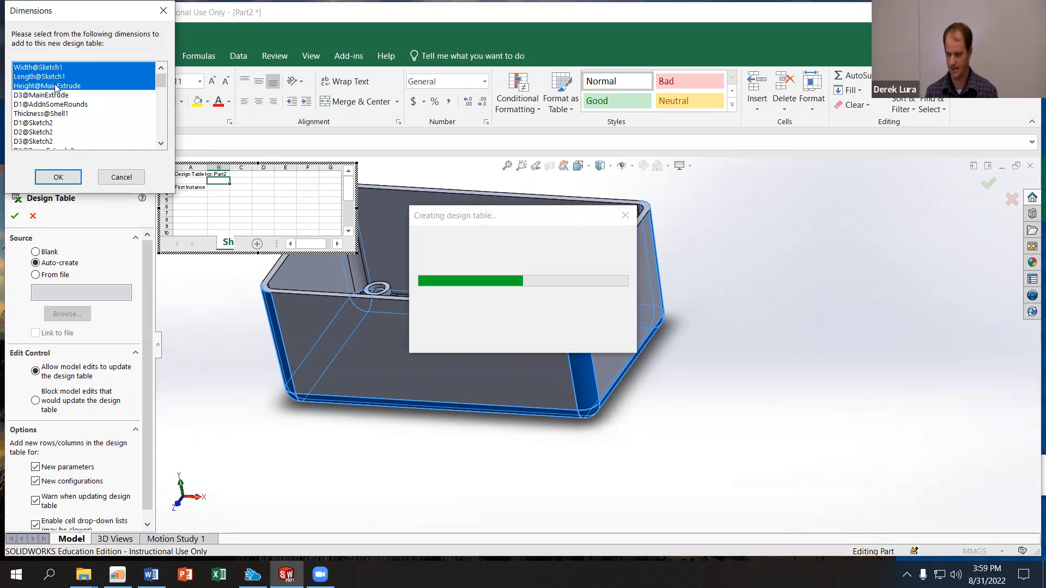
left_click(66, 113, "ctrl")
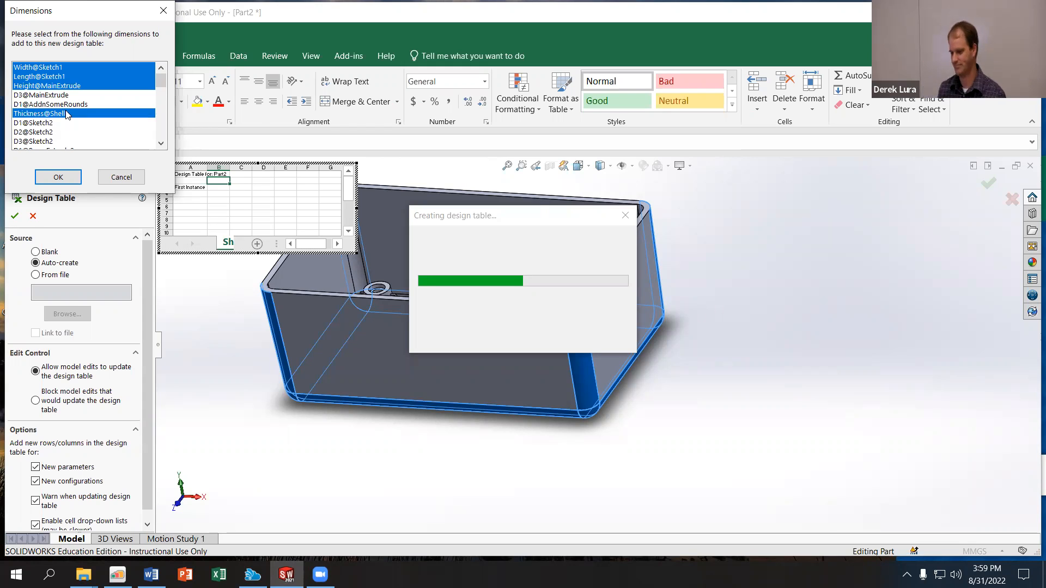
Step: Look through the remaining dimensions available for the design table, down to the Mounting Boss1 ones
scroll(61, 127, "down", 2)
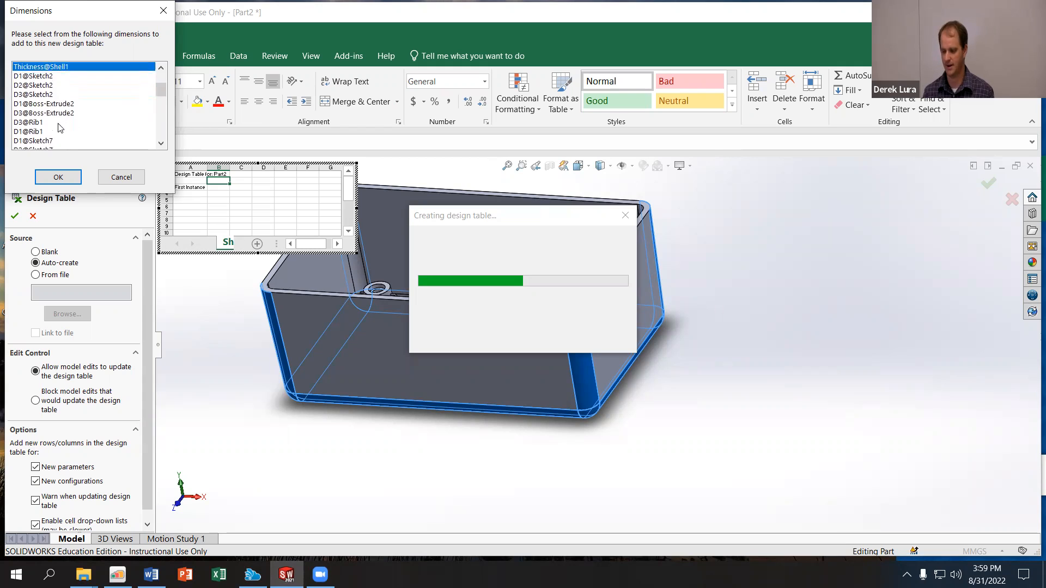
scroll(82, 106, "down", 3)
scroll(84, 104, "down", 1)
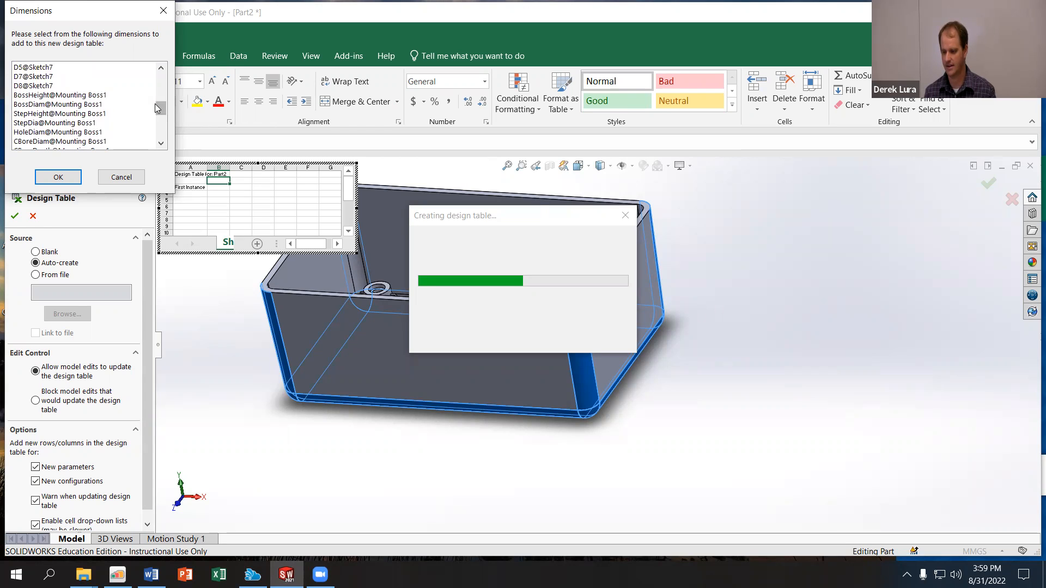
scroll(134, 111, "up", 3)
scroll(135, 112, "up", 1)
scroll(111, 109, "up", 1)
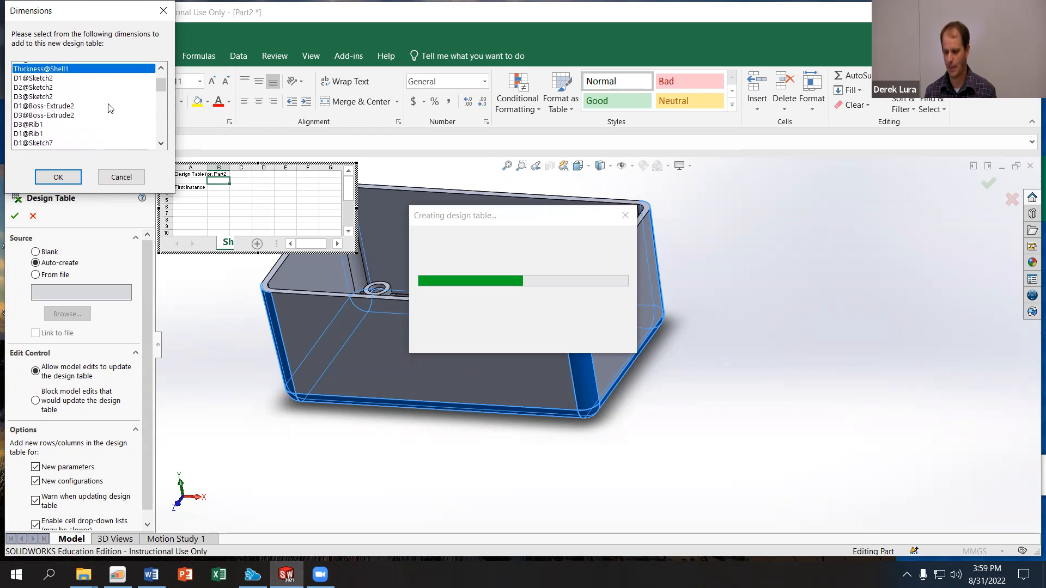
scroll(91, 99, "up", 1)
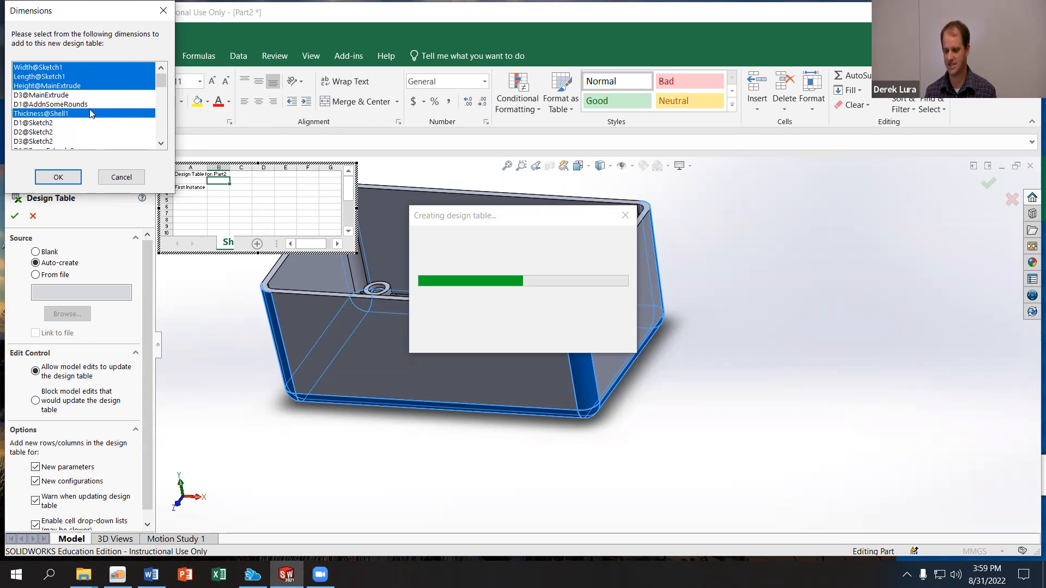
scroll(81, 134, "down", 7)
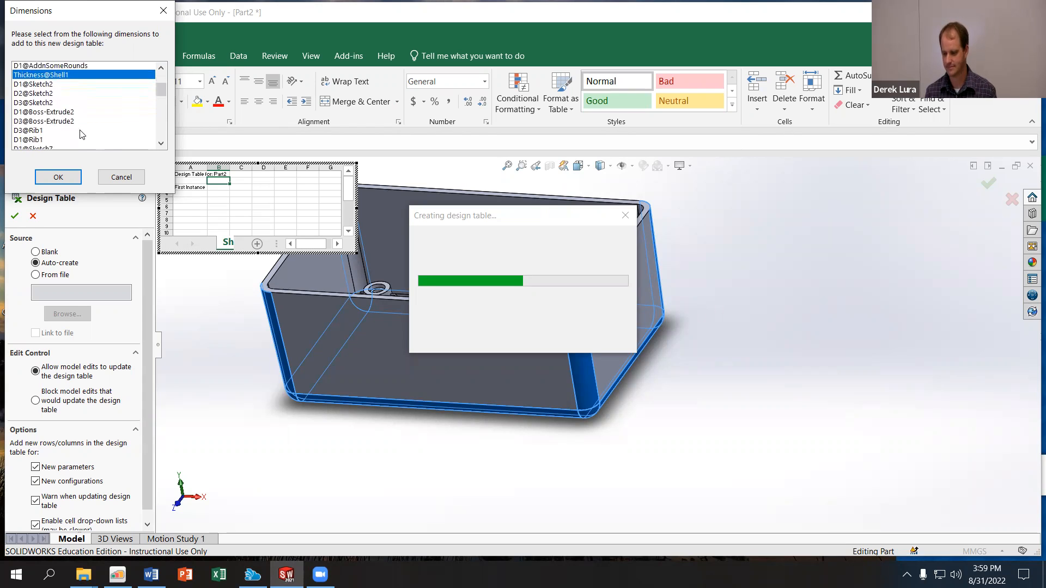
scroll(87, 135, "down", 5)
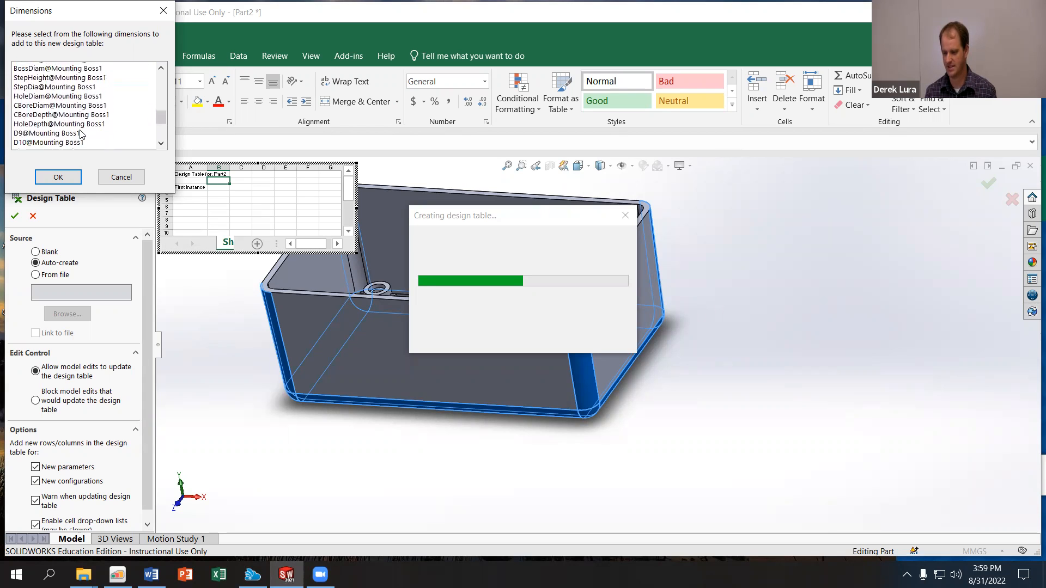
scroll(92, 135, "down", 1)
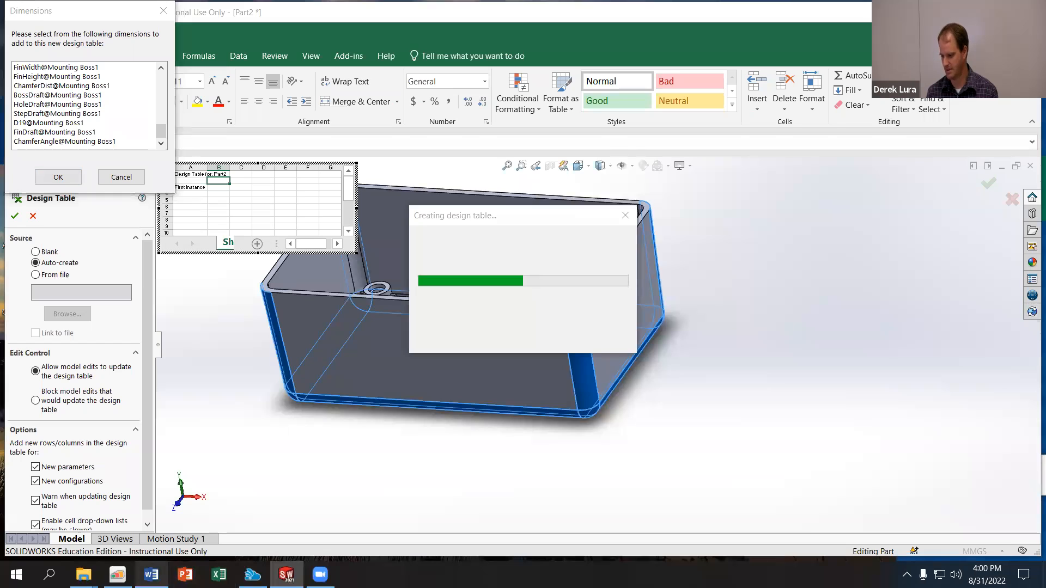
Step: Check the design table instructions in the Word lesson document, then return to SOLIDWORKS
left_click(151, 574)
scroll(458, 352, "down", 1)
scroll(457, 352, "down", 3)
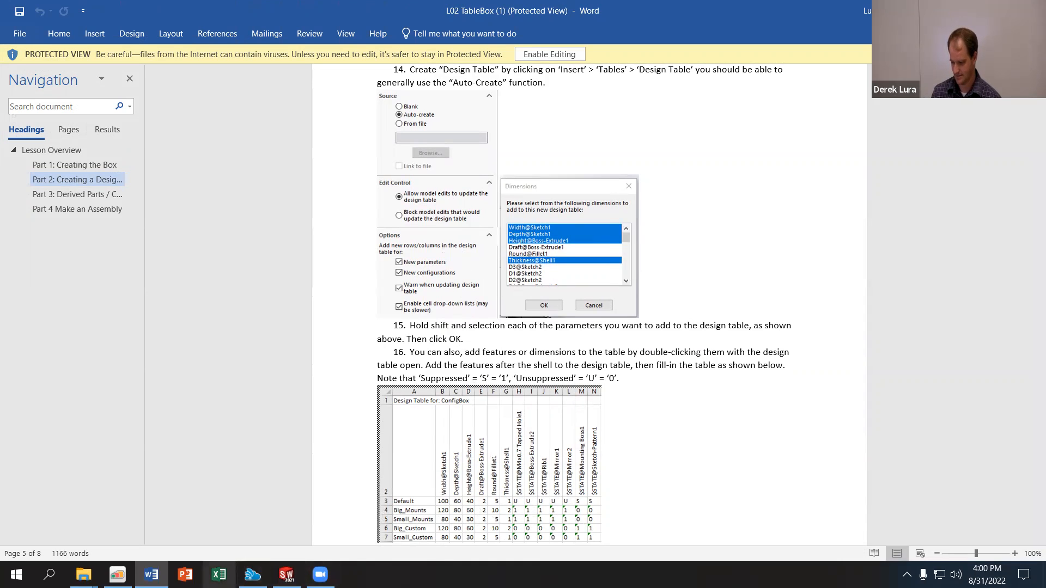
left_click(151, 575)
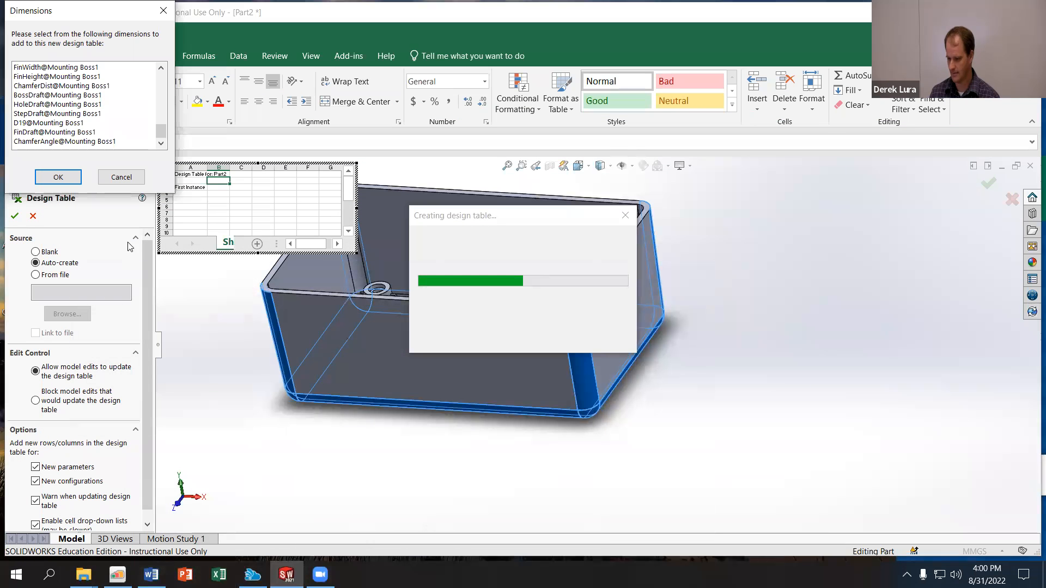
Step: Generate the design table with the selected dimensions and enlarge its worksheet frame to show more rows and columns
scroll(152, 112, "up", 1)
left_click_drag(161, 126, 150, 41)
left_click(67, 176)
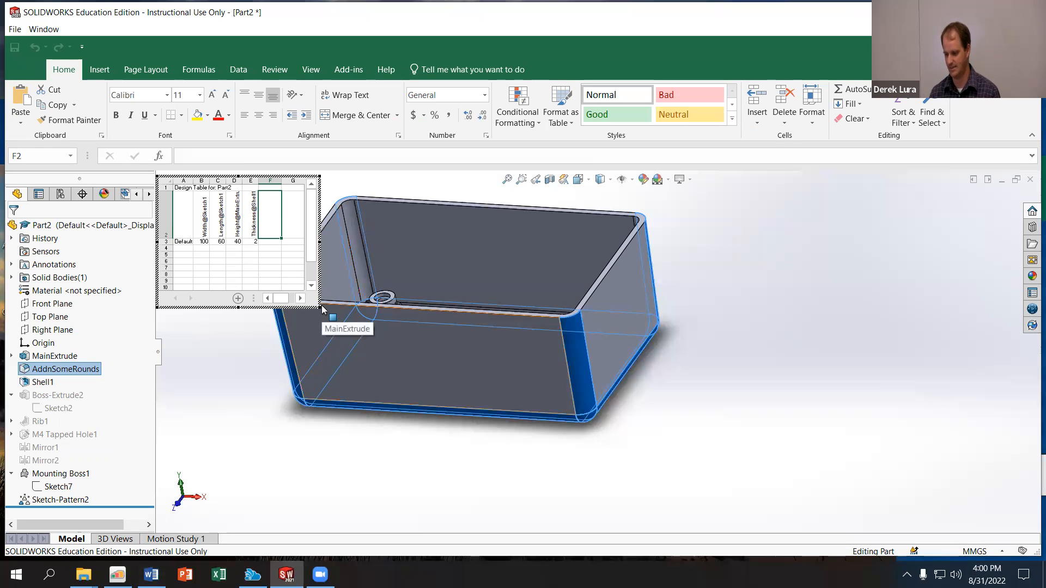
left_click_drag(320, 306, 484, 419)
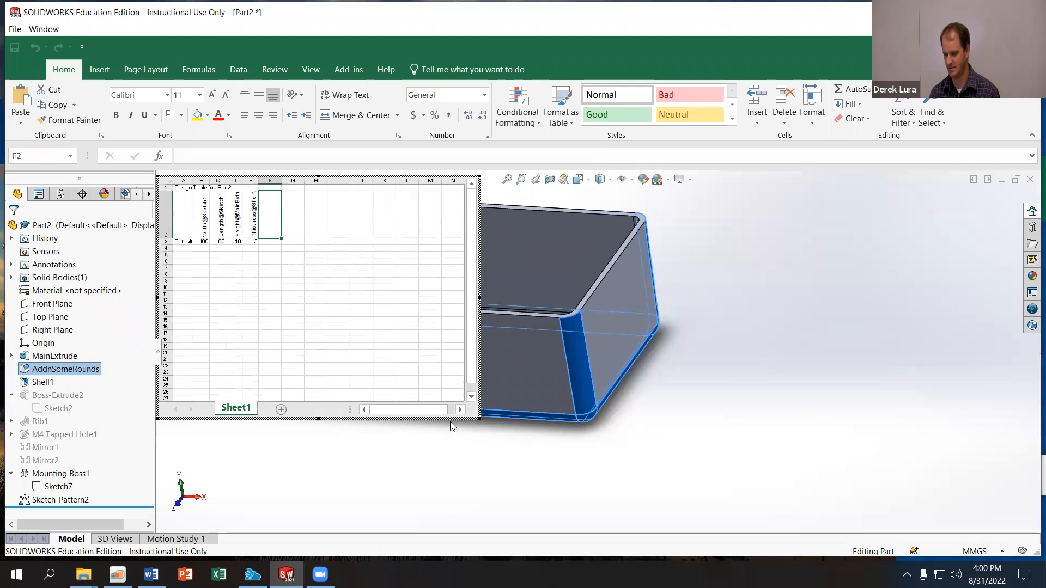
Step: Following the Word instructions, add the suppression states of Boss-Extrude2, Rib1, M4 Tapped Hole1, Mirror1 and Mirror2 to the design table
left_click(152, 574)
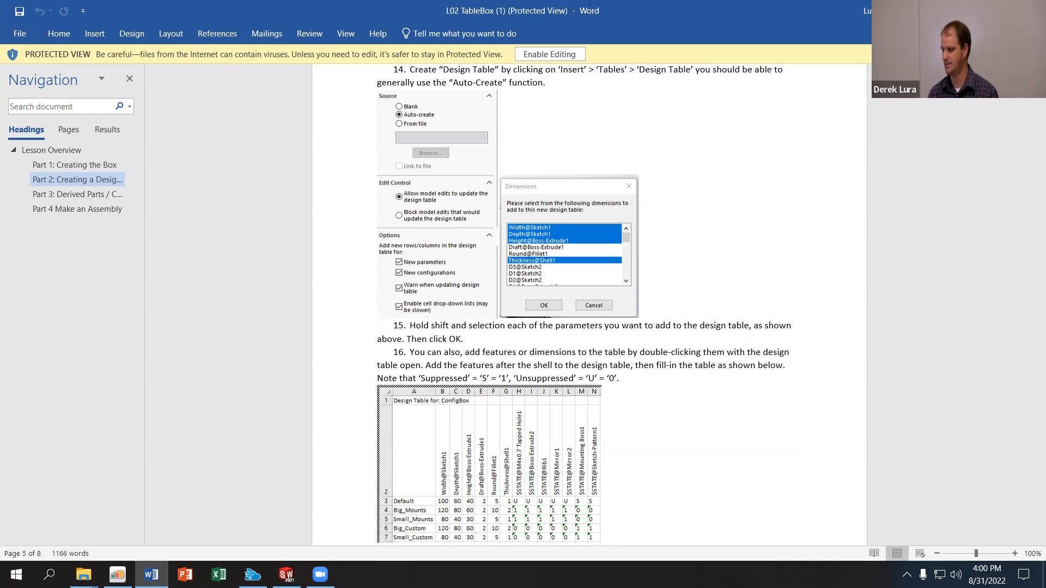
key("alt+Tab")
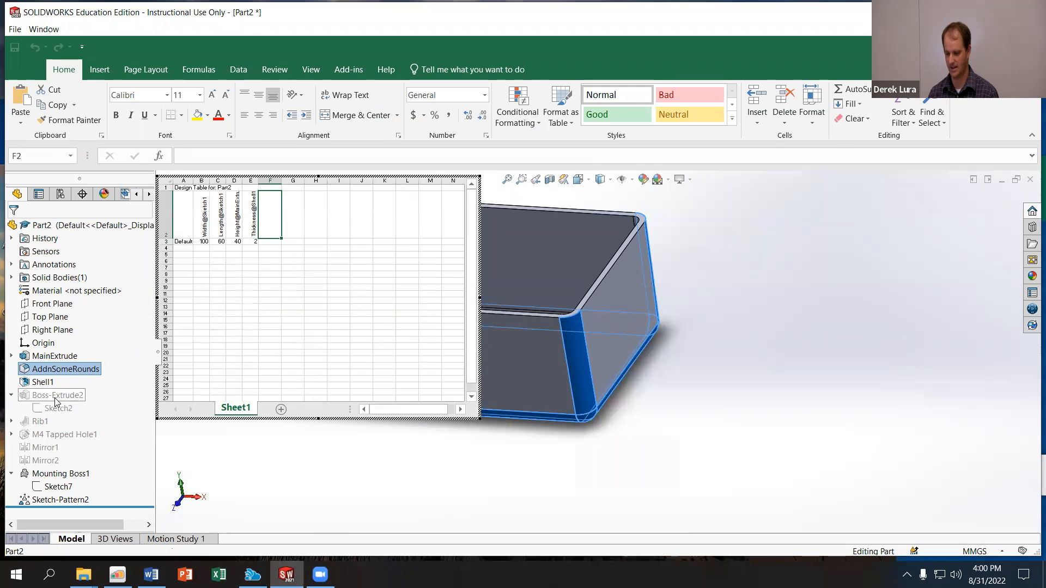
double_click(54, 397)
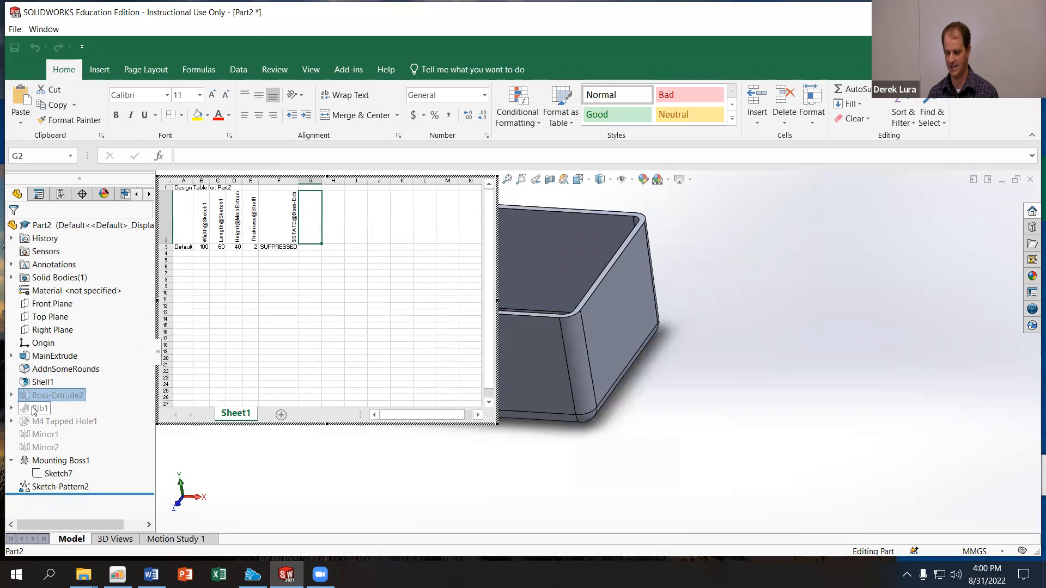
double_click(35, 409)
double_click(43, 434)
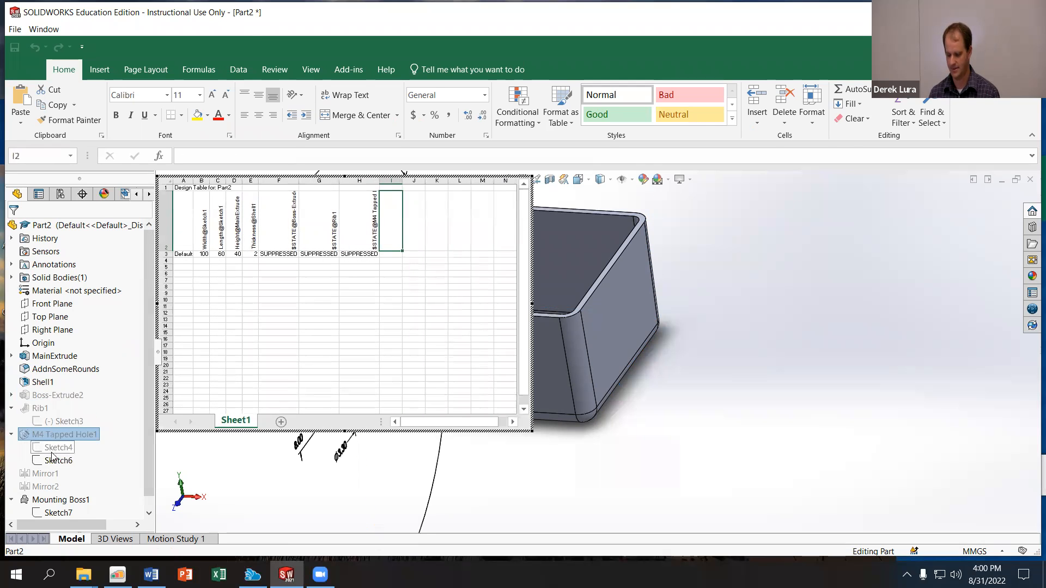
double_click(42, 473)
double_click(46, 486)
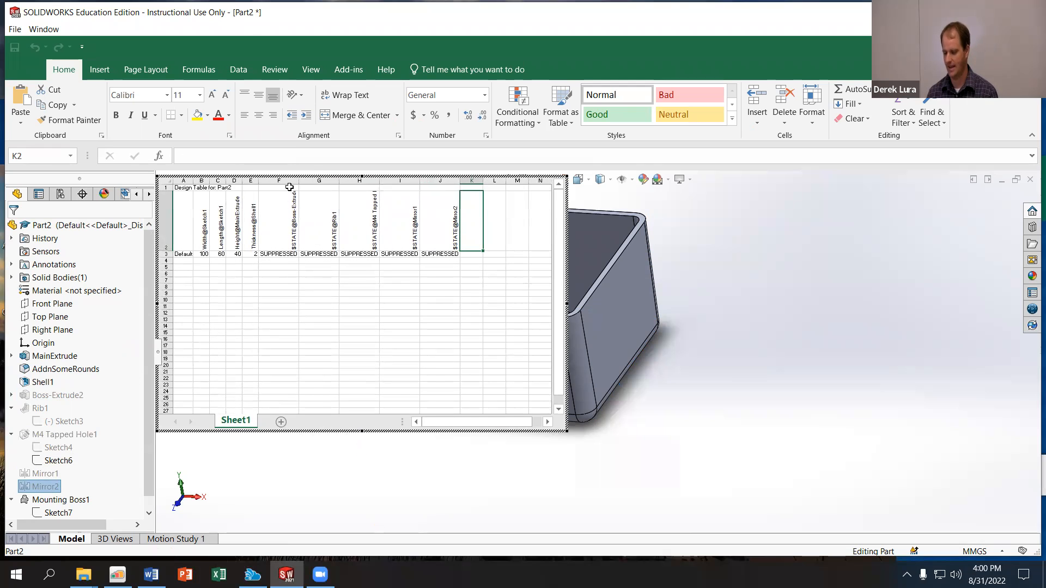
Step: Enlarge the design table's worksheet frame further to make room for additional columns
right_click(346, 349)
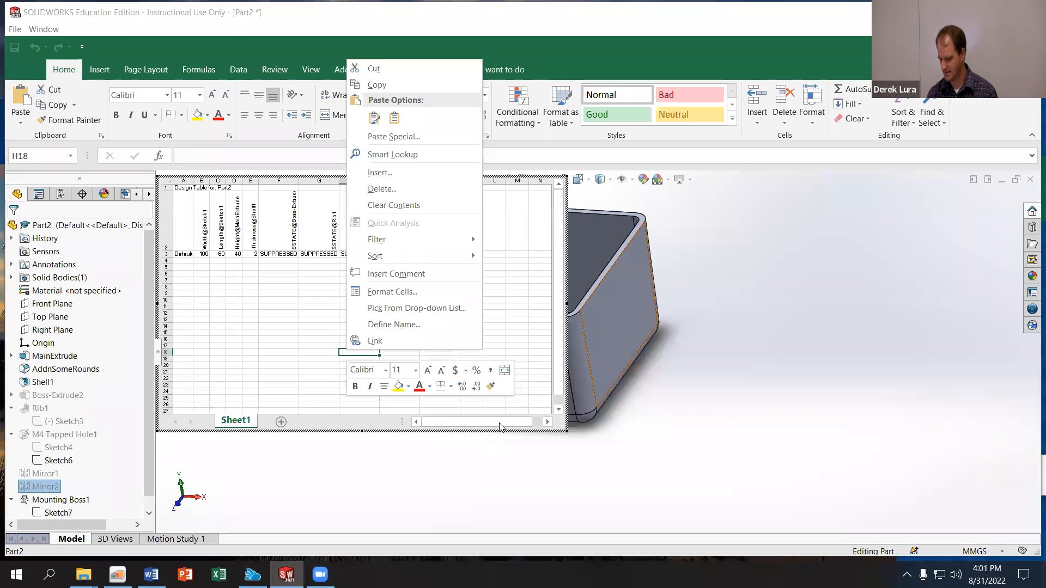
left_click(565, 434)
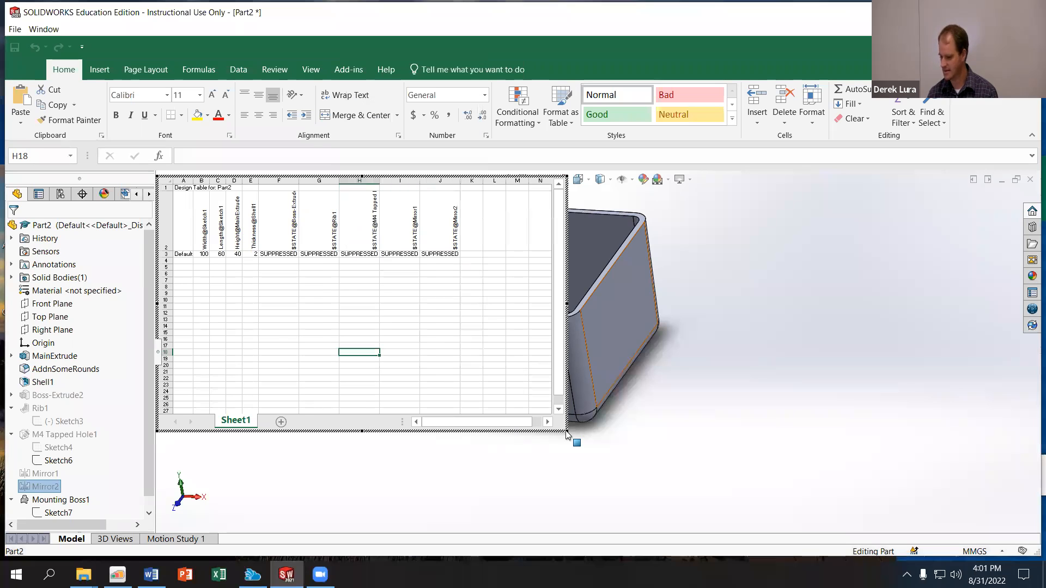
left_click_drag(565, 430, 635, 464)
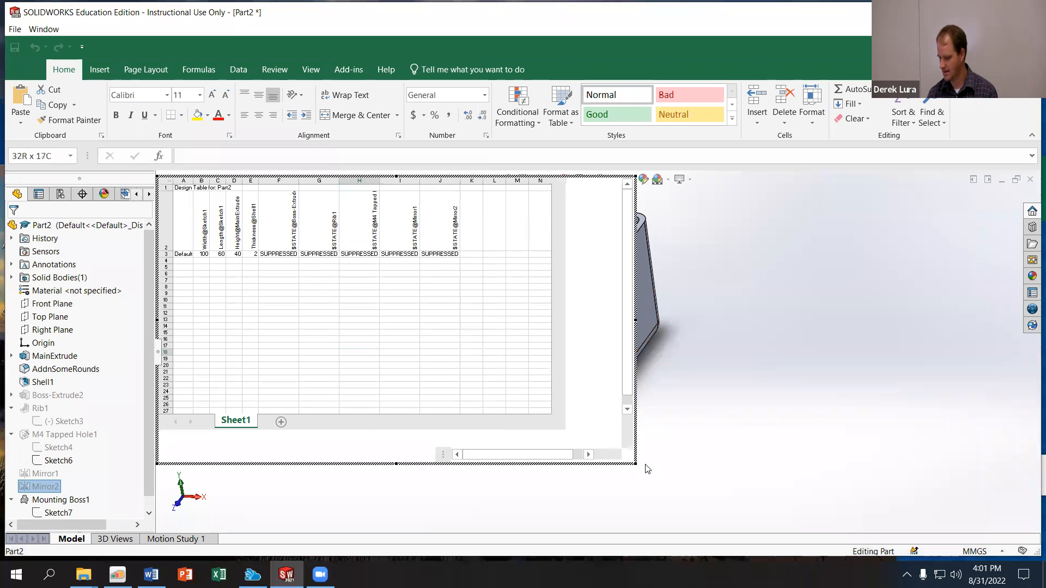
Step: Open Windows Magnifier and zoom in beyond 200% to read the design table's column headings and Default row
key("super")
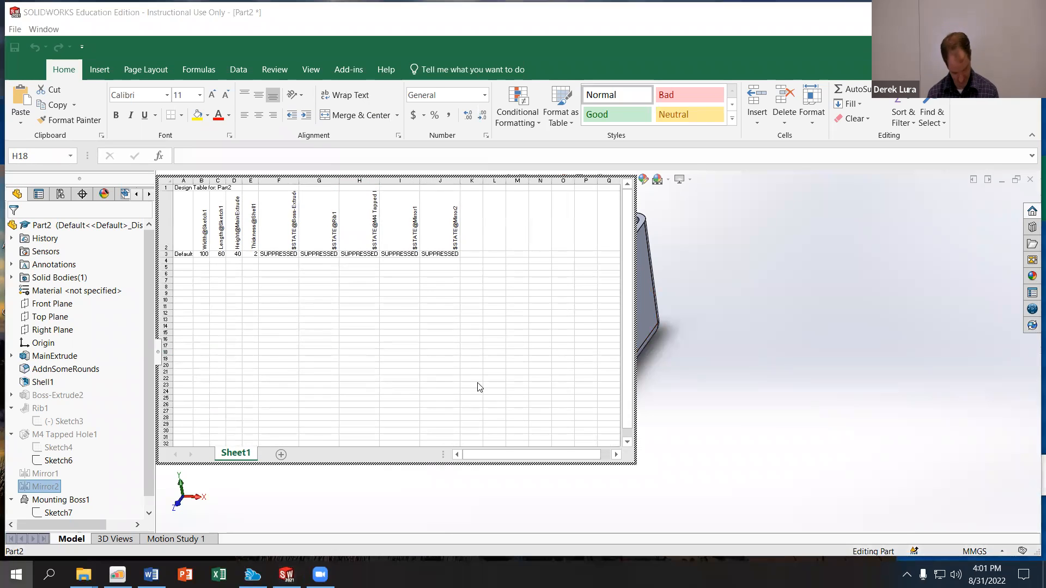
type("ma")
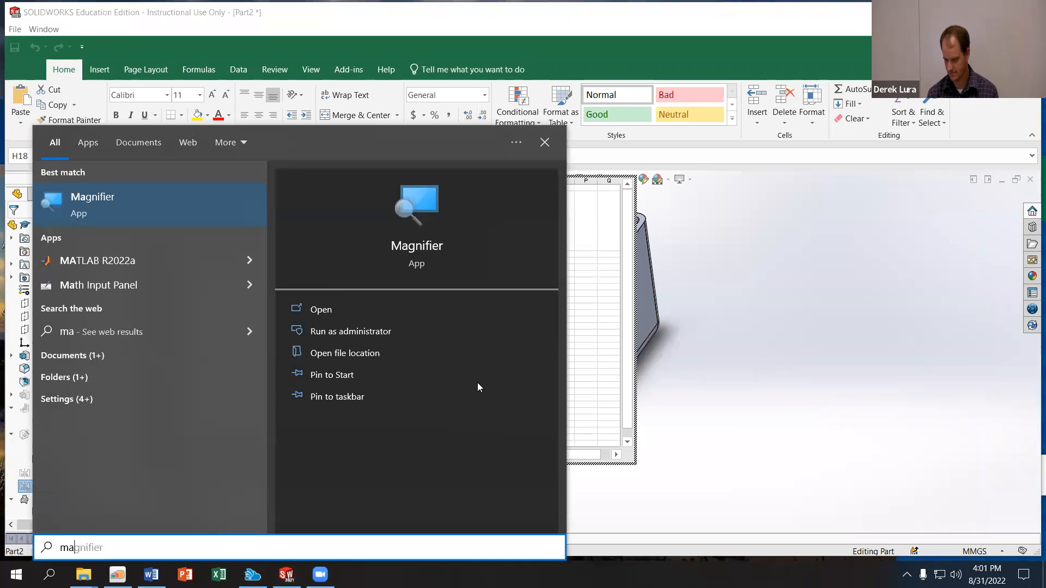
left_click(169, 203)
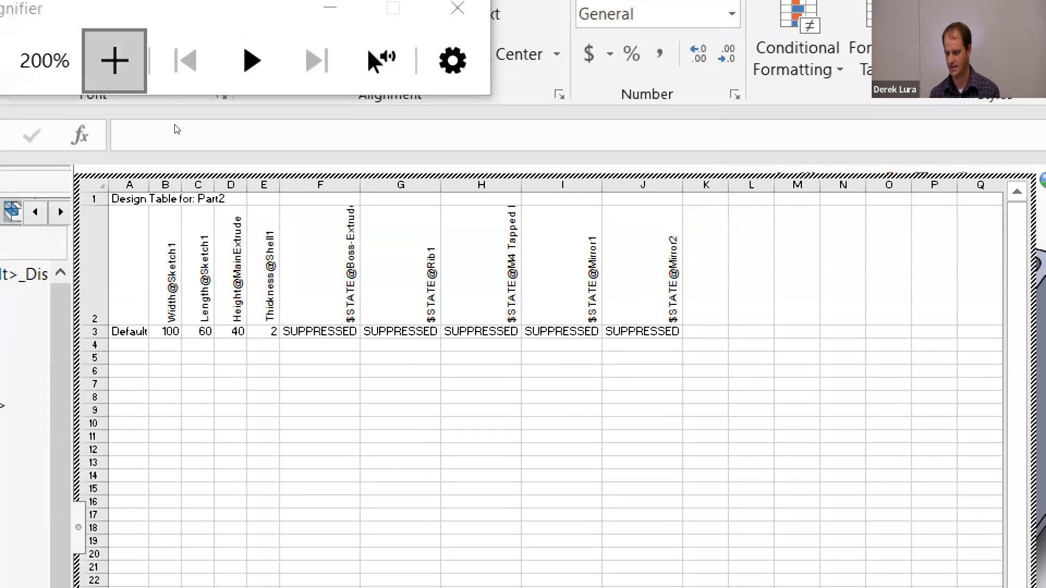
key("super+plus")
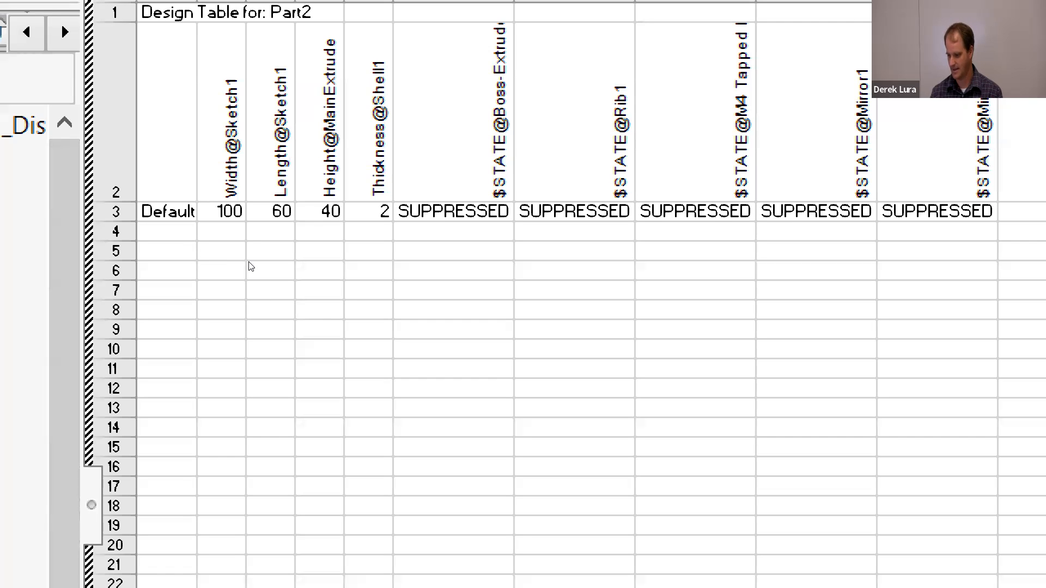
left_click(368, 388)
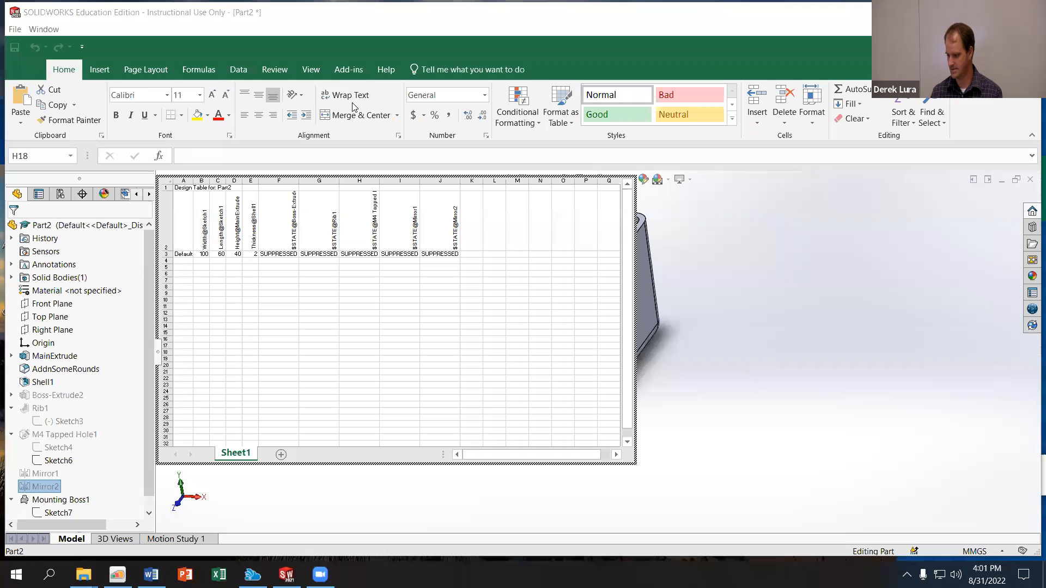
Step: Add the suppression states of Mounting Boss1 and Sketch-Pattern2 to the design table, starting at cell K2
scroll(123, 372, "down", 1)
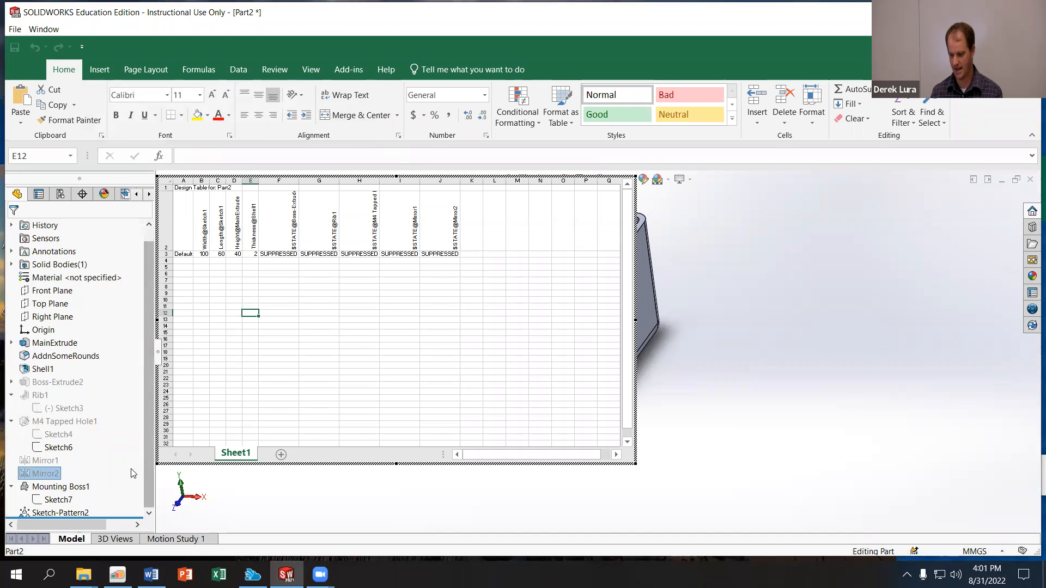
left_click(465, 243)
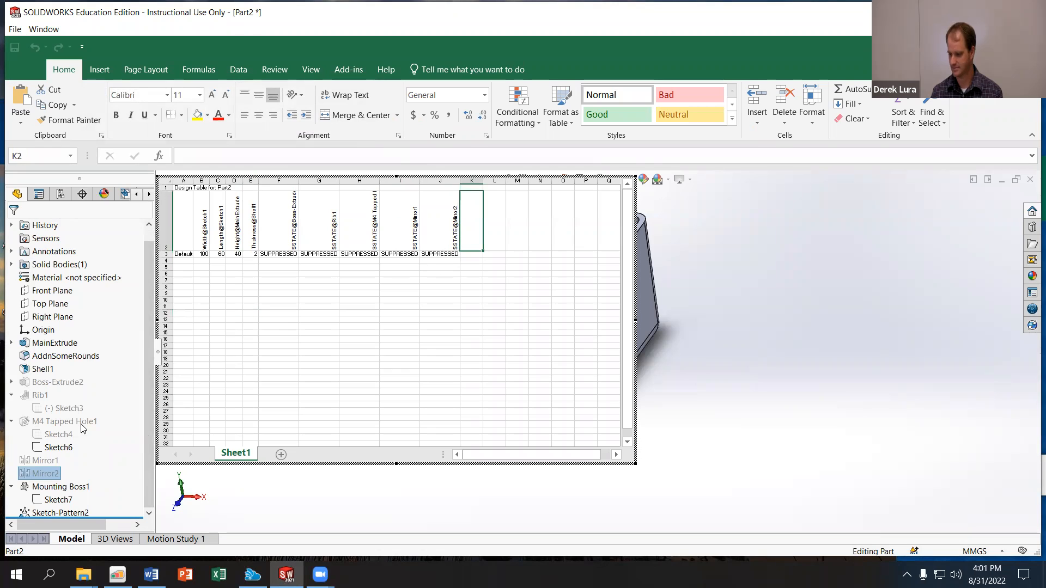
left_click(63, 486)
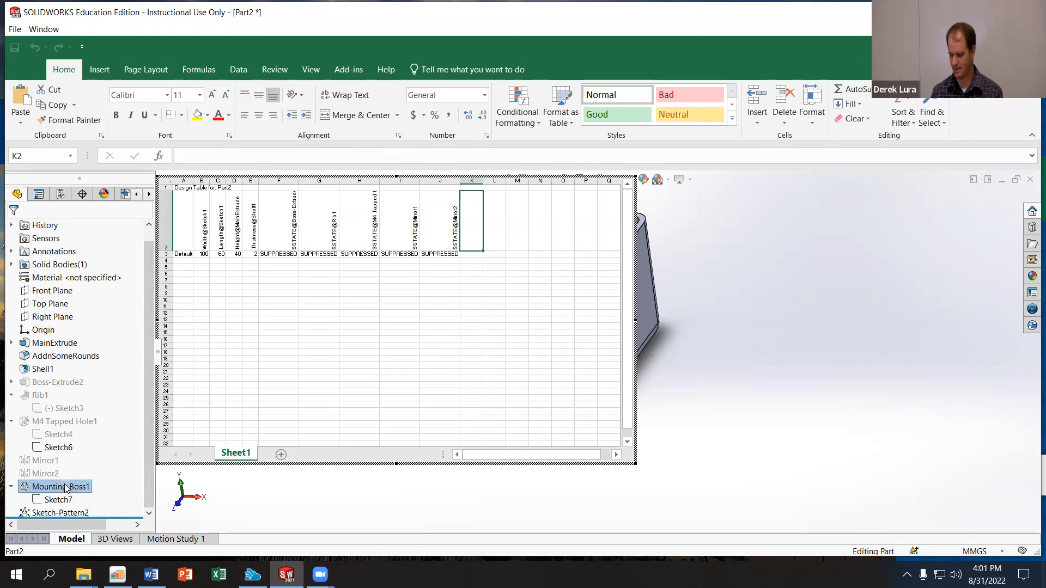
double_click(62, 486)
double_click(60, 512)
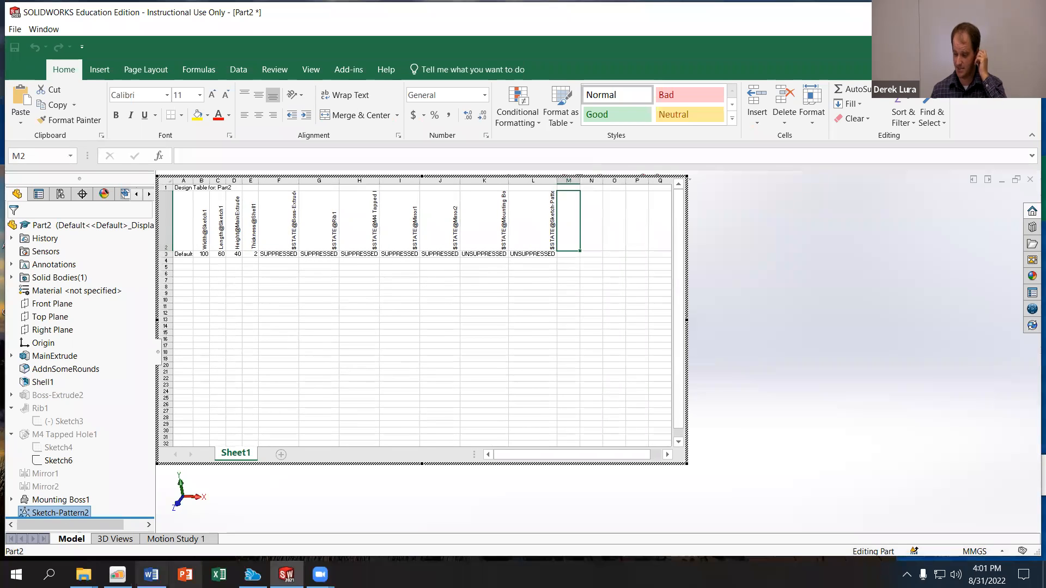
Step: Check the example table in the Word instructions and name the first configuration below Default Big_Mount in cell A4
left_click(151, 575)
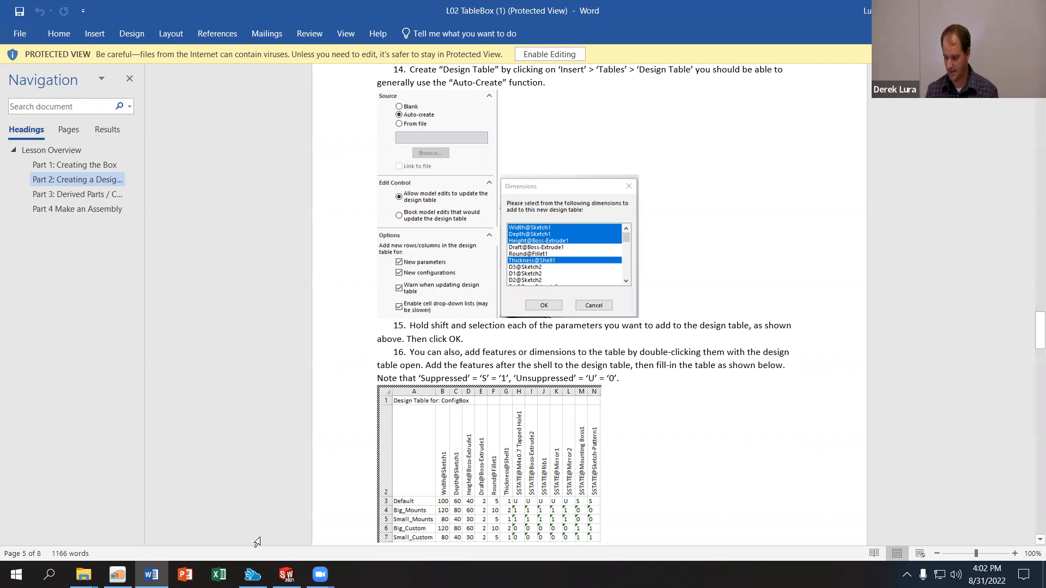
scroll(277, 372, "down", 3)
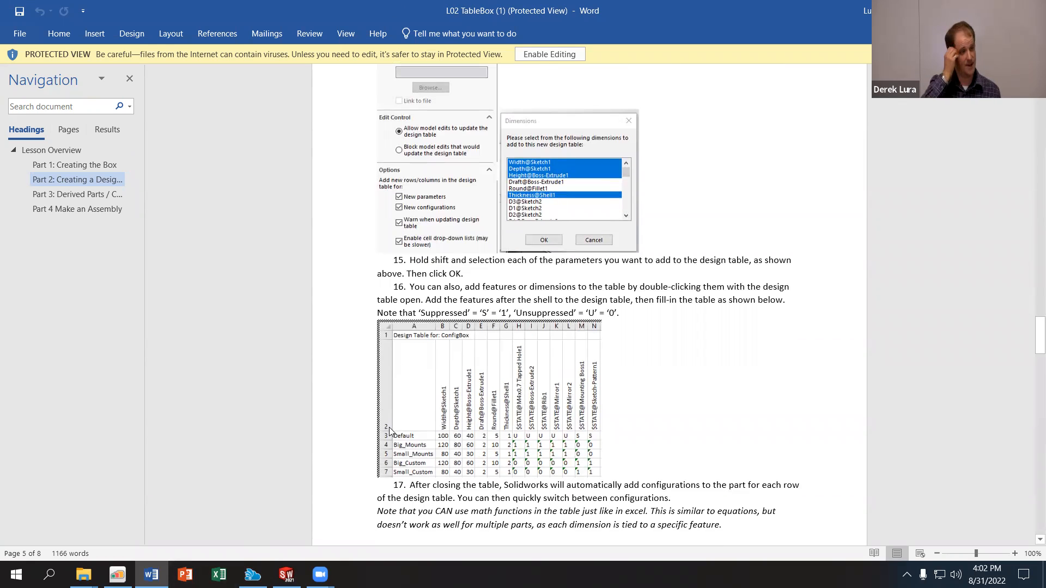
key("alt+Tab")
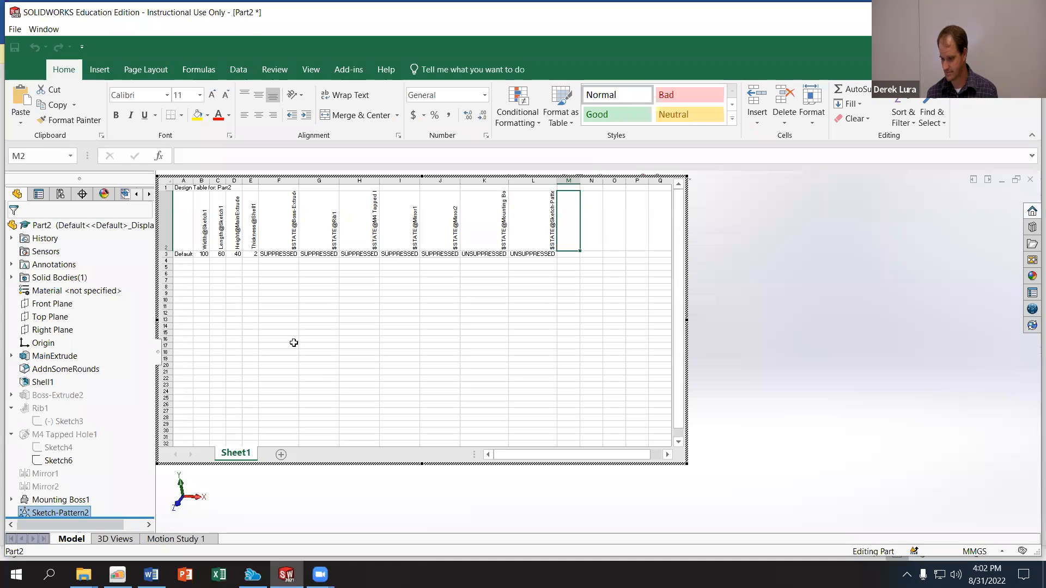
left_click(185, 259)
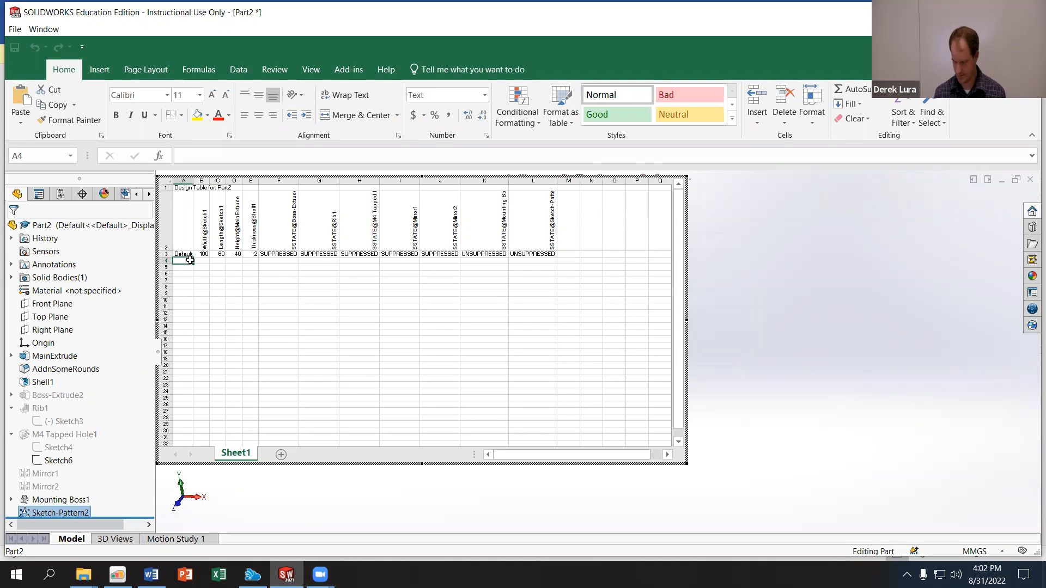
double_click(192, 261)
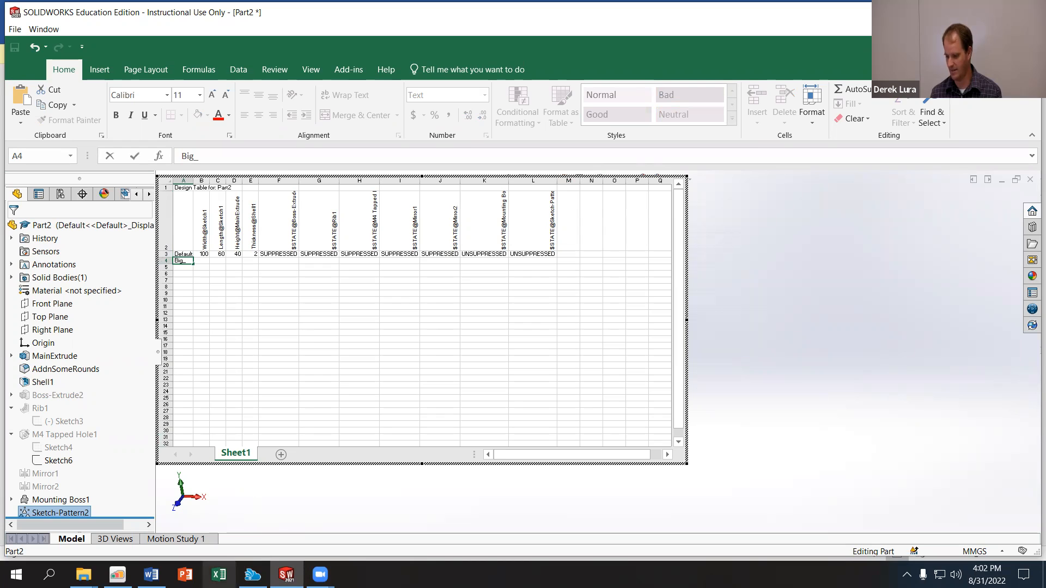
left_click(151, 575)
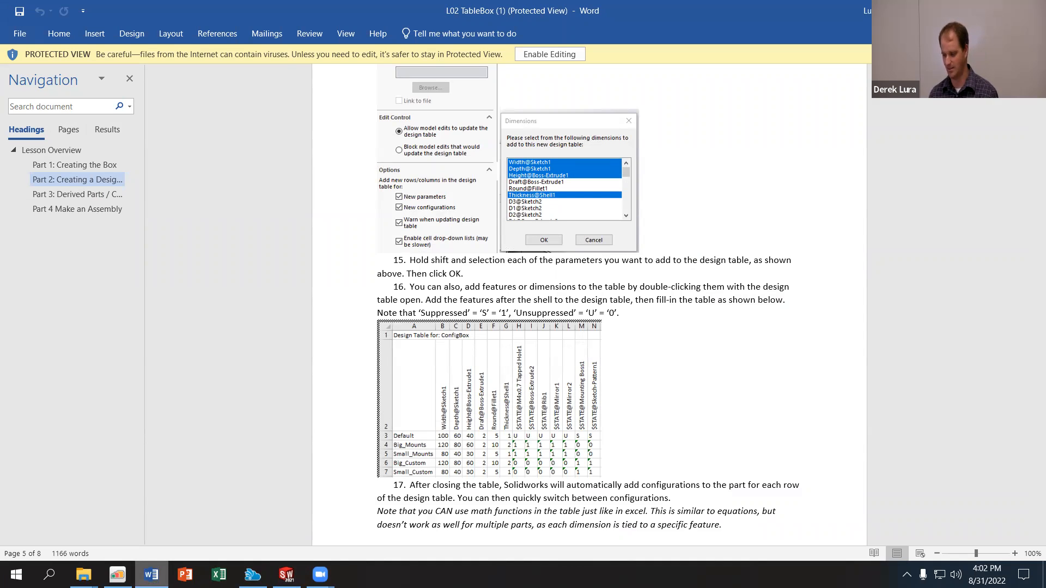
left_click(286, 575)
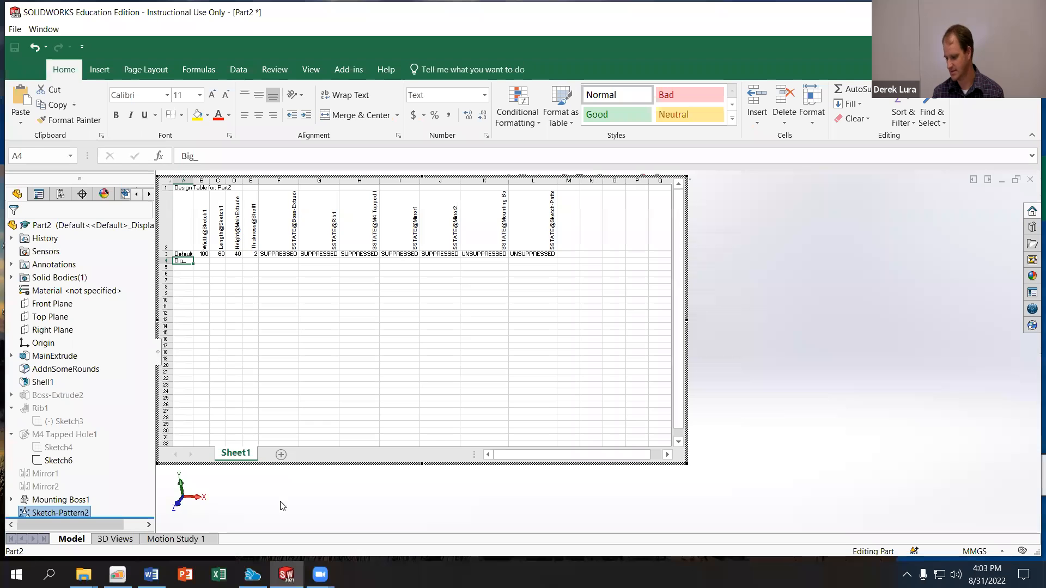
double_click(192, 262)
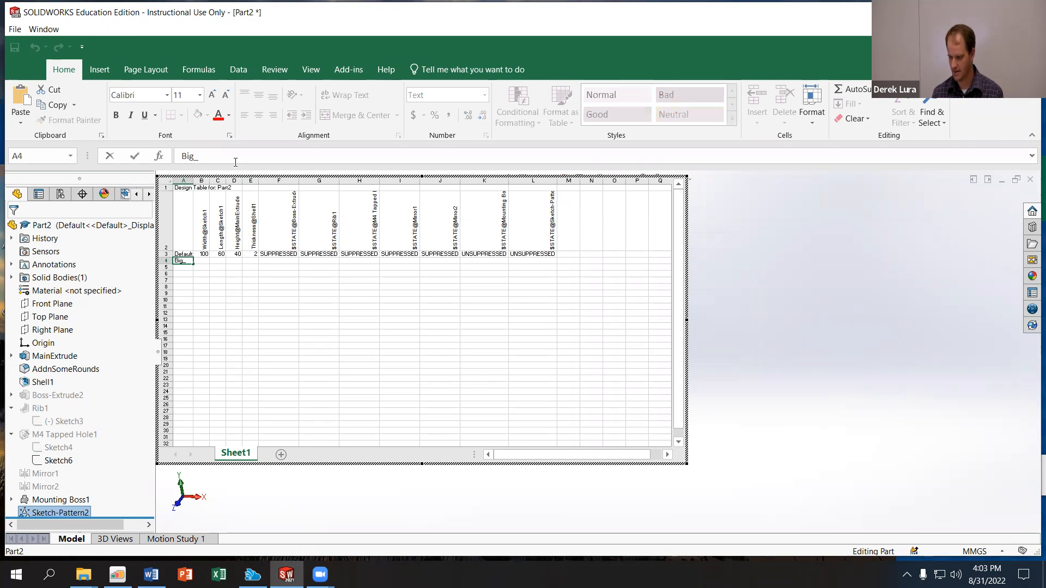
type("Mount")
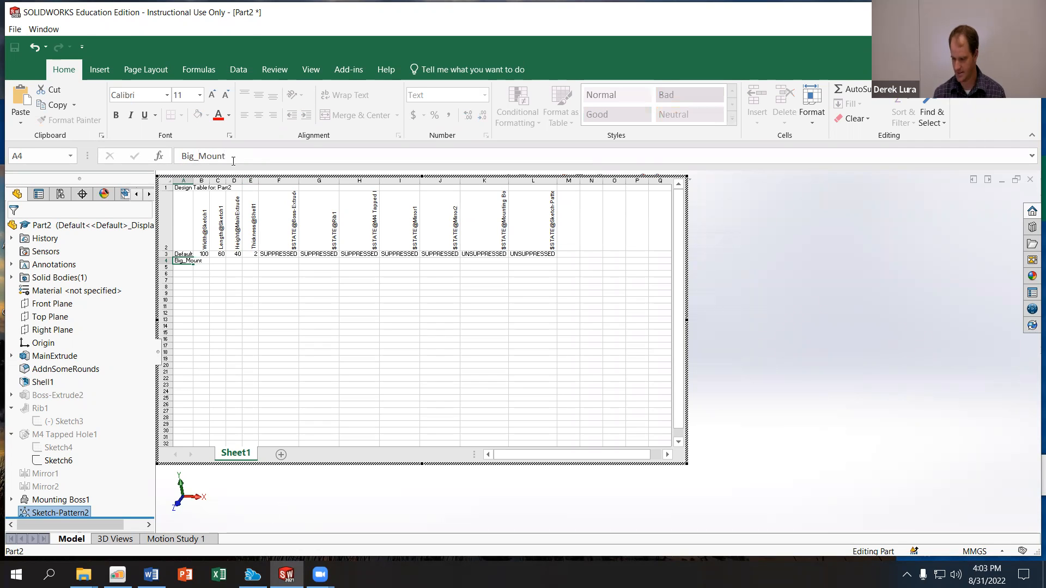
key("Return")
Step: Add three more configuration names in cells A5 to A7: Small_Mounts, Big_Custom and Small_Custom
left_click(232, 161)
type("Small_Mounts")
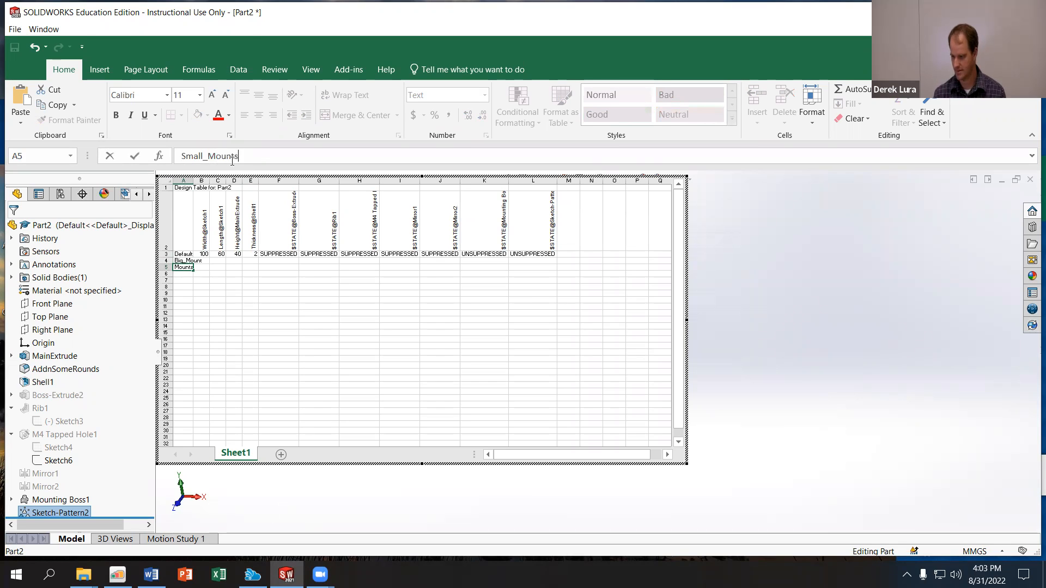
key("Return")
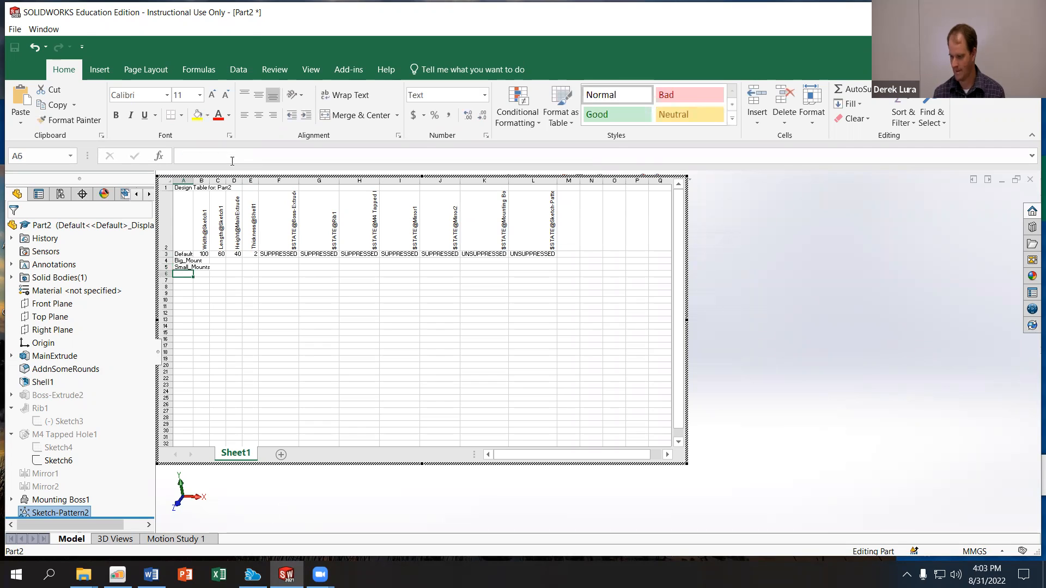
type("Bio")
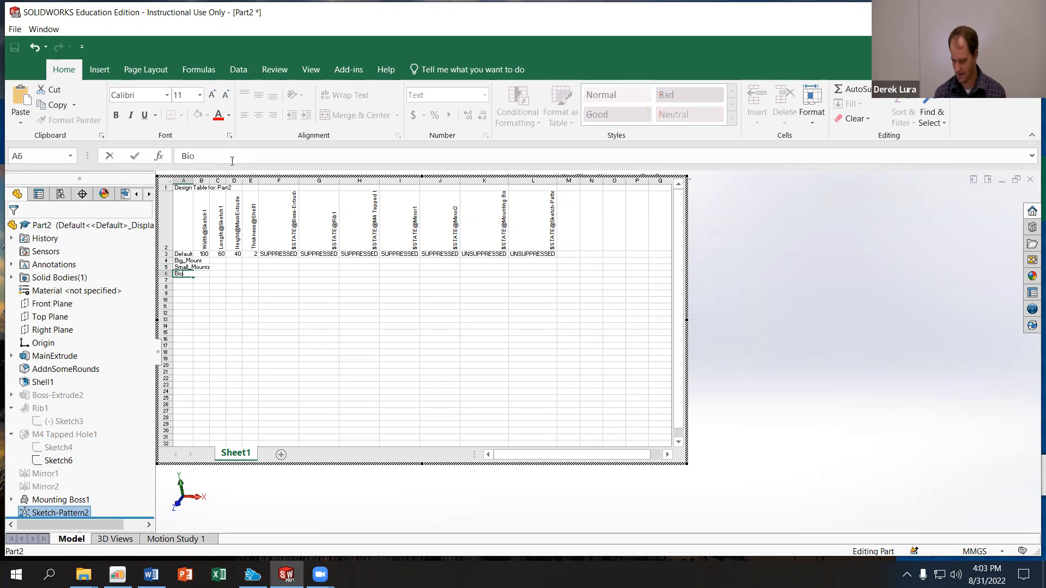
type("g")
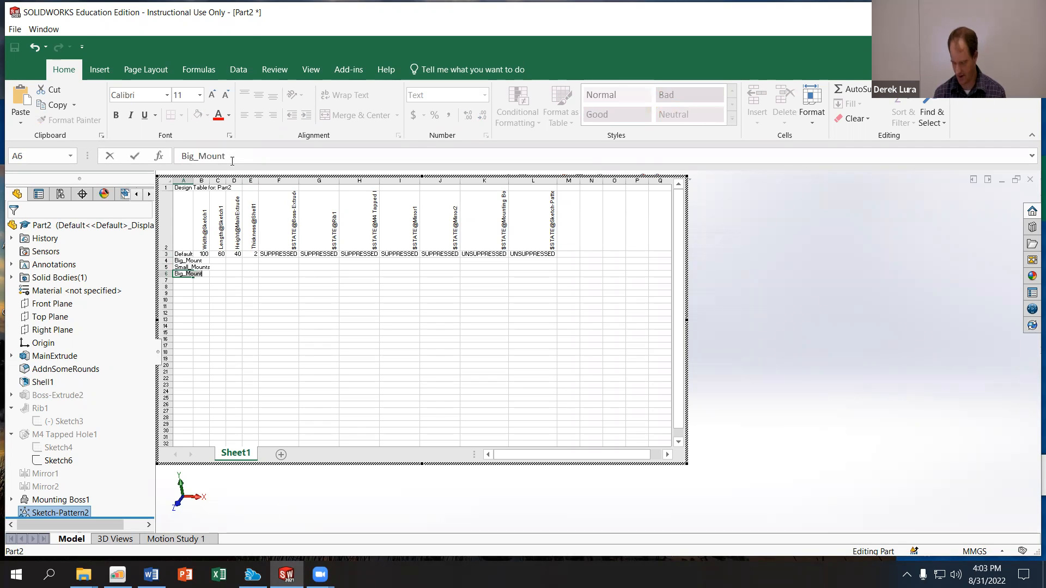
type("_Custom")
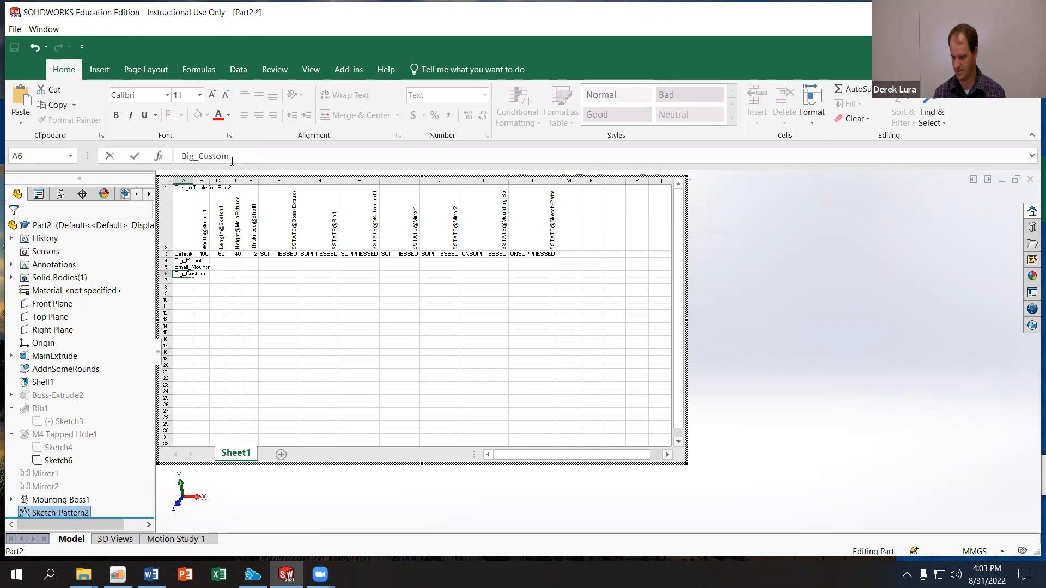
key("Return")
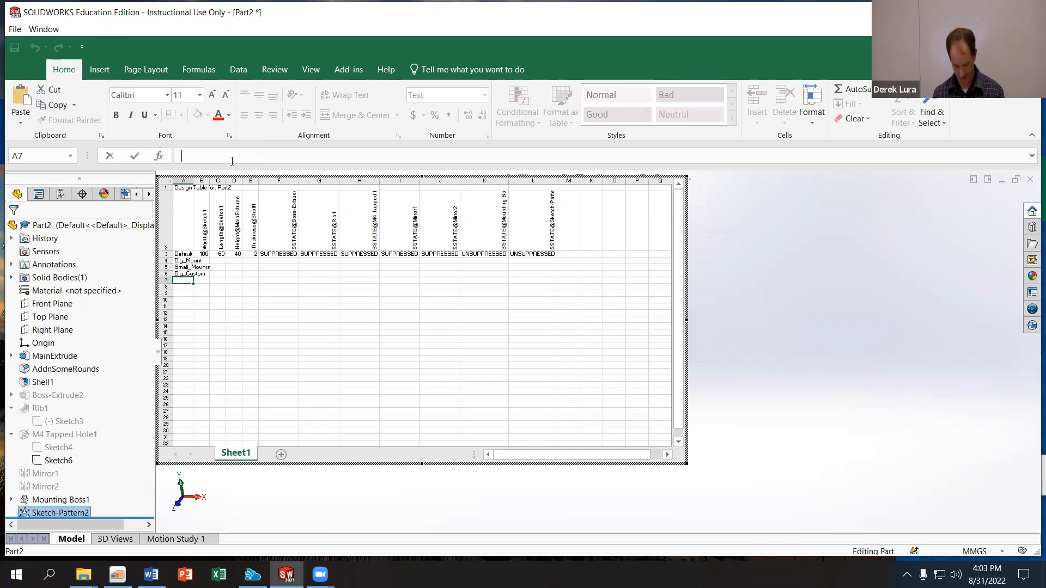
type("Small_Custom")
key("Return")
Step: Set the Width@Sketch1 values to 120 for Big_Mount and 80 for Small_Mounts
key("Up")
key("Up")
key("Up")
key("Up")
key("Right")
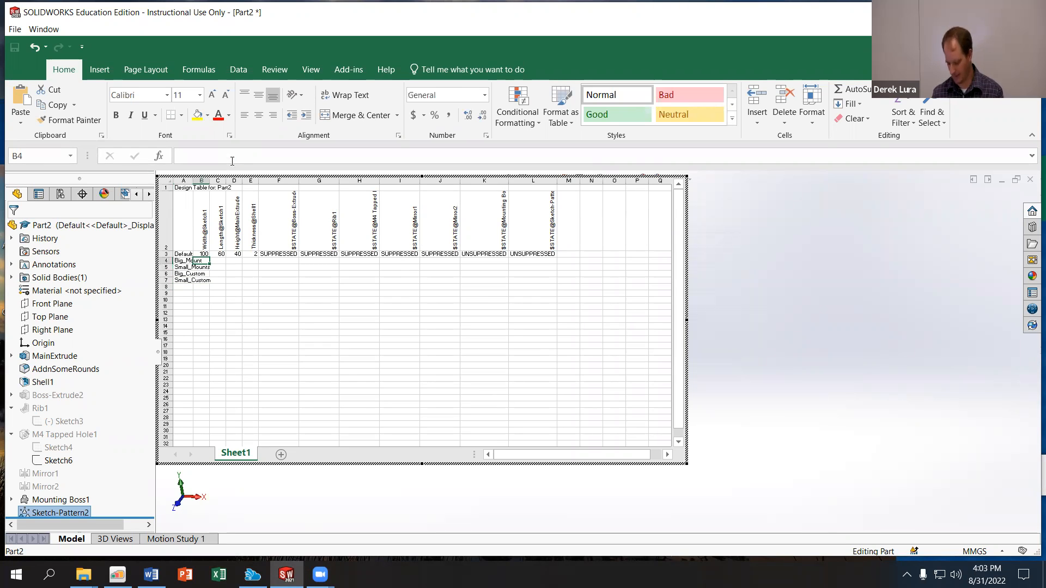
type("120")
key("Return")
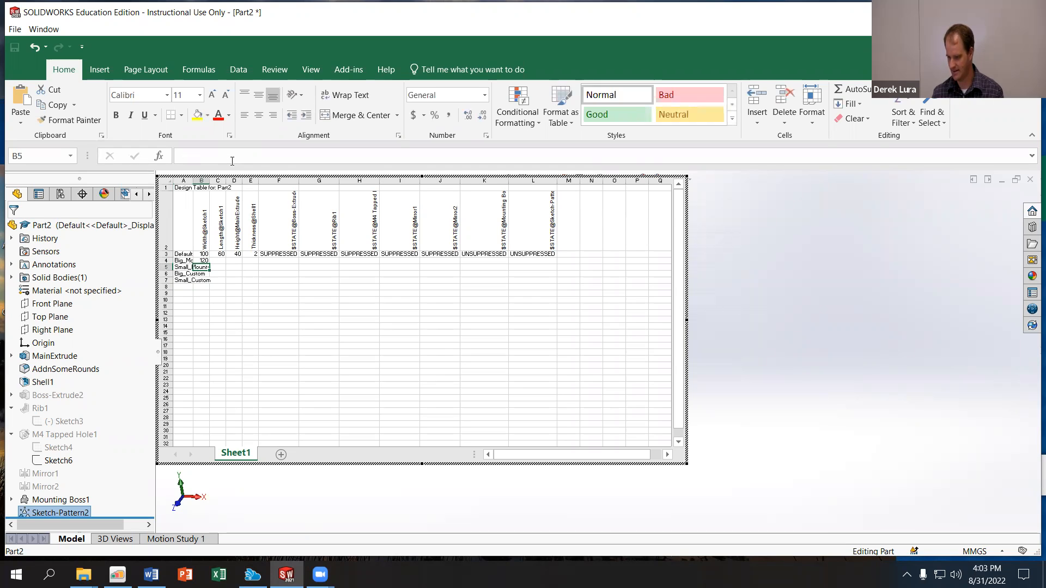
type("80")
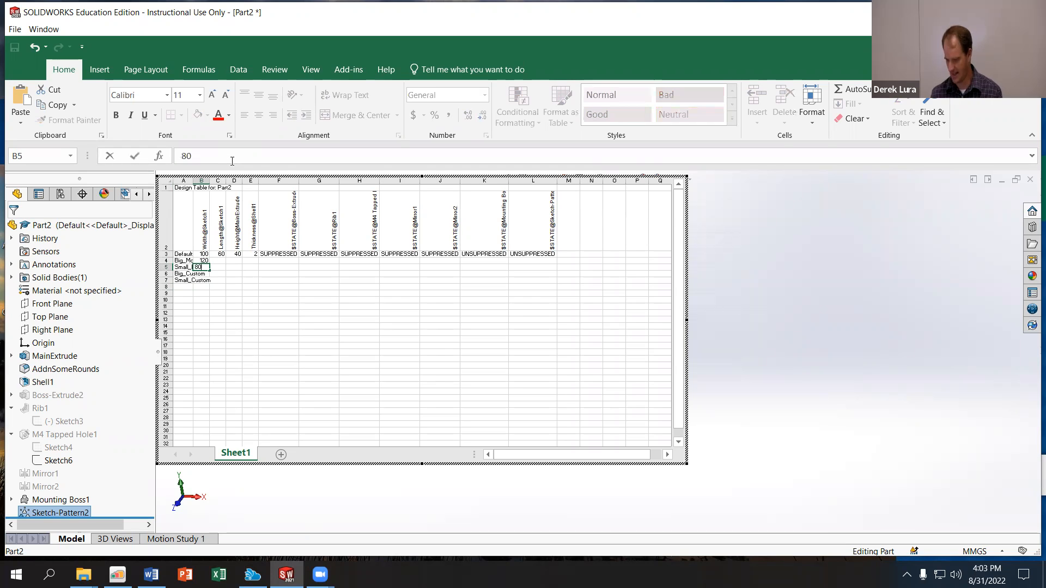
key("Tab")
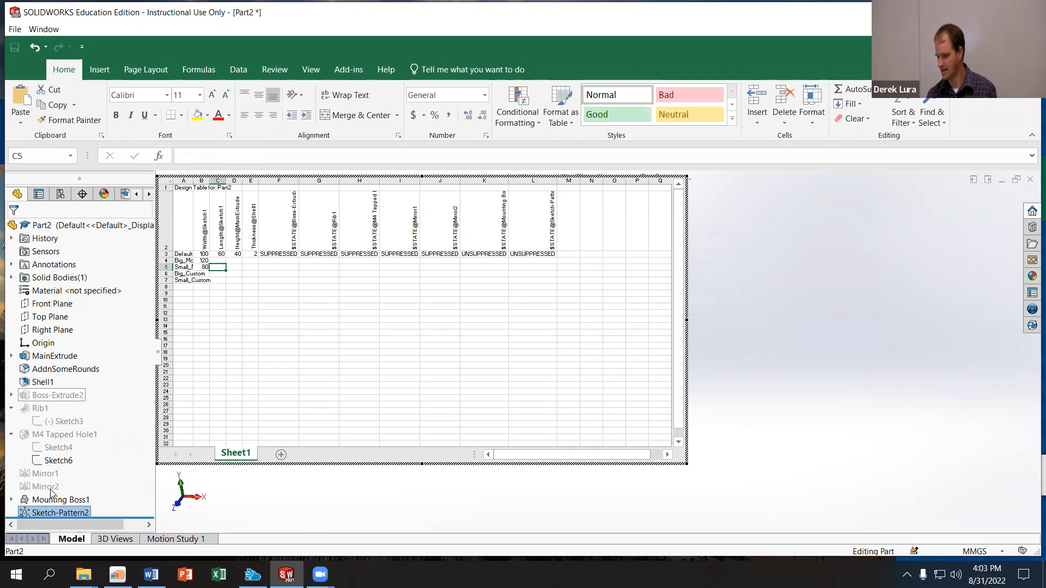
Step: Open Windows Magnifier to enlarge the design table on screen
key("super")
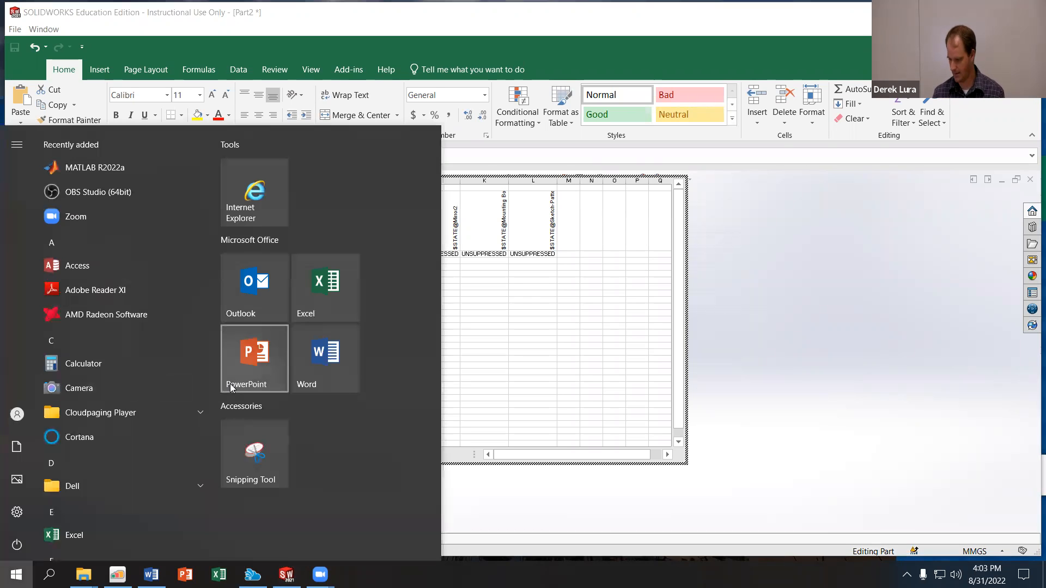
type("ma")
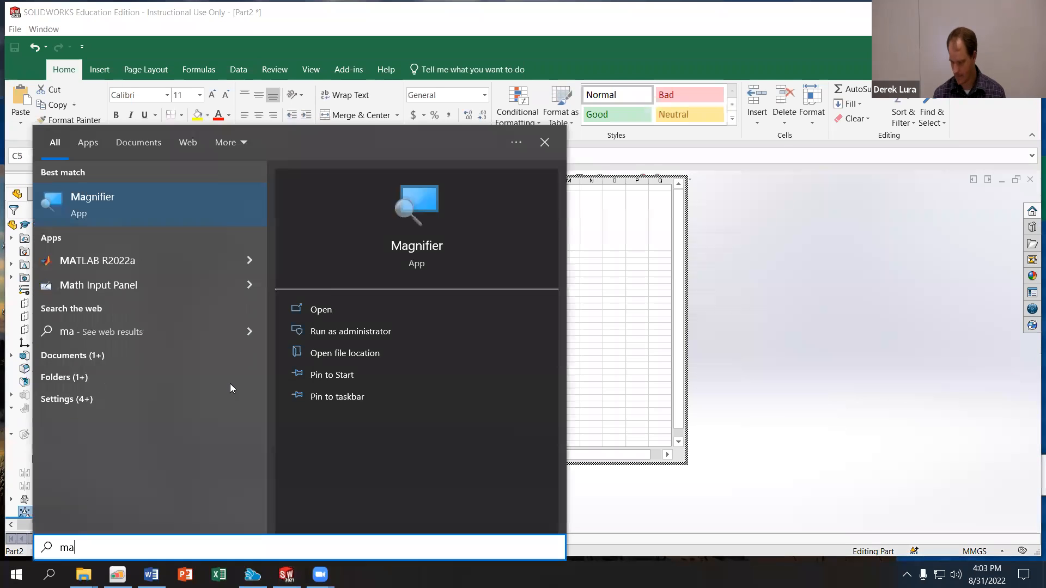
key("Return")
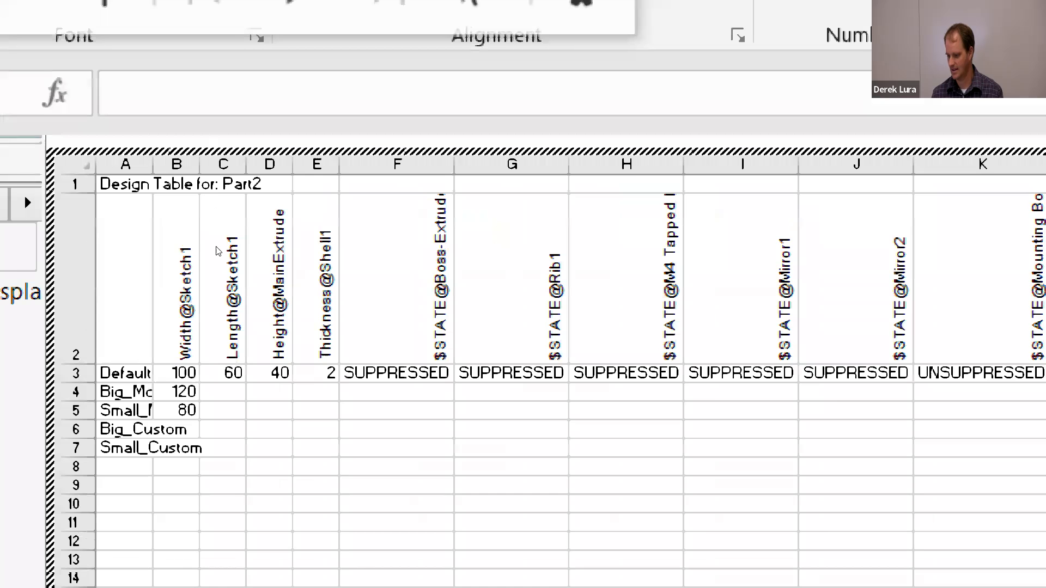
Step: Set the Length@Sketch1 values to 80 for Big_Mount and 40 for Small_Mounts
key("Up")
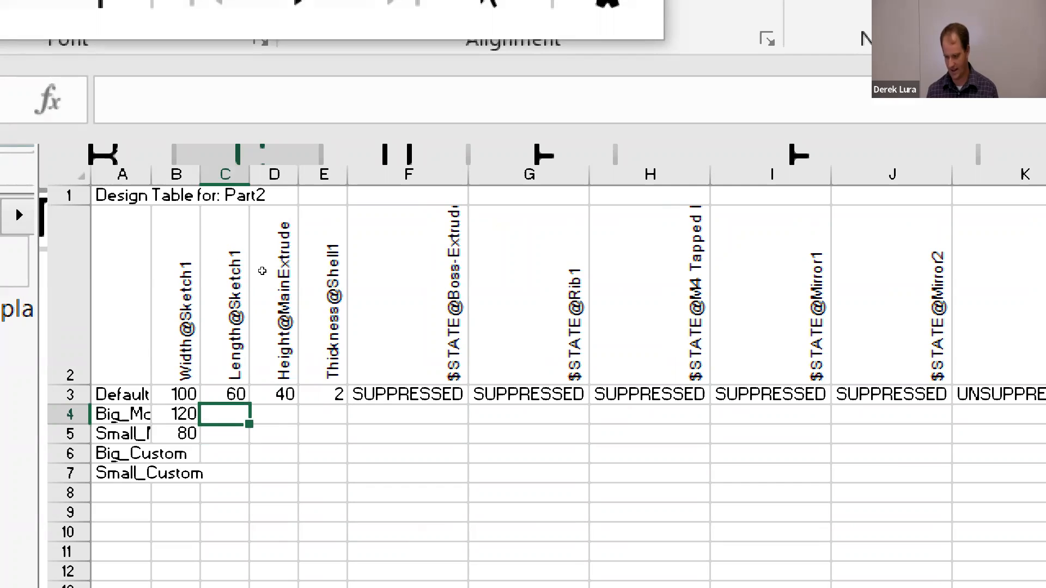
type("80")
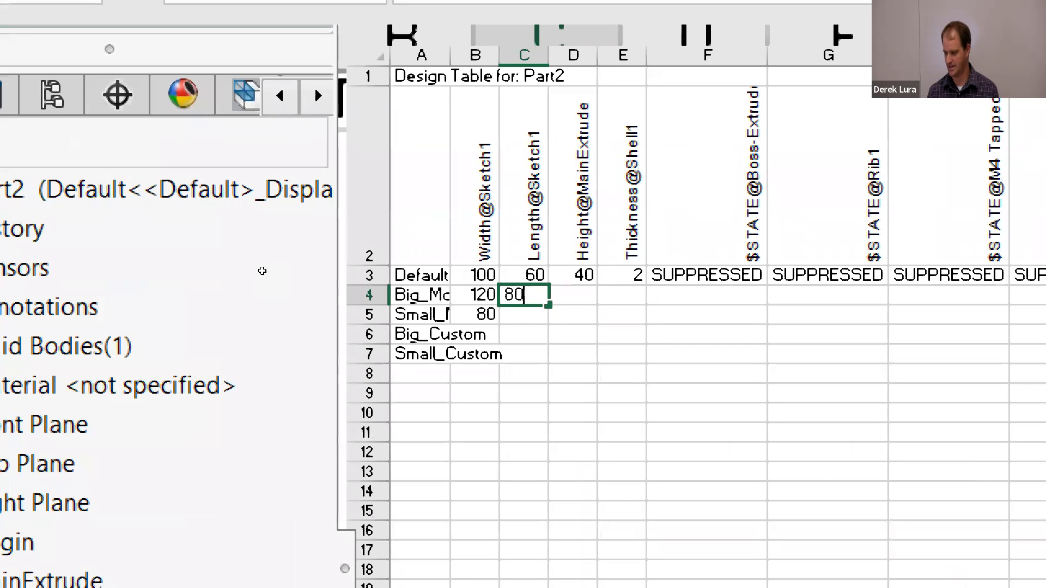
key("Return")
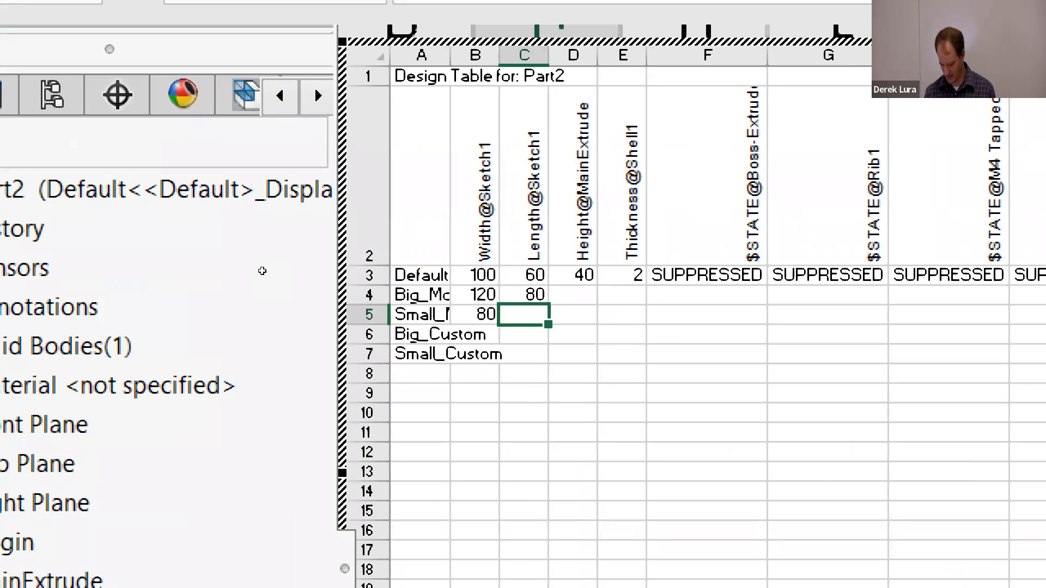
type("40")
key("Tab")
Step: Set the MainExtrude height to 40 for both Big_Mount and Small_Mounts
key("Up")
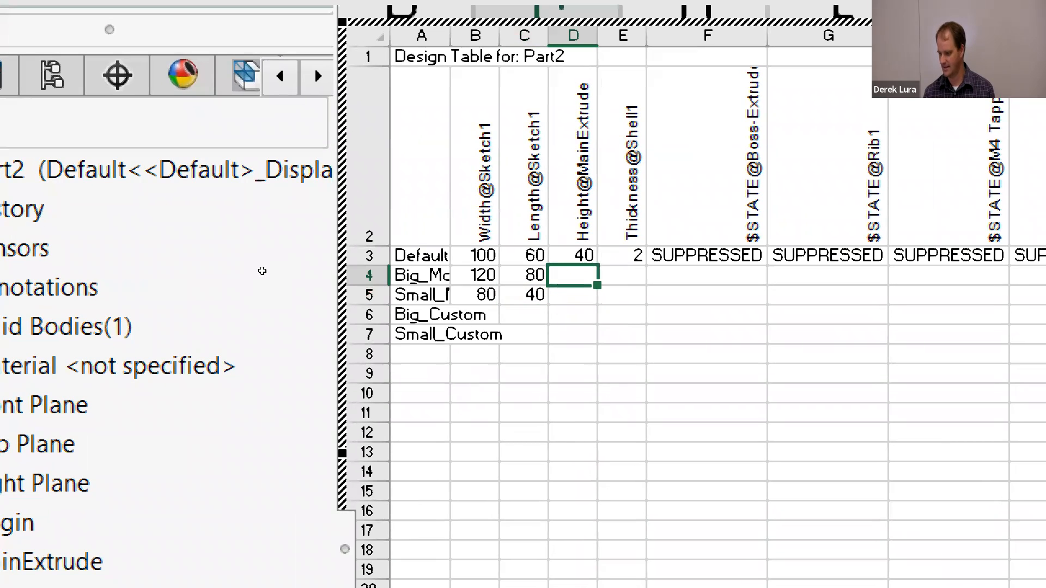
type("40")
key("Return")
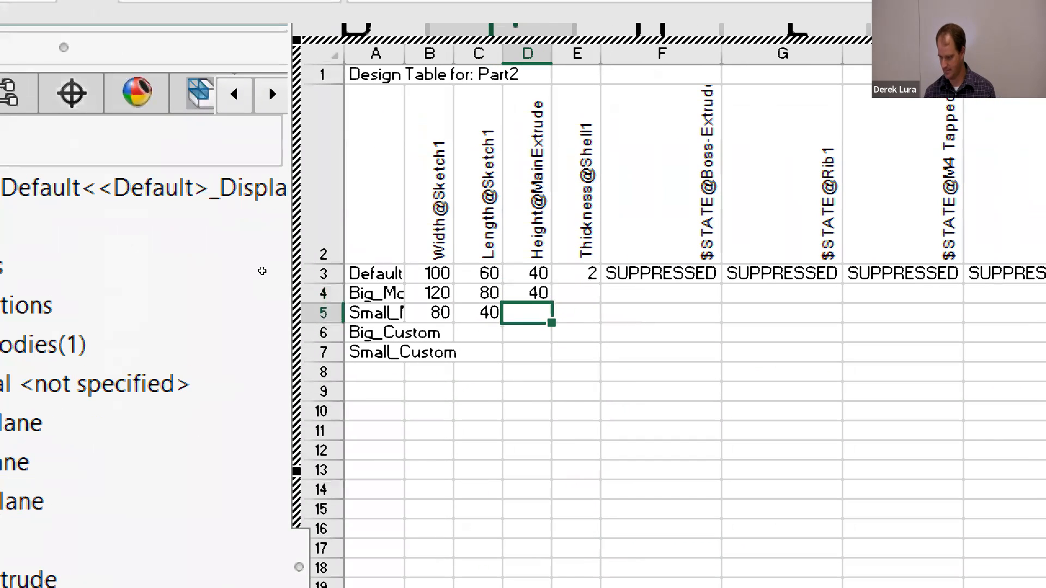
type("40")
key("Tab")
Step: Set Thickness@Shell1 to 2 for both Big_Mount and Small_Mounts
key("Up")
type("2")
key("Return")
type("2")
key("Return")
Step: Copy the dimension values in B4:E5 of the two mount configurations to the Big_Custom and Small_Custom rows
key("Left")
key("Left")
key("Left")
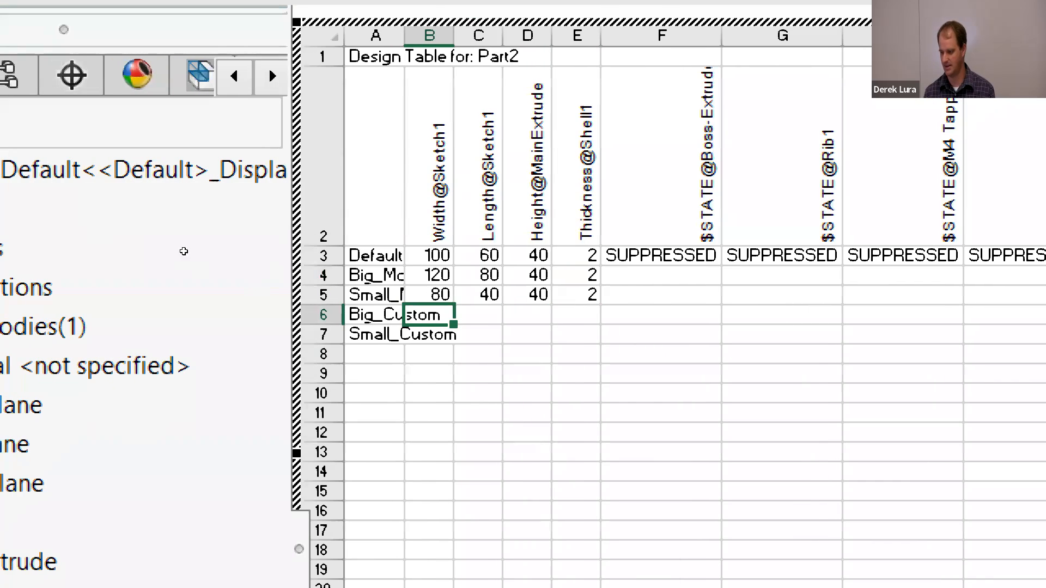
key("Up")
key("Up")
key("shift+Right")
key("shift+Right")
key("shift+Right")
key("shift+Down")
key("ctrl+c")
key("Down")
key("Down")
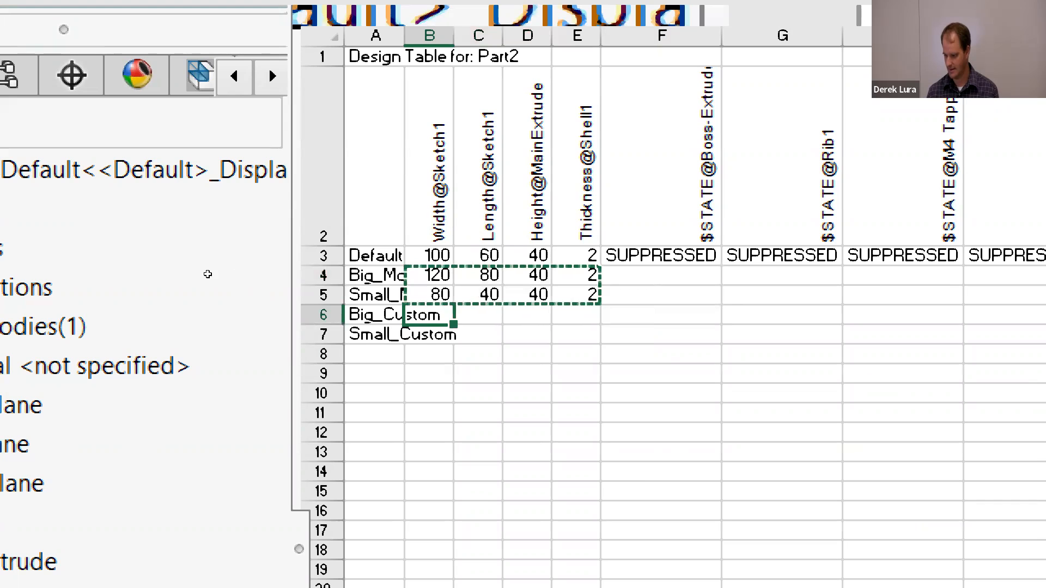
key("ctrl+v")
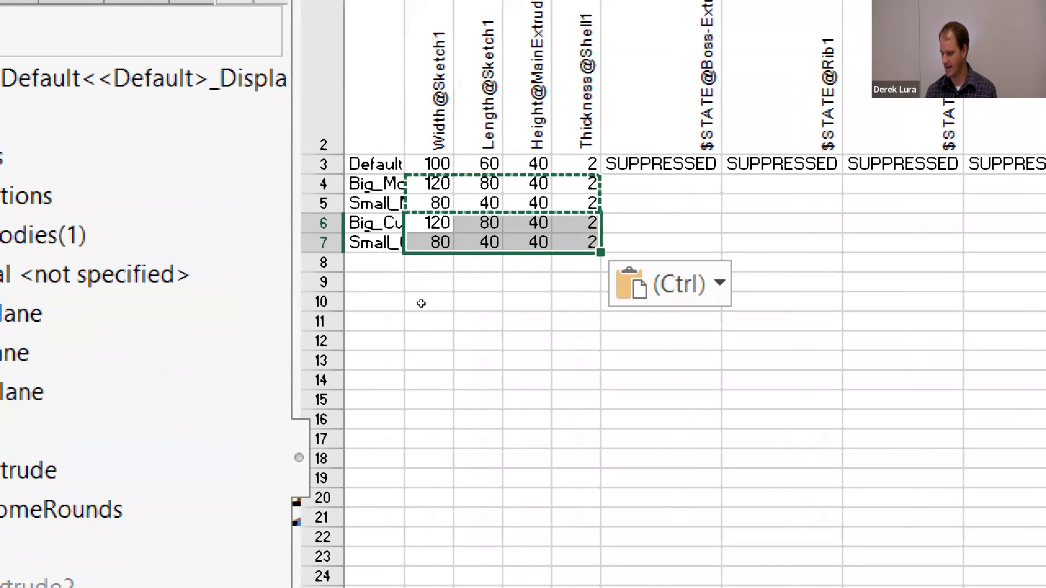
Step: In the Big_Mount row, set the states of Boss-Extrude2, Rib1, M4 Tapped Hole1, Mirror1 and Mirror2 to 1
key("Up")
key("Up")
key("Right")
key("Right")
key("Right")
key("Right")
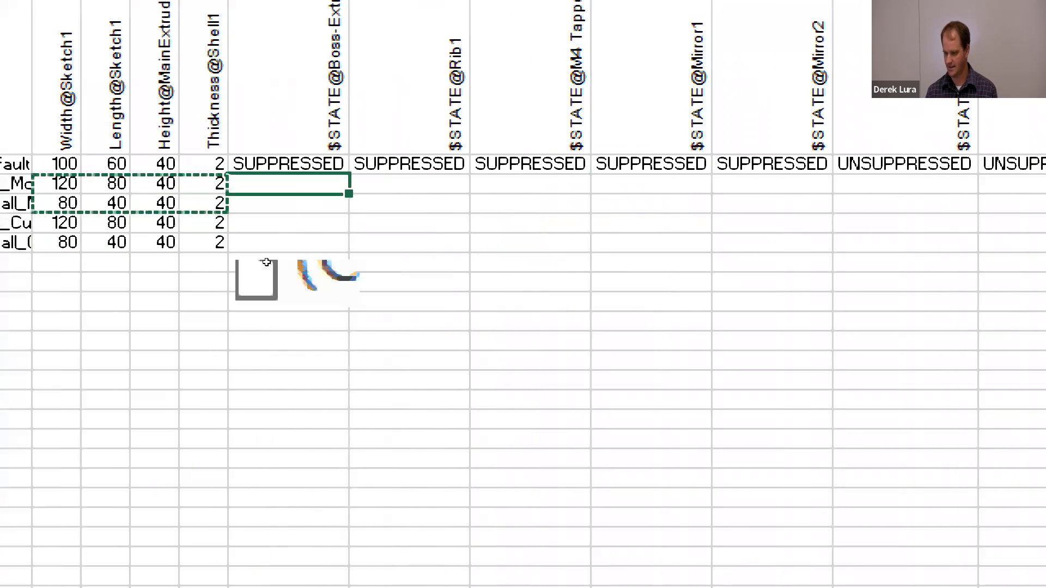
type("1")
key("Tab")
type("1")
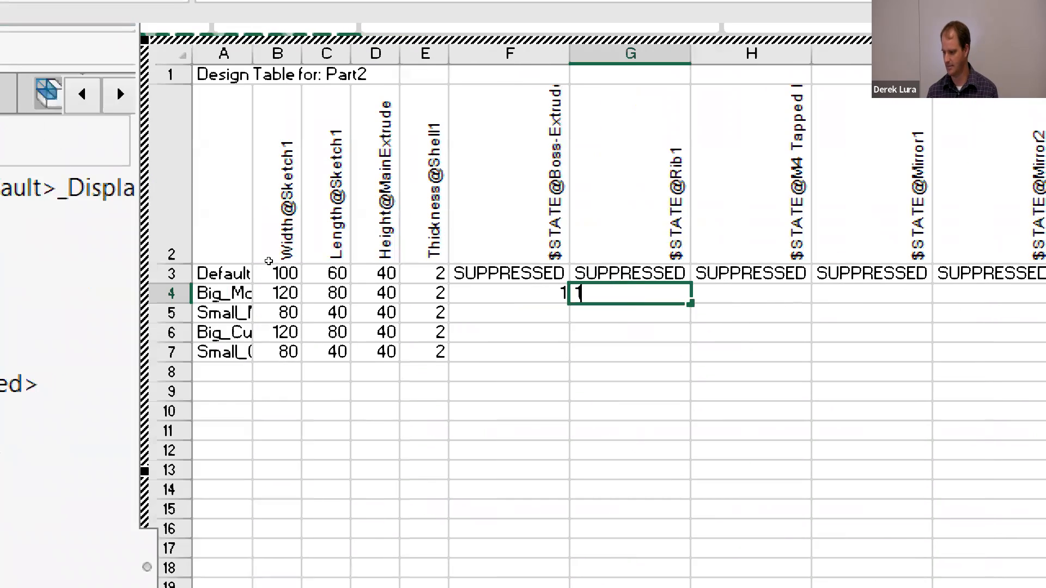
key("Tab")
type("1")
key("Tab")
type("1")
key("Tab")
key("Tab")
type("1")
key("Tab")
Step: Set the Mounting Boss1 and Sketch-Pattern2 states to 0 for Big_Mount
type("0")
key("Tab")
type("0")
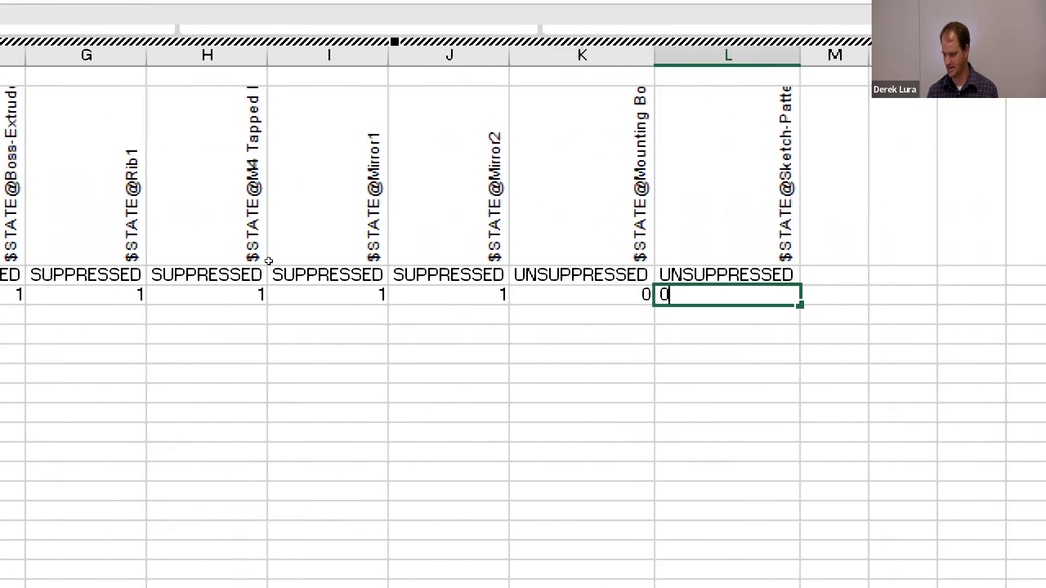
key("Tab")
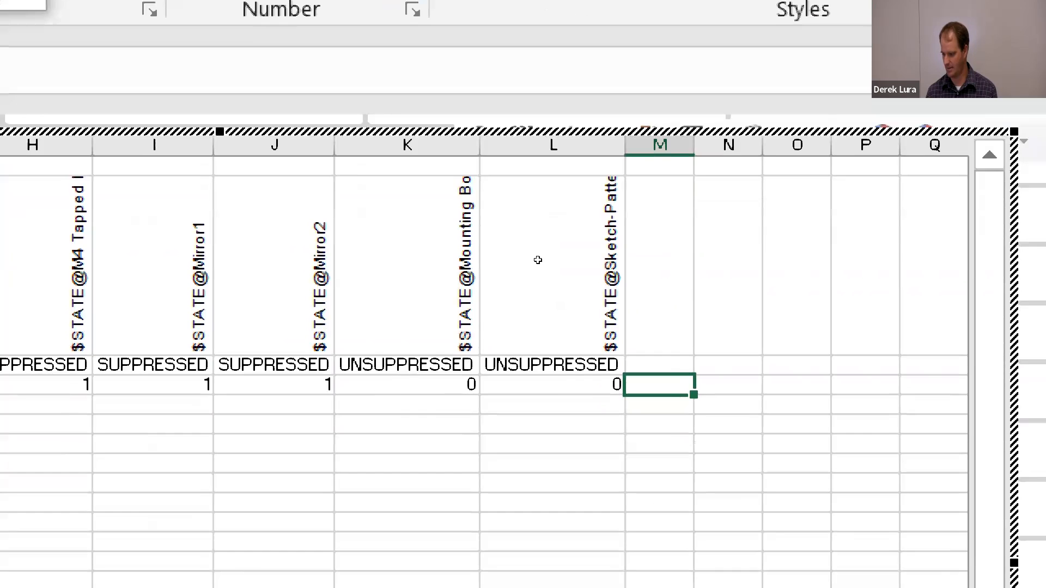
Step: Copy the Big_Mount feature states in F4:L4 to the Small_Mounts row
key("Left")
key("shift+Left")
key("shift+Left")
key("shift+Left")
key("shift+Left")
key("shift+Left")
key("shift+Left")
key("shift+Left")
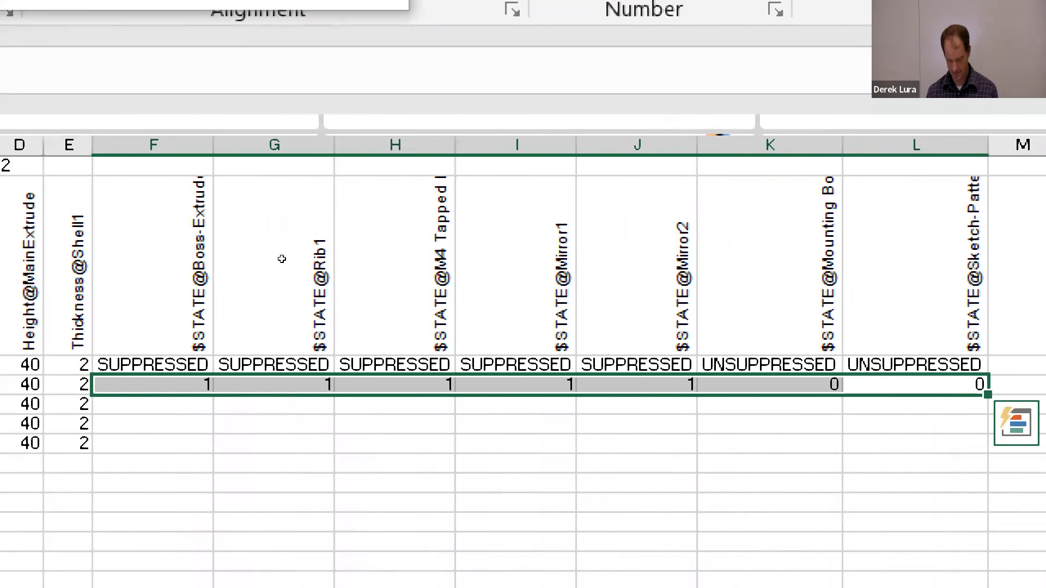
key("ctrl+c")
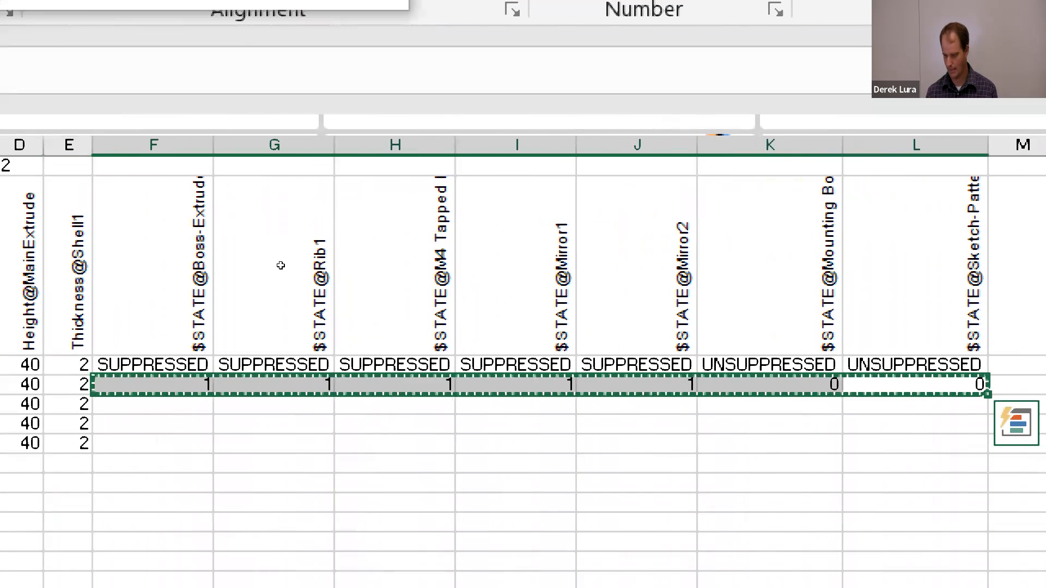
key("Down")
key("ctrl+v")
Step: In the Big_Custom row, set the states of Boss-Extrude2, Rib1, M4 Tapped Hole1, Mirror1 and Mirror2 to 0
key("Down")
key("Down")
key("Up")
key("Up")
key("Down")
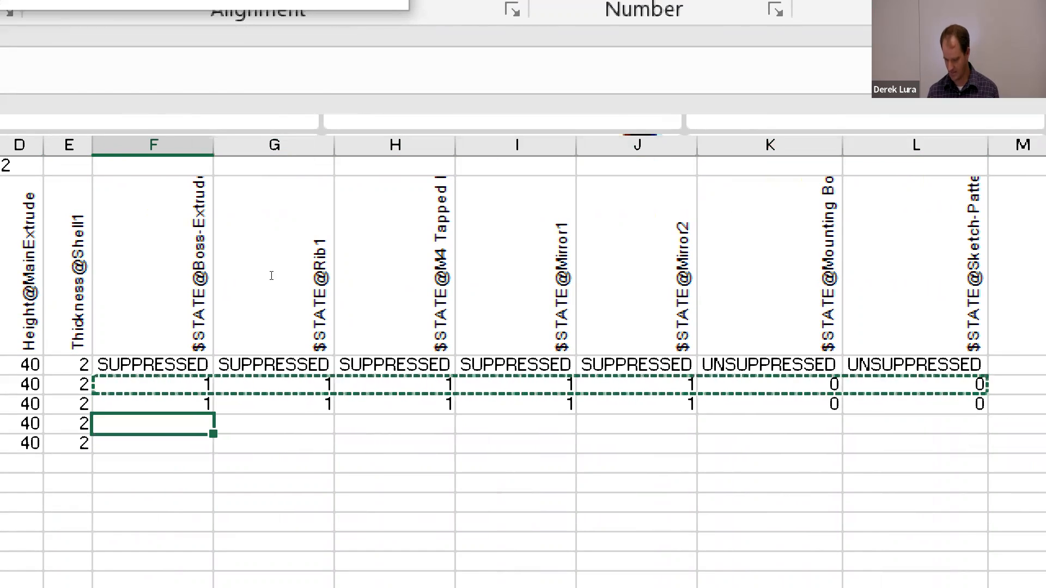
type("0")
key("Tab")
type("0")
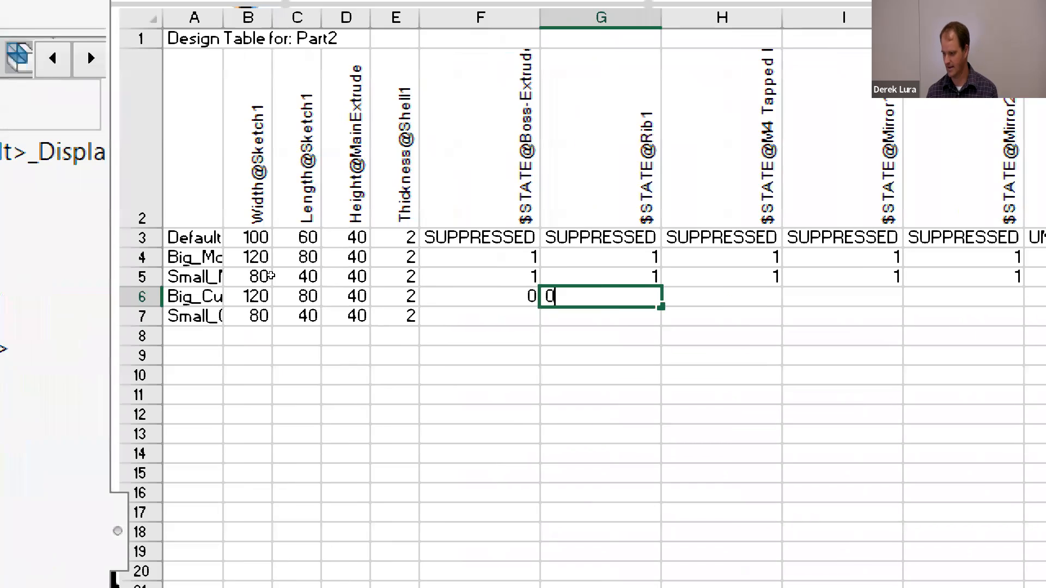
key("Tab")
type("0")
key("Tab")
type("0")
key("Tab")
type("0")
Step: Set the Mounting Boss1 and Sketch-Pattern2 states to 1 for Big_Custom
key("Tab")
type("1")
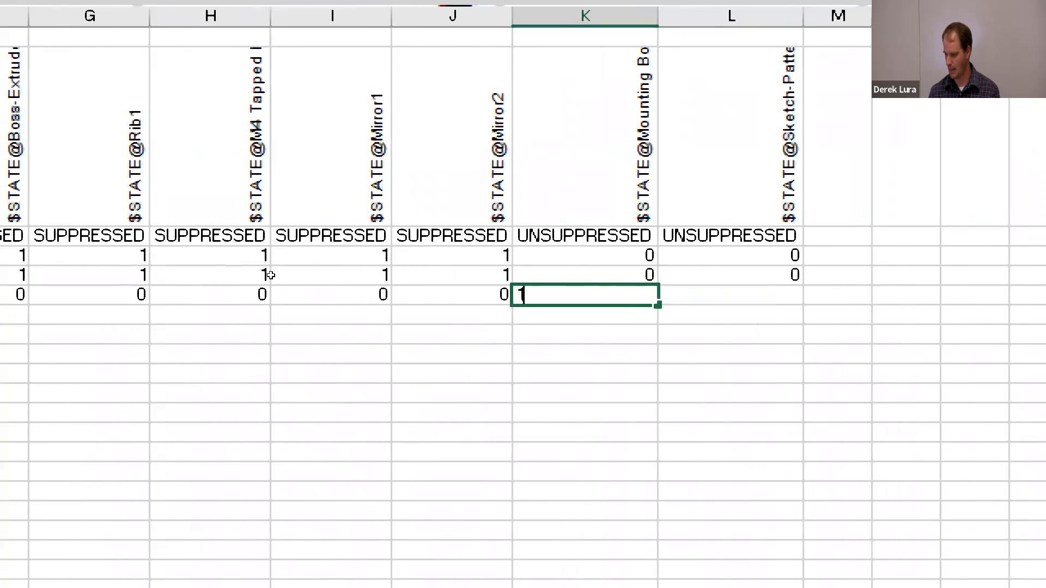
key("Tab")
type("1")
key("Tab")
Step: In the Small_Custom row, set the states of Boss-Extrude2, Rib1, M4 Tapped Hole1, Mirror1 and Mirror2 to 0
key("shift+Tab")
key("Down")
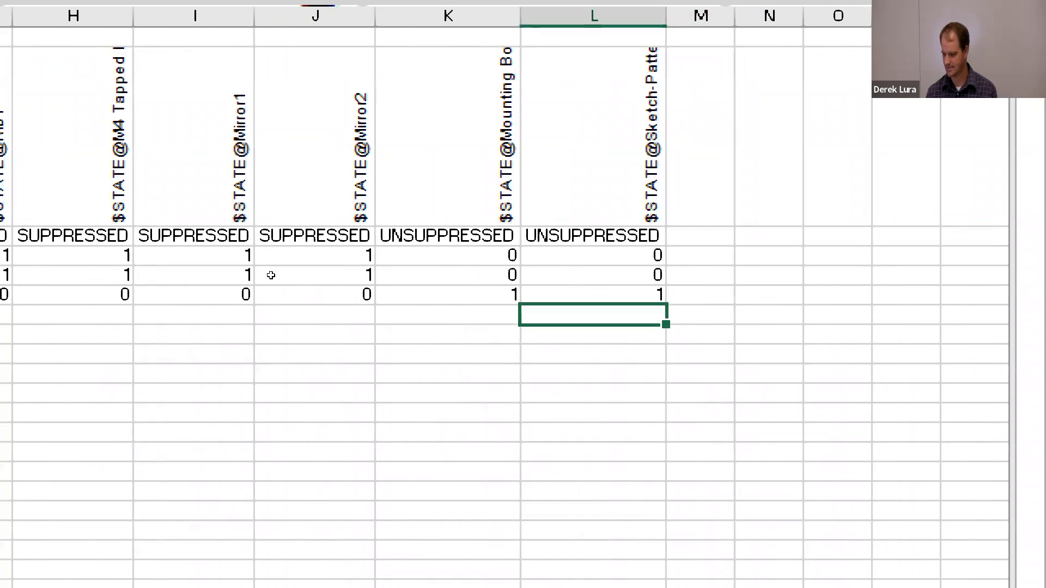
key("Left")
key("Left")
key("Left")
key("Left")
key("Left")
key("Left")
key("Left")
key("Left")
key("Tab")
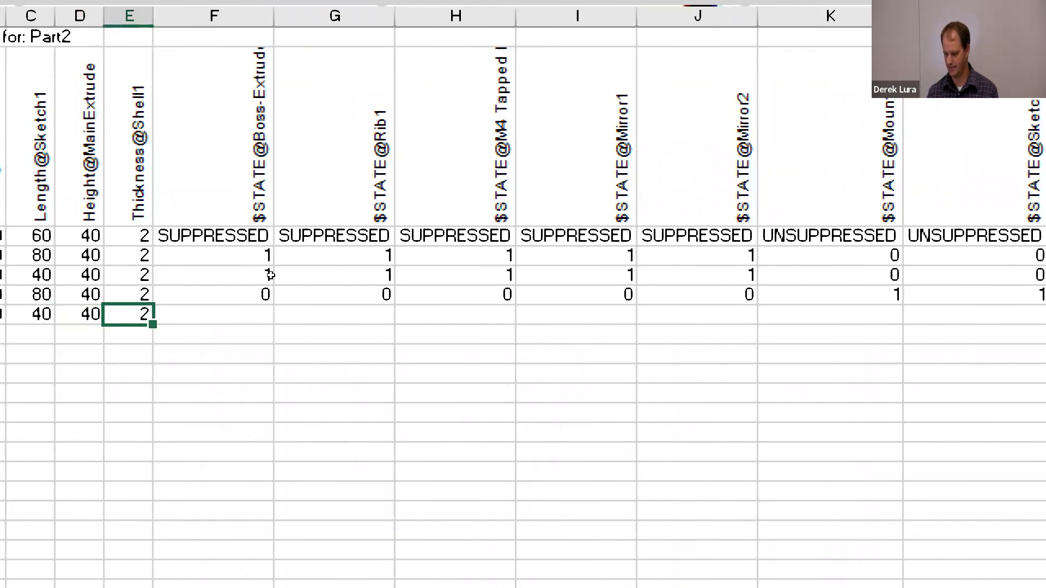
key("Tab")
type("0")
key("Tab")
type("0")
key("Tab")
type("0\t0\t0")
Step: Set the Mounting Boss1 and Sketch-Pattern2 states to 1 for Small_Custom
key("Tab")
type("1")
key("Tab")
type("1")
key("Tab")
key("Left")
key("Left")
key("Left")
key("Left")
key("Left")
key("Left")
key("Left")
key("Left")
key("Left")
key("Left")
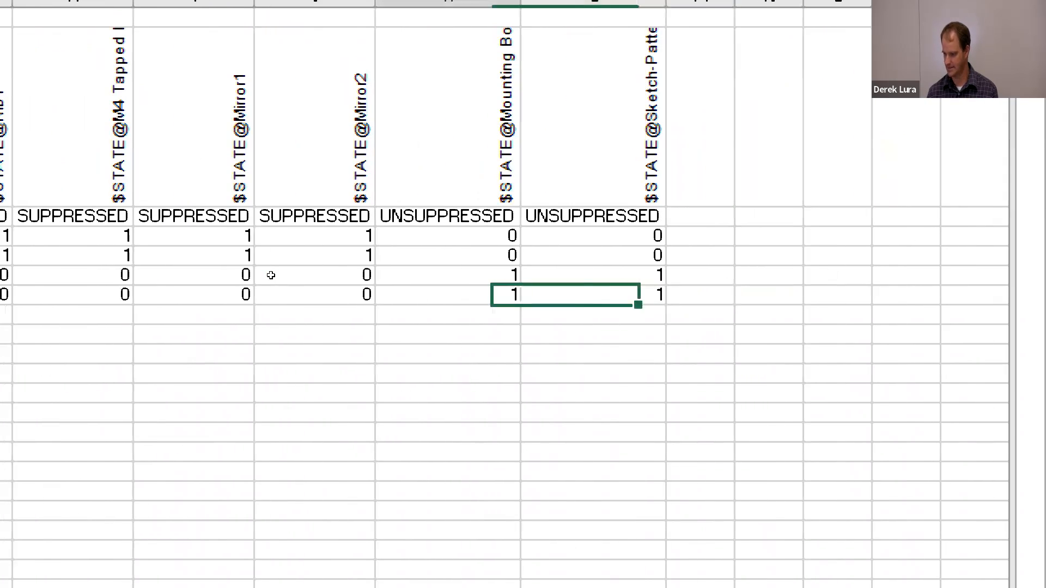
key("Left")
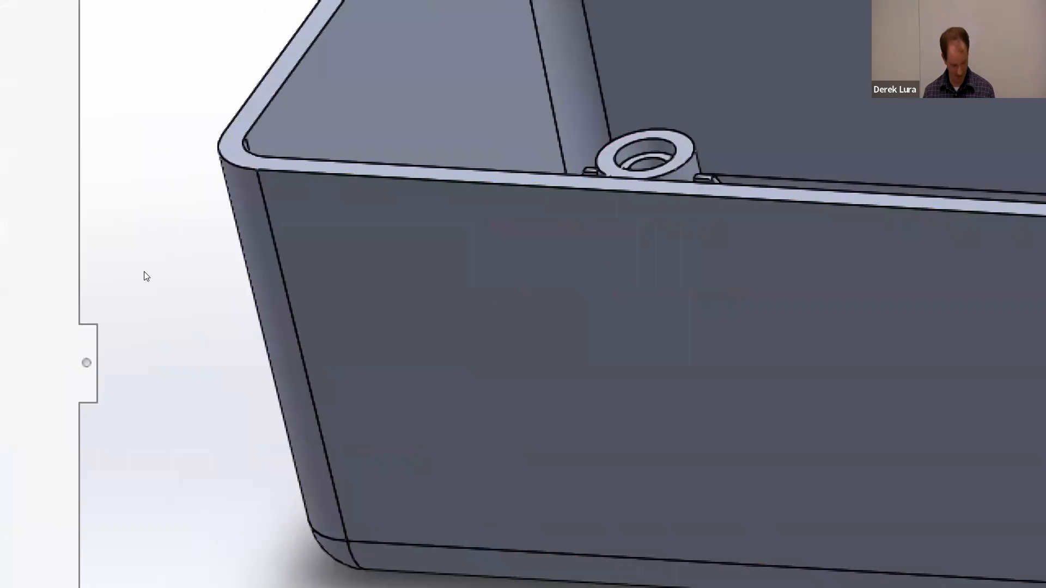
Step: Close the screen Magnifier and switch back to the Part2 model in SOLIDWORKS
key("alt+Tab")
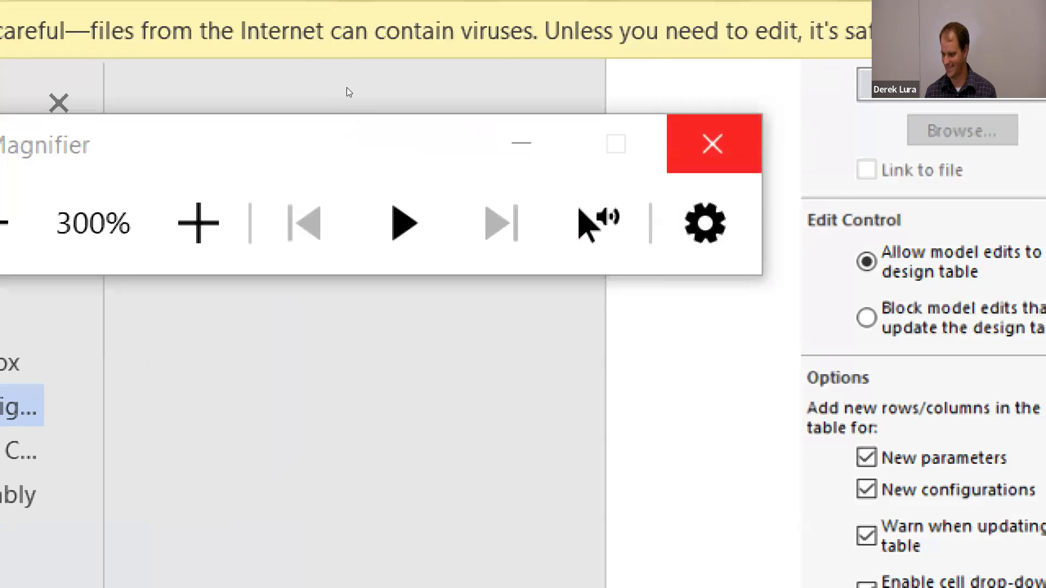
left_click(347, 87)
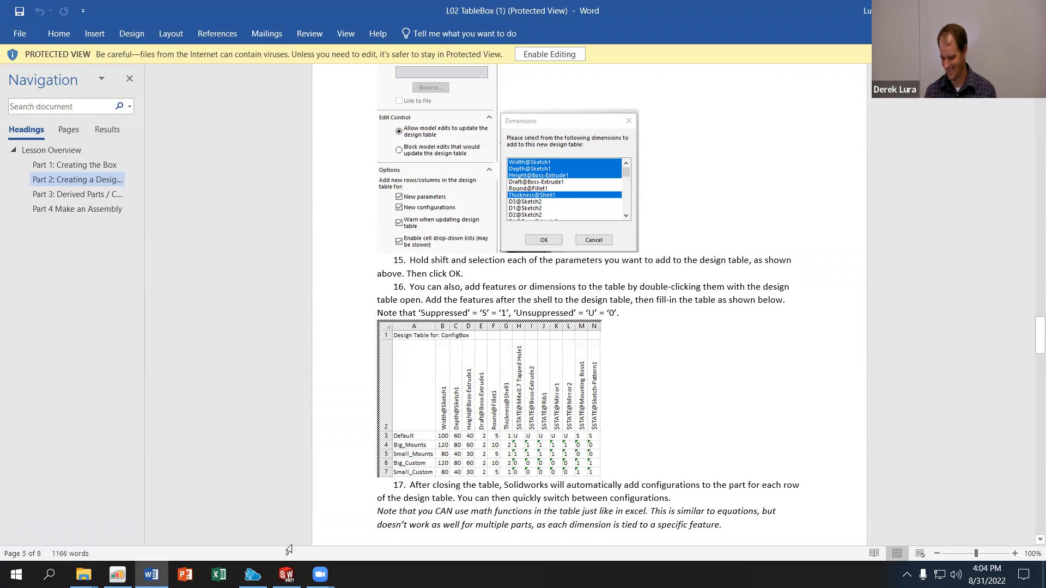
left_click(288, 573)
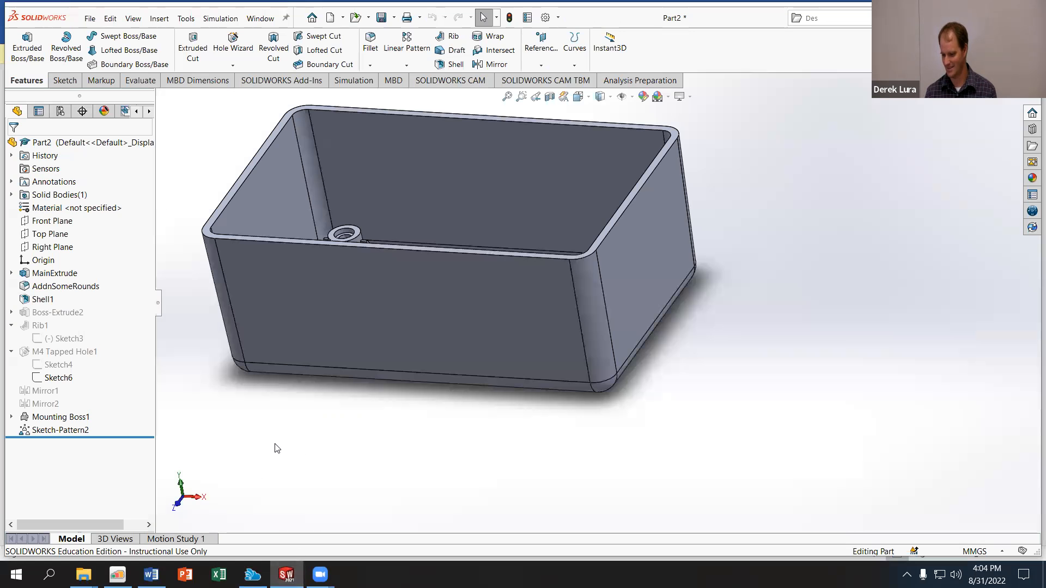
Step: Reopen the part's existing design table for editing without adding any of the offered rows or columns
left_click(60, 112)
left_click(55, 179)
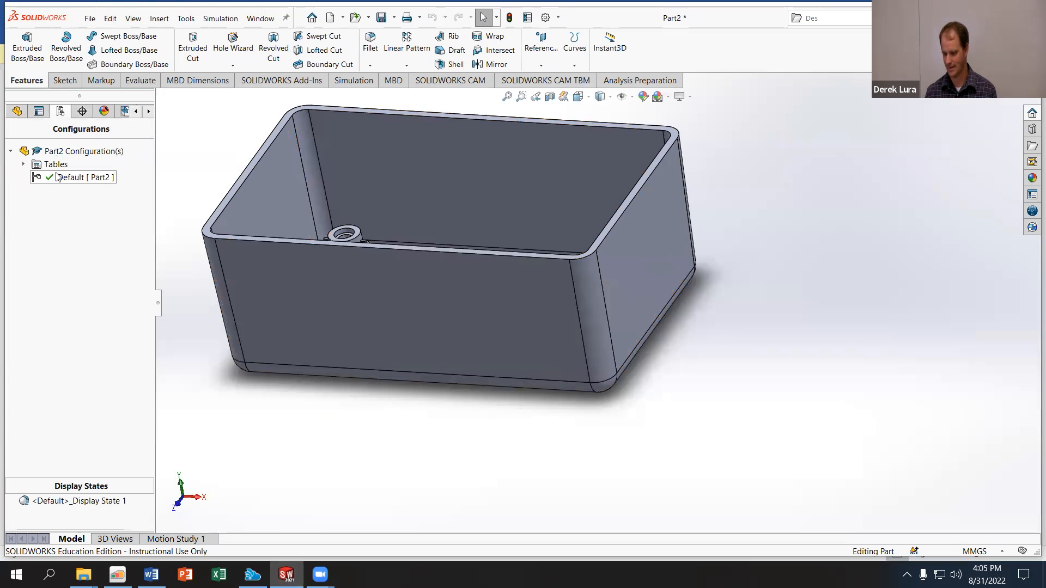
right_click(56, 165)
left_click(23, 165)
left_click(58, 179)
right_click(58, 179)
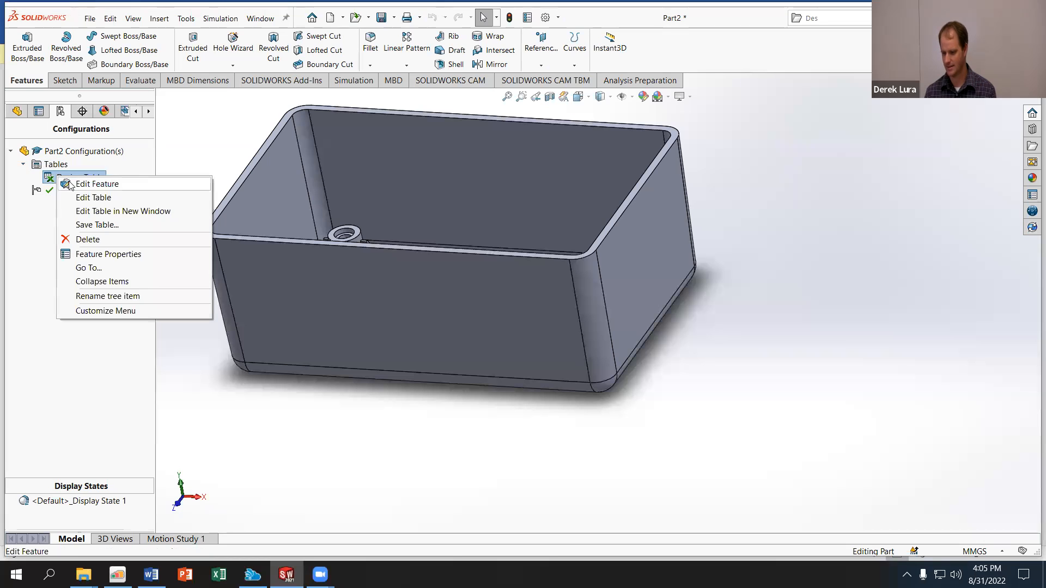
left_click(84, 196)
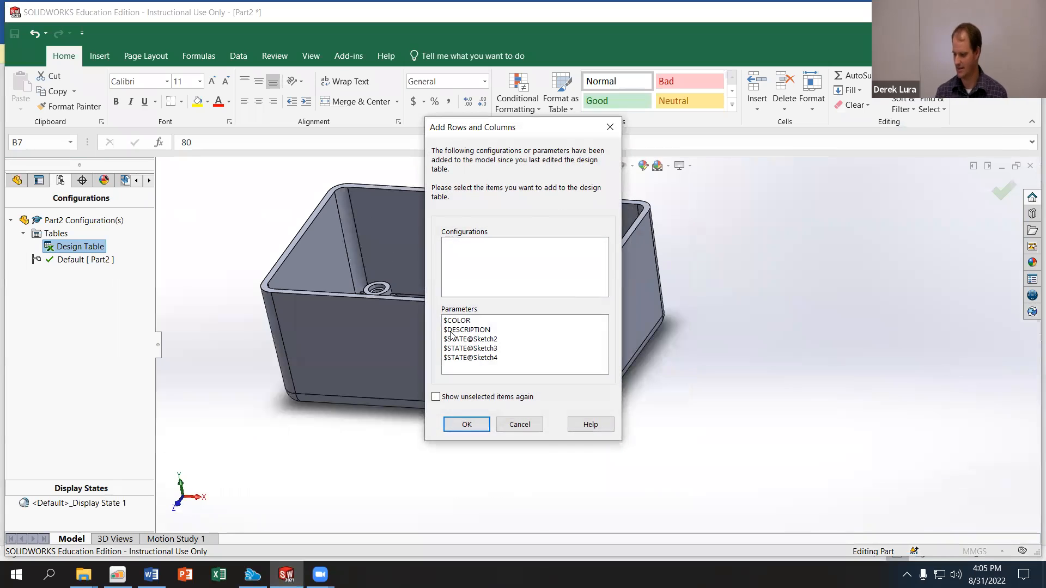
left_click(467, 425)
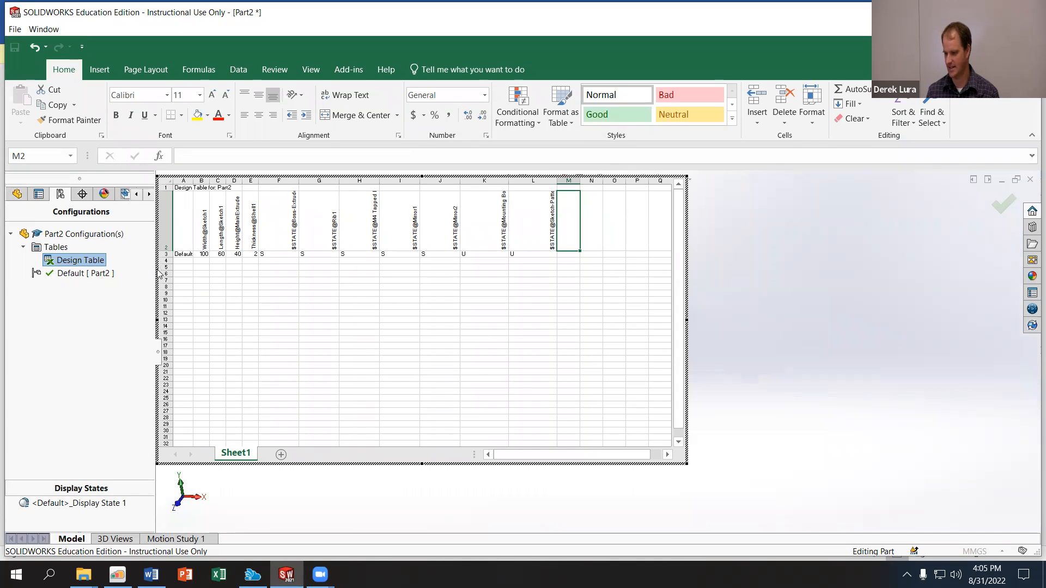
Step: Enter the configuration names Bin_M, Small_M, Big_C and Small_C in cells A4 to A7 of the design table
left_click(184, 260)
double_click(185, 260)
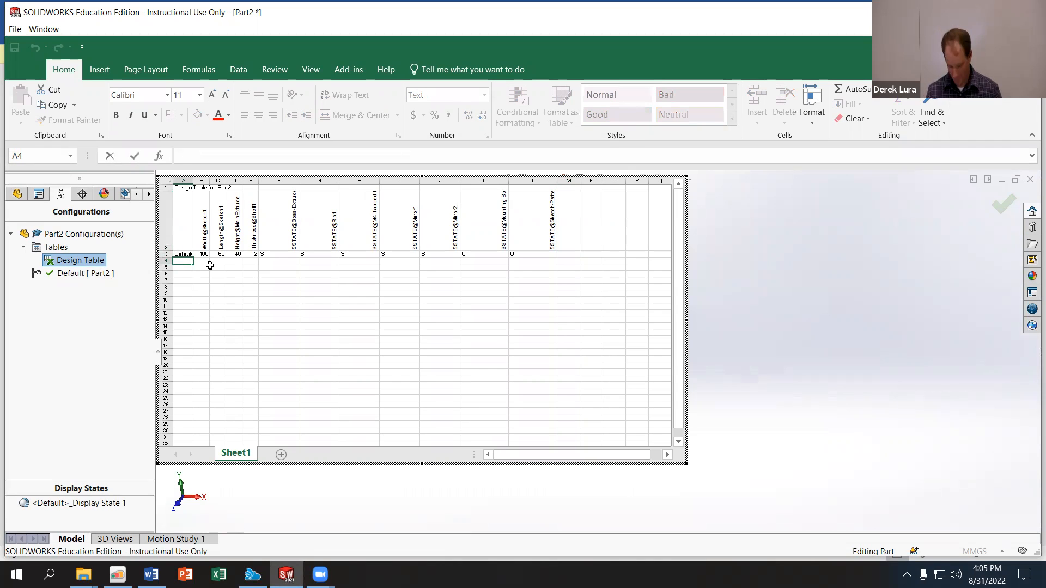
type("Bio")
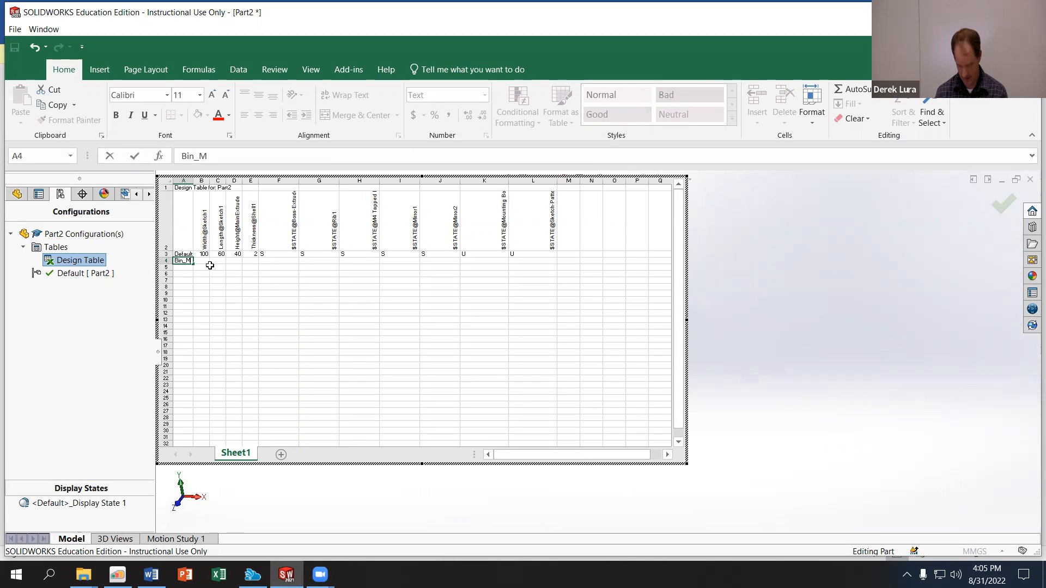
key("Return")
type("Small_M")
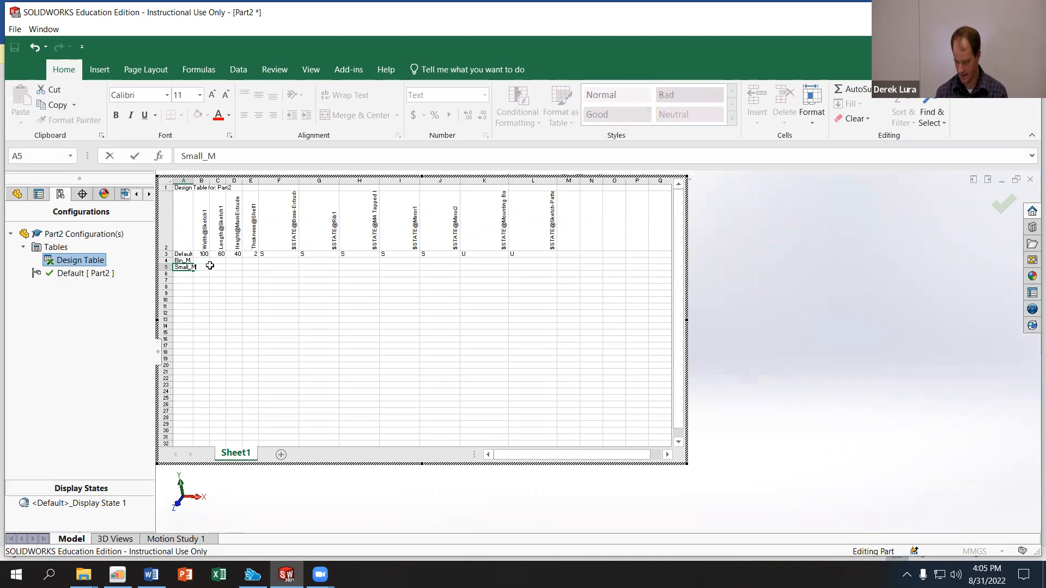
key("Return")
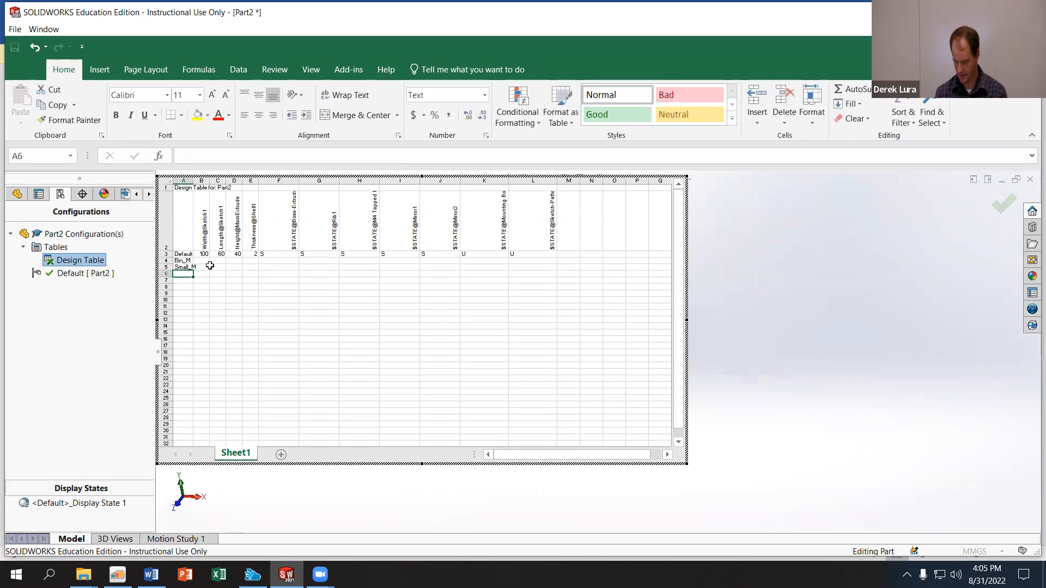
type("Big_")
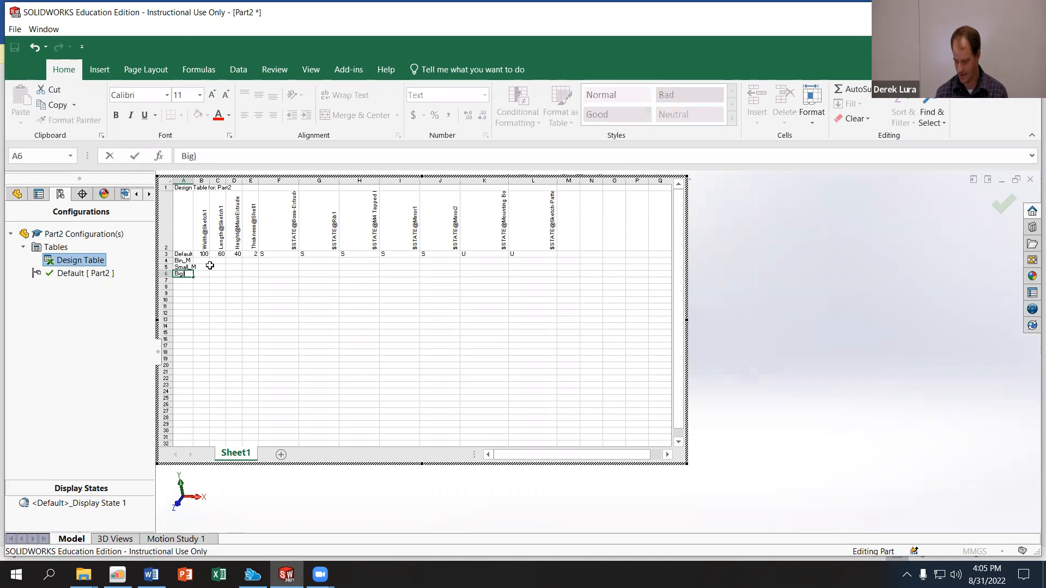
type("C")
key("Return")
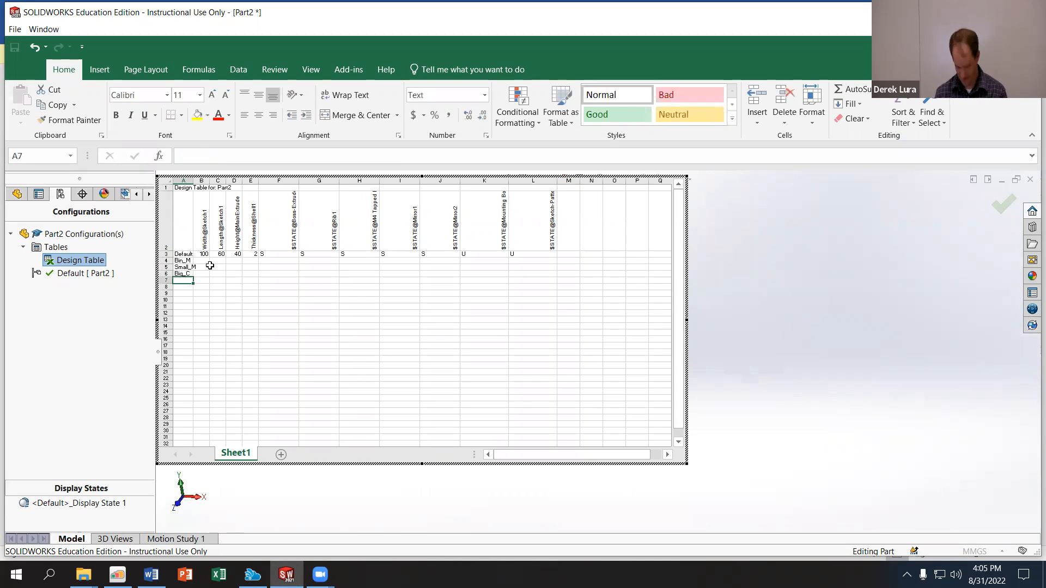
type("Small_C")
key("Return")
Step: In the Bin_M row, set the width to 120, length to 80, height to 40 and shell thickness to 2
left_click(201, 260)
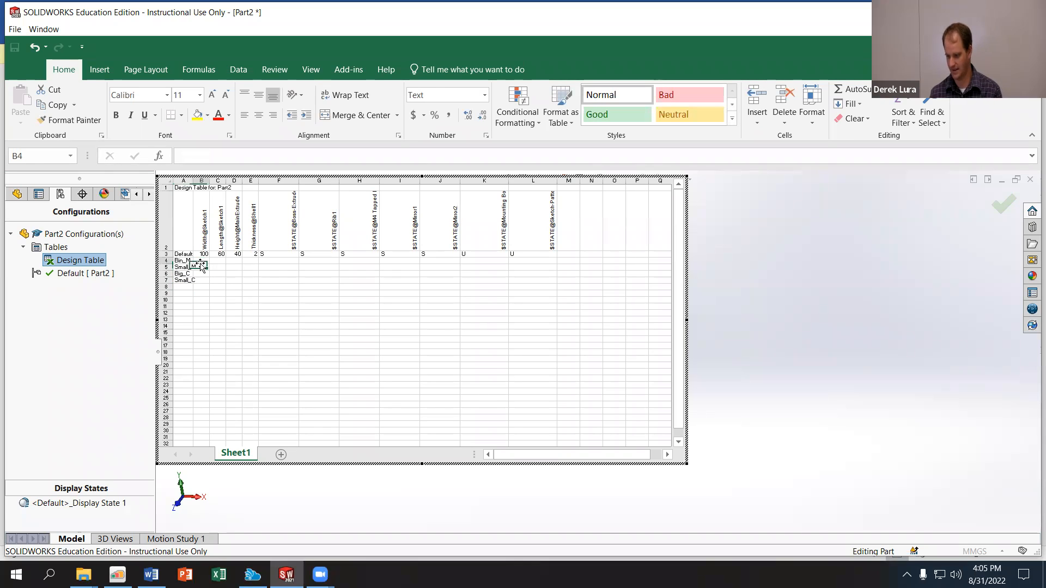
type("120")
key("Tab")
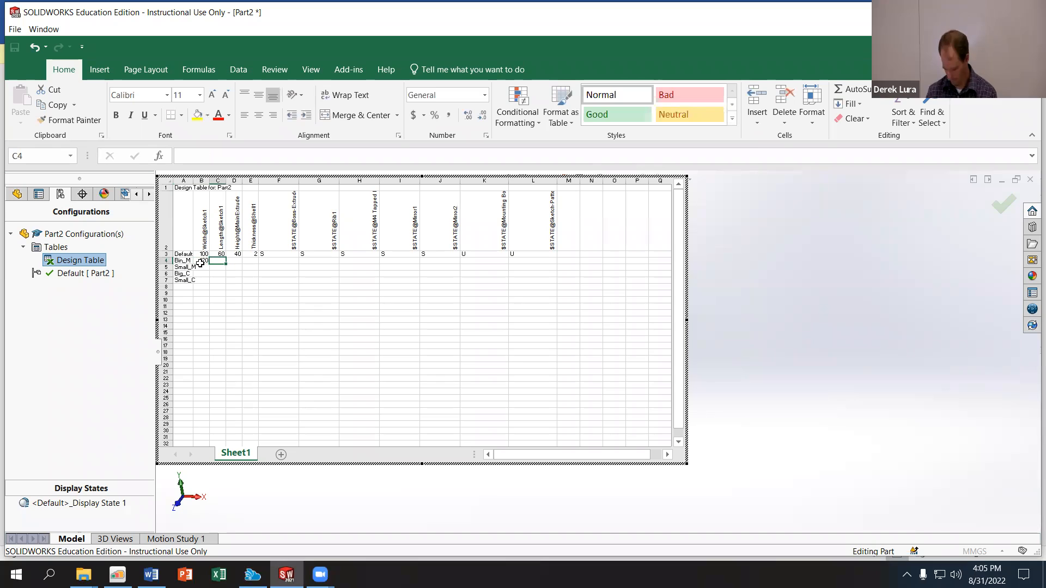
type("80")
key("Right")
type("40")
key("Right")
type("2")
Step: In the Small_M row, set the width to 80, length to 40, height to 40 and shell thickness to 2
key("Down")
key("Down")
key("Left")
key("Left")
key("Up")
key("Left")
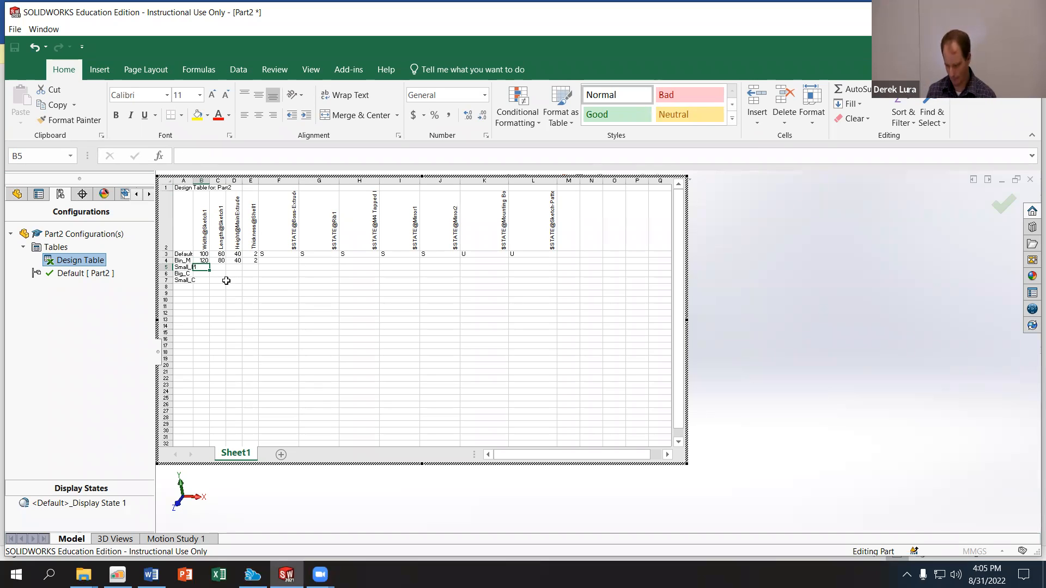
type("80")
key("Tab")
type("40")
key("Tab")
type("40")
key("Tab")
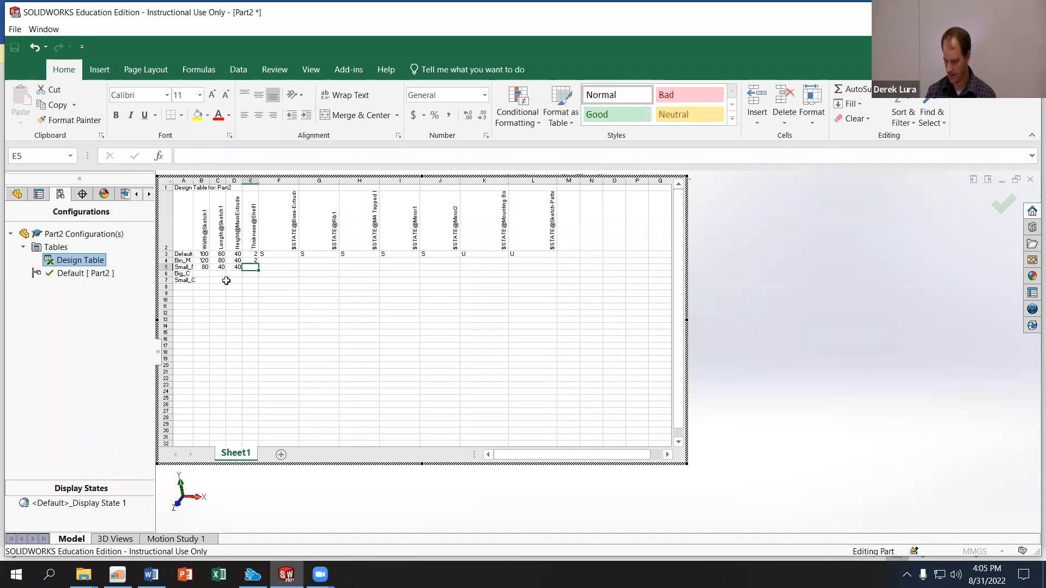
type("2")
key("Return")
Step: Copy the dimension values in B4:E5 to the Big_C and Small_C rows
left_click_drag(203, 261, 250, 266)
key("ctrl+c")
left_click(217, 280)
left_click(206, 275)
key("ctrl+v")
Step: In the Bin_M row, set the states from Boss-Extrude2 through Mirror2 to 1 and those of Mounting Boss1 and Sketch-Pattern2 to 0
left_click(283, 264)
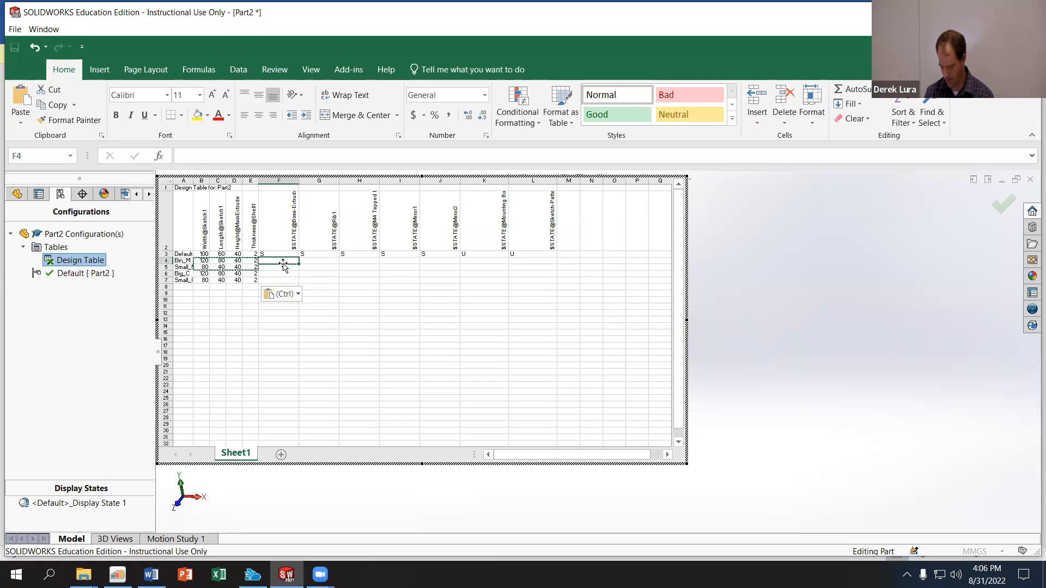
type("1\t1\t1\t1\t1\t0\t0")
key("Return")
Step: Copy the Bin_M feature states in F4:L4 to the Small_M row
left_click_drag(283, 262, 559, 267)
left_click(558, 263)
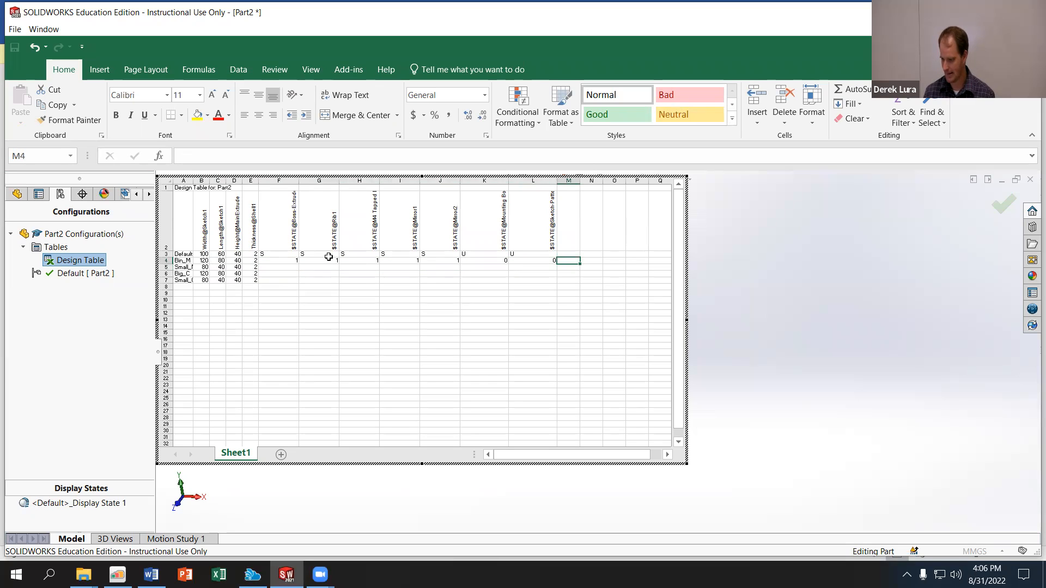
left_click_drag(287, 261, 516, 260)
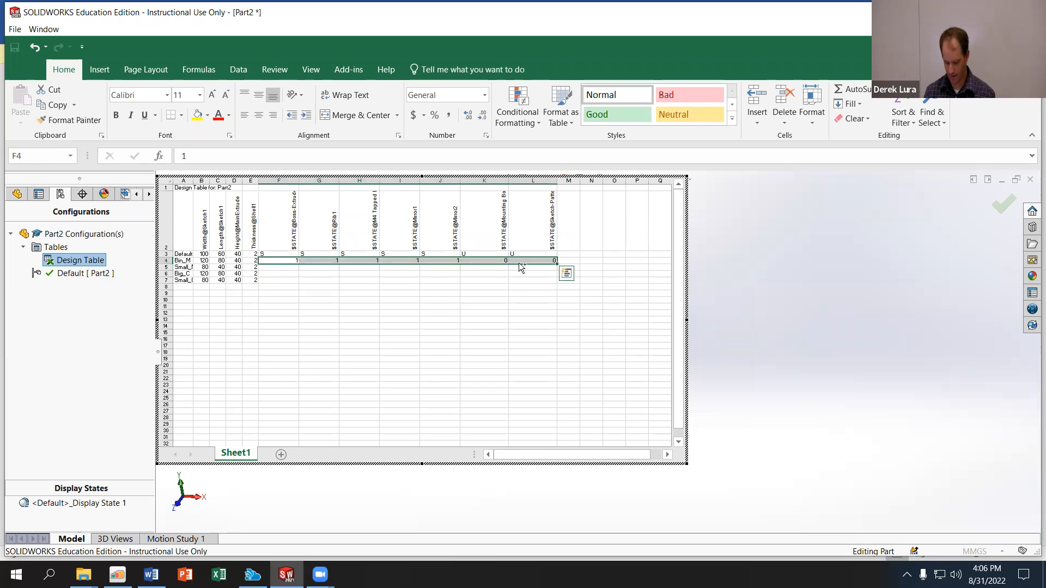
key("ctrl+c")
left_click(288, 267)
key("ctrl+v")
Step: In the Big_C row, set the states from Boss-Extrude2 through Mirror2 to 0 and those of Mounting Boss1 and Sketch-Pattern2 to 1
left_click(287, 274)
type("0")
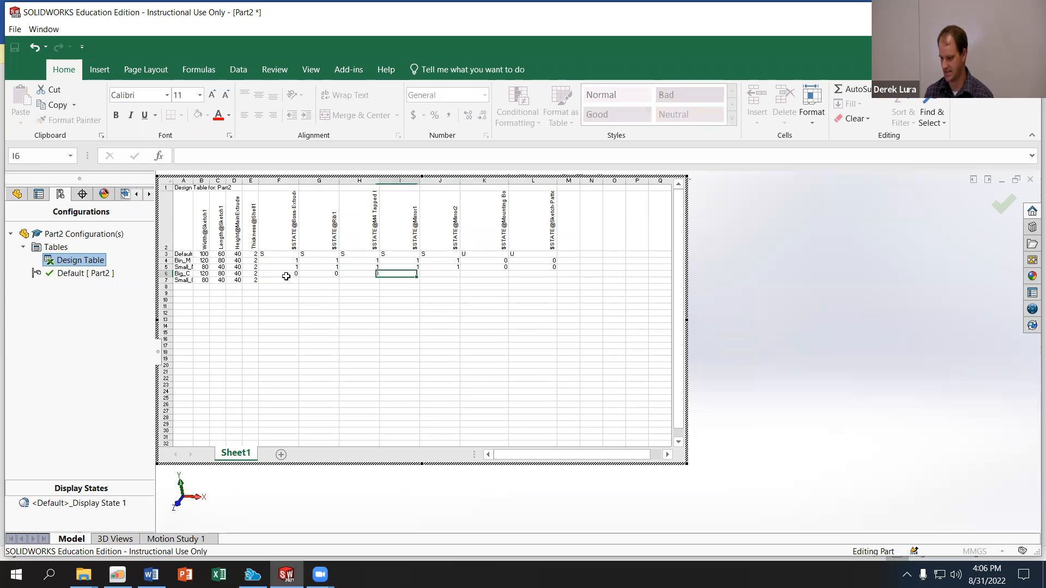
type("\t0\t0\t0\t0\t1\t\t1")
key("Down")
key("Up")
key("Left")
type("1")
key("Return")
Step: In the Small_C row, set the Mounting Boss1 and Sketch-Pattern2 states to 1 and the states from Boss-Extrude2 through Mirror2 to 0
type("1")
key("Left")
type("1")
key("Left")
key("0")
key("Left")
key("0")
key("Left")
key("0")
key("Left")
key("0")
key("Left")
key("0")
key("Left")
key("Down")
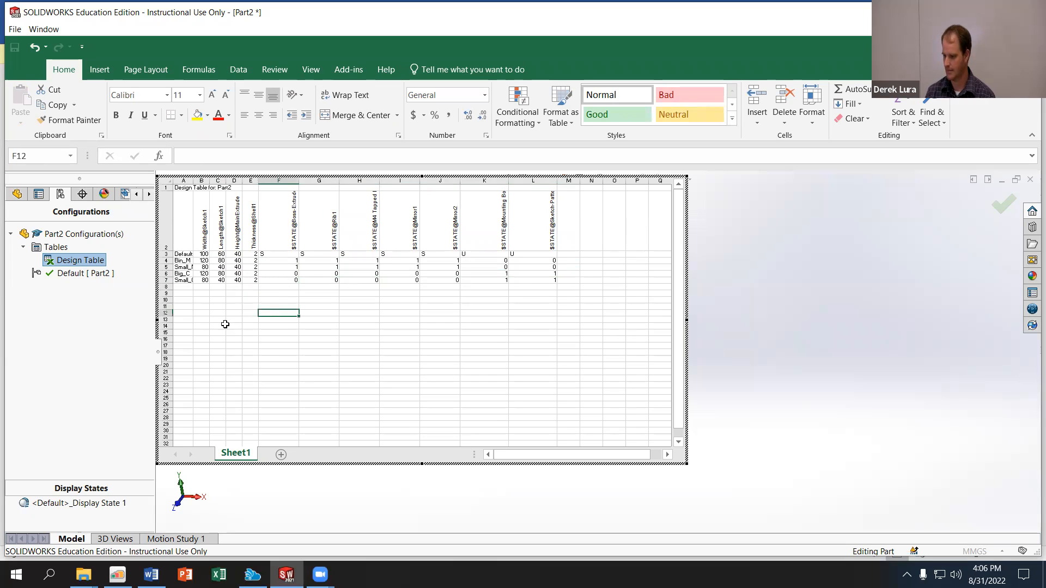
Step: Finish editing the design table and generate its four new configurations
left_click(53, 275)
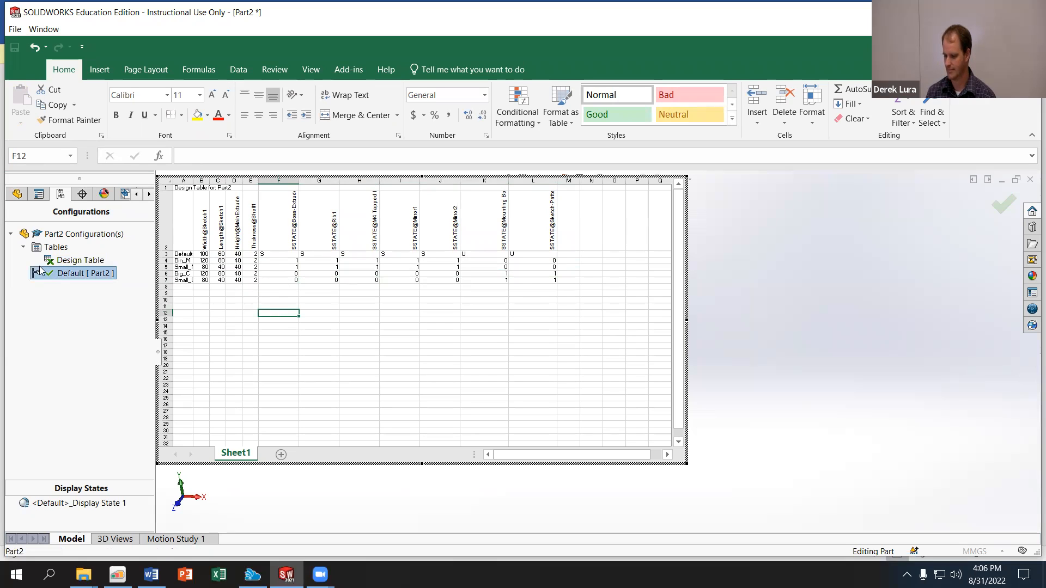
left_click(55, 246)
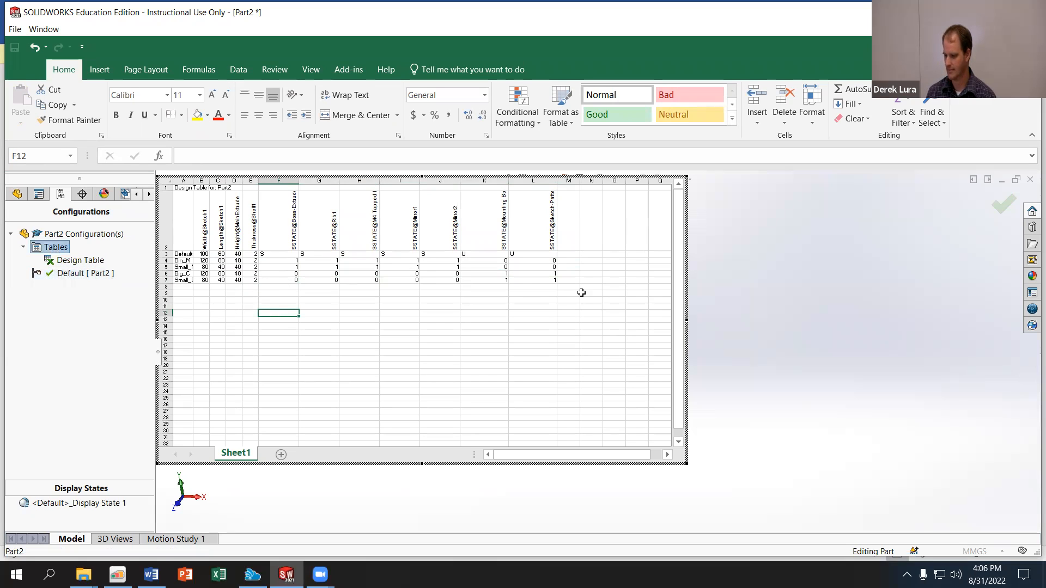
left_click(998, 211)
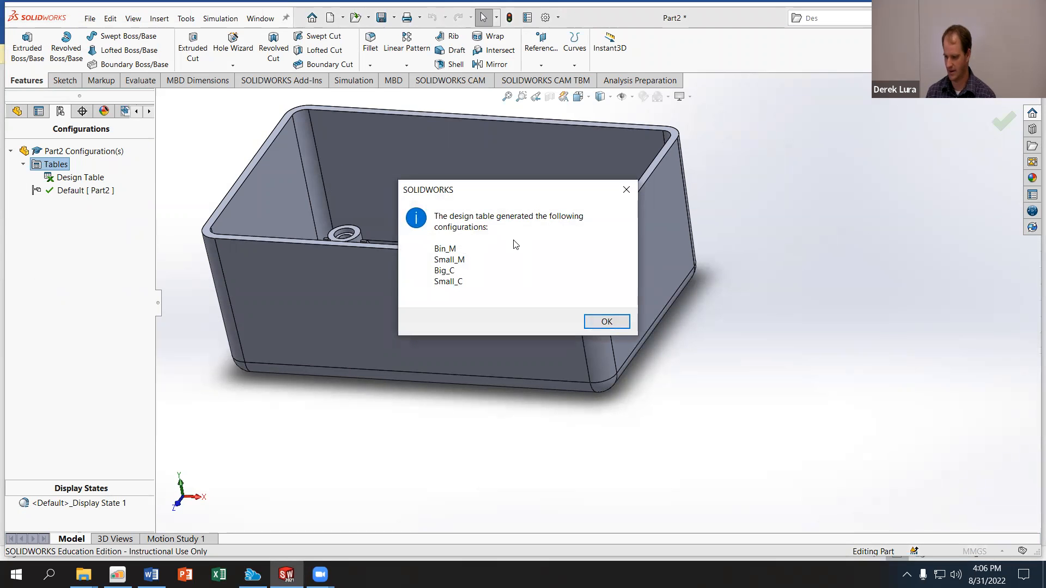
left_click(606, 322)
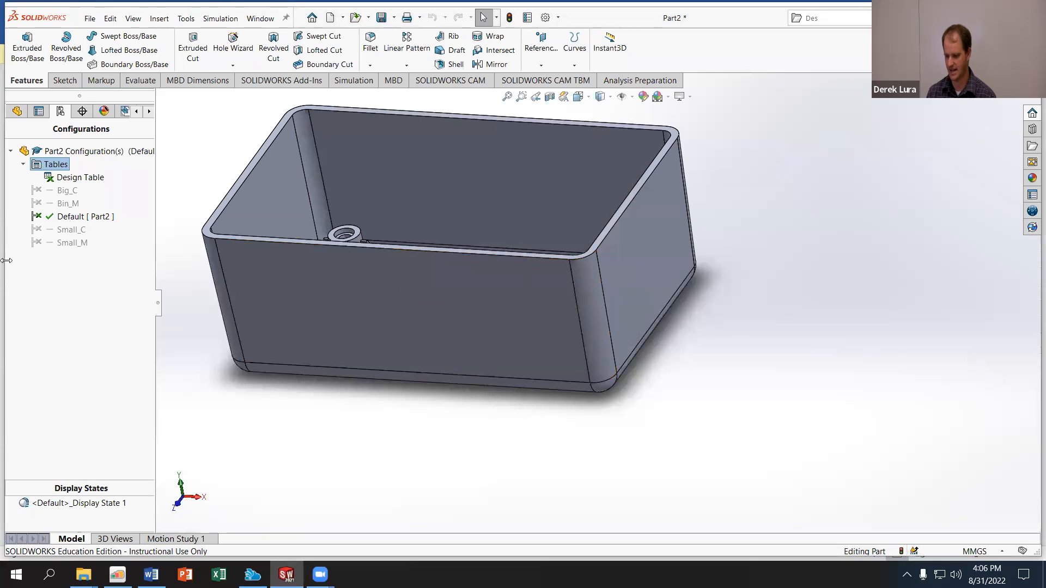
Step: Activate the Big_C configuration, rebuild the part while ignoring the Mirror1 error, and close the error list
middle_click_drag(293, 250, 286, 316)
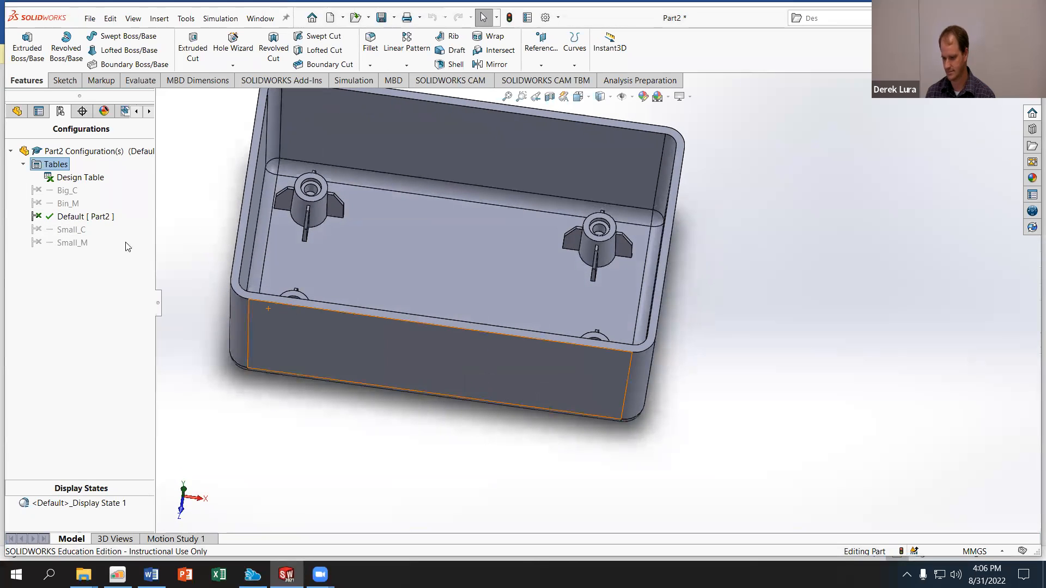
double_click(47, 189)
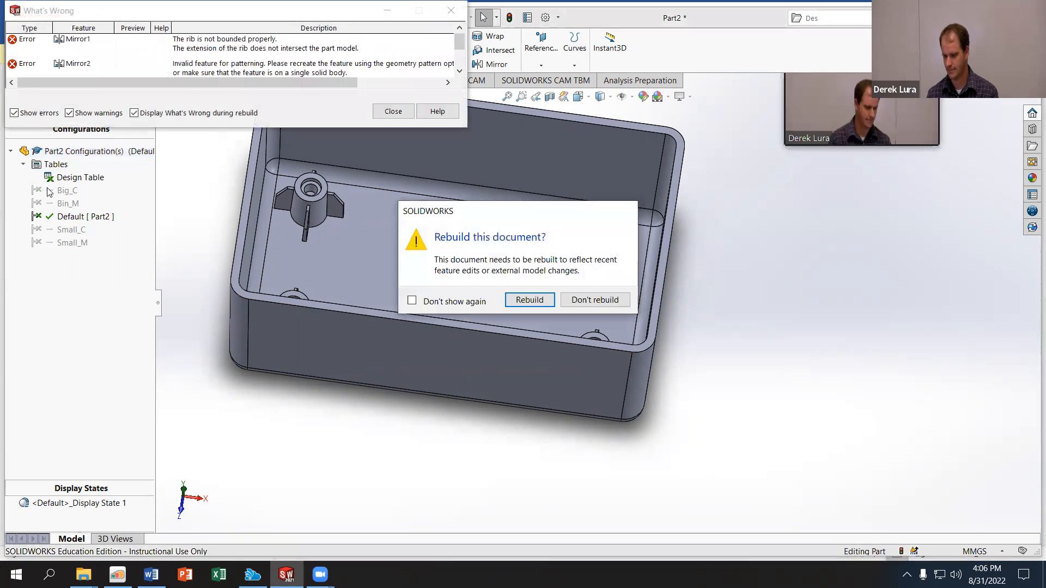
left_click(510, 301)
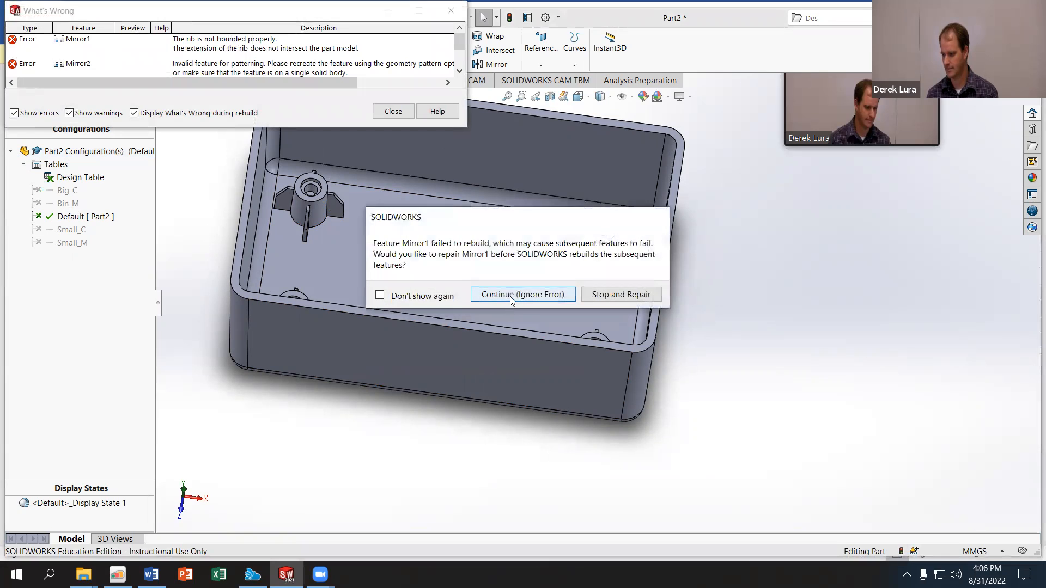
left_click(510, 296)
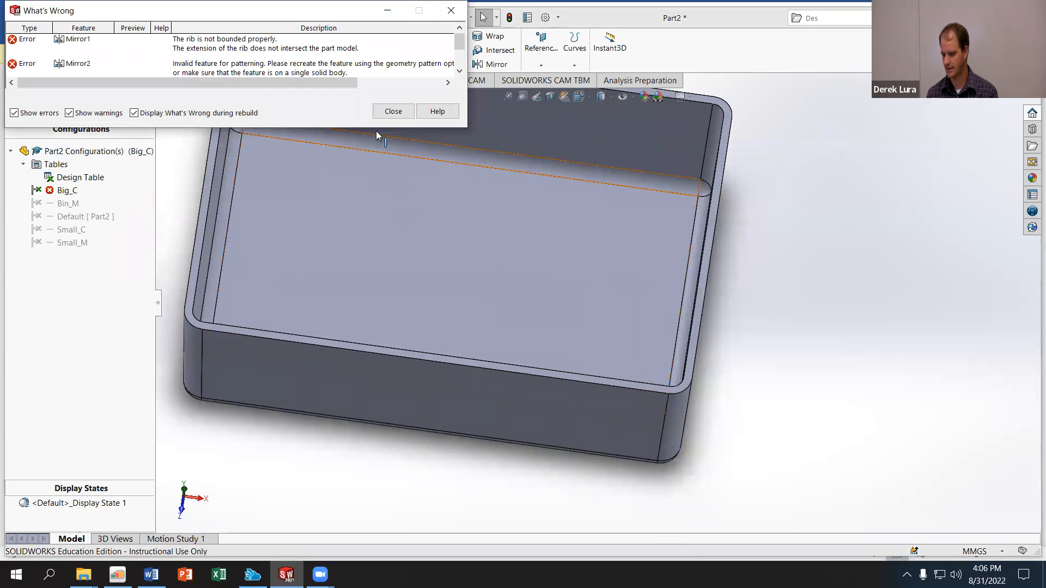
left_click(410, 110)
scroll(337, 280, "up", 4)
middle_click_drag(338, 280, 336, 320)
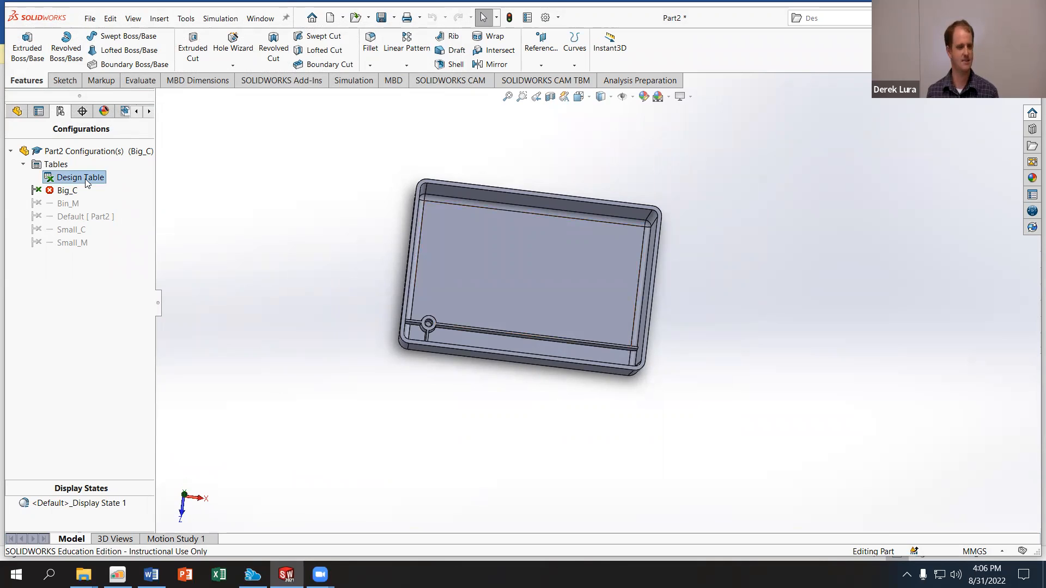
Step: Examine the Mirror1 definition and its preview to see which features it mirrors, leaving it unchanged
left_click(58, 191)
left_click(17, 111)
left_click(58, 351)
left_click(65, 326)
mouse_move(389, 258)
middle_mouse_down()
mouse_move(387, 283)
mouse_move(391, 272)
middle_mouse_up()
scroll(482, 308, "down", 4)
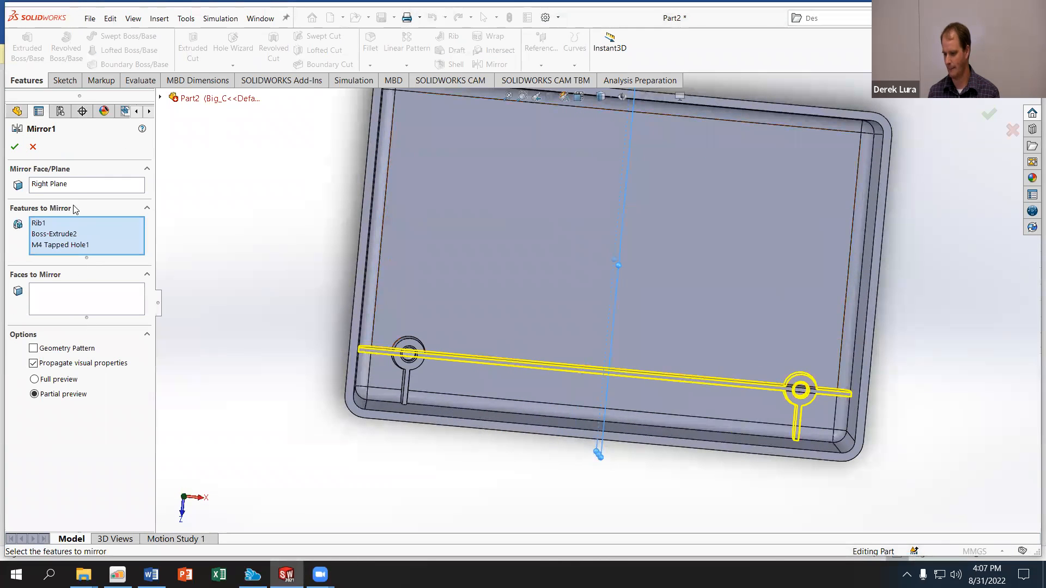
left_click(32, 147)
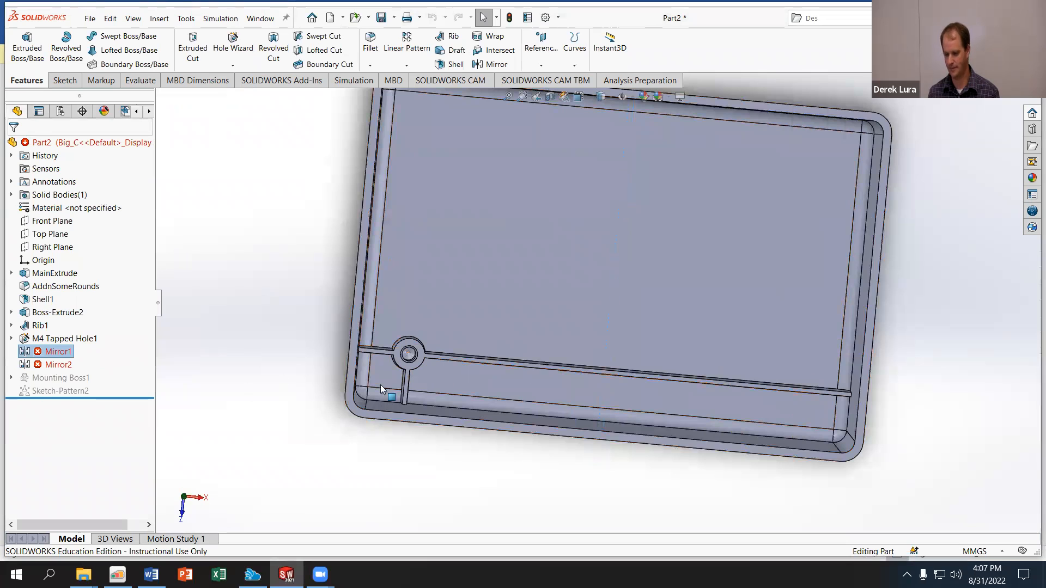
Step: Open the Rib1 definition and examine how its sketch lines sit relative to the corner boss
left_click(39, 325)
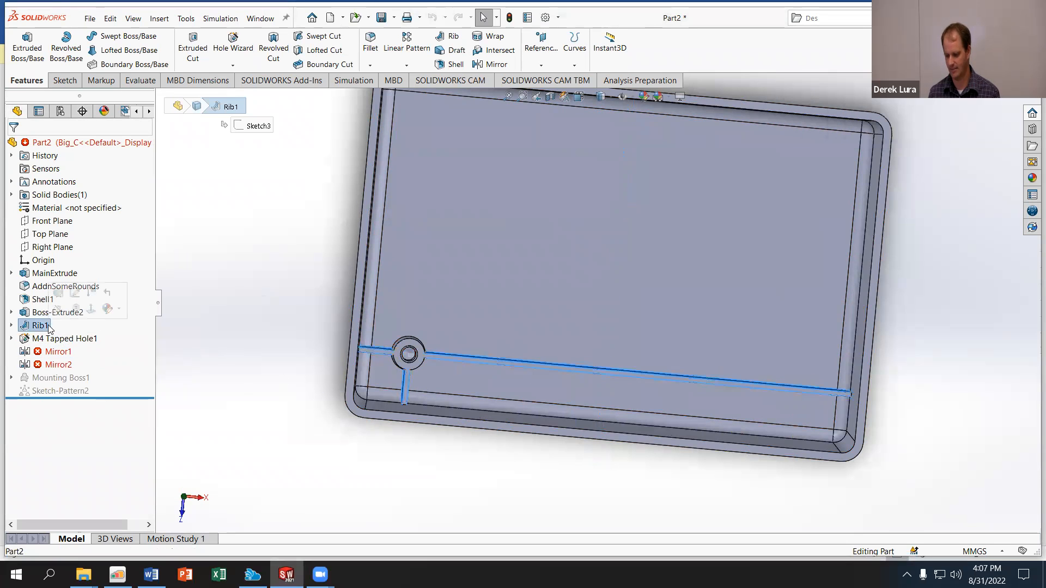
left_click(58, 294)
scroll(414, 354, "down", 5)
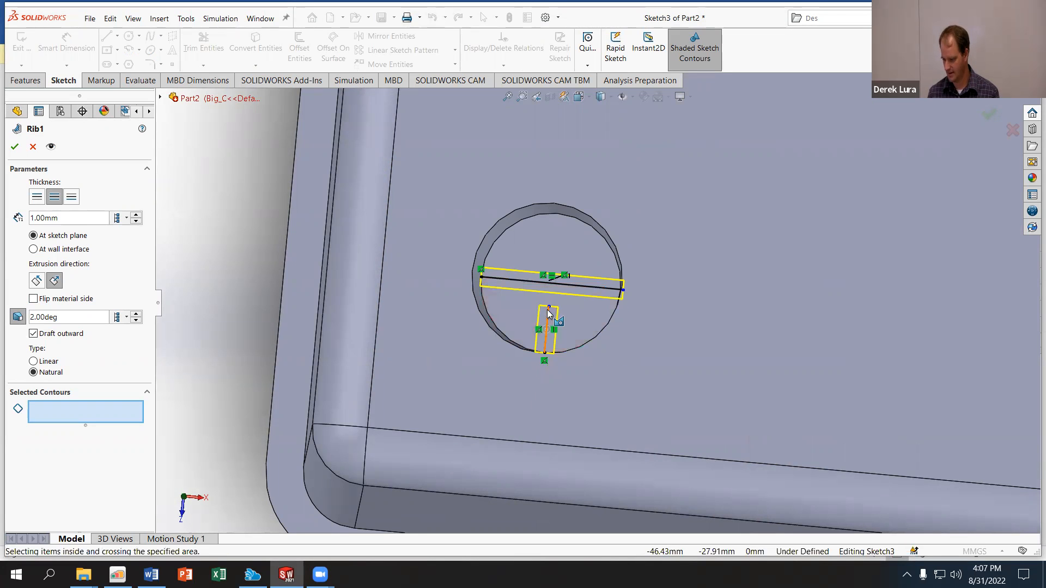
scroll(551, 375, "up", 2)
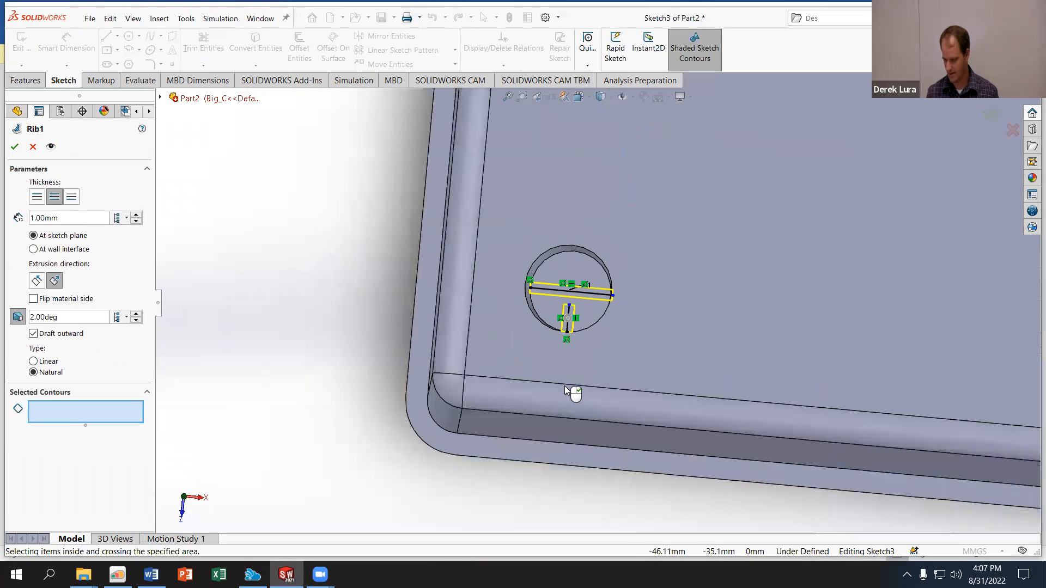
key("ctrl+8")
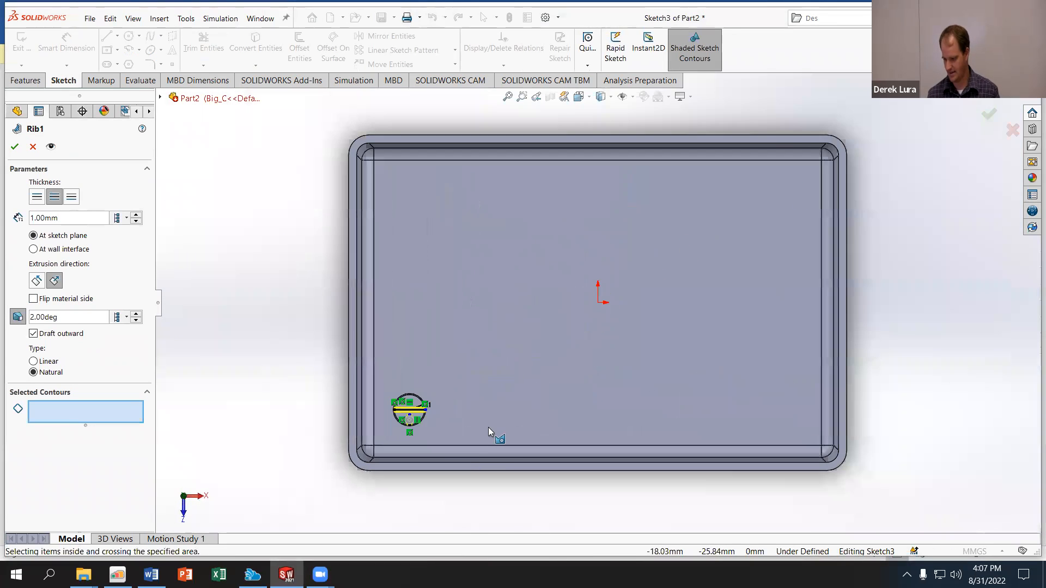
scroll(488, 427, "down", 4)
scroll(285, 443, "up", 4)
scroll(426, 368, "down", 4)
scroll(483, 330, "down", 2)
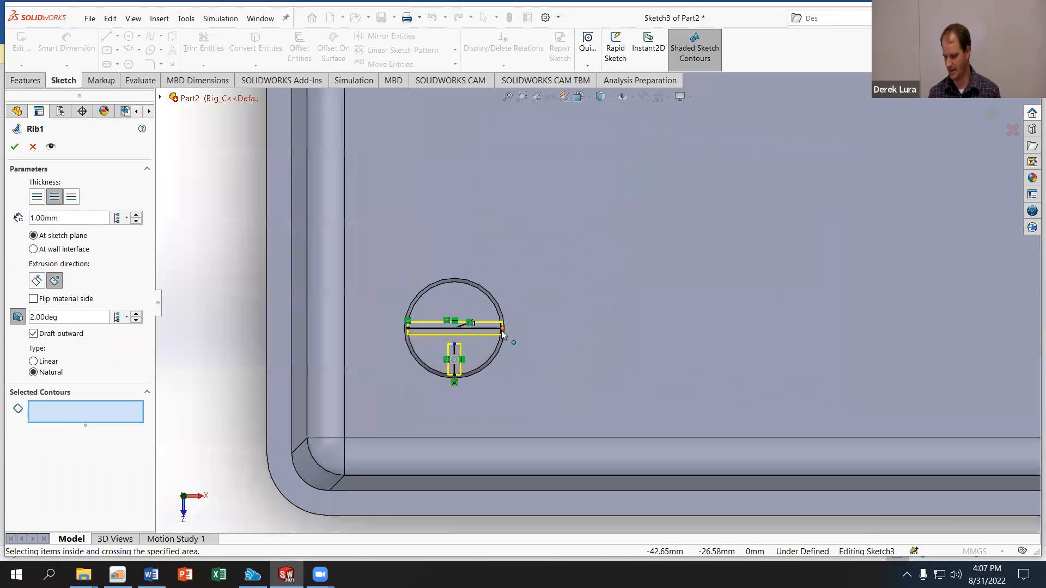
Step: Try to reposition the rib sketch lines from within the Rib1 definition
left_click_drag(476, 328, 355, 330)
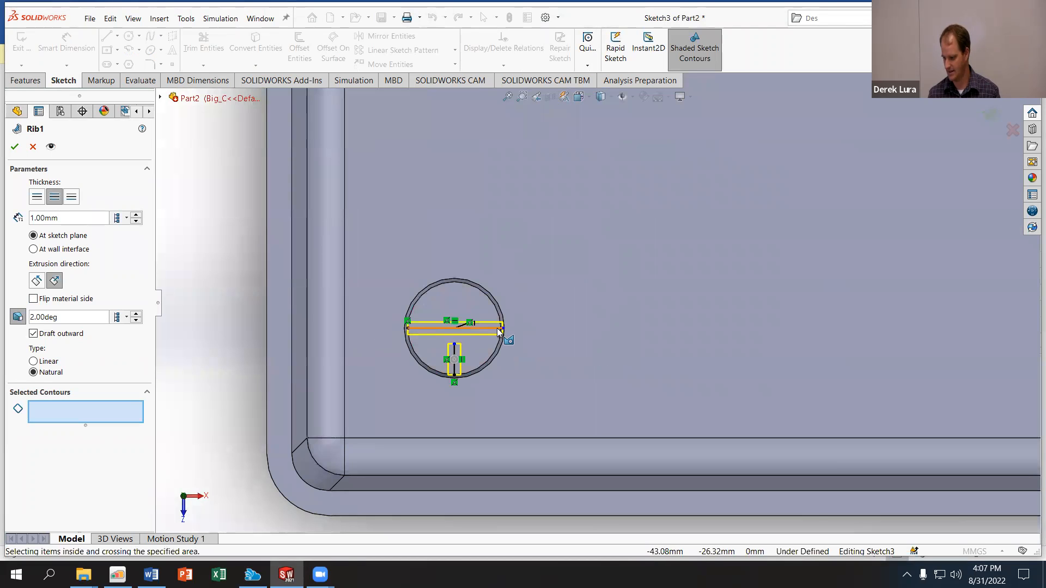
left_click_drag(490, 360, 410, 373)
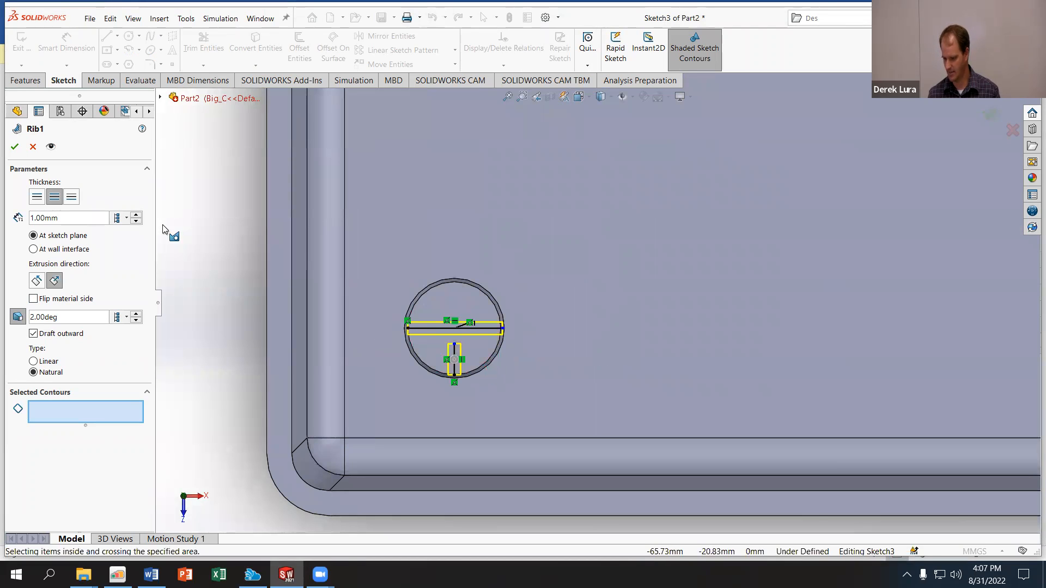
left_click(33, 147)
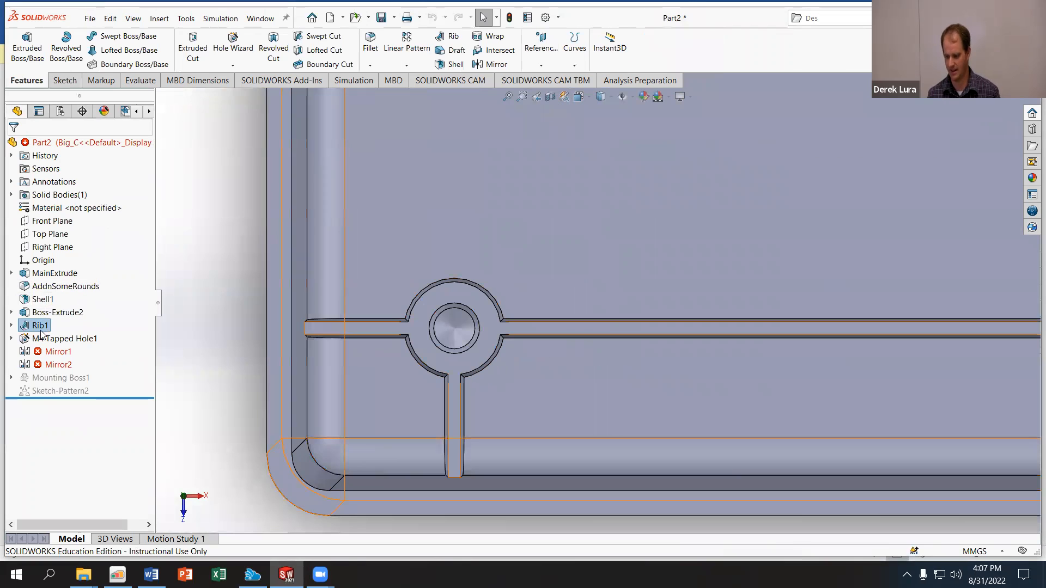
Step: In Rib1's Sketch3, move the inner line endpoints outward onto the adjacent floor edges along the two nearest walls, and exit the sketch
left_click(11, 326)
left_click(65, 339)
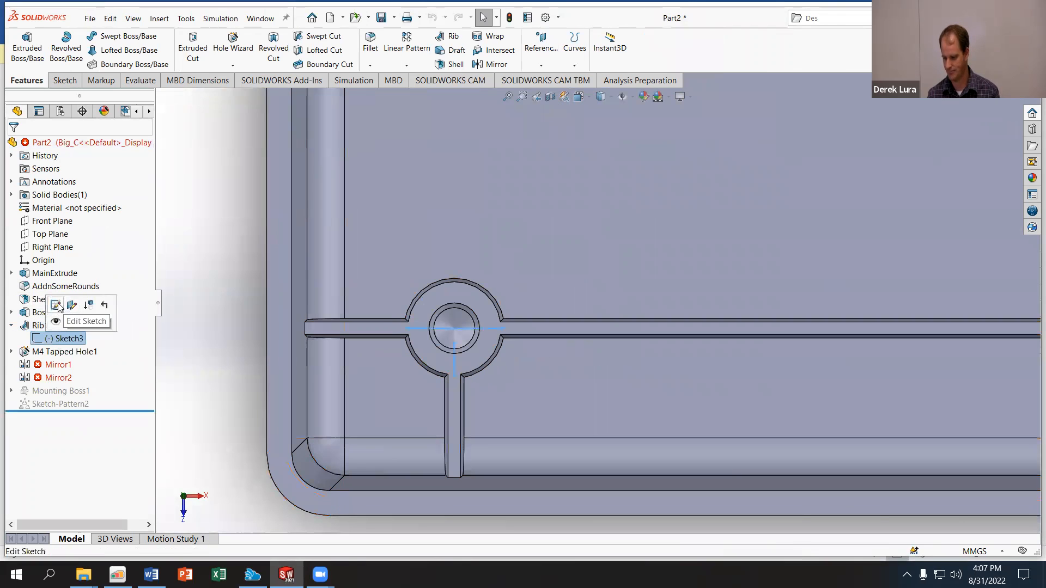
left_click(75, 306)
scroll(393, 430, "down", 4)
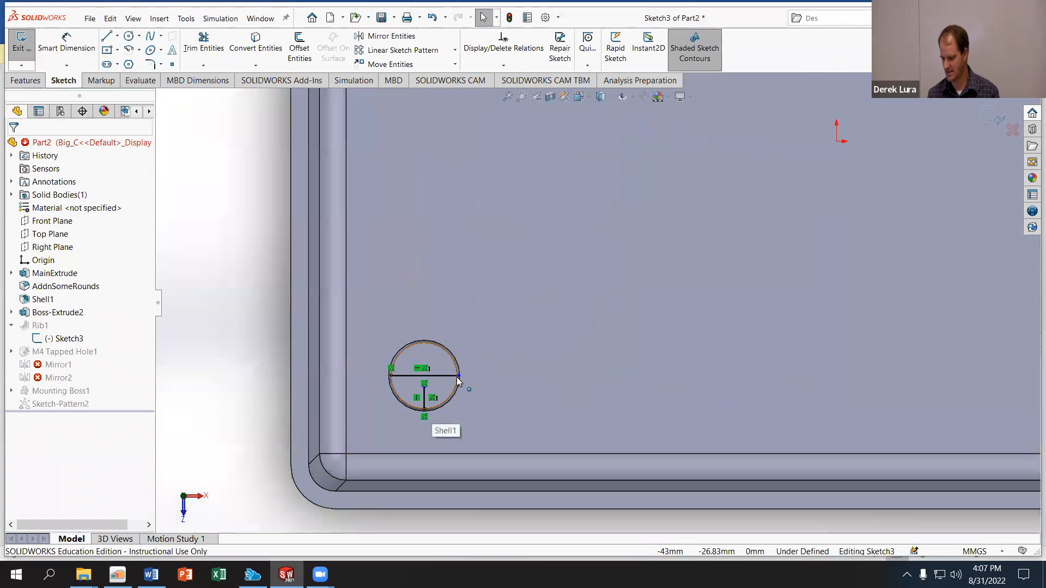
left_click_drag(459, 375, 348, 377)
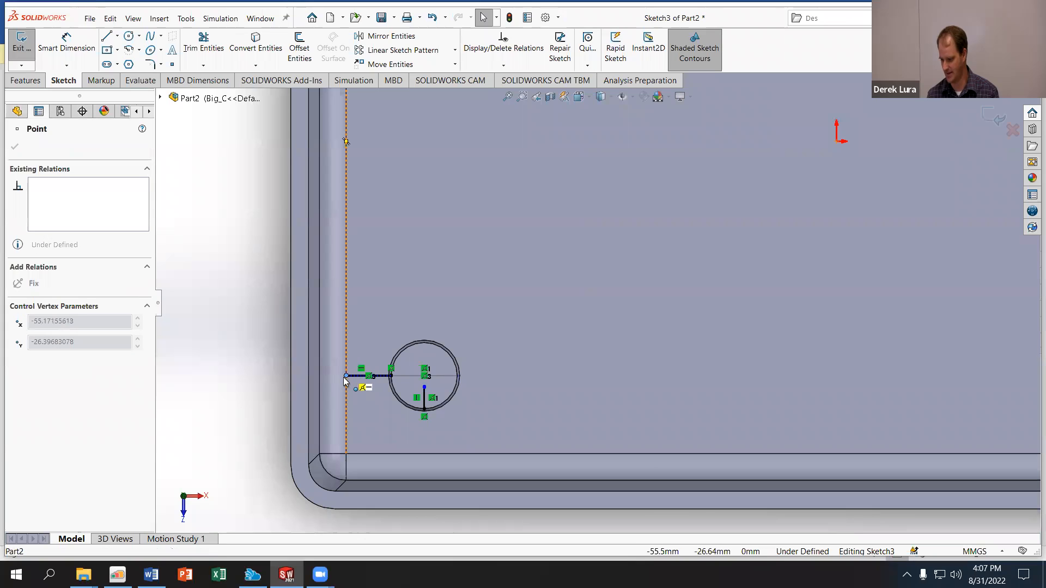
left_click_drag(425, 386, 436, 458)
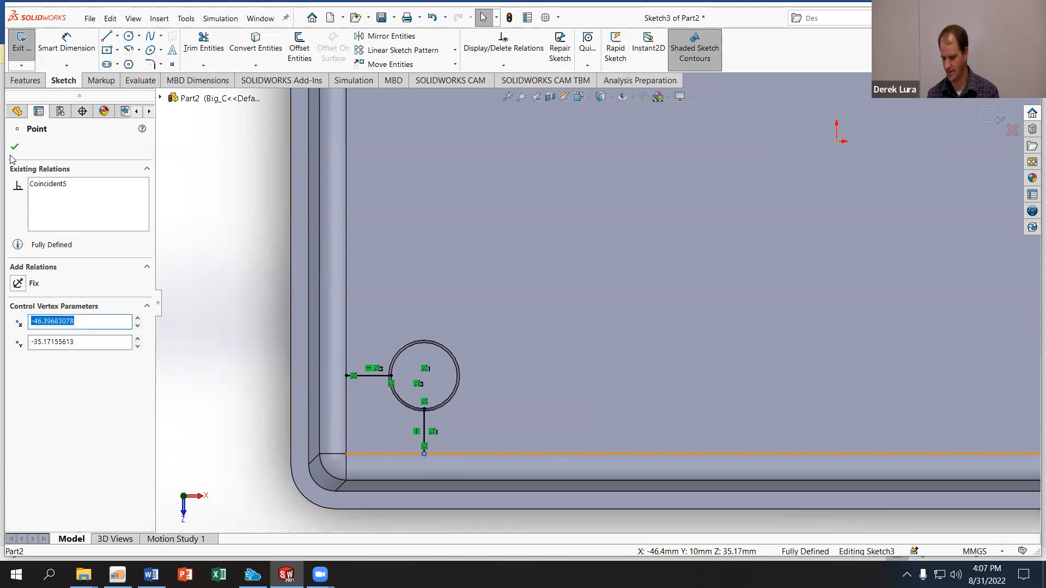
left_click(14, 147)
mouse_move(357, 398)
middle_mouse_down()
mouse_move(367, 383)
mouse_move(316, 352)
mouse_move(340, 362)
middle_mouse_up()
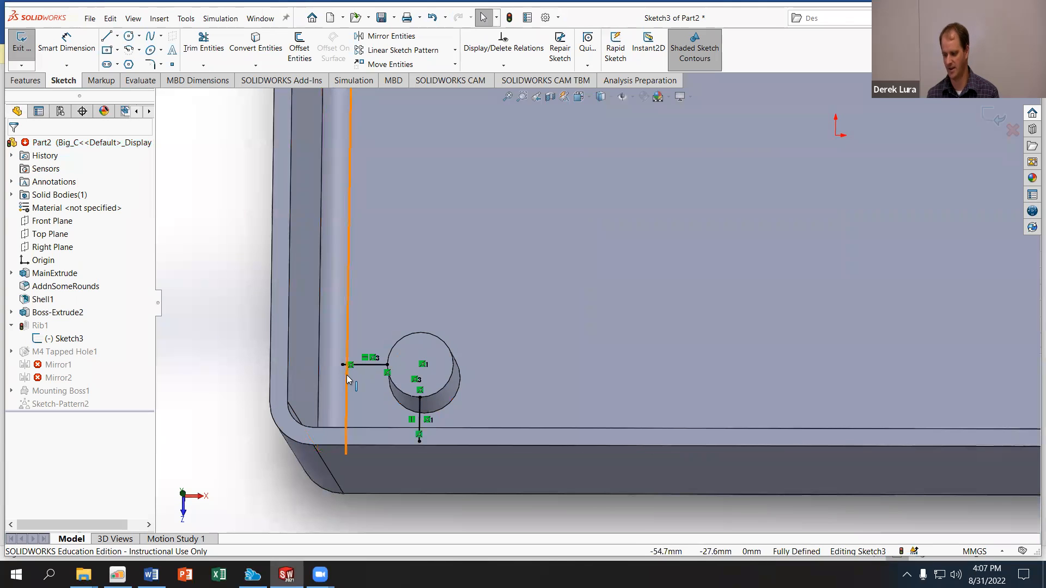
left_click(980, 108)
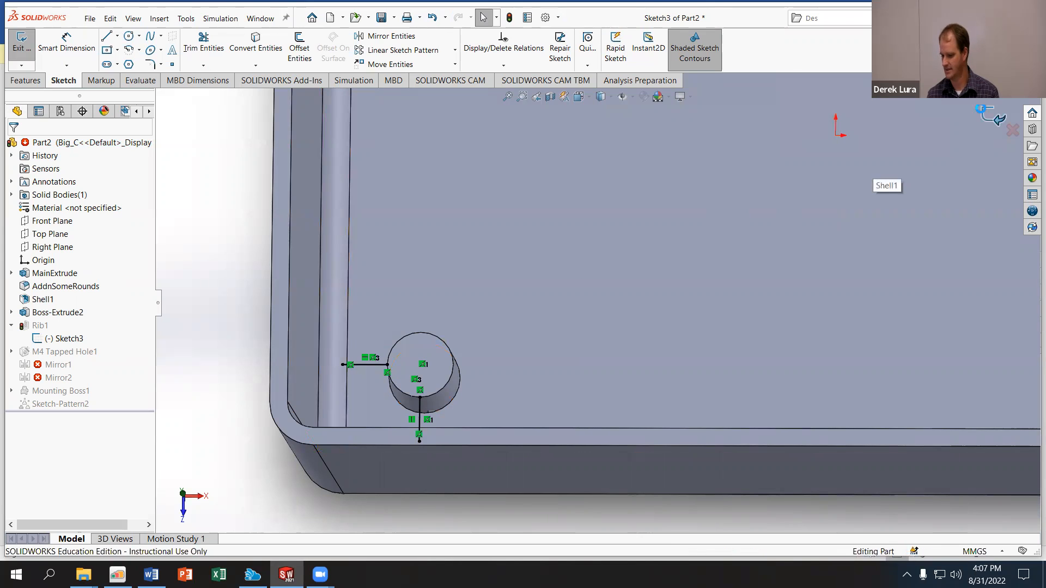
scroll(662, 260, "up", 8)
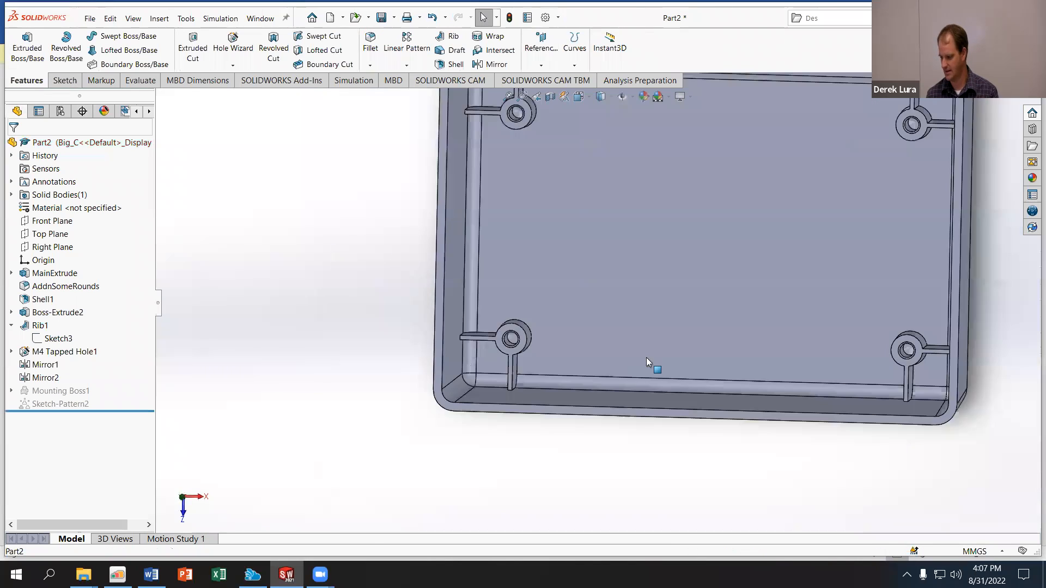
Step: Activate the Bin_M, Default, Small_C and Small_M configurations in turn to check their geometry
left_click(60, 111)
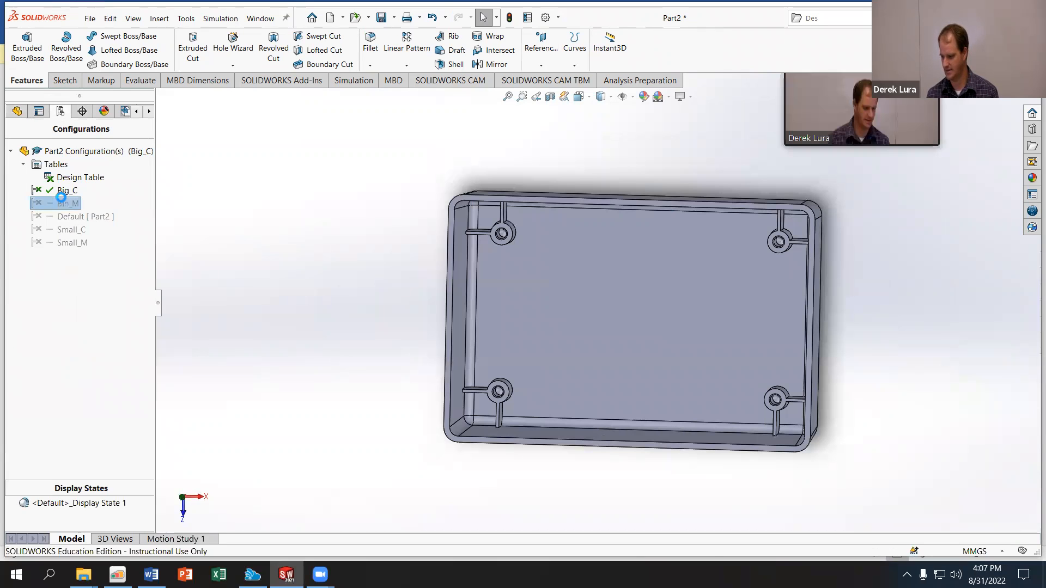
double_click(64, 202)
double_click(69, 217)
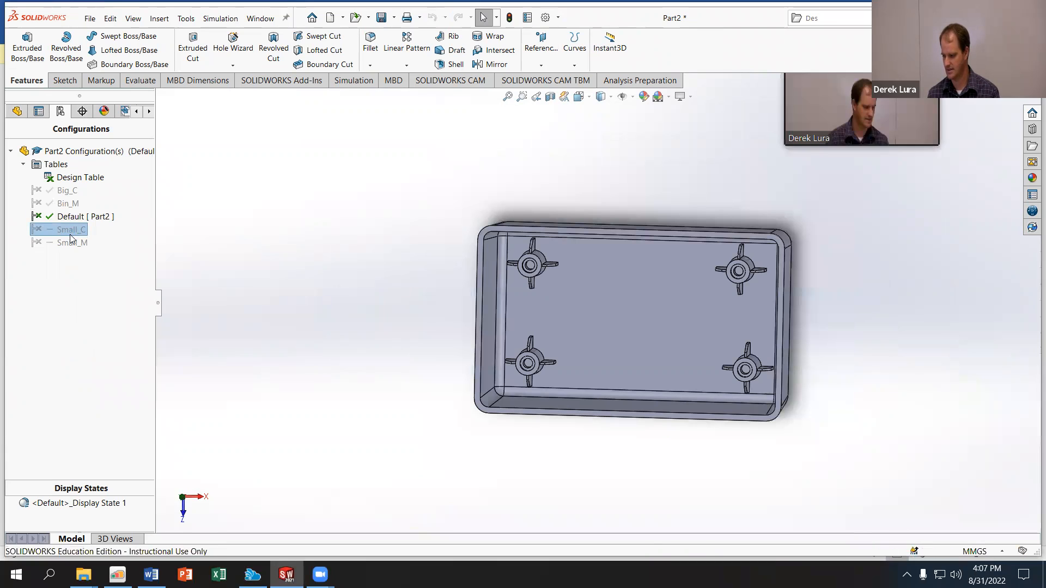
double_click(70, 233)
double_click(71, 243)
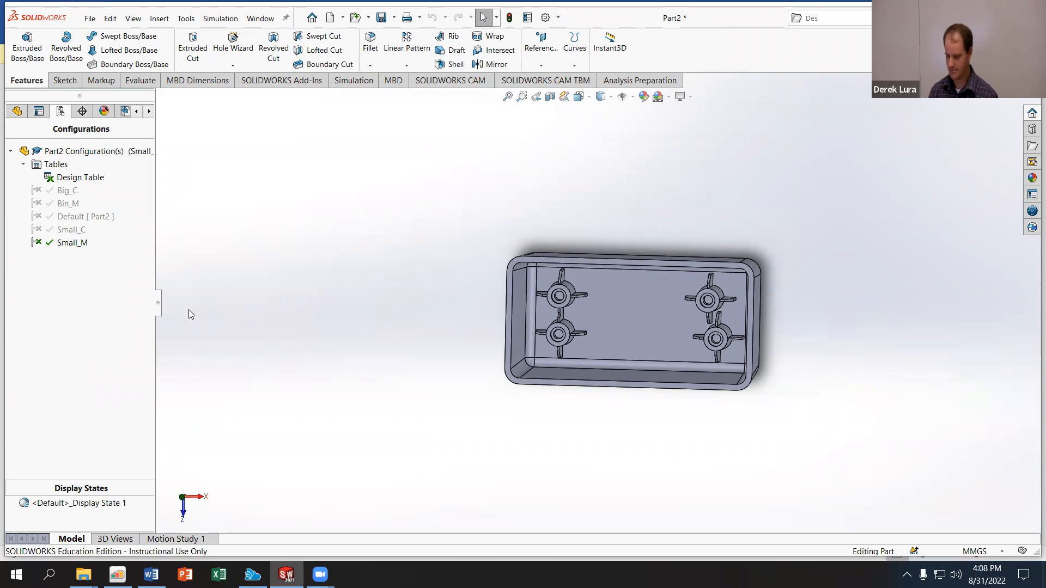
Step: Reopen the design table without adding parameters, review its configuration rows and feature states, and close it
right_click(64, 175)
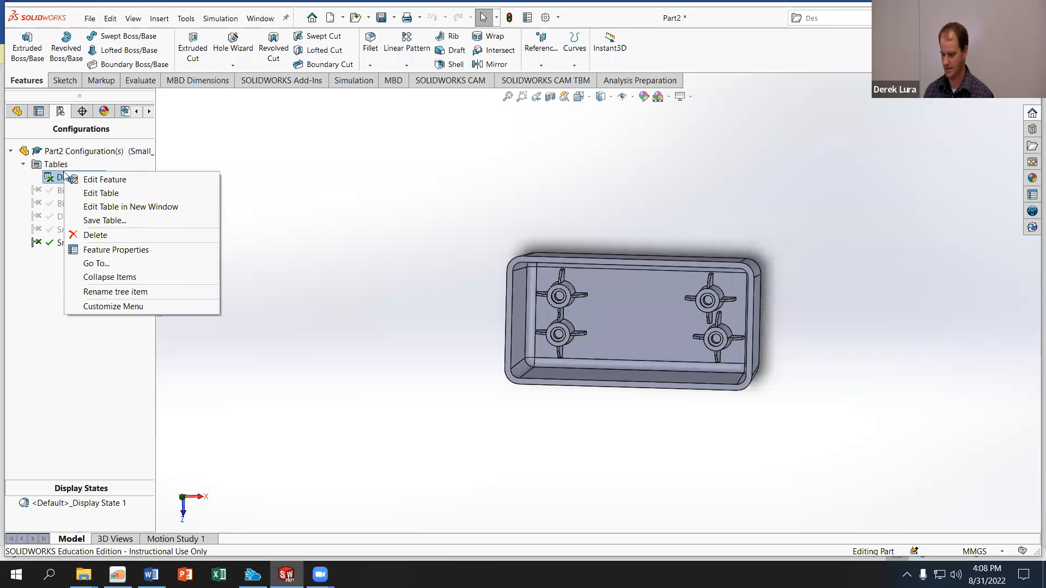
left_click(116, 194)
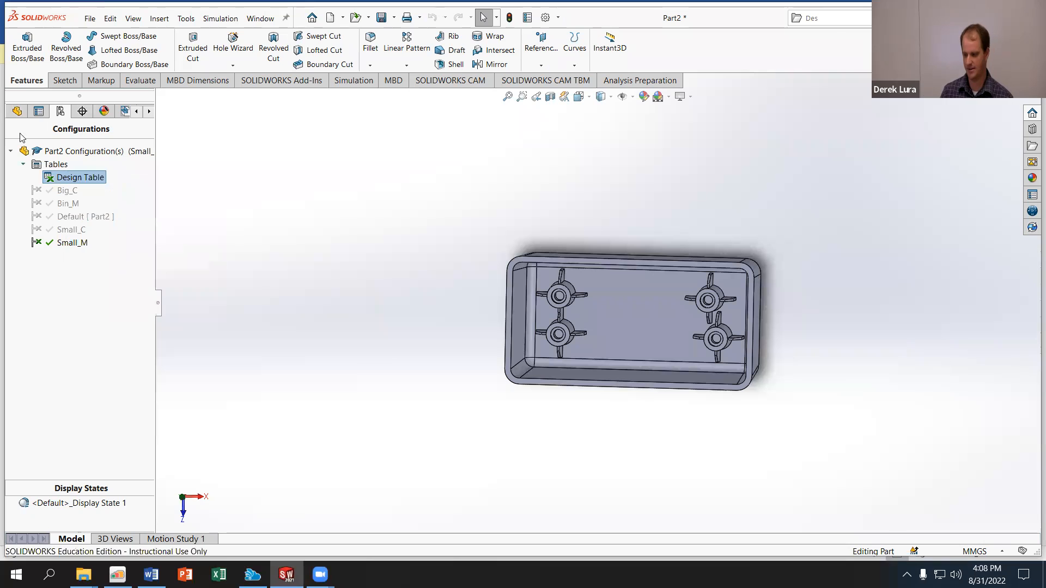
left_click(17, 111)
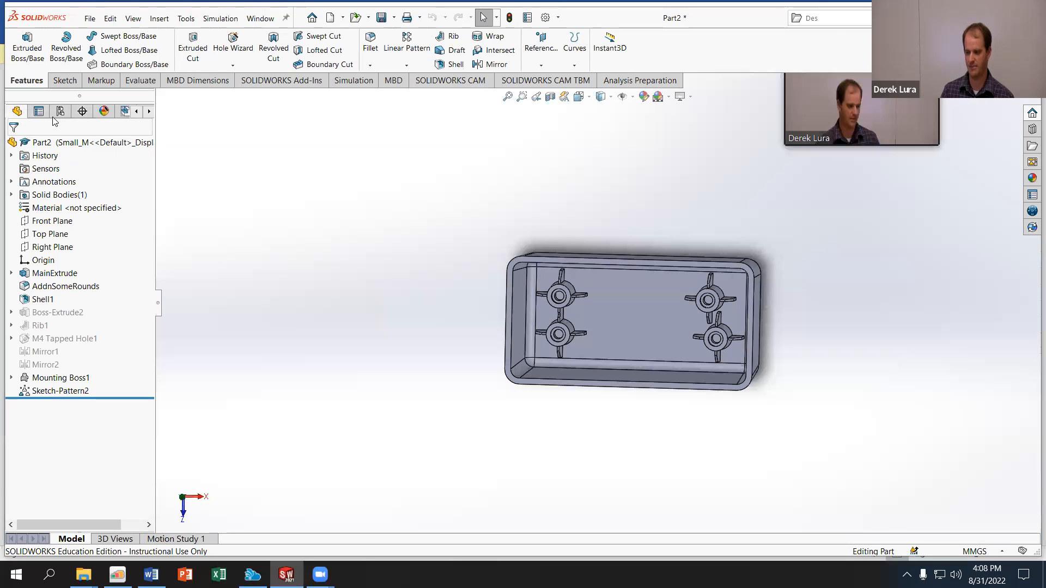
left_click(61, 112)
right_click(66, 178)
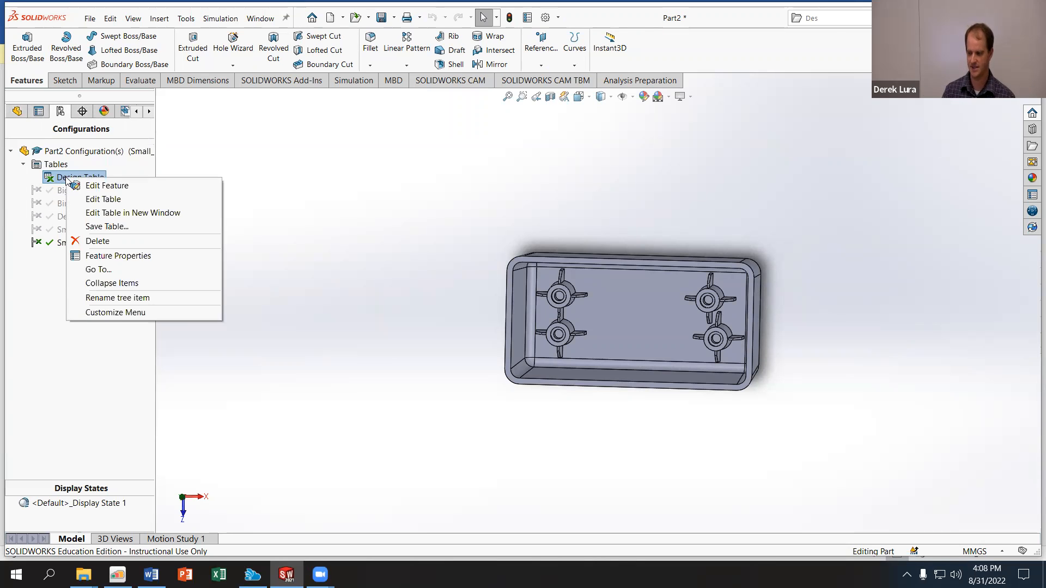
left_click(104, 199)
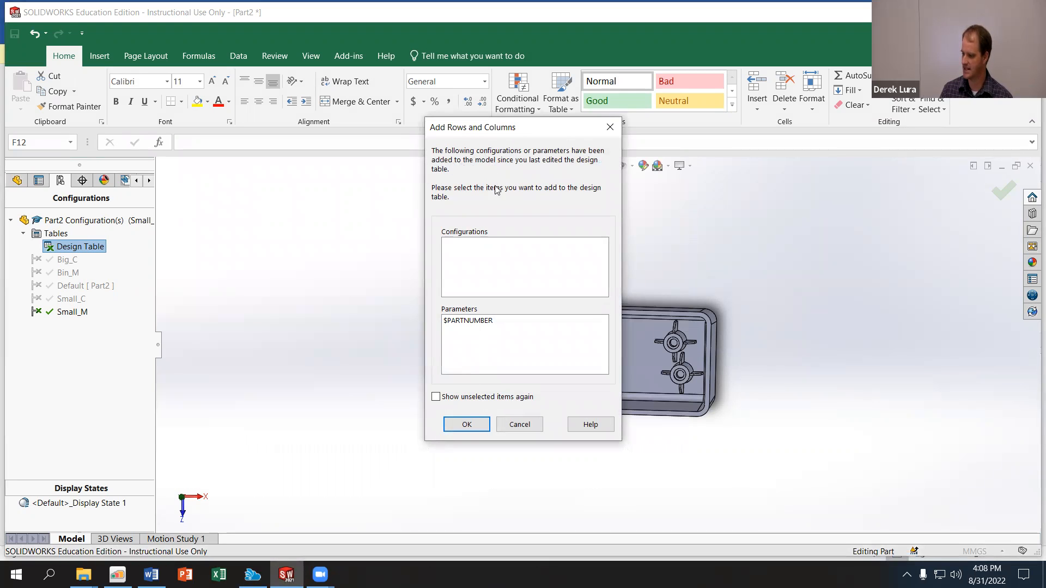
left_click(466, 424)
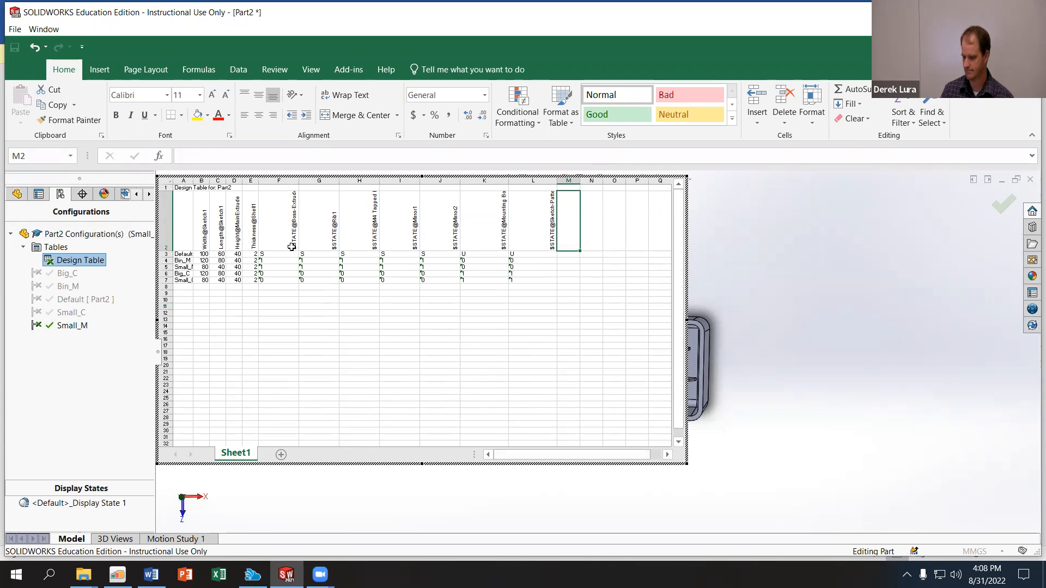
left_click(1003, 206)
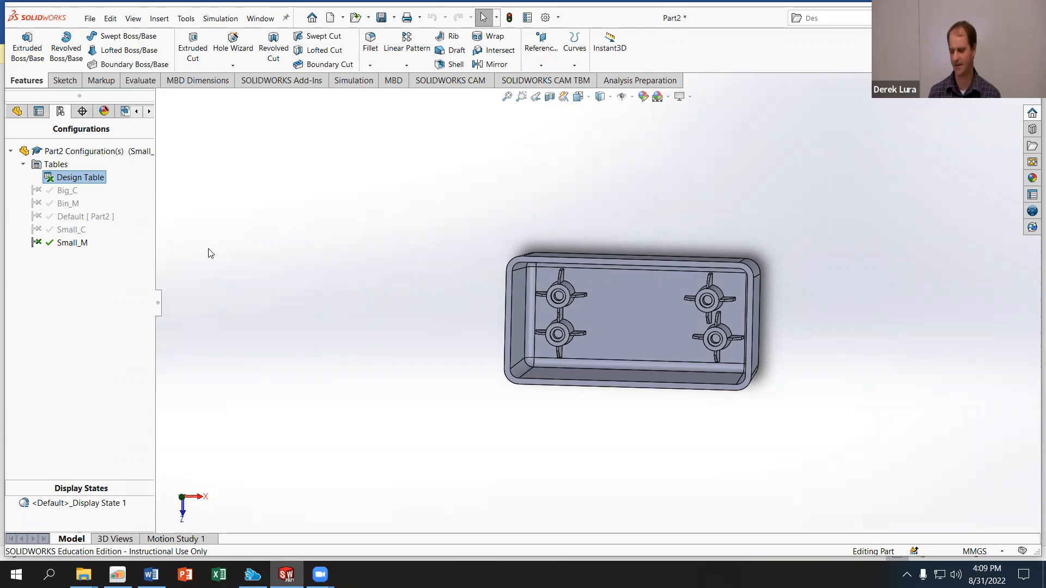
Step: Create a new part document alongside the box part
scroll(211, 253, "up", 2)
middle_click_drag(517, 265, 516, 223)
scroll(637, 267, "down", 3)
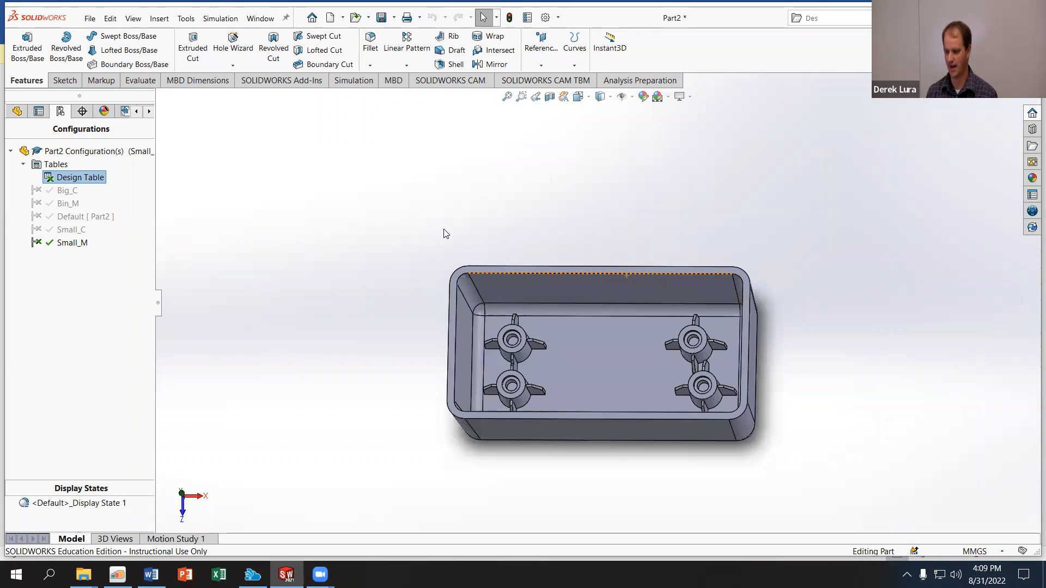
left_click(89, 19)
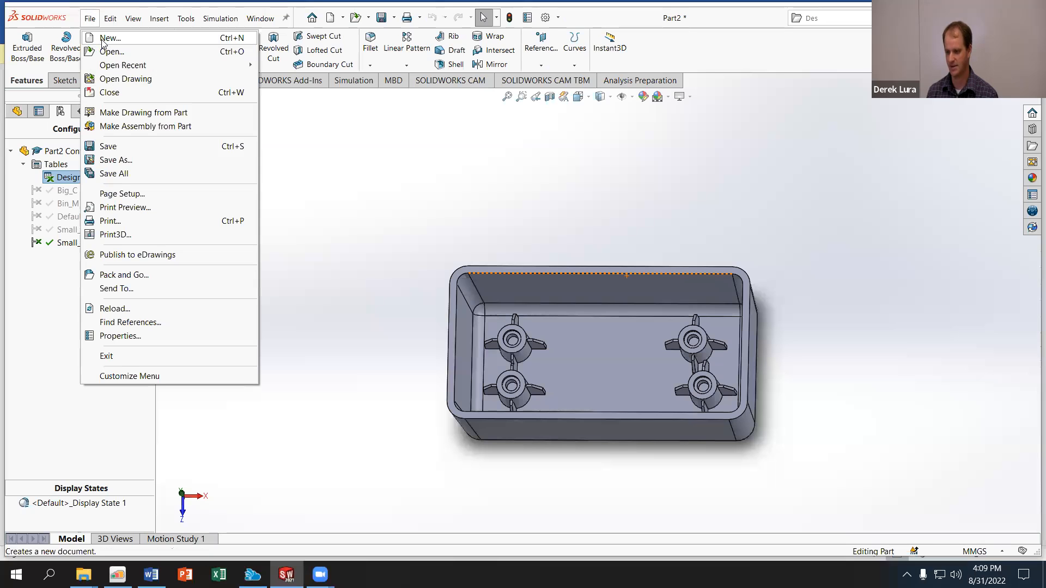
left_click(104, 39)
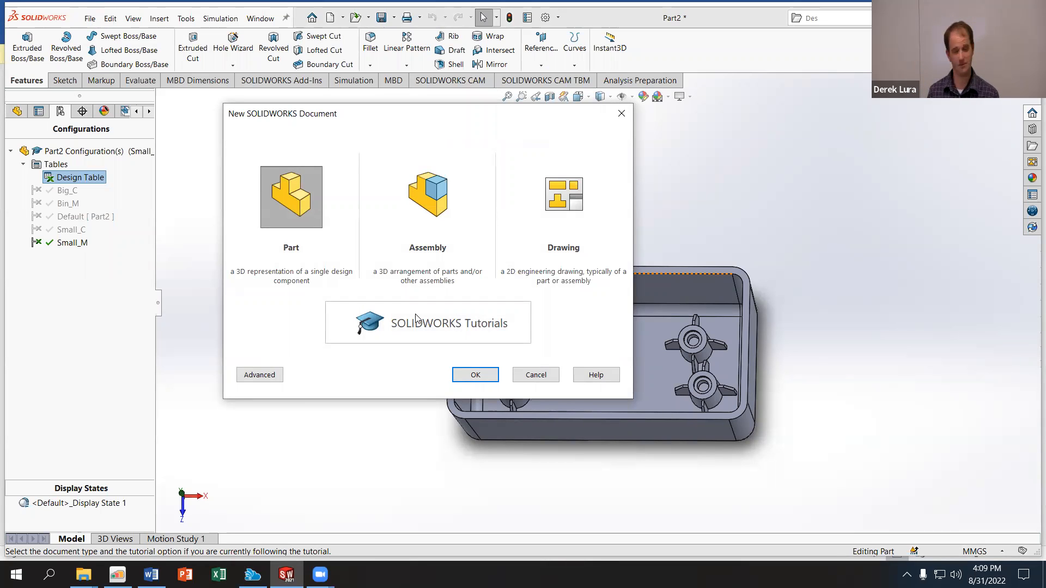
left_click(474, 377)
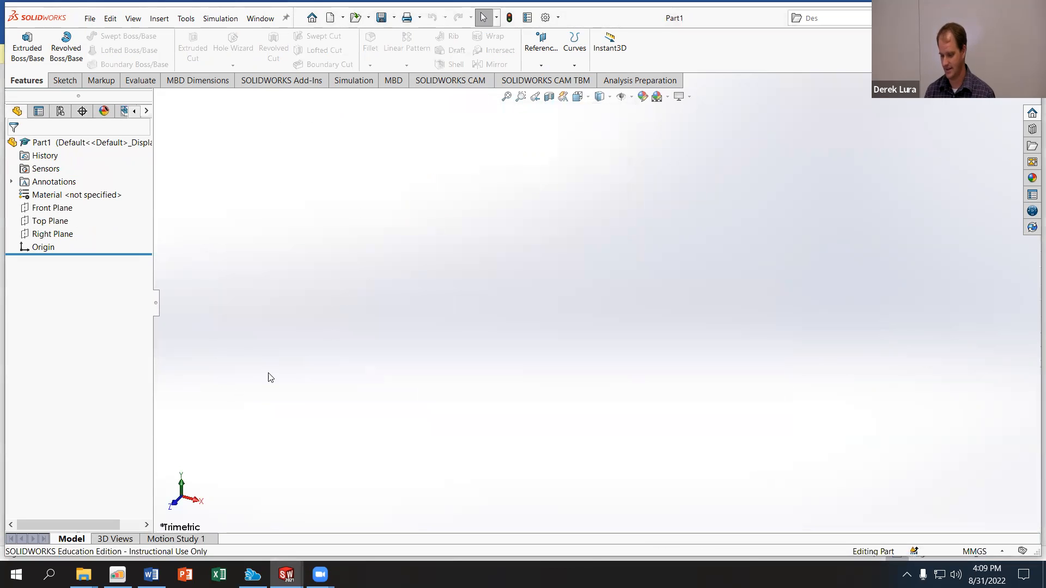
Step: Look through the Desktop and W02 folders in File Explorer for the box part file
mouse_move(82, 573)
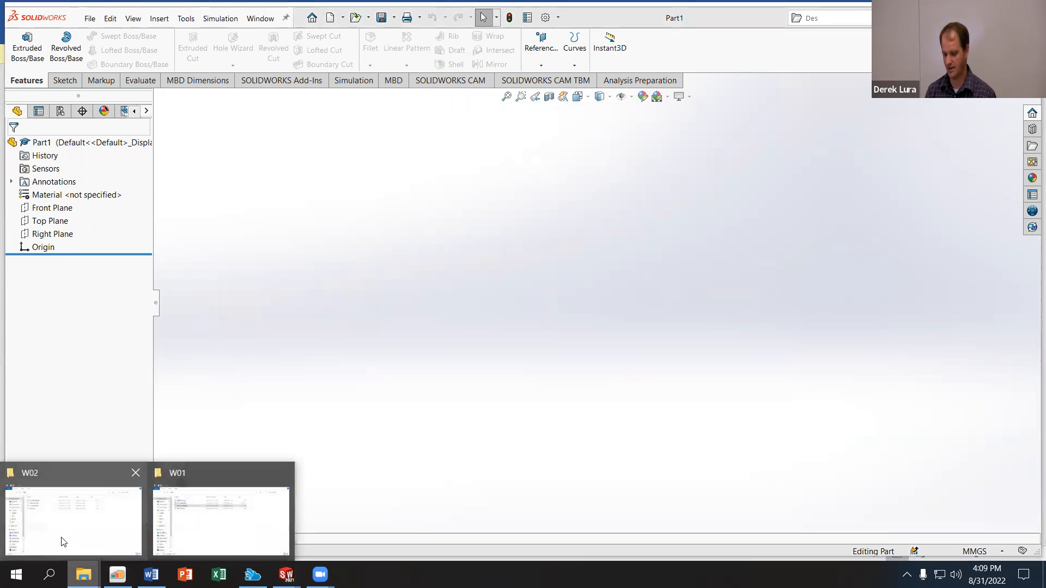
left_click(62, 541)
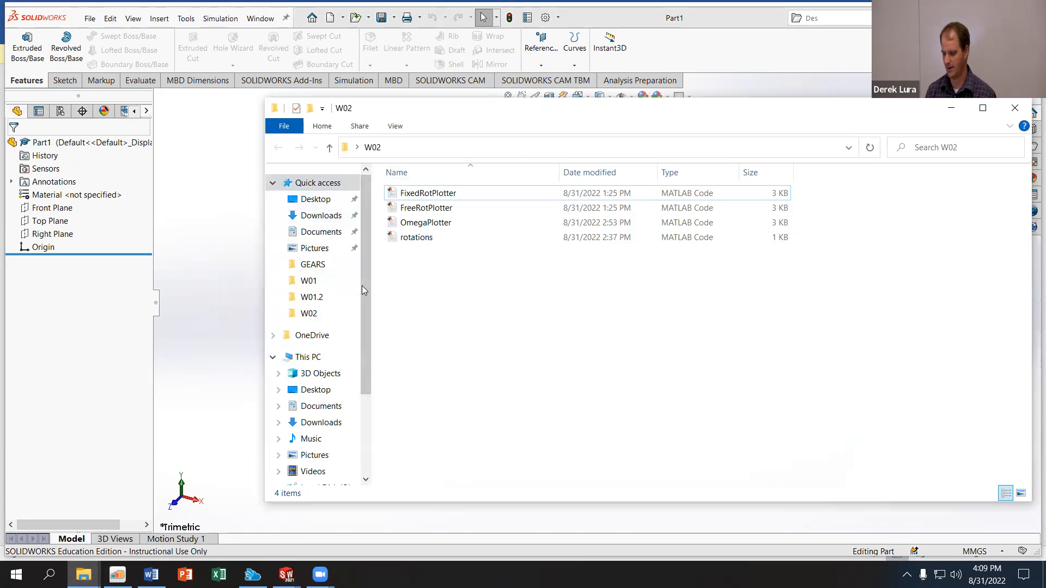
left_click(316, 199)
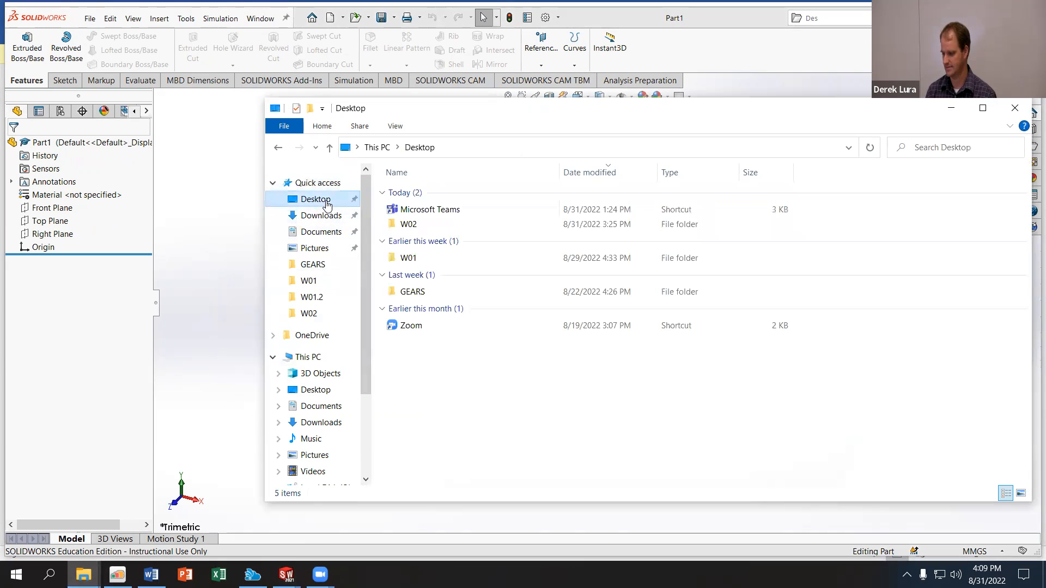
double_click(406, 224)
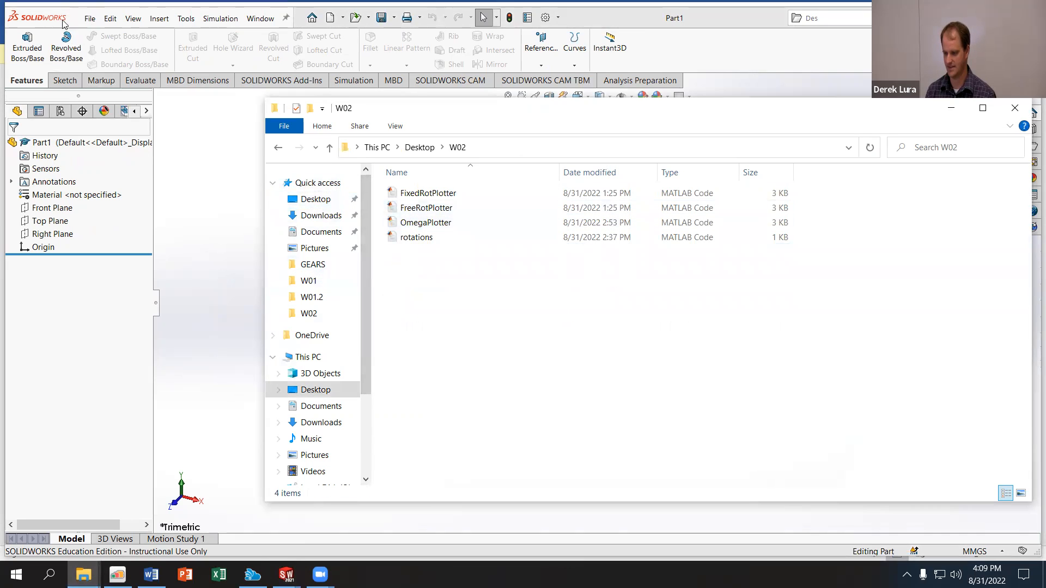
left_click(313, 200)
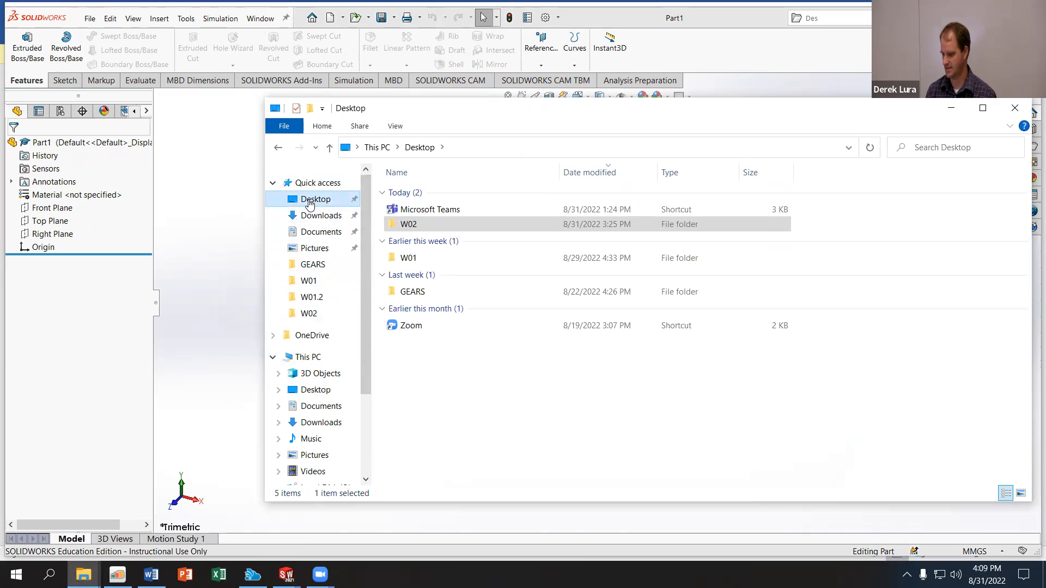
left_click(61, 22)
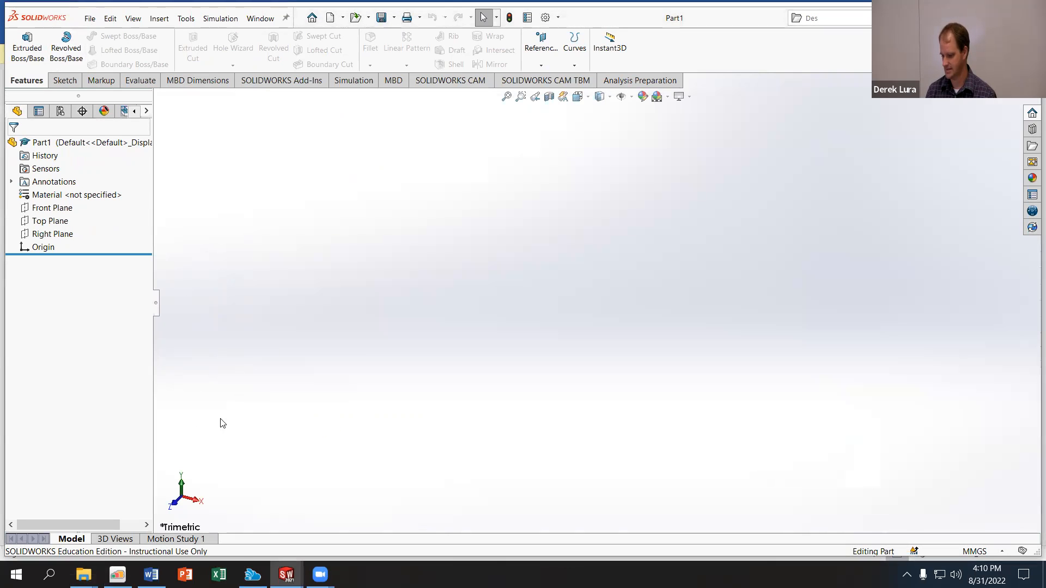
Step: Return to the box part and try to save it as Box in the W02 Box folder while the design table is selected
mouse_move(286, 575)
left_click(294, 531)
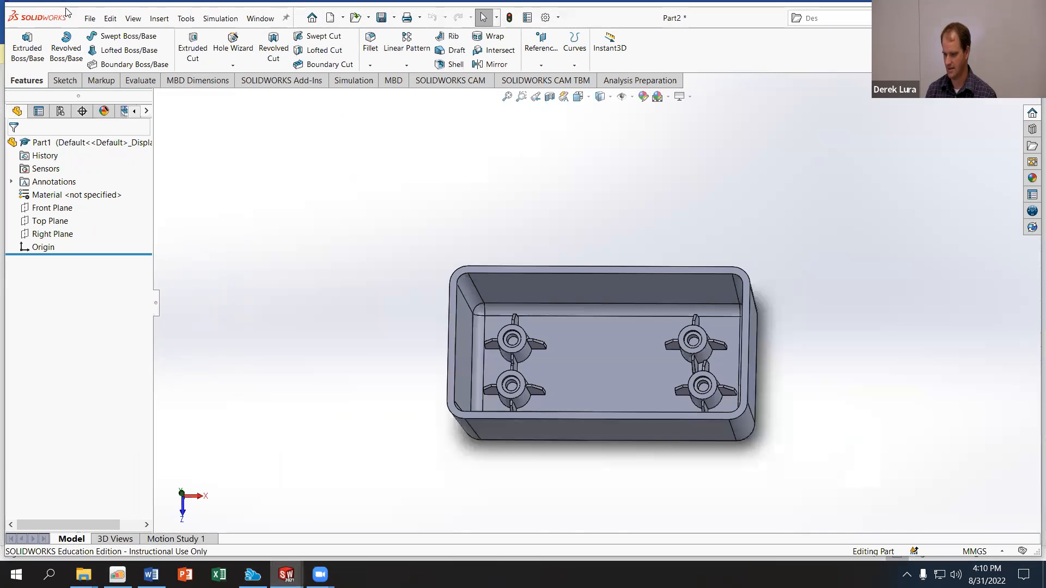
left_click(89, 18)
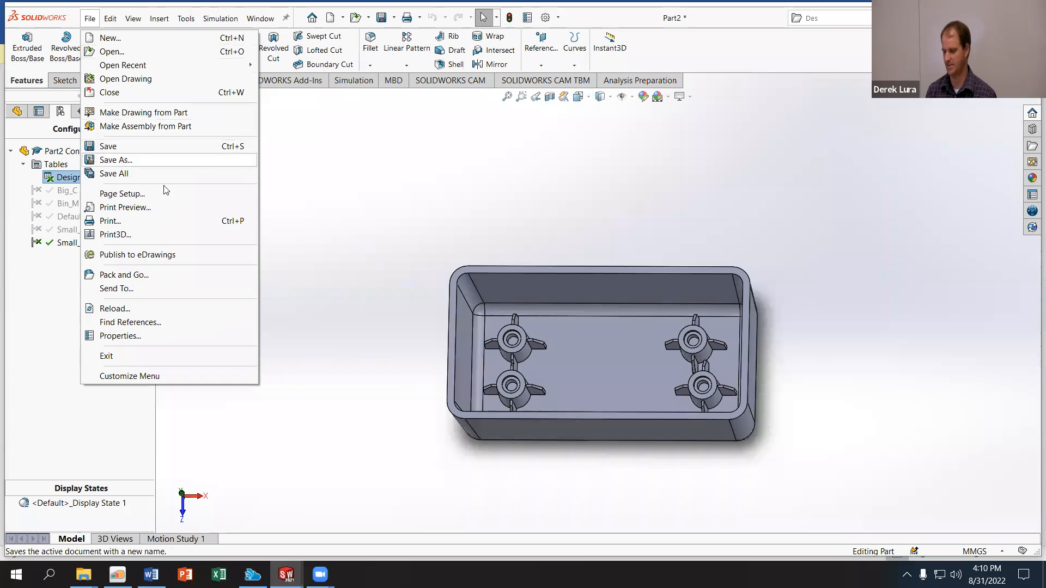
left_click(188, 160)
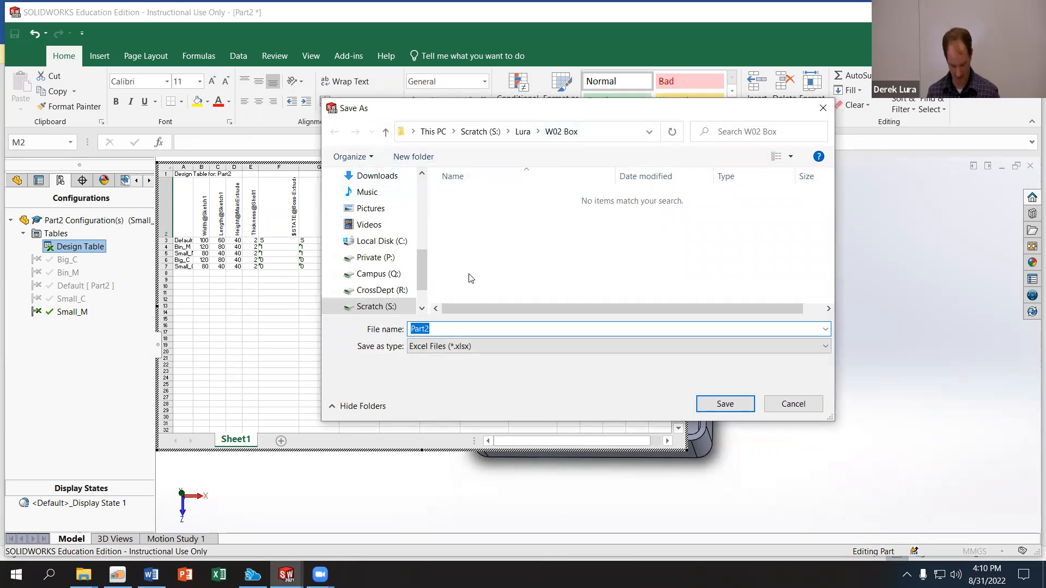
type("Bax")
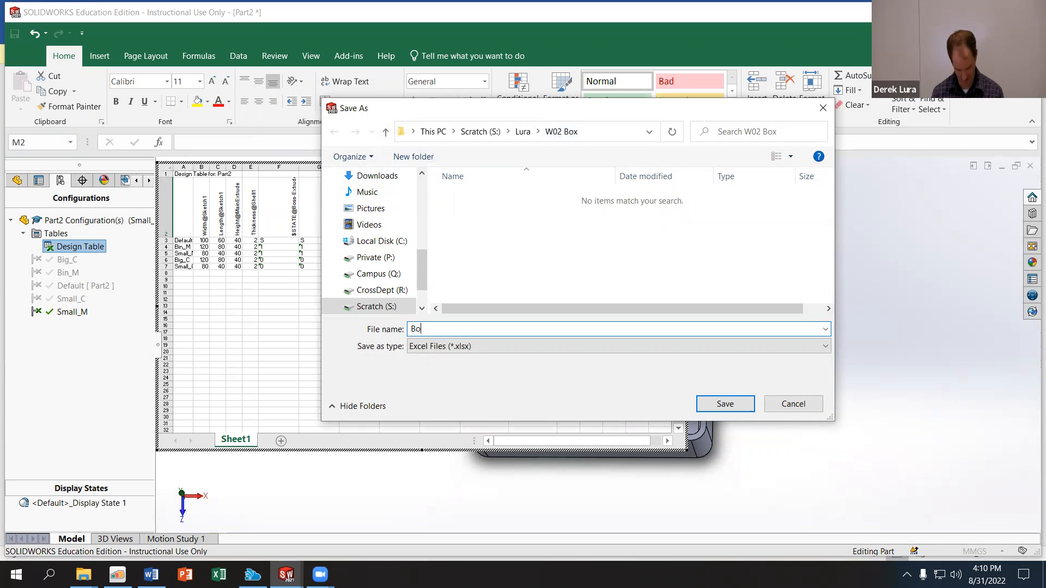
type("x")
key("Return")
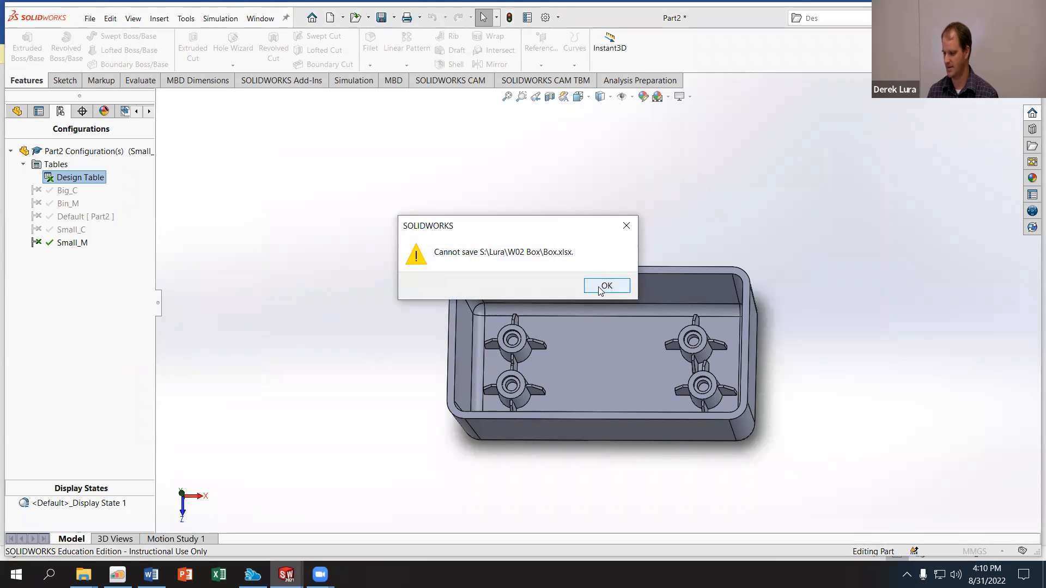
left_click(600, 290)
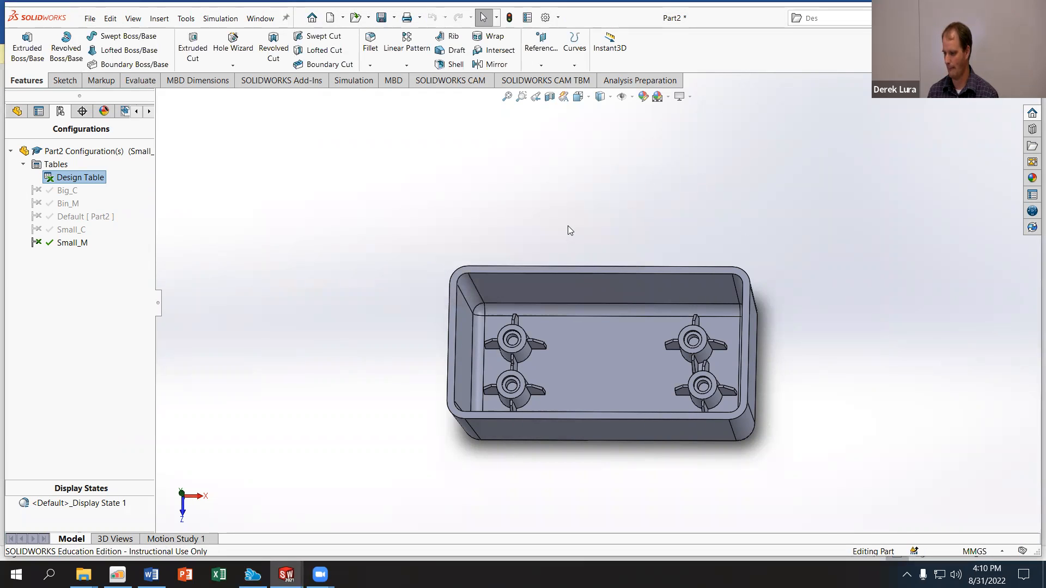
left_click(91, 19)
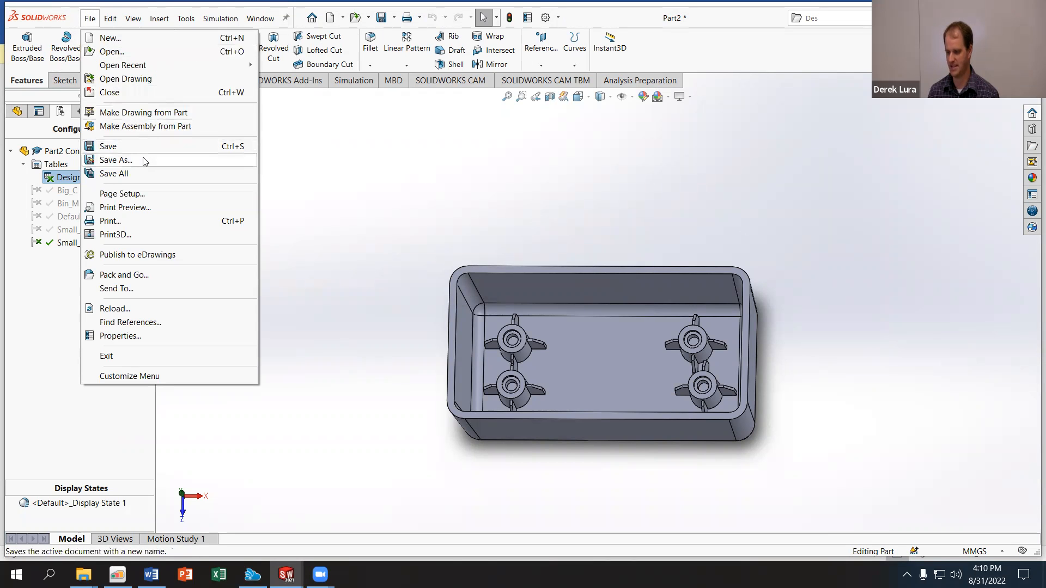
left_click(145, 162)
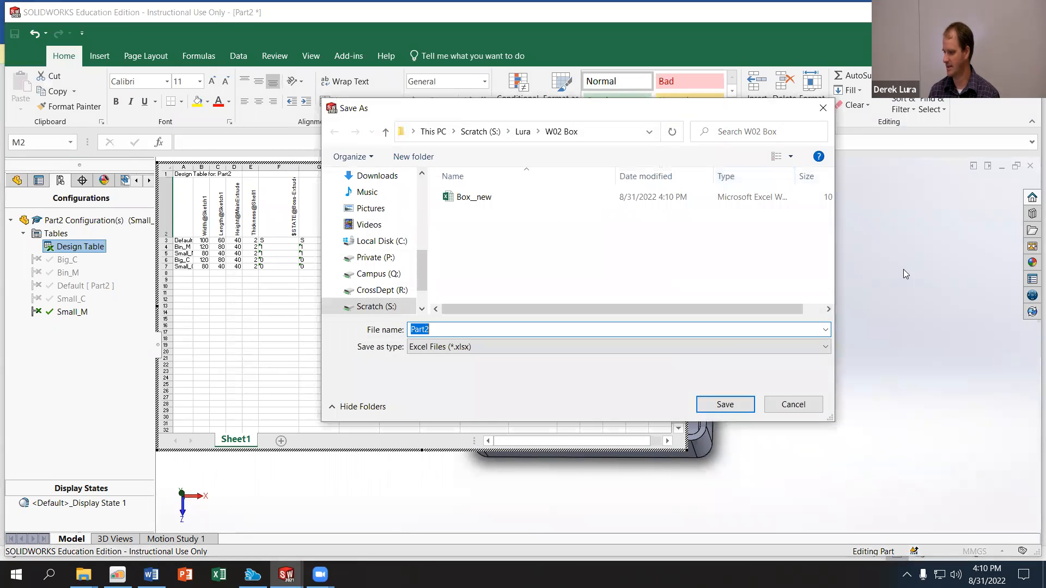
left_click(815, 402)
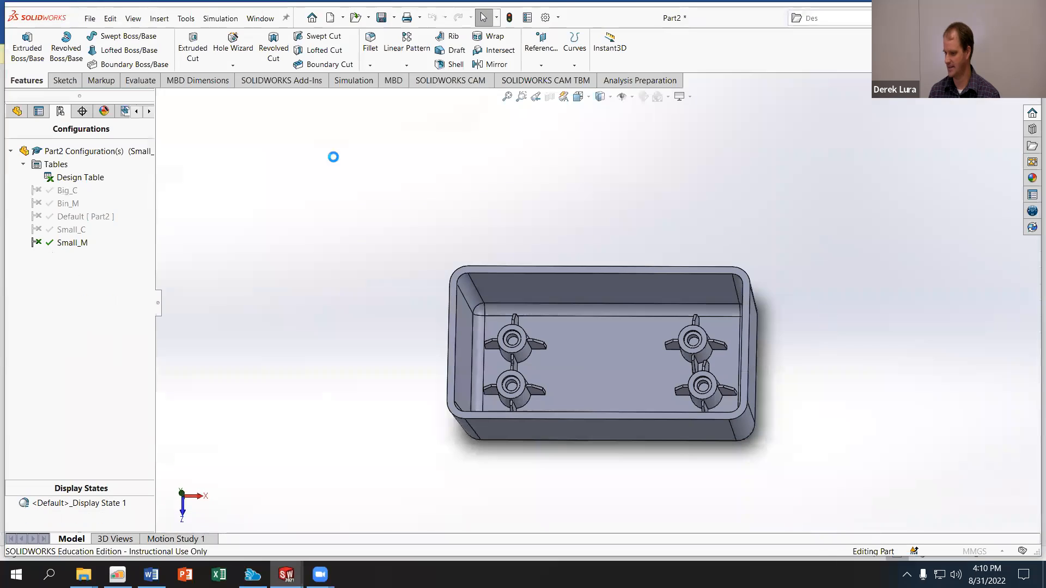
Step: Save the box part as a SOLIDWORKS part named Box in the W02 Box folder
left_click(90, 19)
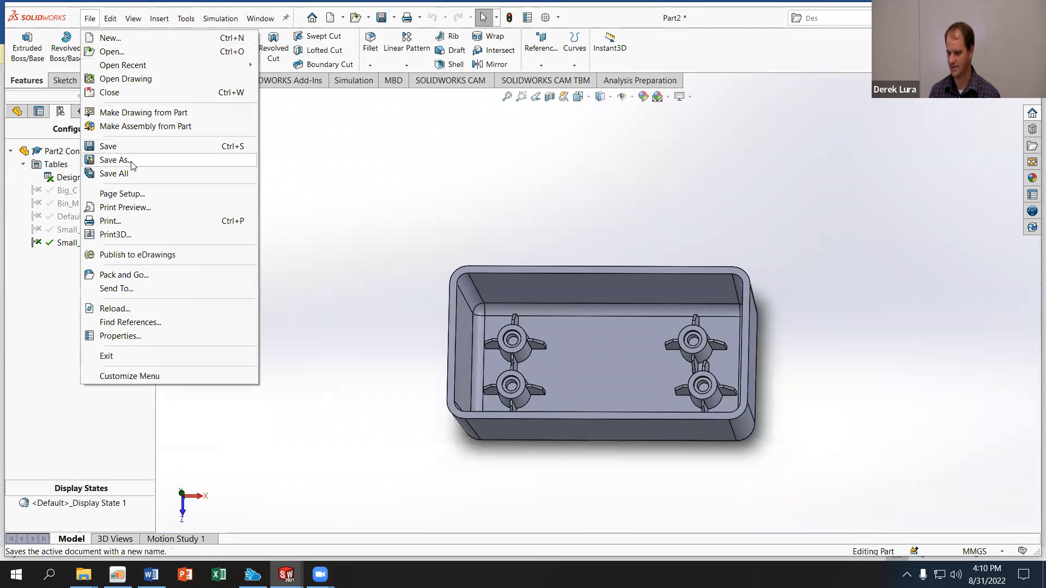
left_click(114, 160)
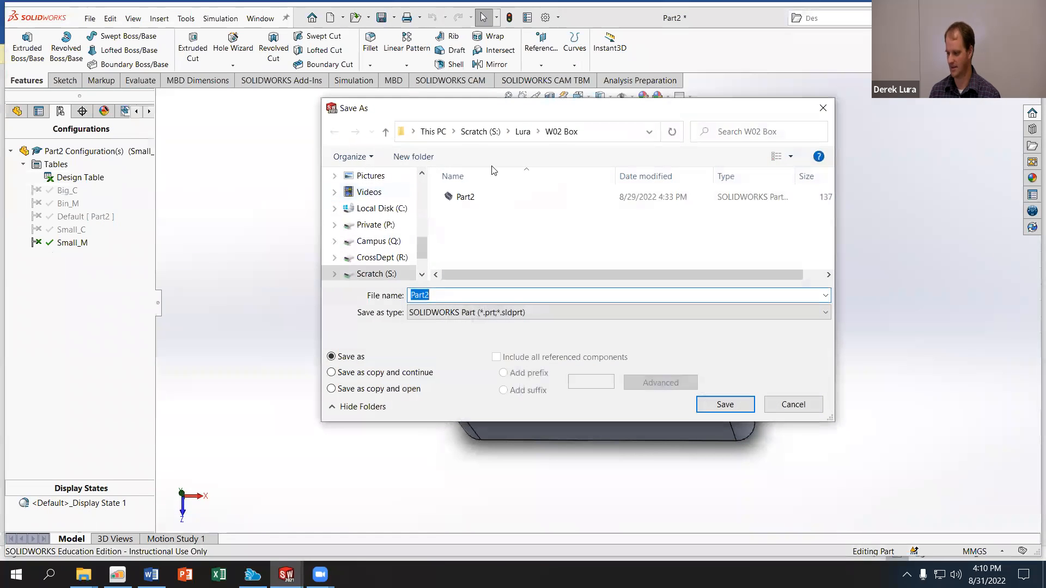
type("Bac")
key("BackSpace")
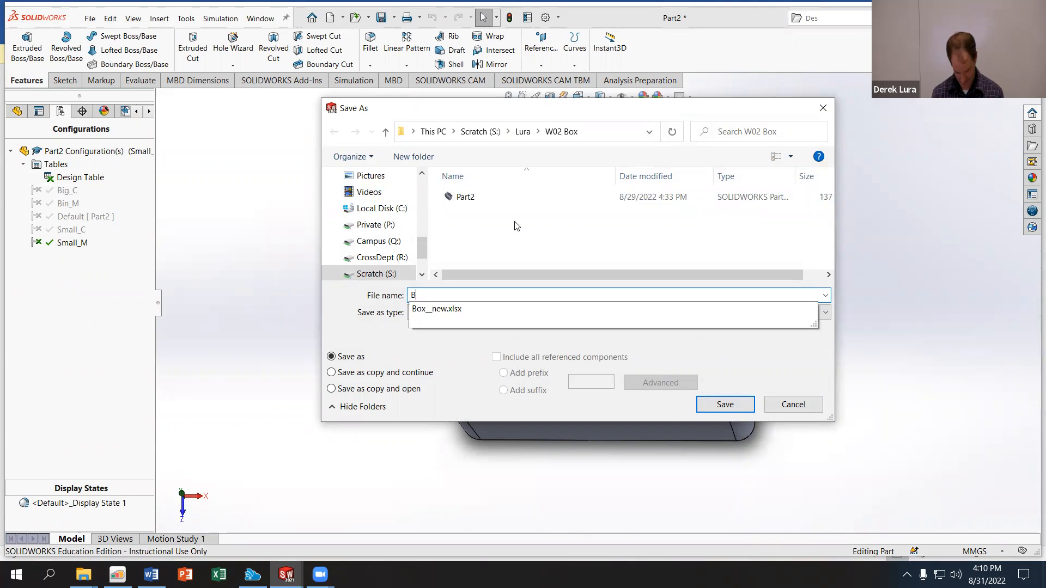
key("Return")
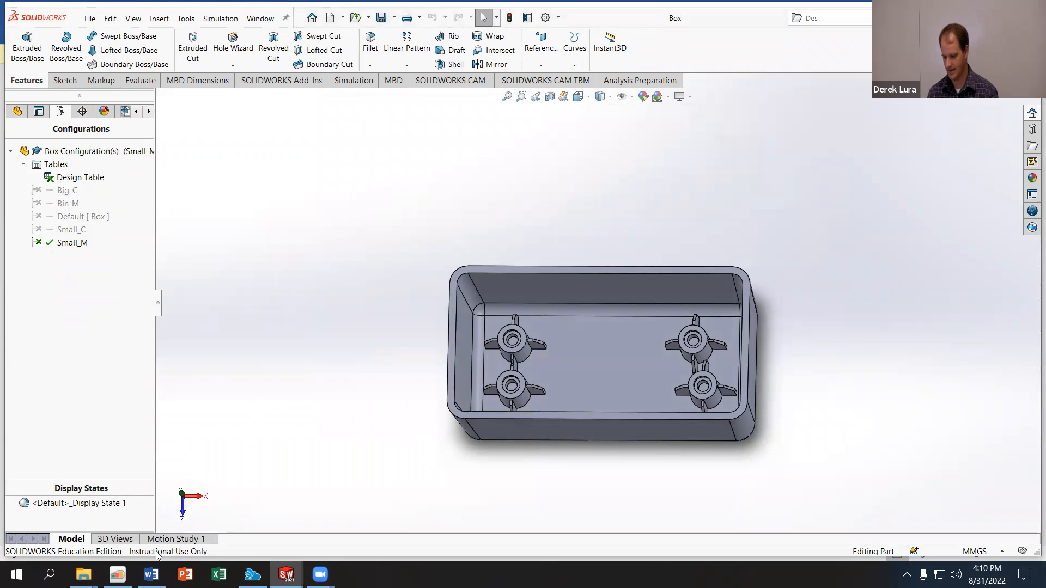
Step: Switch to the empty part and open the W02 Box folder from the Scratch (S:) drive in File Explorer
mouse_move(286, 575)
left_click(330, 533)
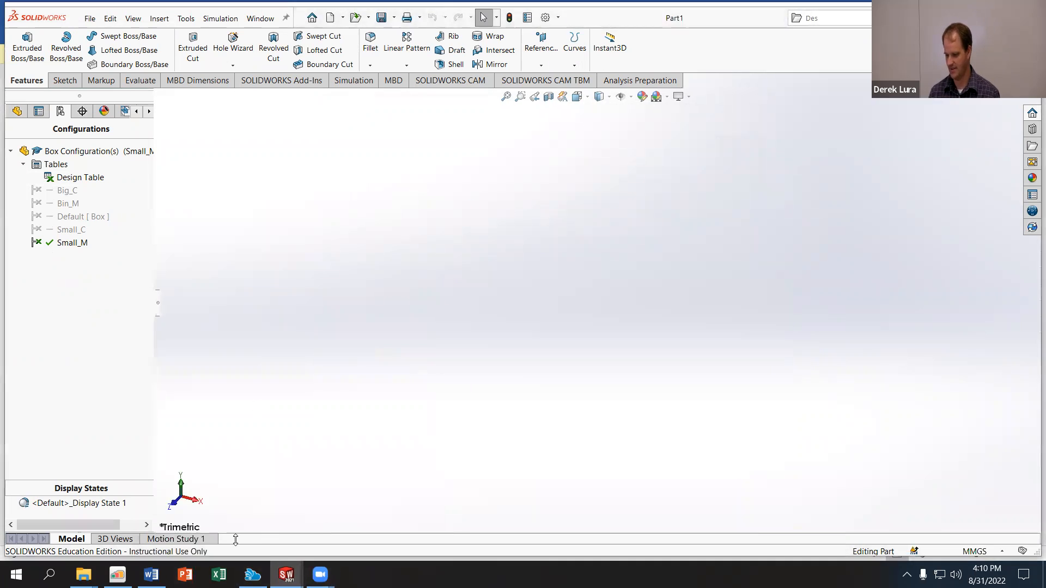
mouse_move(83, 574)
left_click(185, 512)
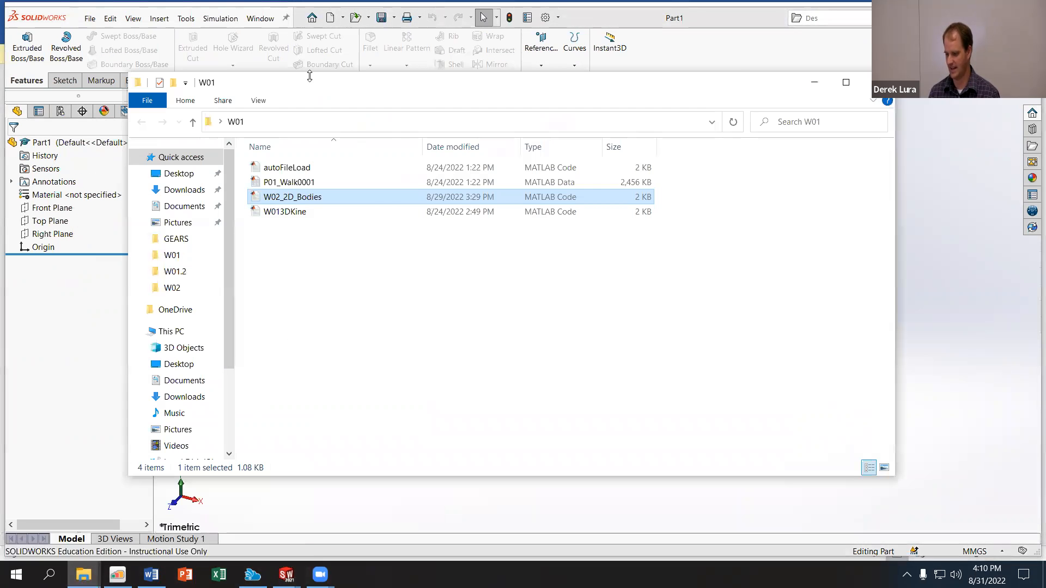
left_click_drag(291, 95, 500, 124)
scroll(438, 262, "down", 3)
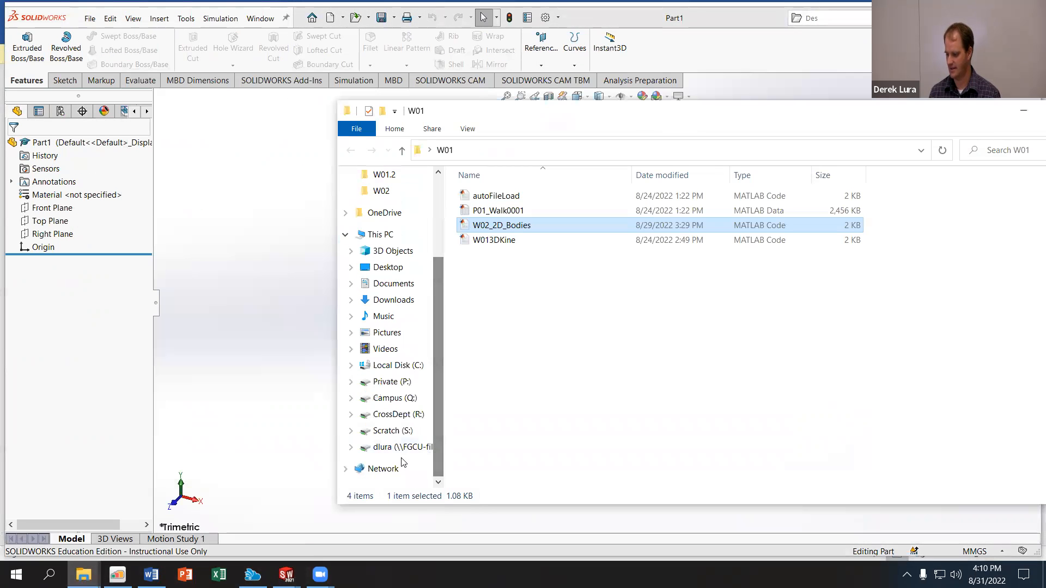
left_click(390, 433)
scroll(490, 430, "down", 7)
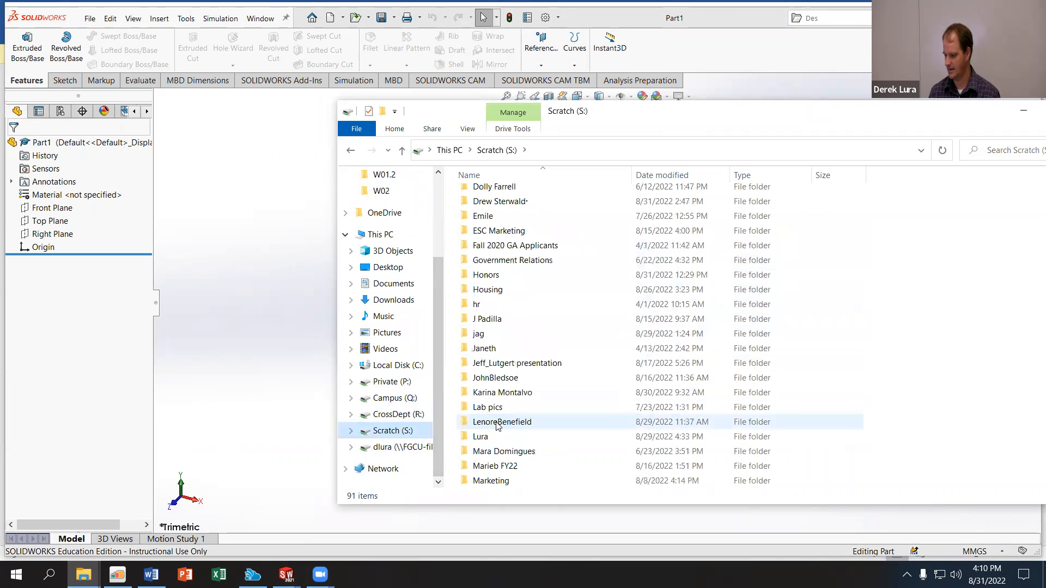
double_click(488, 437)
double_click(493, 212)
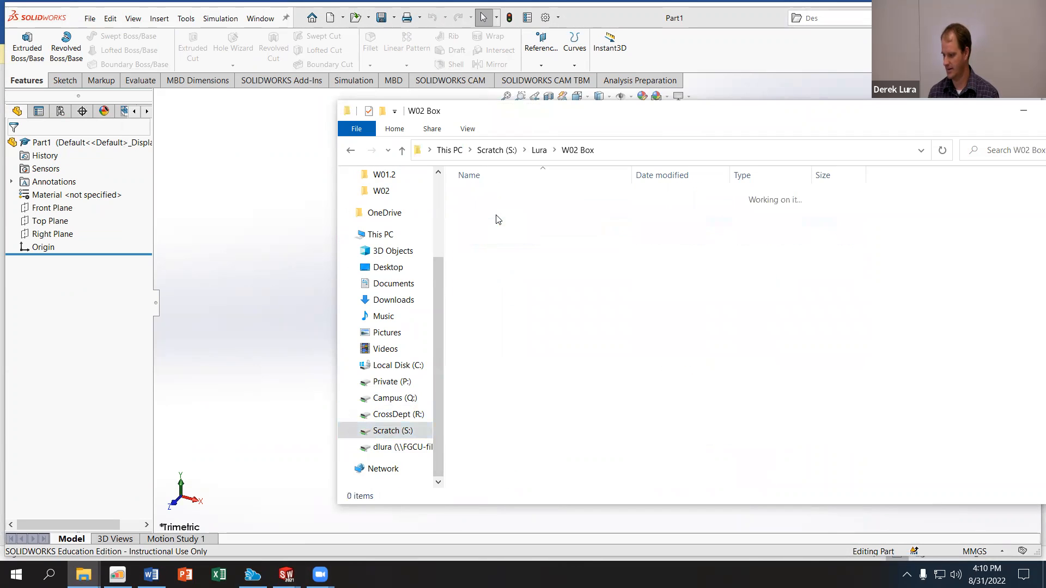
Step: Insert the Box file into the empty part as a derived part, placed at the origin
left_click_drag(479, 195, 262, 290)
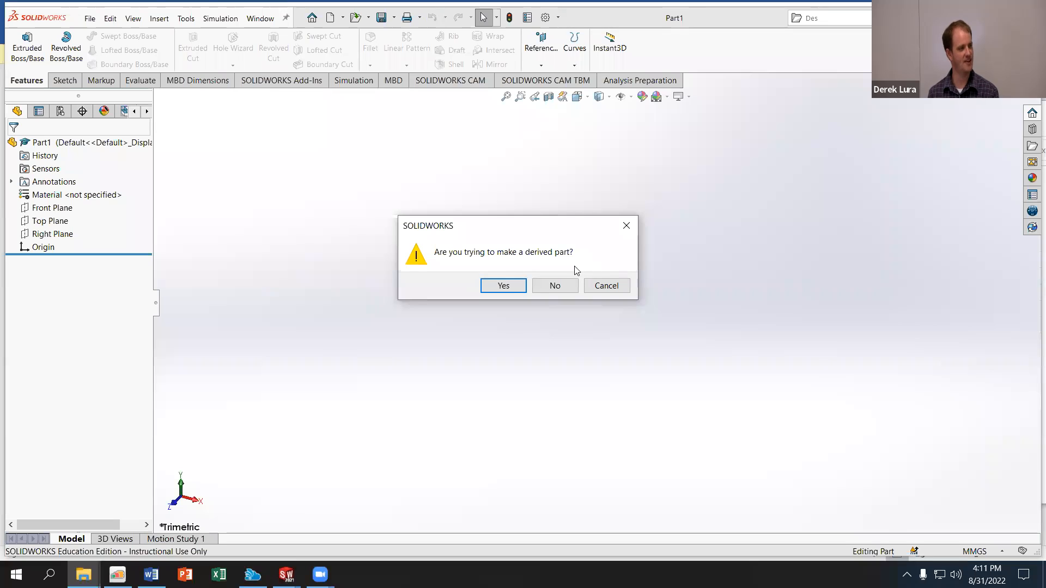
left_click(504, 285)
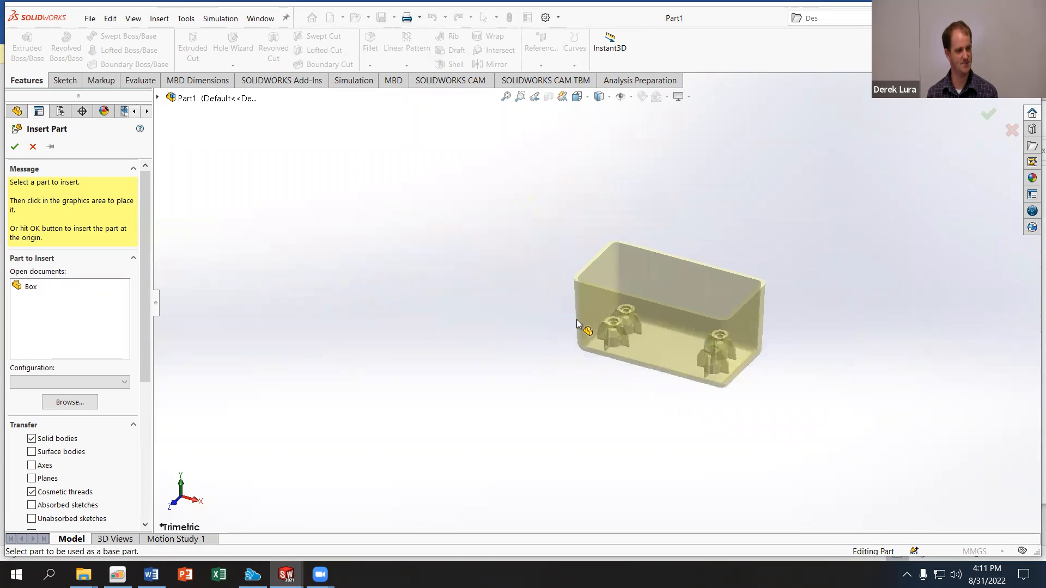
left_click(16, 147)
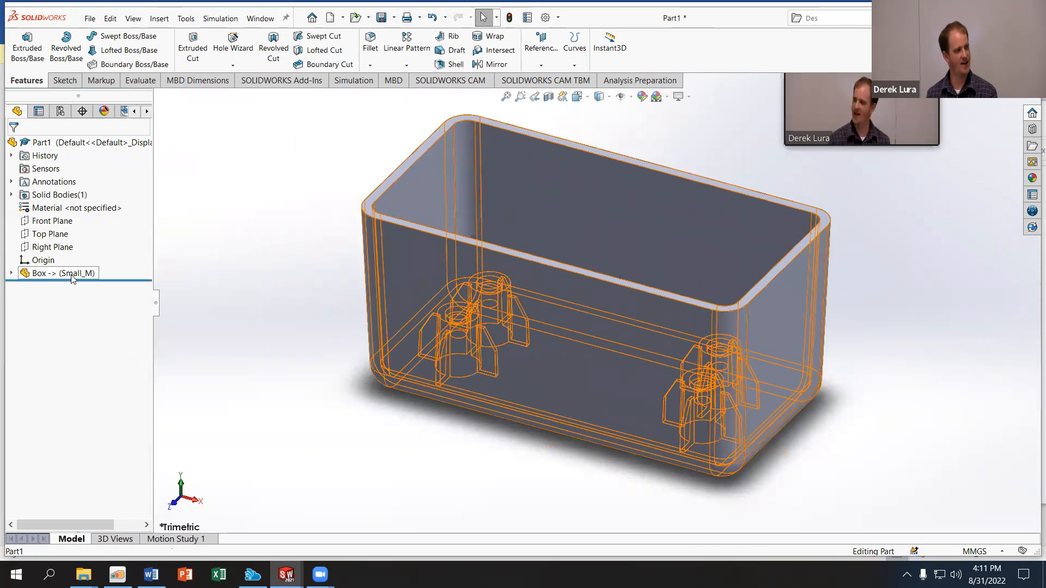
Step: Inspect the inserted Box feature and its entry under Solid Bodies
left_click(77, 276)
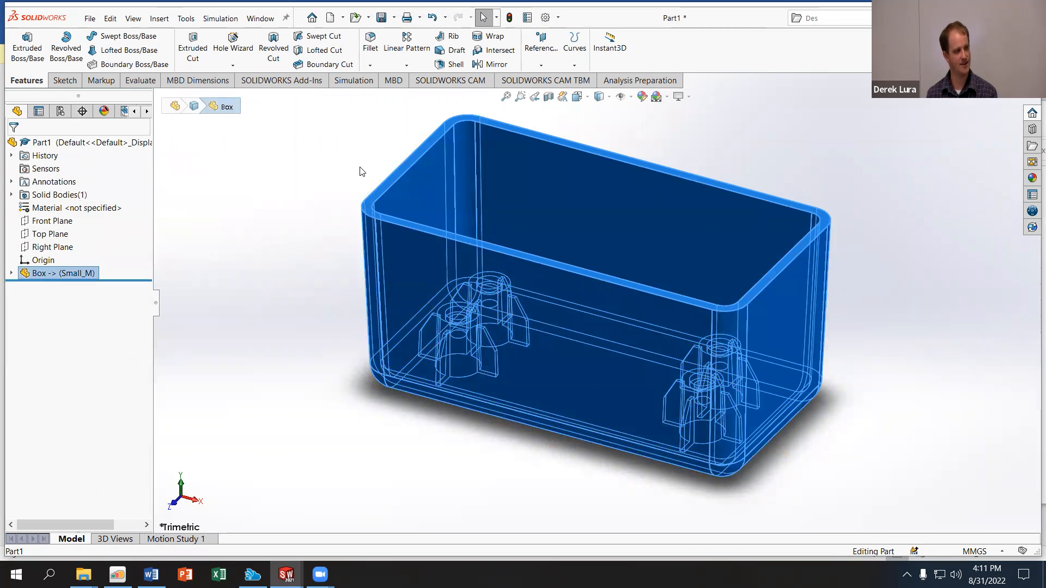
left_click(11, 196)
left_click(62, 210)
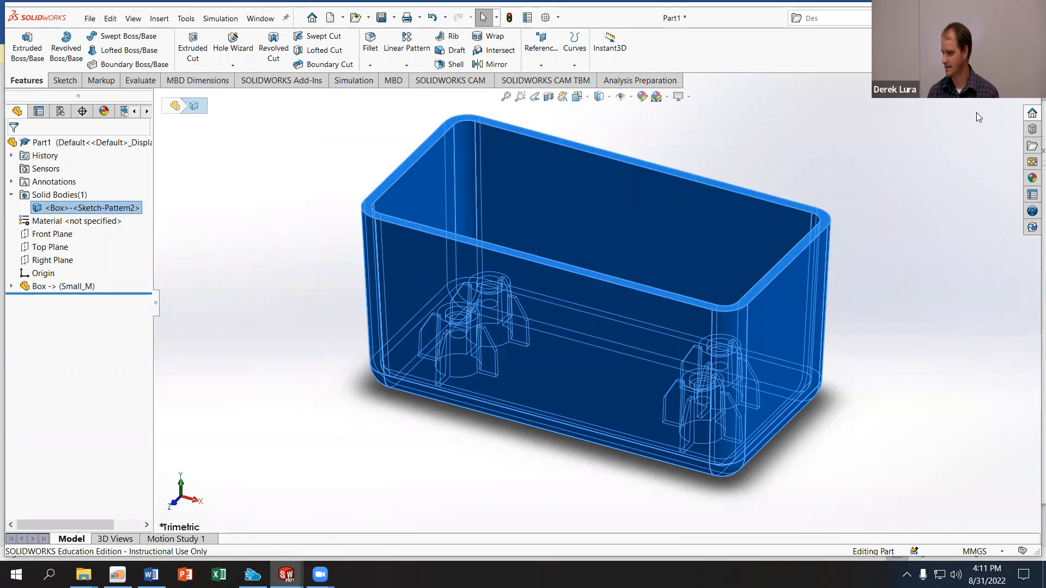
Step: Close the derived part without saving and create a new part document
left_click(1031, 81)
left_click(459, 306)
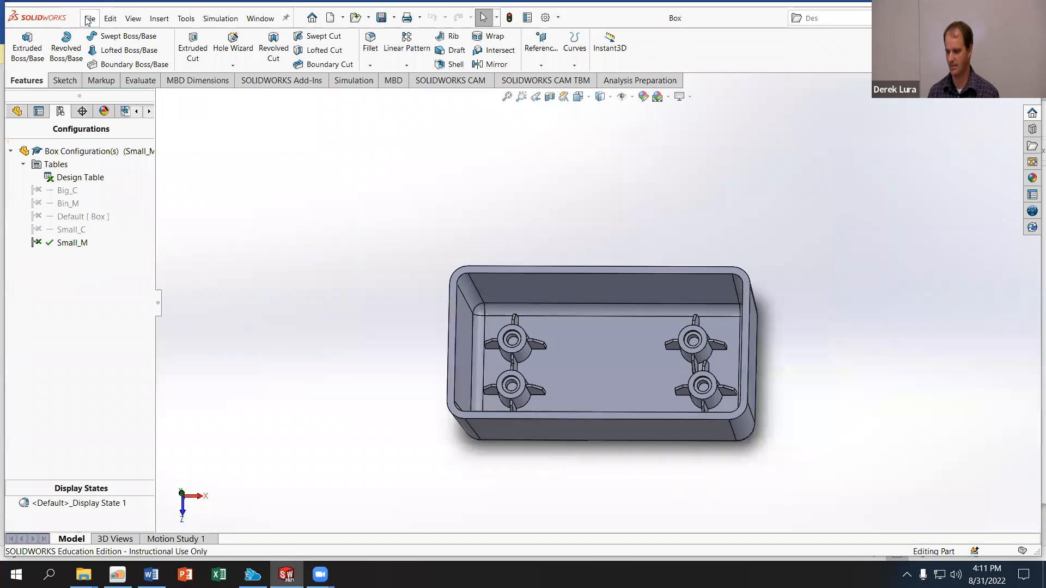
left_click(88, 19)
left_click(101, 38)
left_click(475, 375)
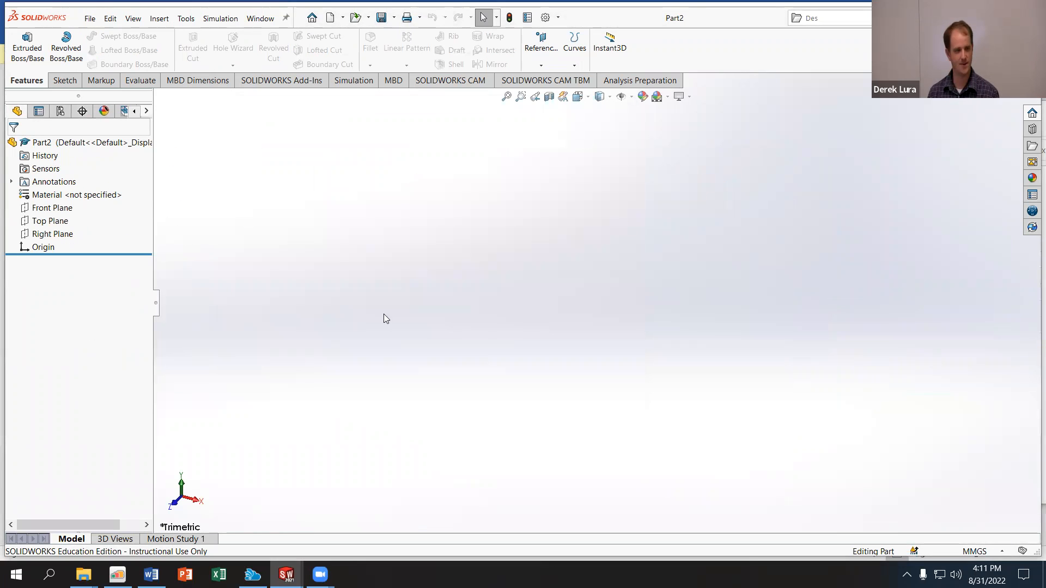
Step: Insert the Box file from the W02 Box folder into the new part as a derived part, placed at the origin
mouse_move(83, 573)
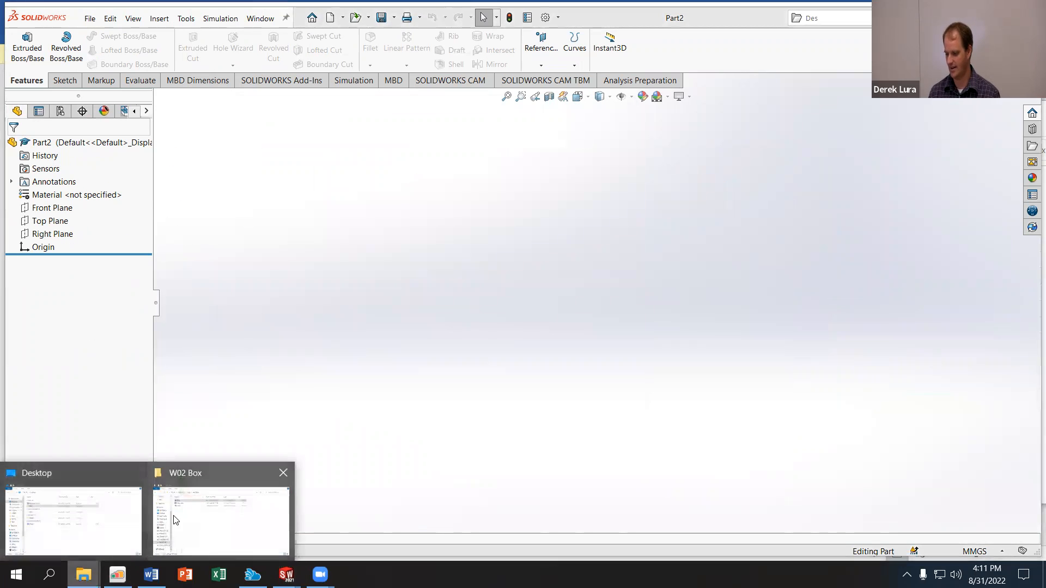
left_click(188, 493)
left_click_drag(482, 197, 262, 241)
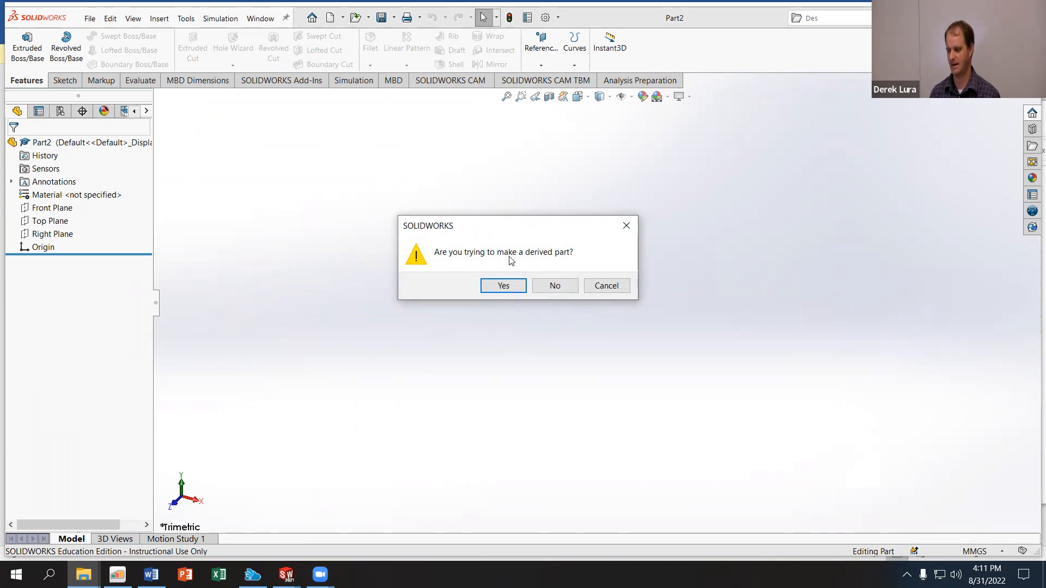
left_click(487, 286)
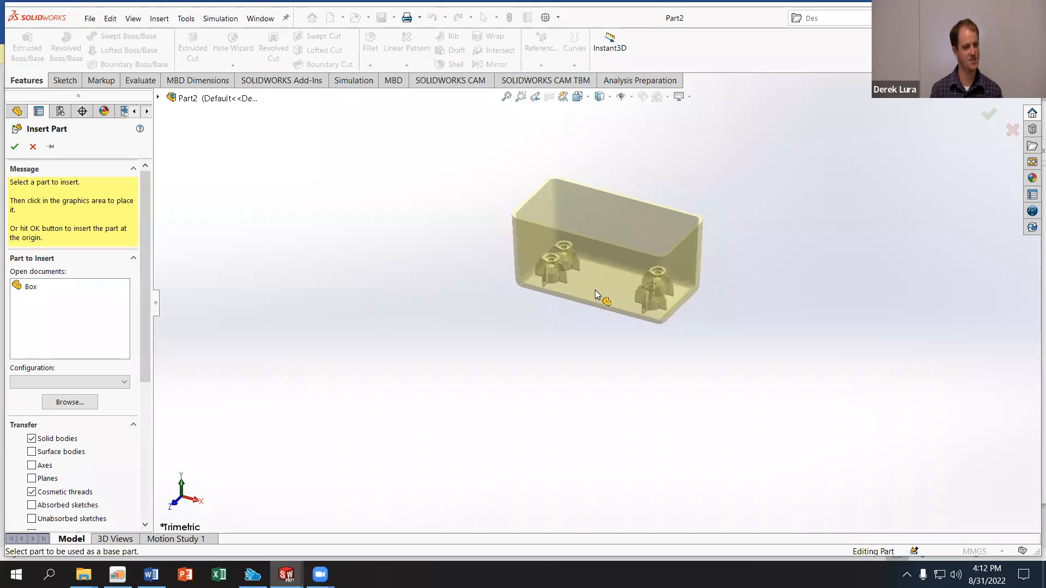
left_click(14, 150)
Step: Start a sketch on the box's top rim face and convert the rim's outer edges into sketch entities
middle_click_drag(283, 244, 306, 214)
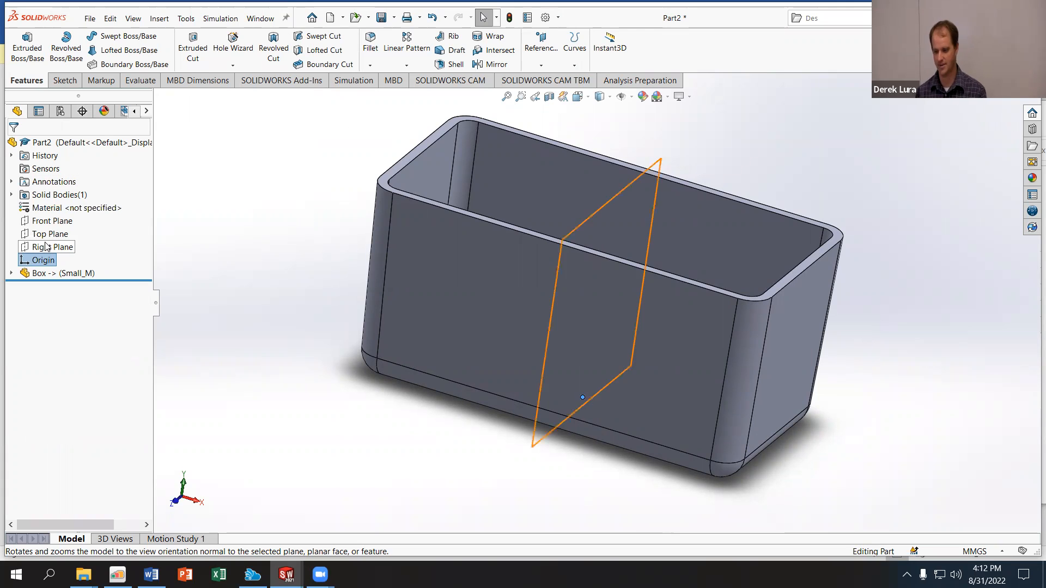
left_click(428, 145)
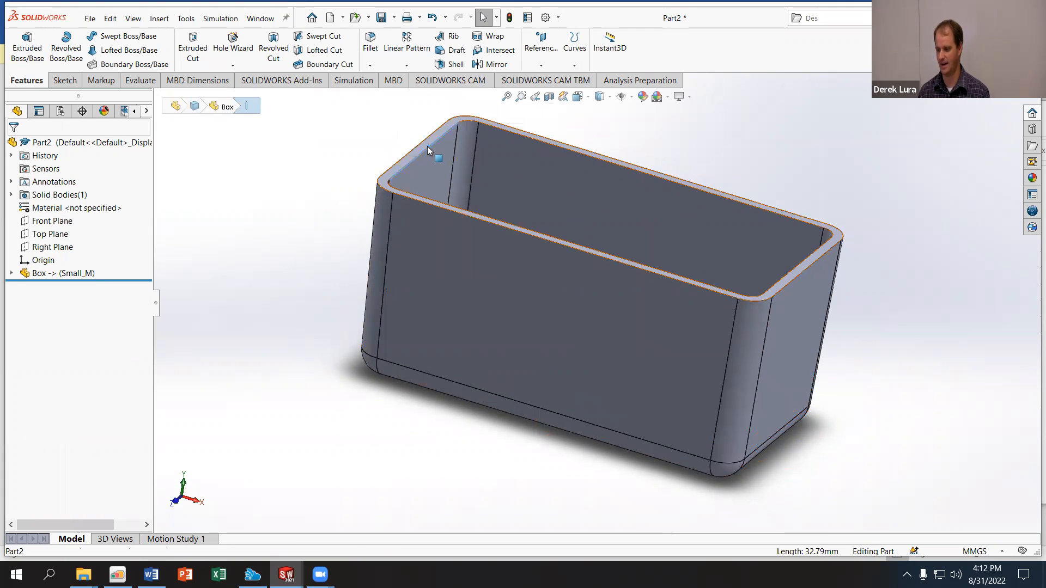
left_click(473, 114)
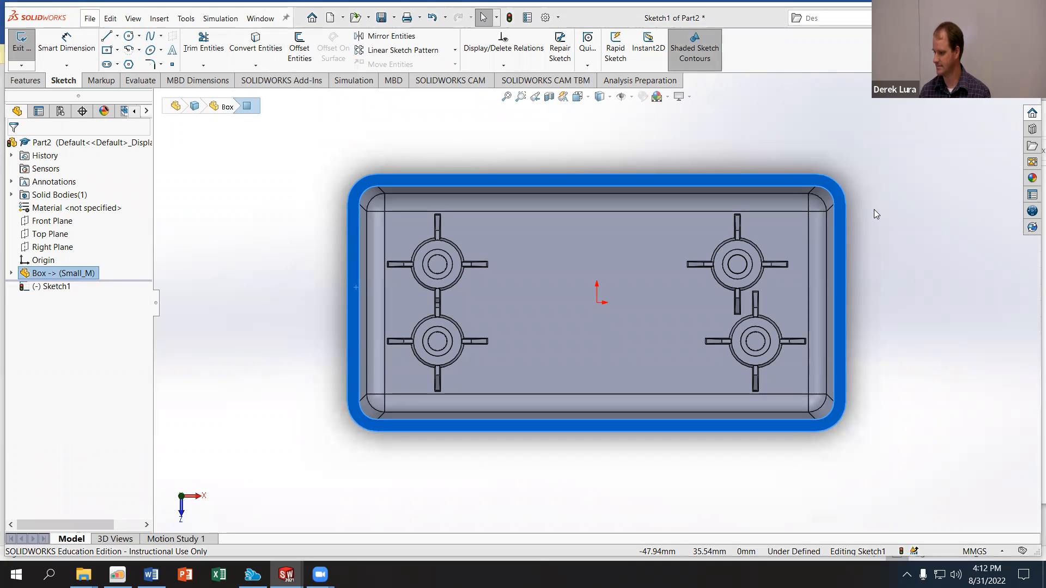
left_click(263, 45)
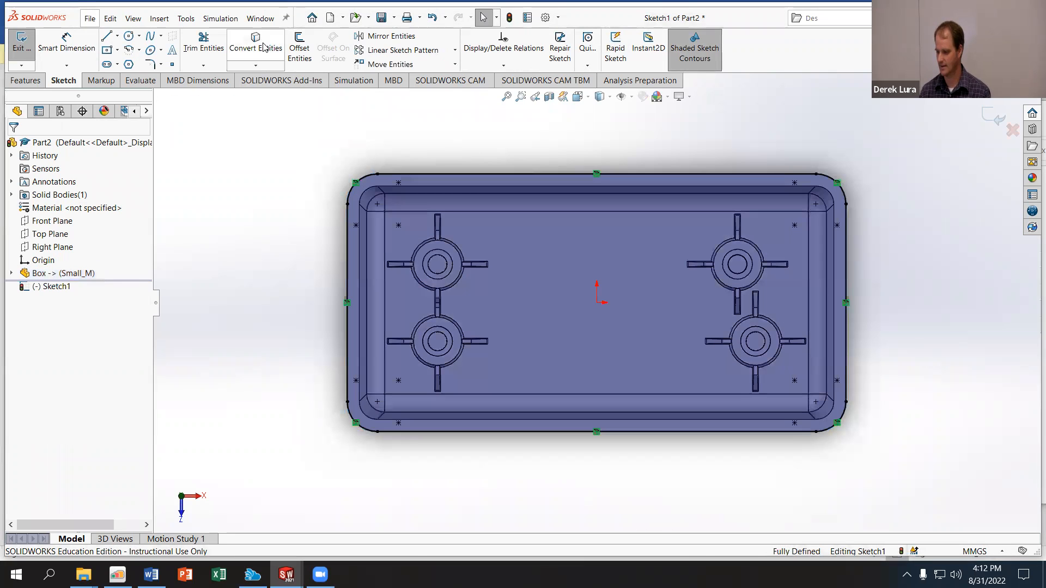
Step: Extrude the converted rim outline 4 mm upward from the box with a 2° draft to form the lid
middle_click_drag(225, 177, 240, 92)
scroll(616, 195, "up", 1)
scroll(617, 195, "down", 3)
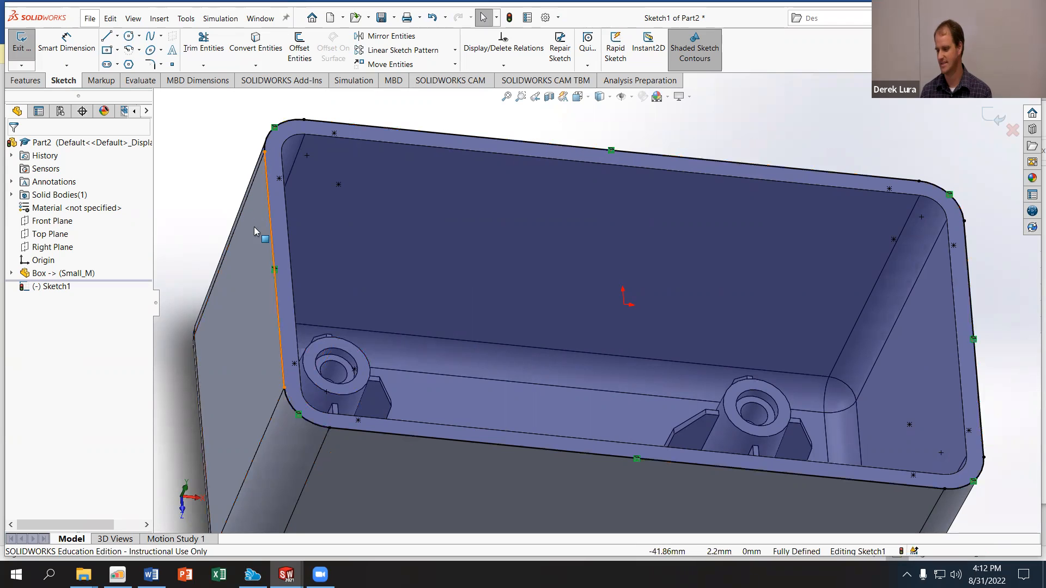
left_click(26, 81)
left_click(30, 45)
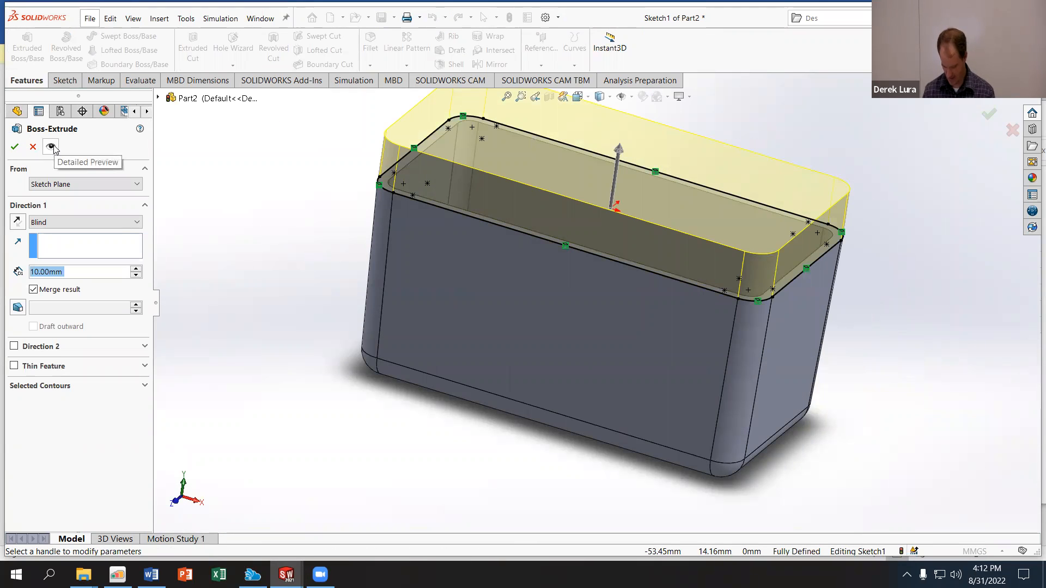
type("4")
key("Return")
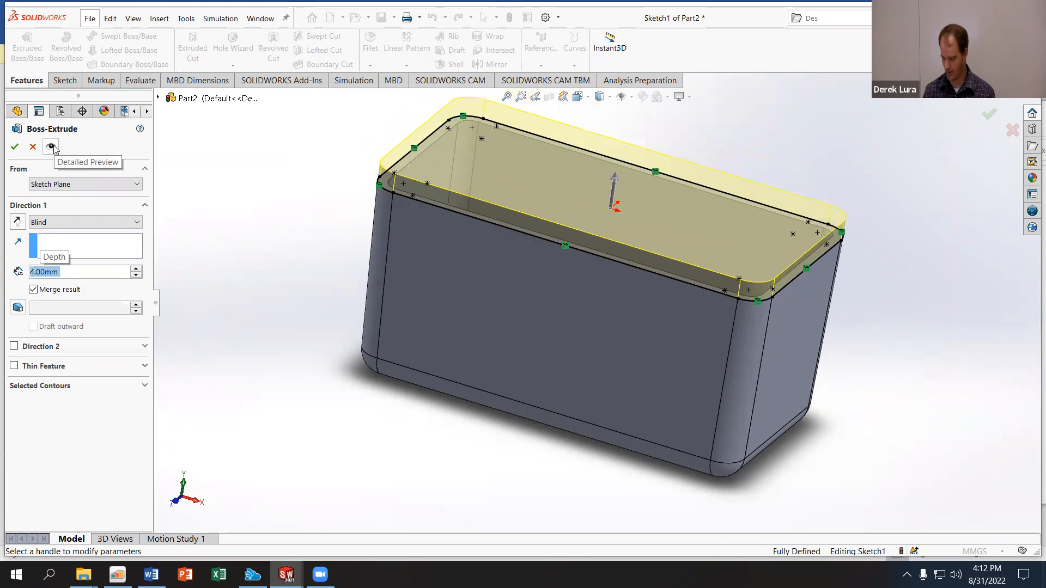
left_click(17, 307)
type("2")
key("Return")
middle_click_drag(245, 229, 248, 131)
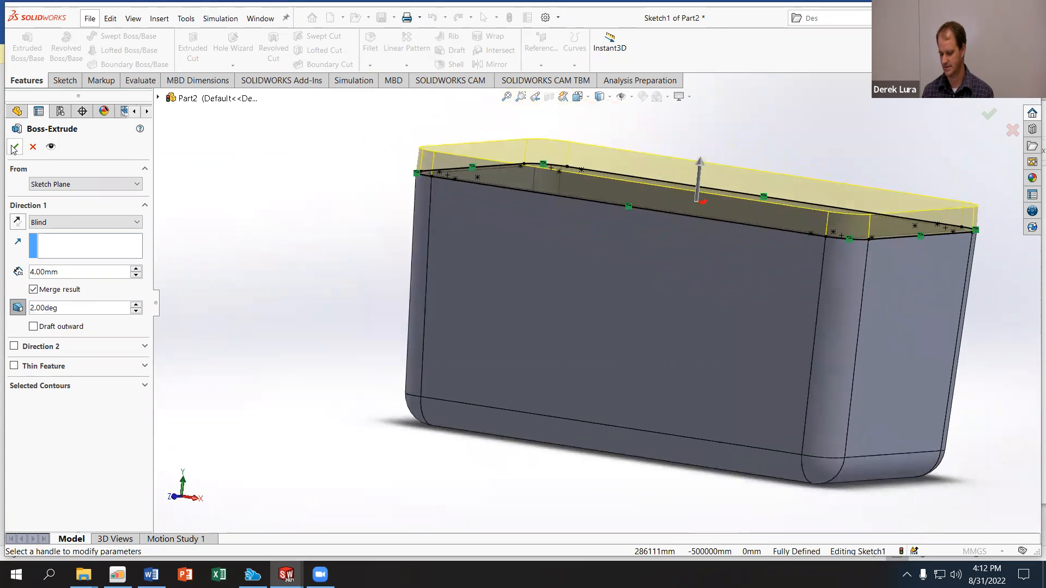
left_click(15, 147)
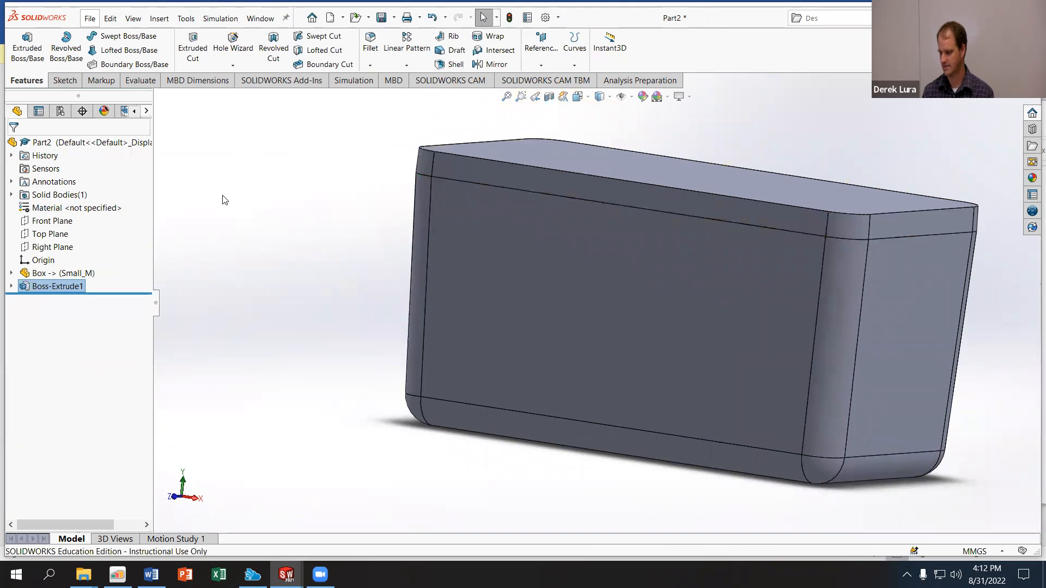
Step: Turn off Merge result for the lid extrusion and check the bodies listed under Solid Bodies
right_click(60, 287)
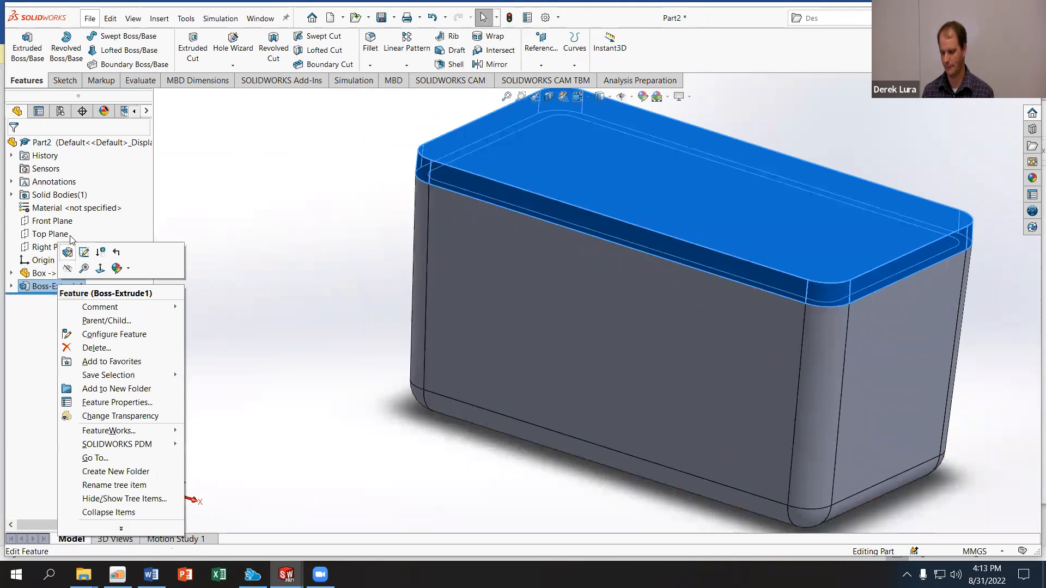
left_click(68, 253)
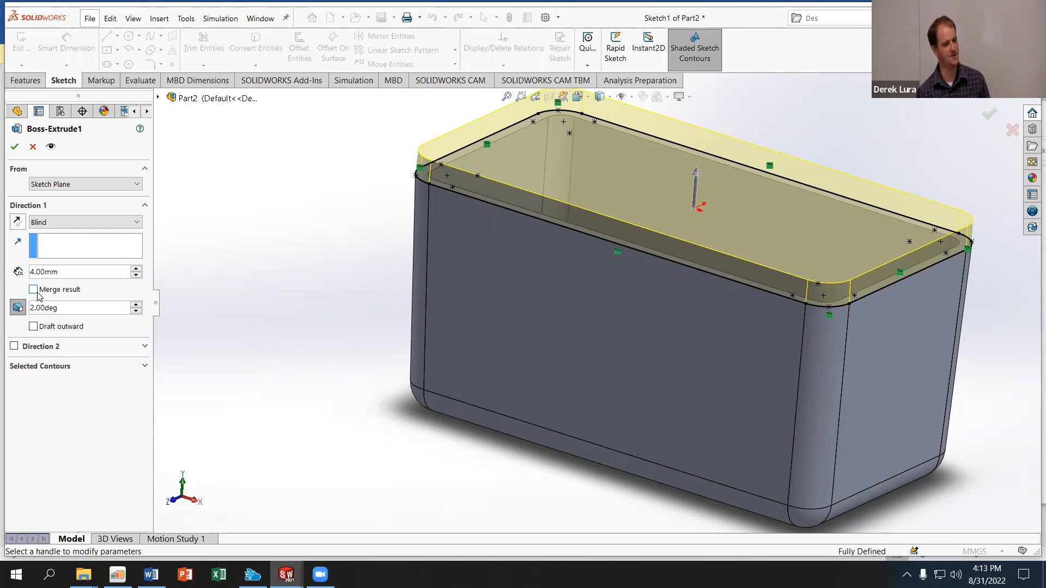
left_click(15, 146)
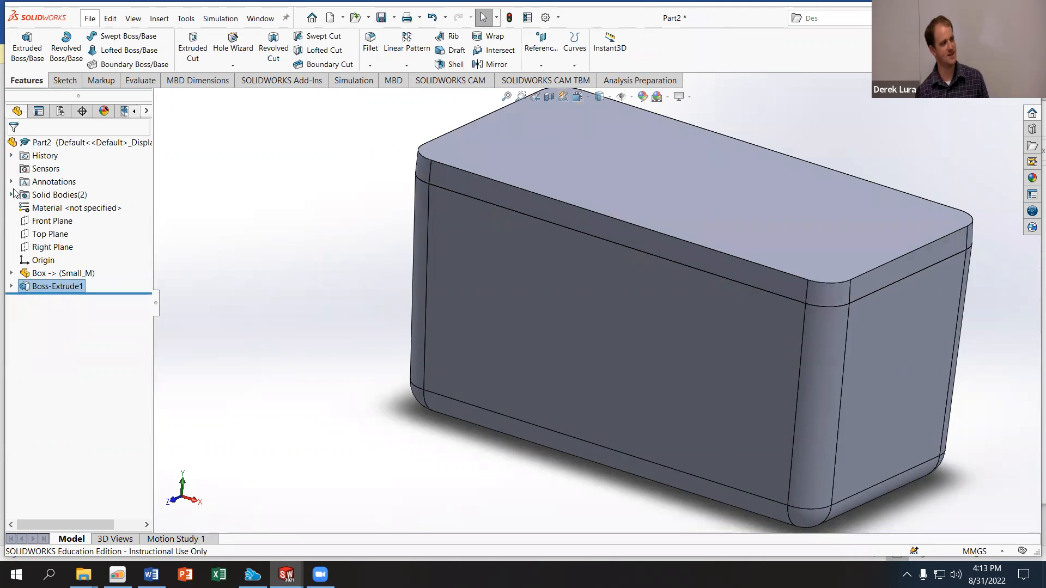
left_click(12, 194)
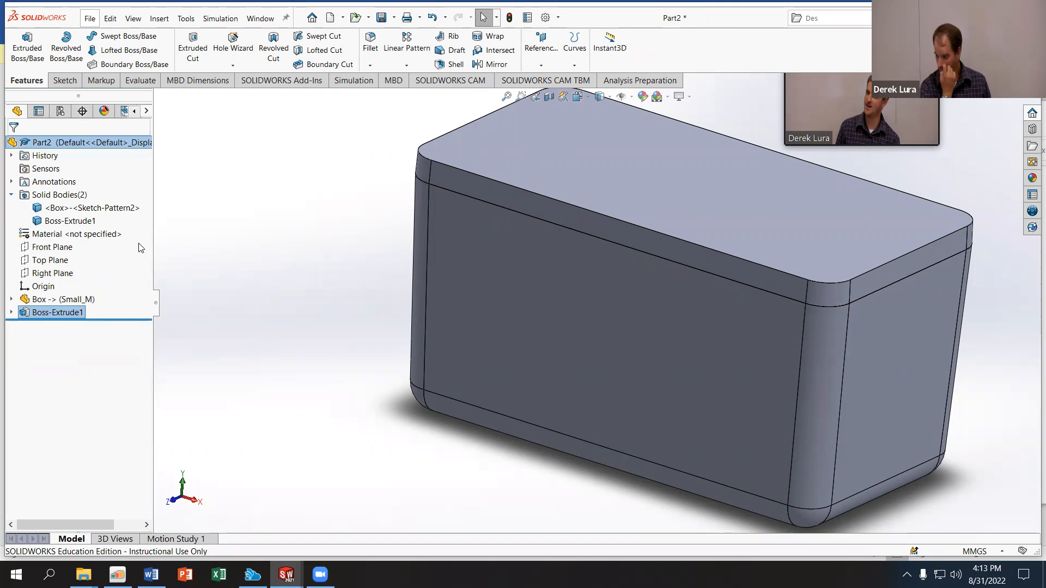
left_click(66, 300)
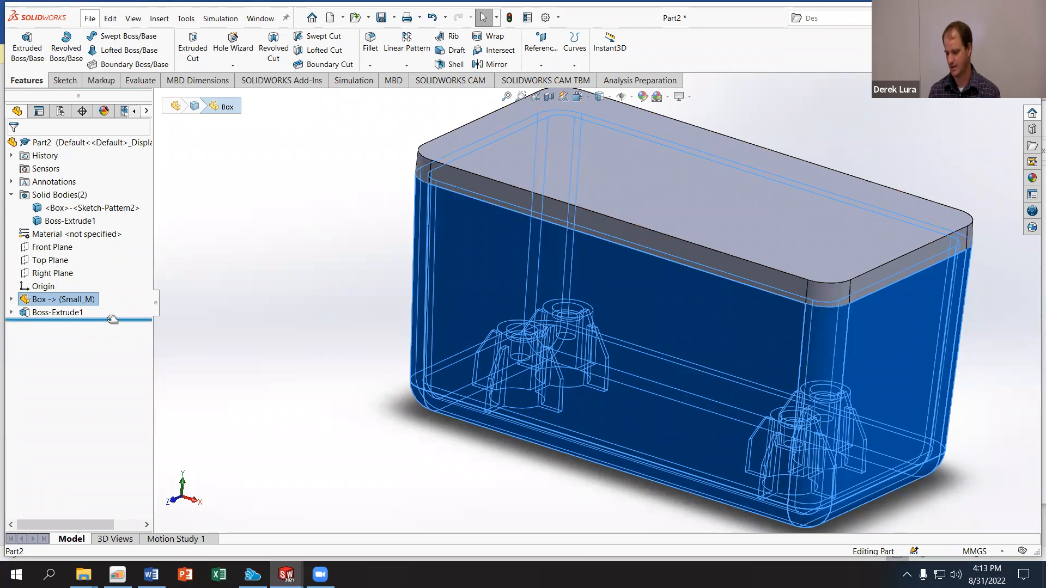
Step: Hide the lid body and start a new sketch on the box's exposed top rim face
right_click(464, 147)
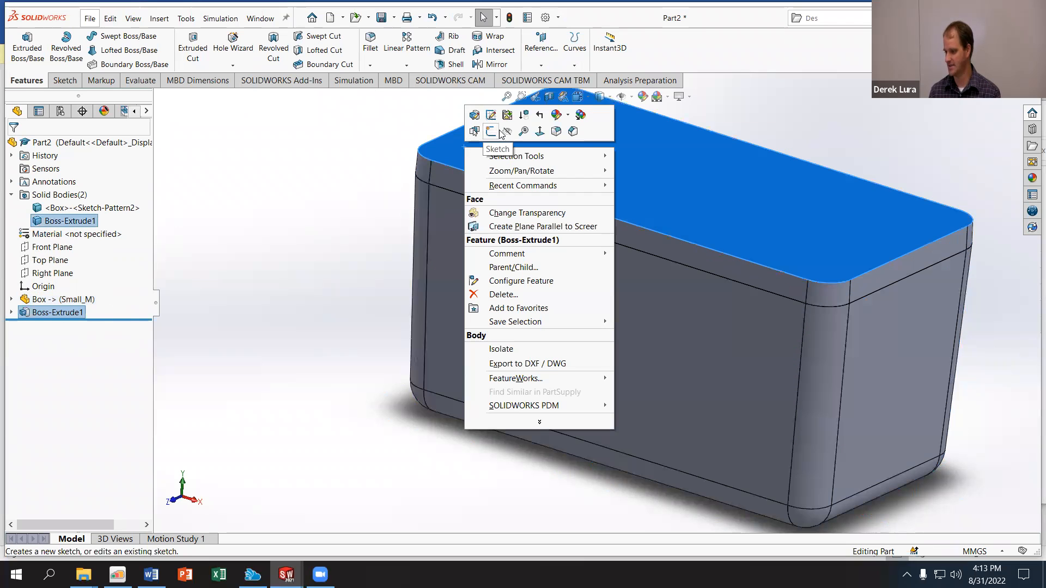
left_click(506, 132)
left_click(461, 147)
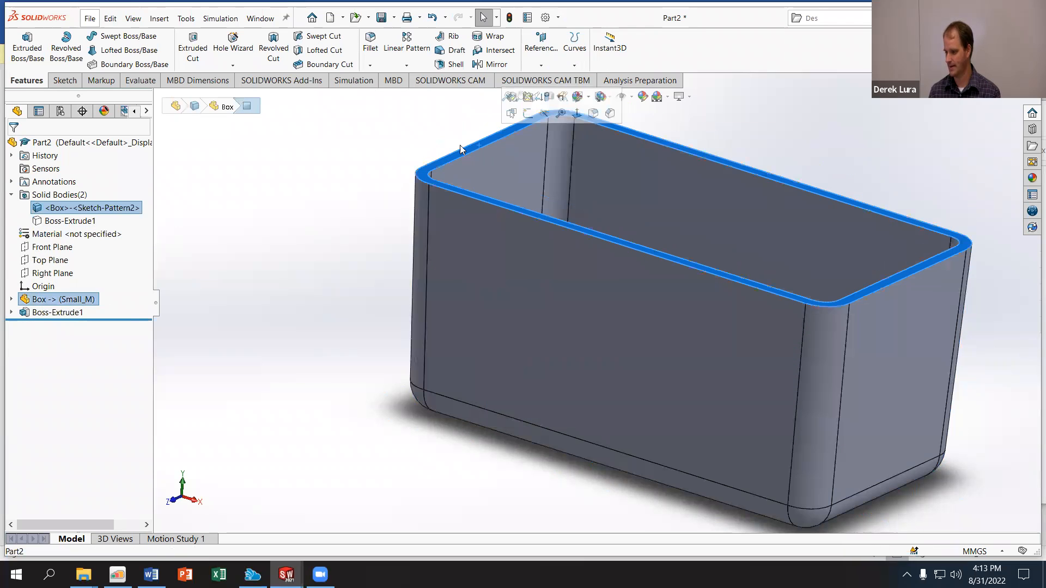
left_click(65, 80)
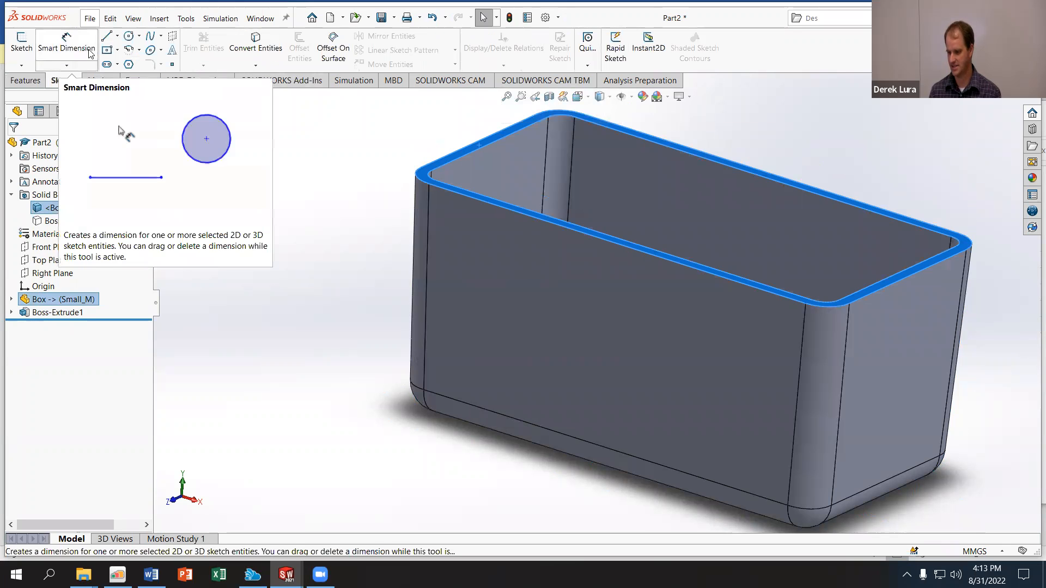
left_click(22, 42)
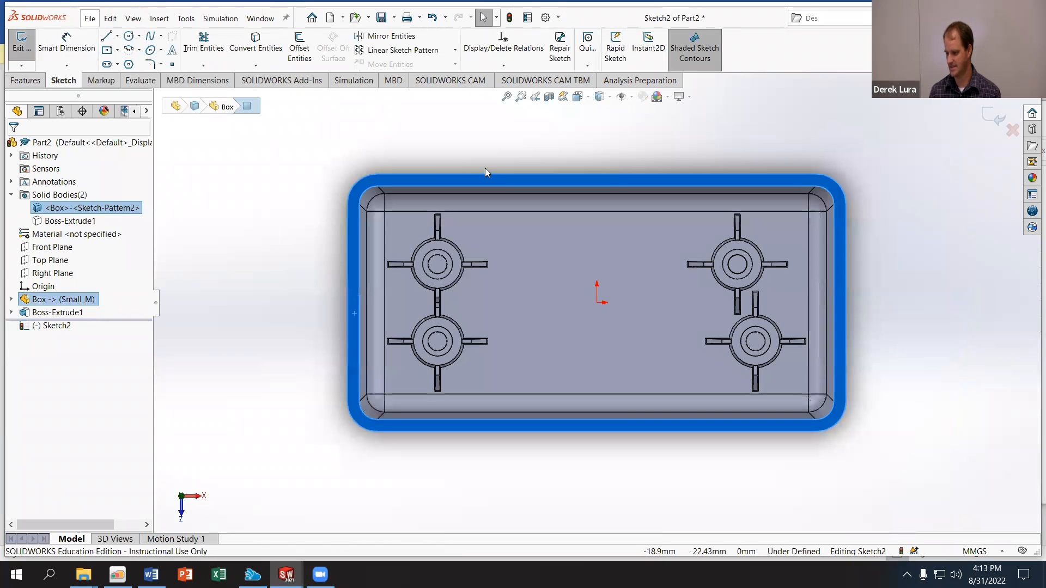
Step: Offset the full loop of the rim's inner edges 1 mm inward using the reversed direction
left_click(299, 51)
left_click(342, 232)
left_click(380, 198)
left_click(909, 211)
left_click(924, 251)
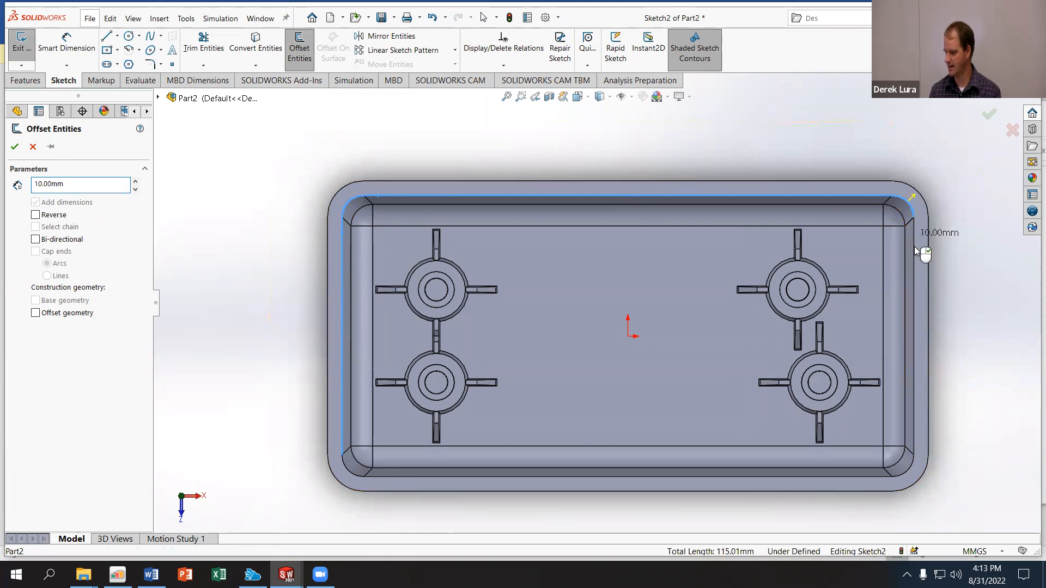
left_click(910, 466)
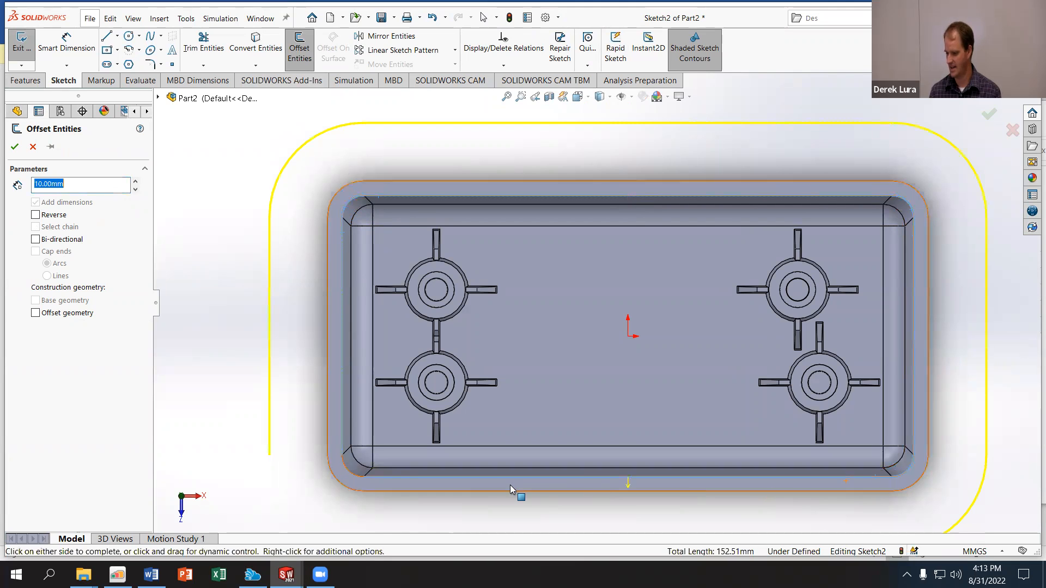
left_click(356, 475)
type("1")
key("Return")
left_click(35, 214)
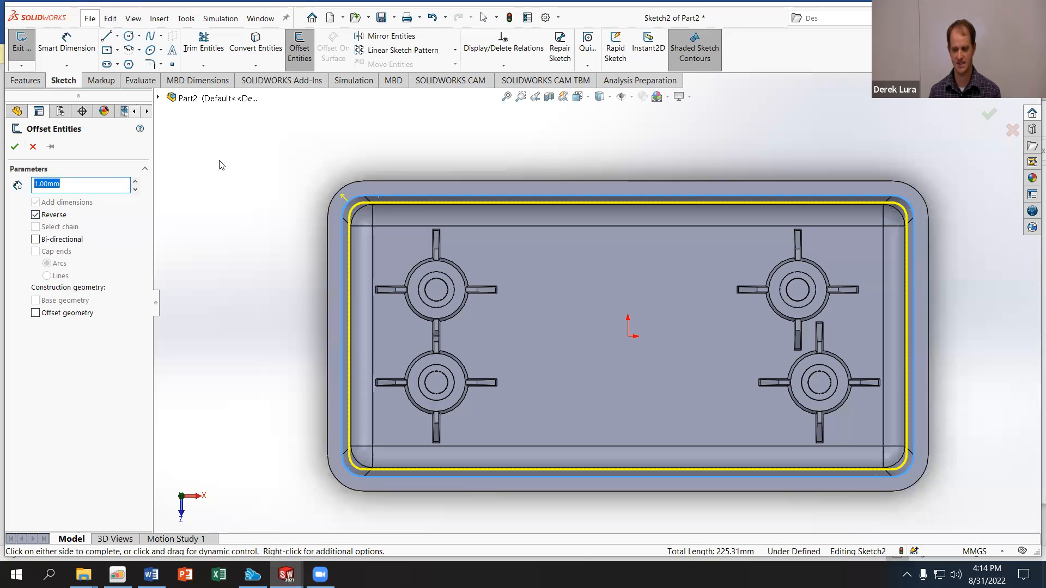
left_click(14, 145)
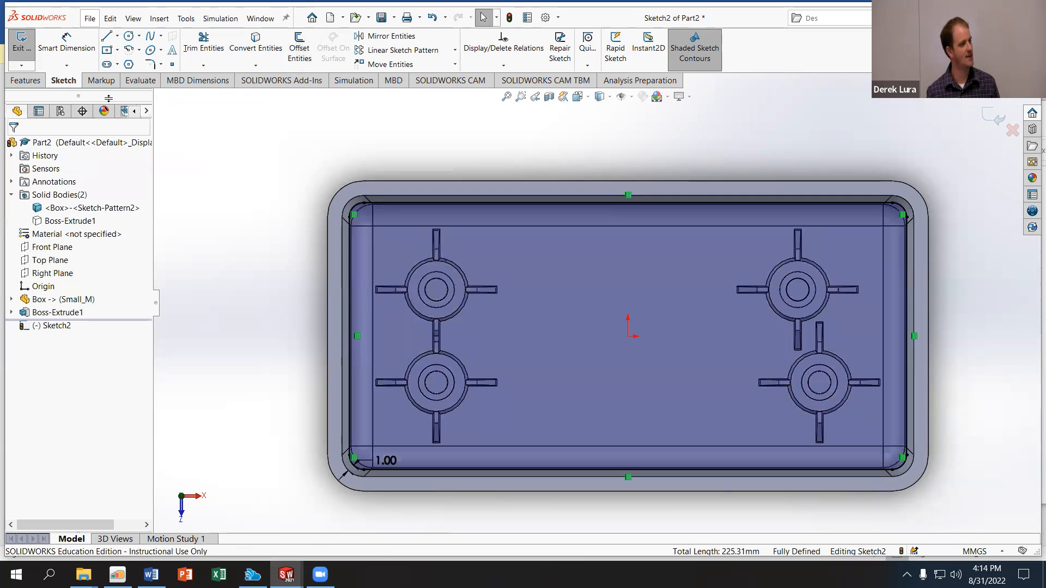
Step: Extrude the offset outline 4 mm down into the box with a 2° draft
left_click(27, 80)
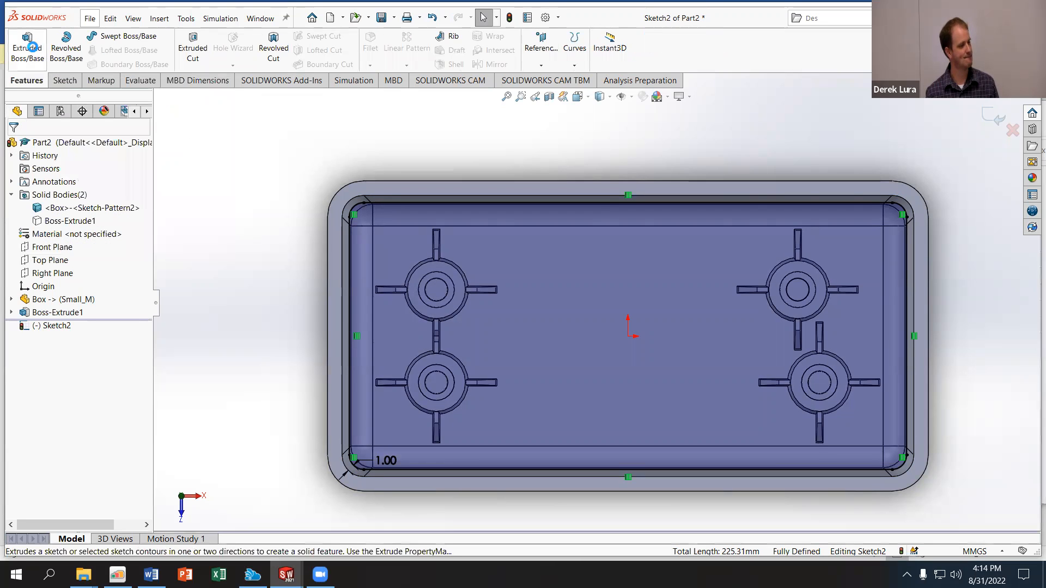
left_click(27, 46)
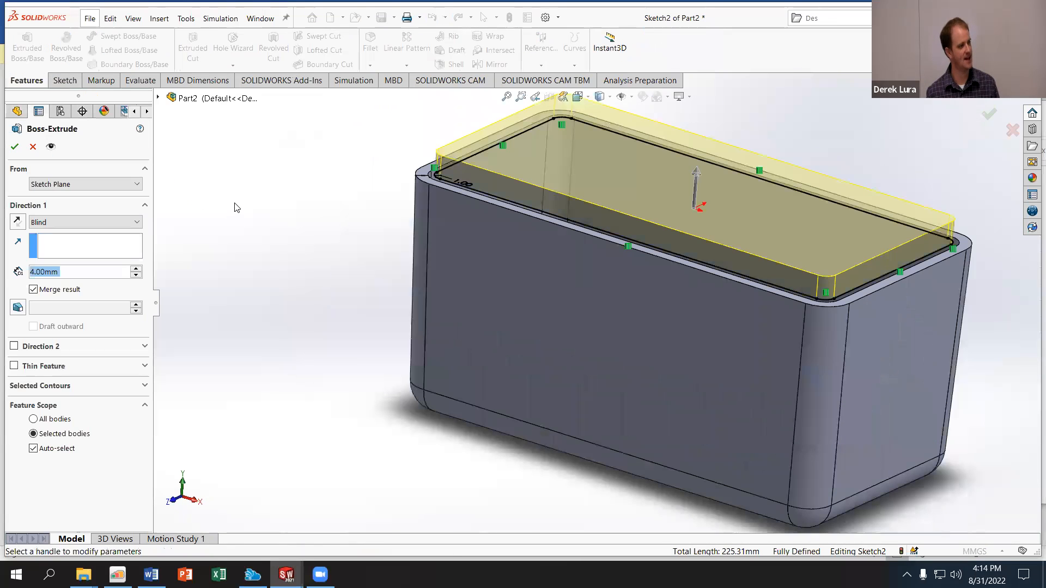
left_click(17, 222)
left_click(17, 307)
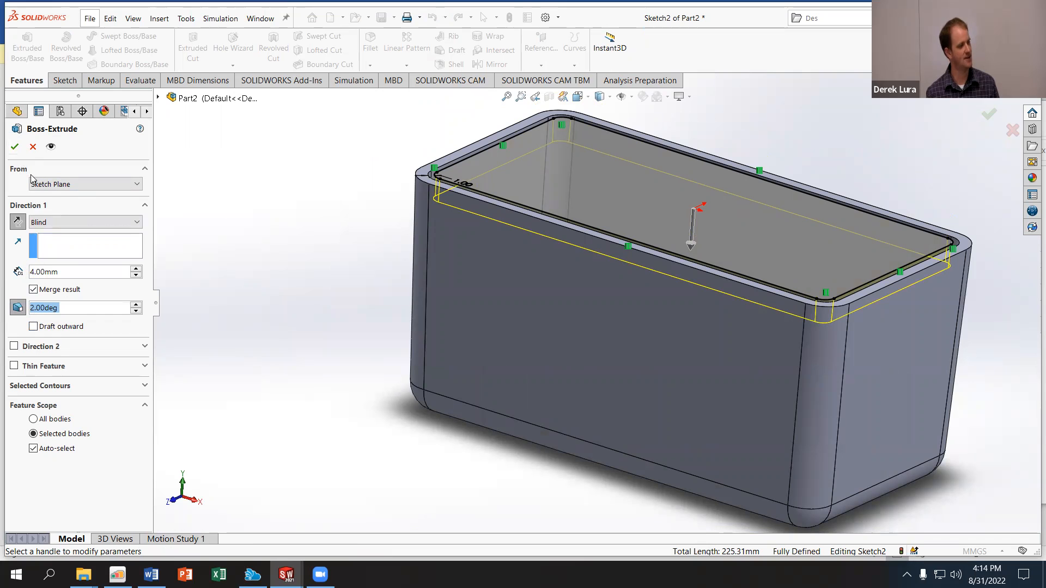
left_click(15, 147)
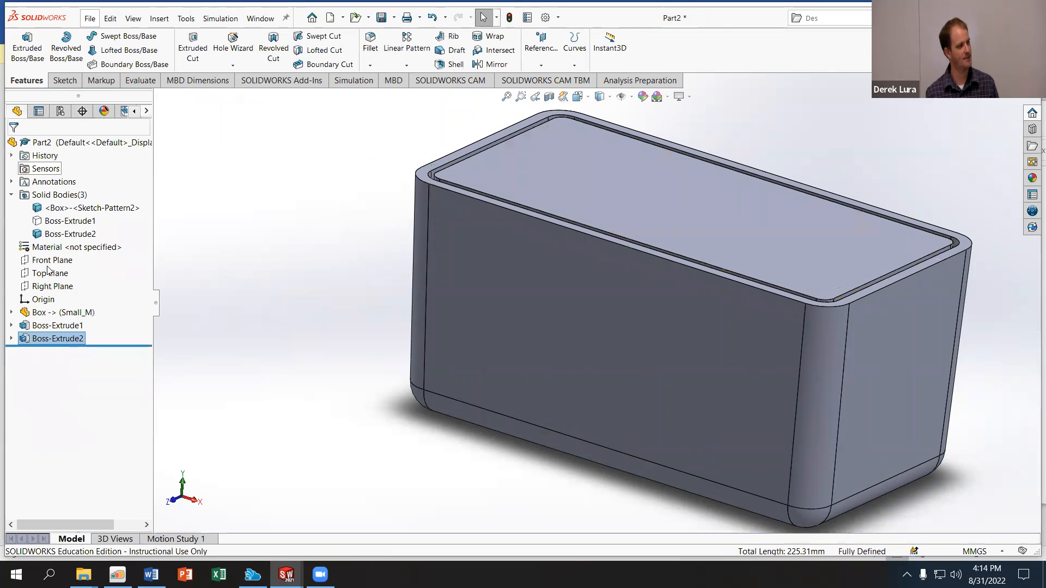
Step: Show the hidden lid body above the box again
right_click(76, 325)
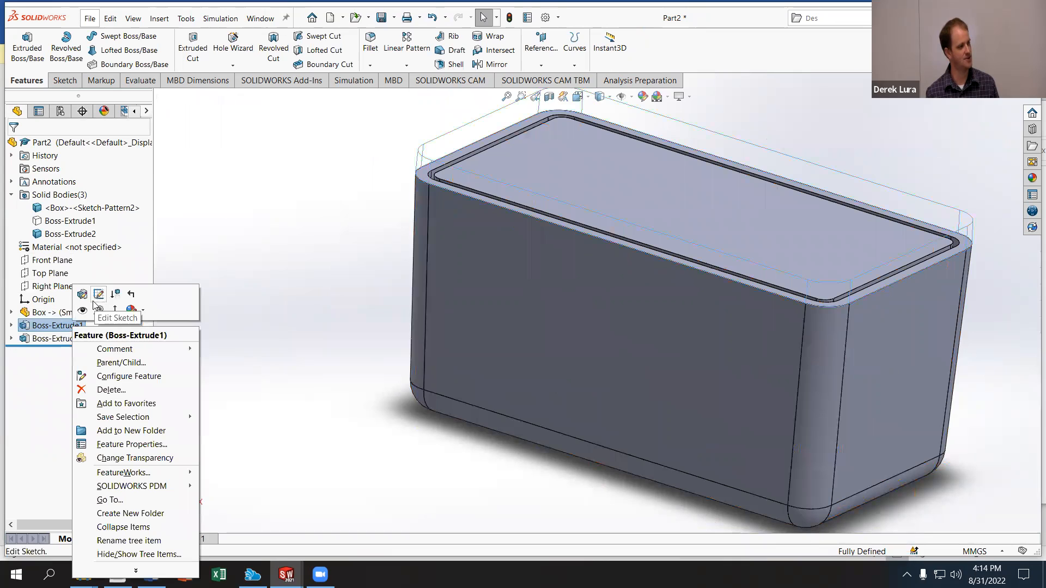
left_click(82, 310)
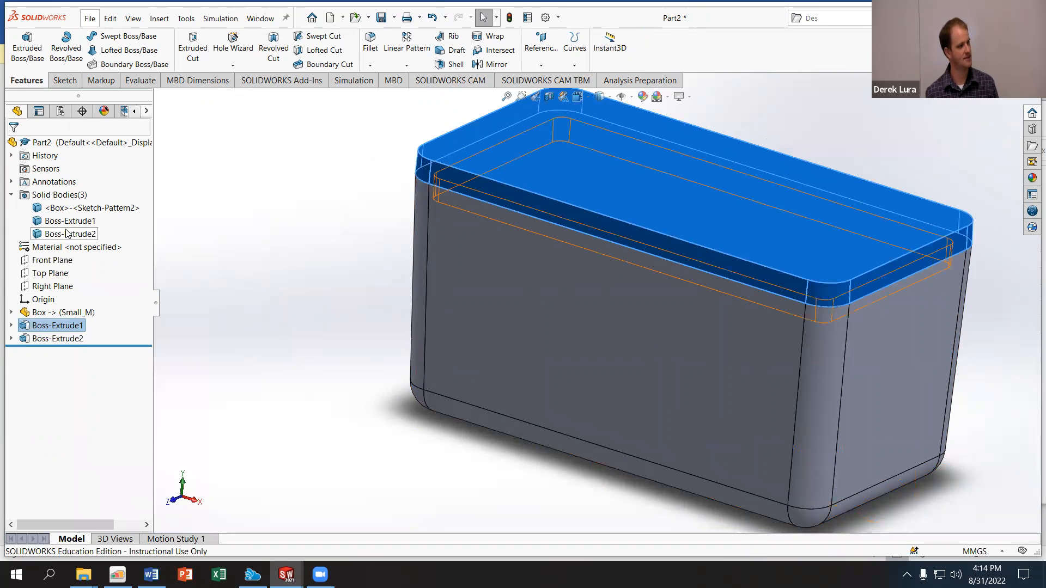
middle_click_drag(332, 213, 304, 224)
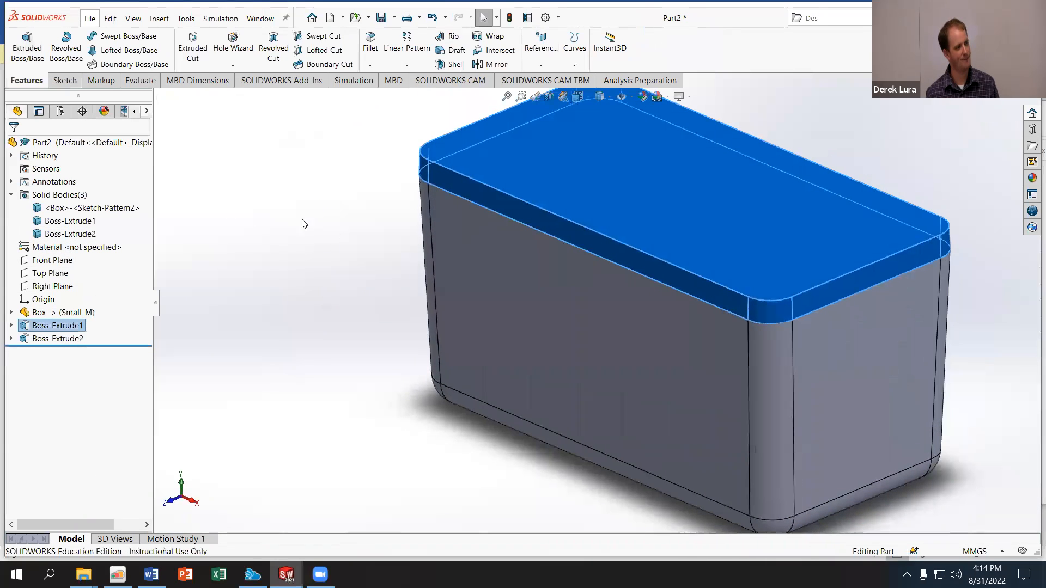
Step: Set the depth of the inner lip extrusion, Boss-Extrude2, to 2 mm
left_click(53, 339)
left_click(60, 305)
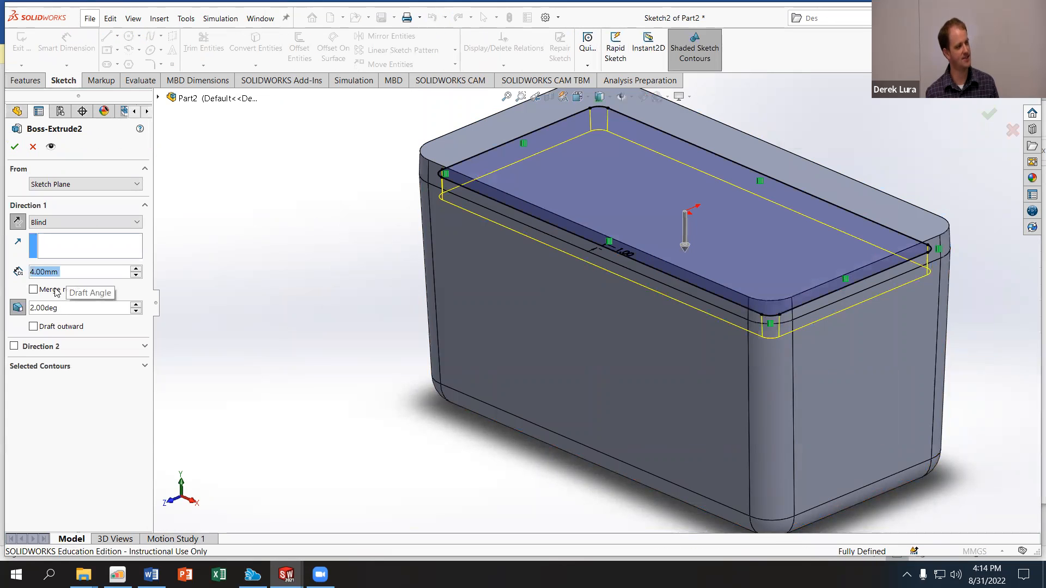
type("2")
key("Return")
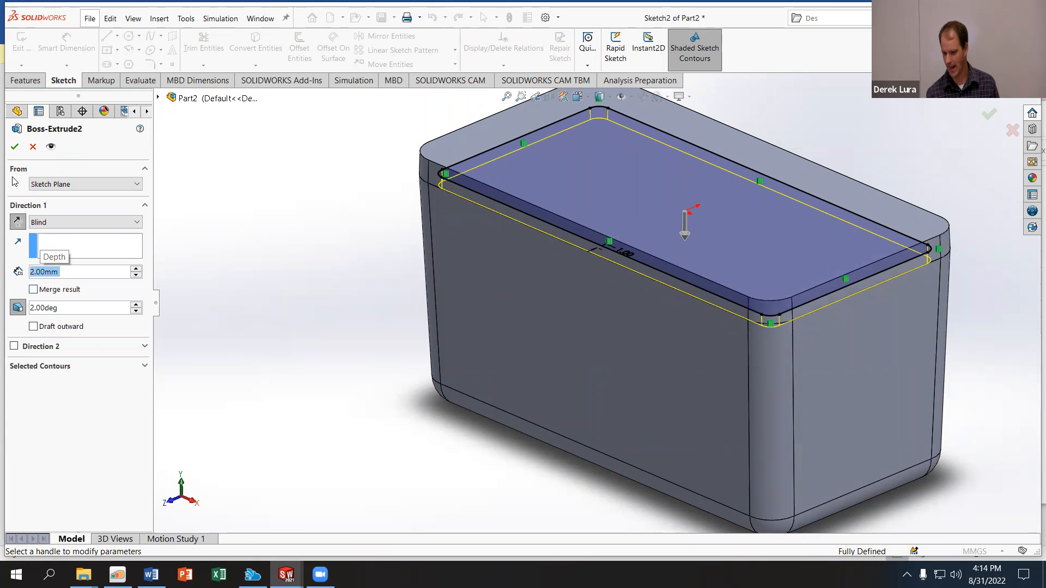
left_click(14, 146)
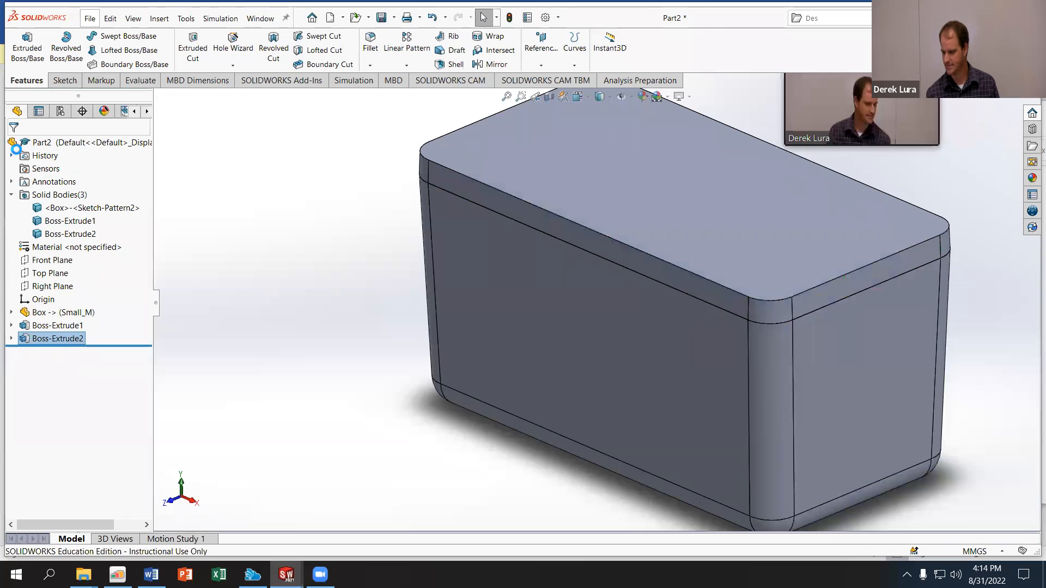
Step: Set the depth of the lid plate extrusion, Boss-Extrude1, to 2 mm
right_click(70, 328)
left_click(78, 294)
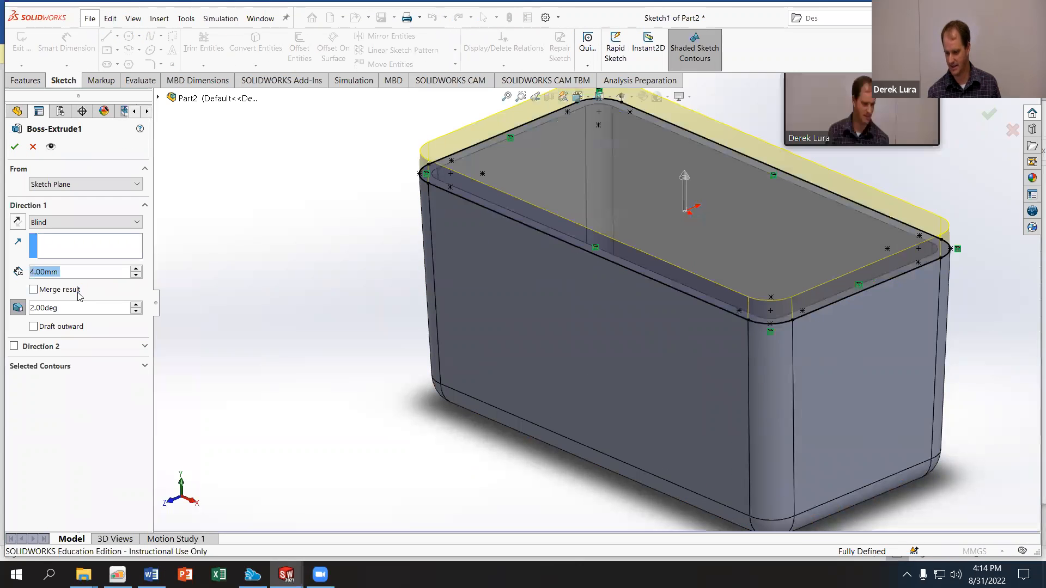
type("2mm")
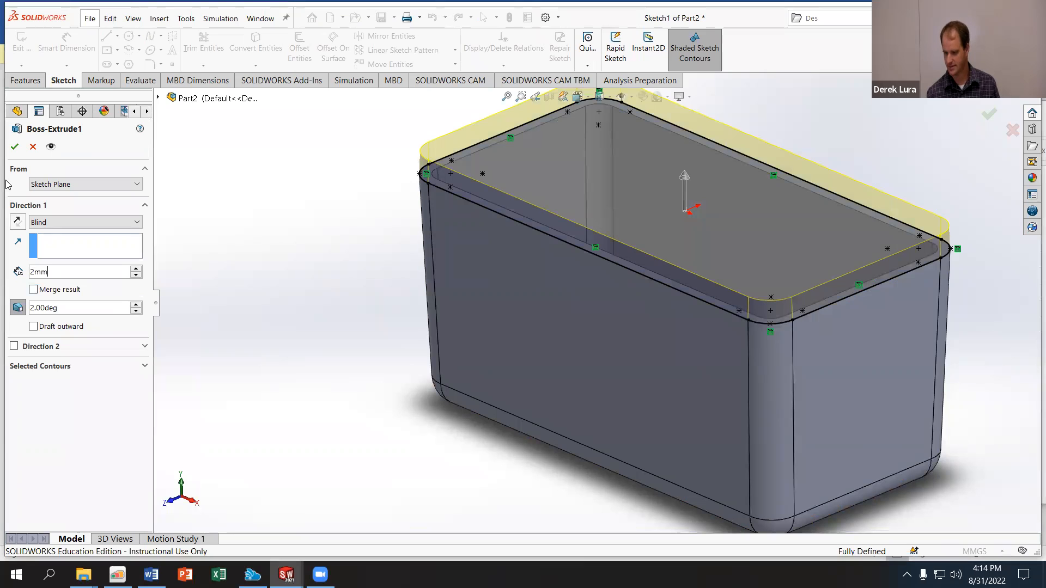
left_click(14, 147)
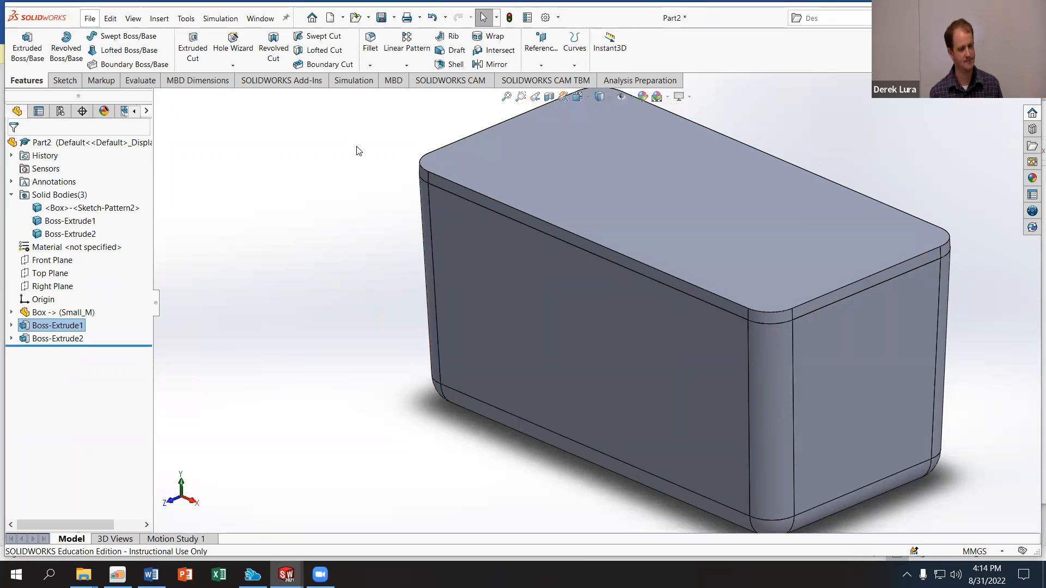
Step: Delete the box's solid body from the derived part, keeping only the two lid bodies
middle_click_drag(354, 156, 341, 191)
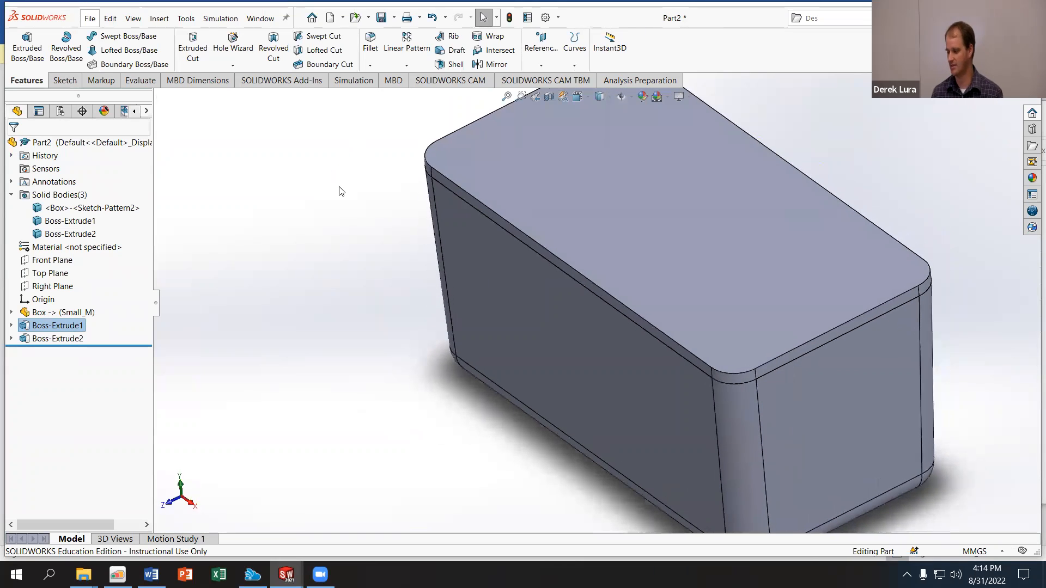
mouse_move(676, 159)
middle_mouse_down()
mouse_move(593, 145)
mouse_move(661, 166)
middle_mouse_up()
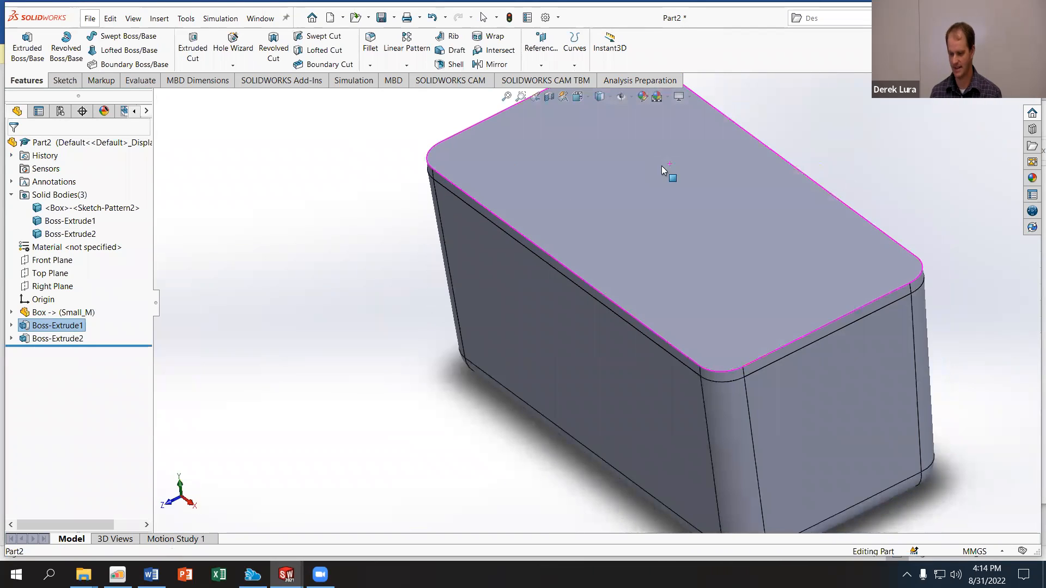
left_click(96, 208)
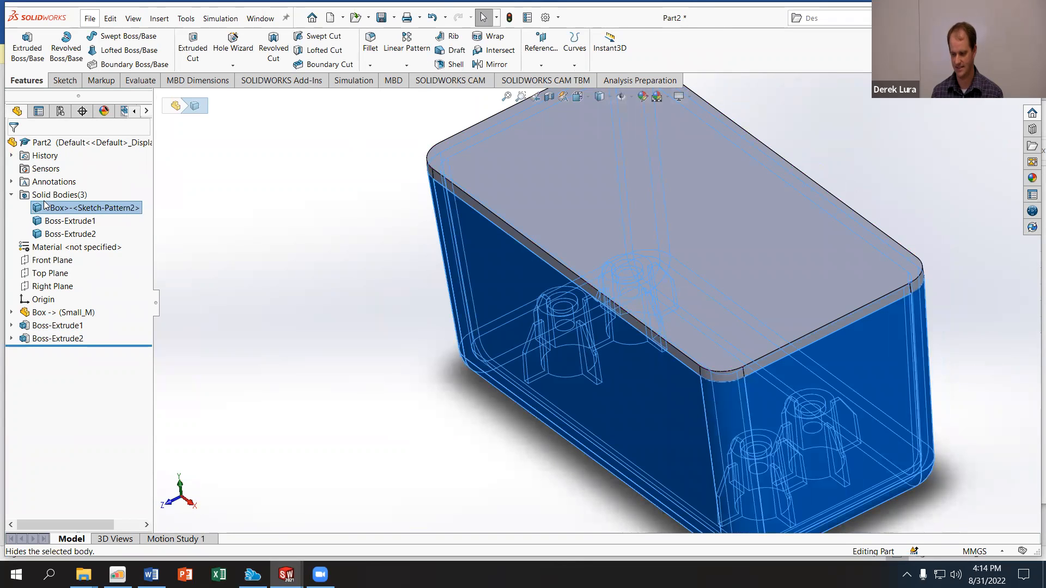
key("Delete")
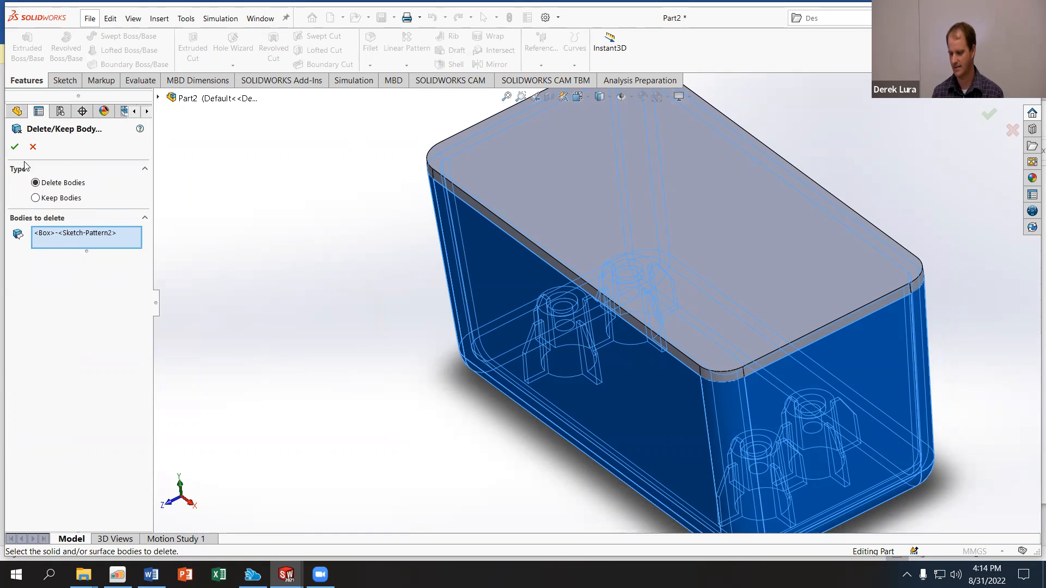
left_click(15, 147)
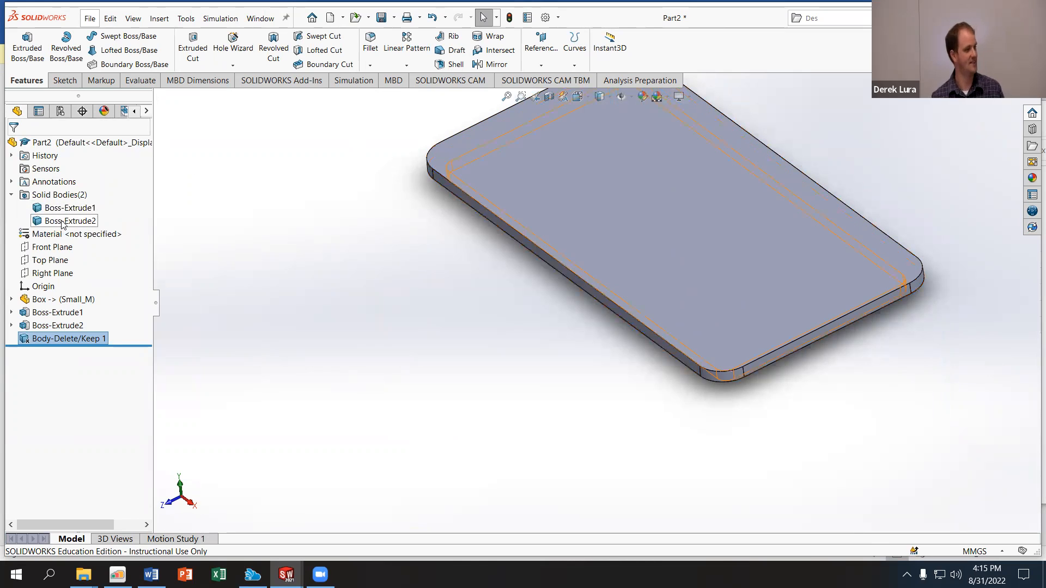
middle_click_drag(352, 230, 346, 116)
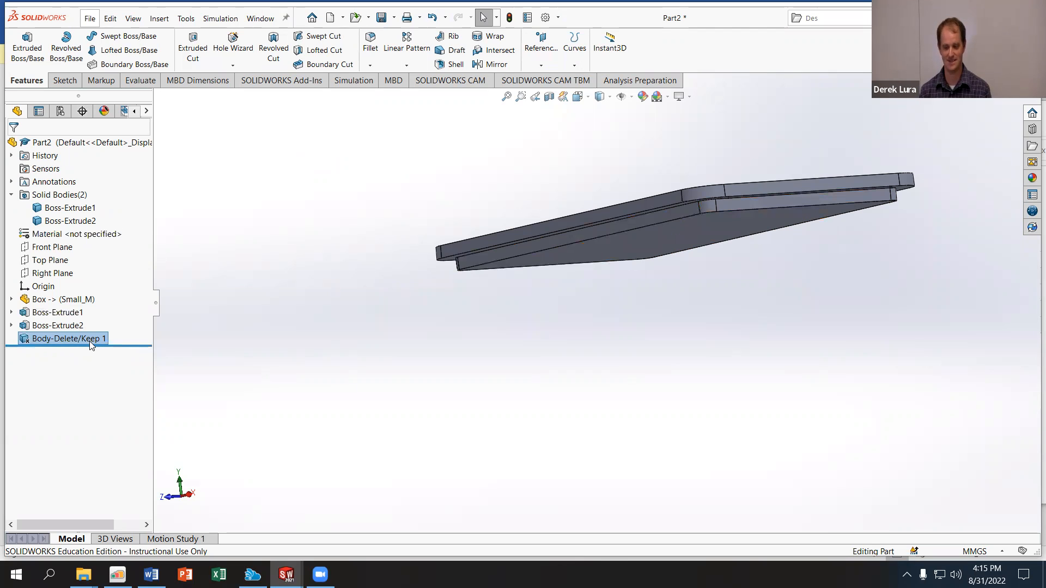
Step: Combine the Boss-Extrude1 and Boss-Extrude2 bodies into one lid body with the Add operation
left_click_drag(121, 346, 118, 365)
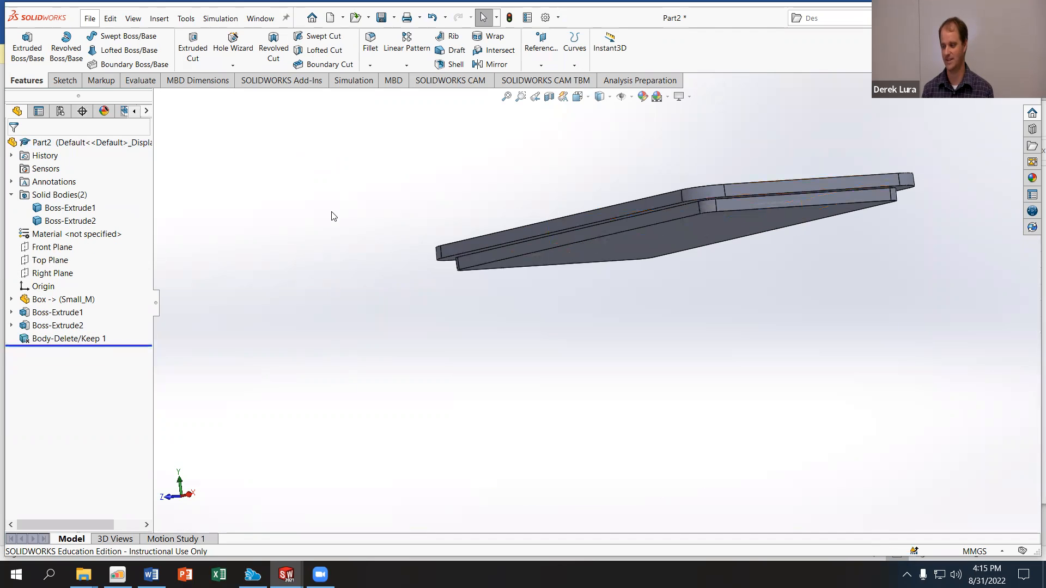
left_click(69, 208)
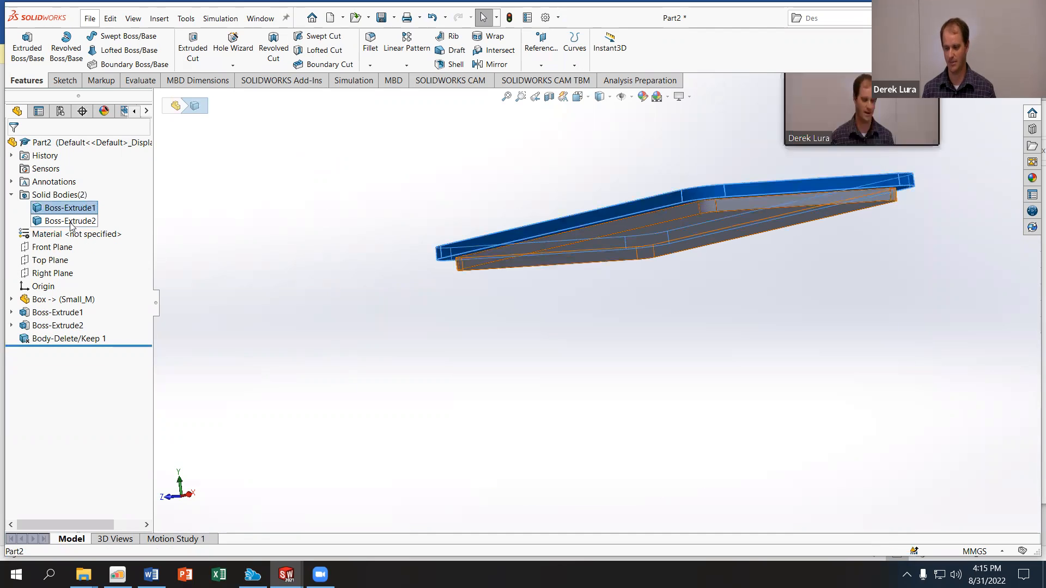
left_click(71, 222, "ctrl")
right_click(51, 211)
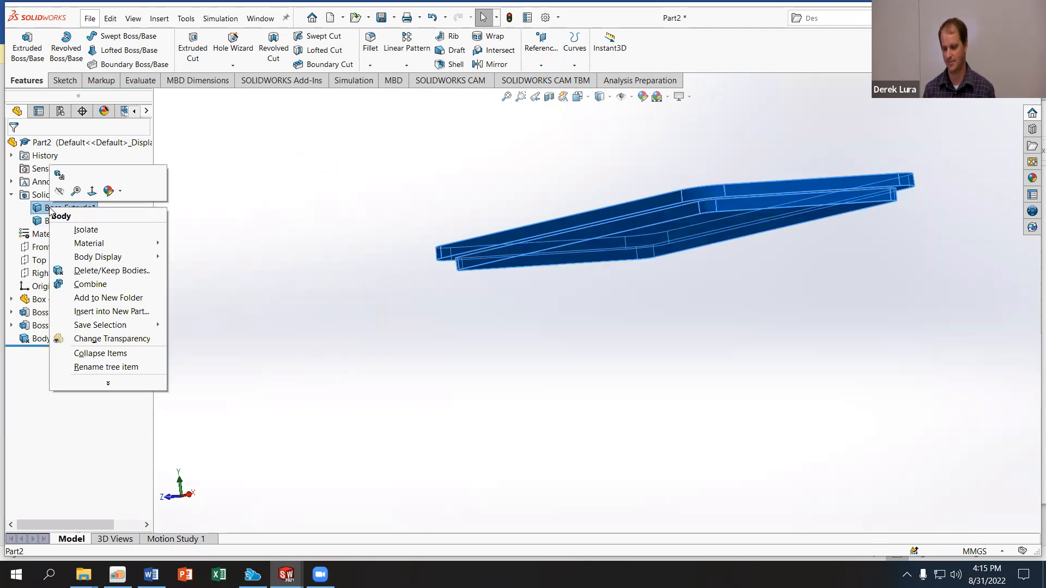
left_click(91, 284)
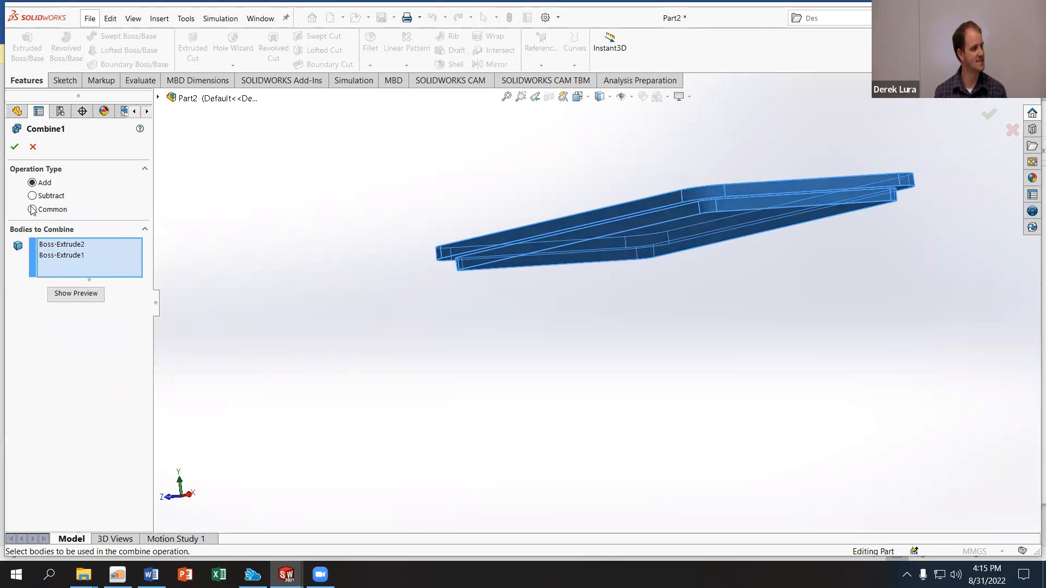
left_click(15, 148)
middle_click_drag(343, 171, 367, 212)
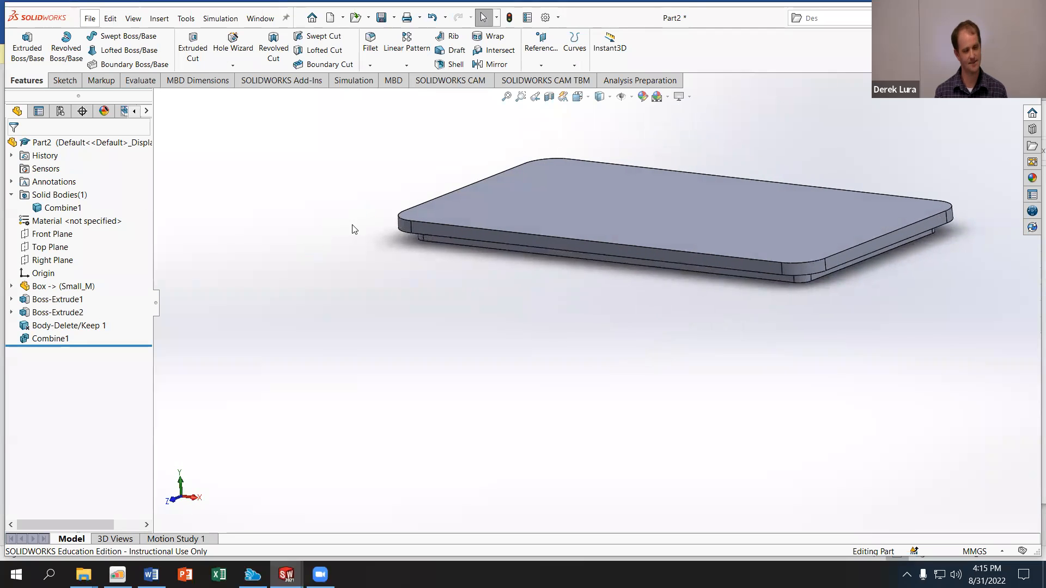
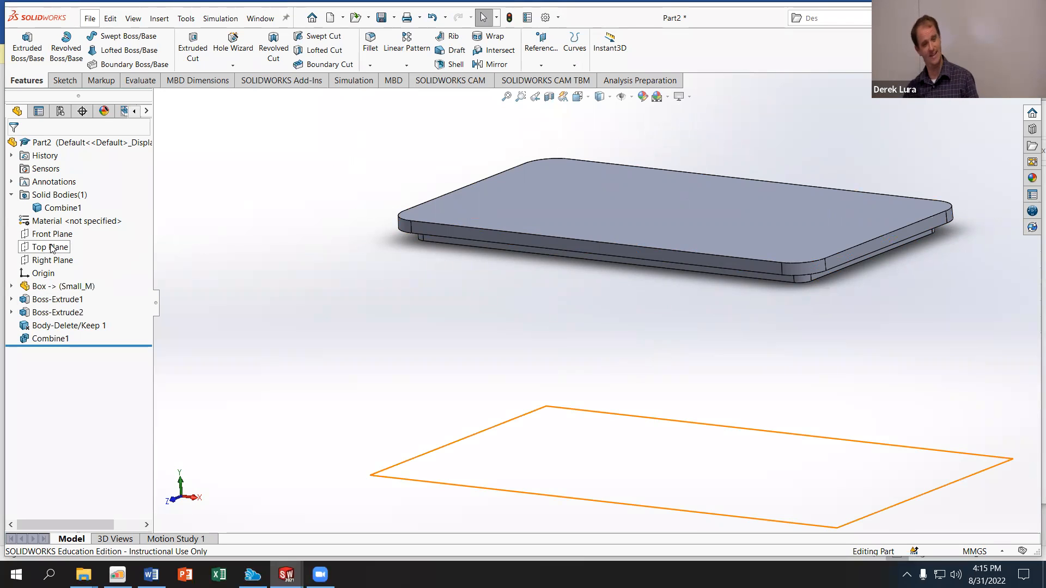
right_click(74, 288)
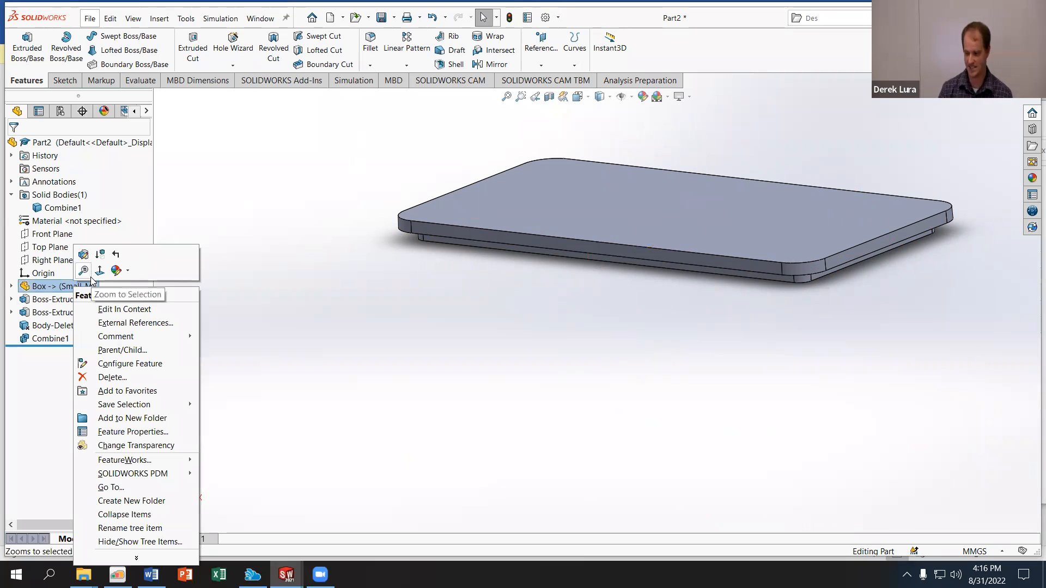
double_click(69, 285)
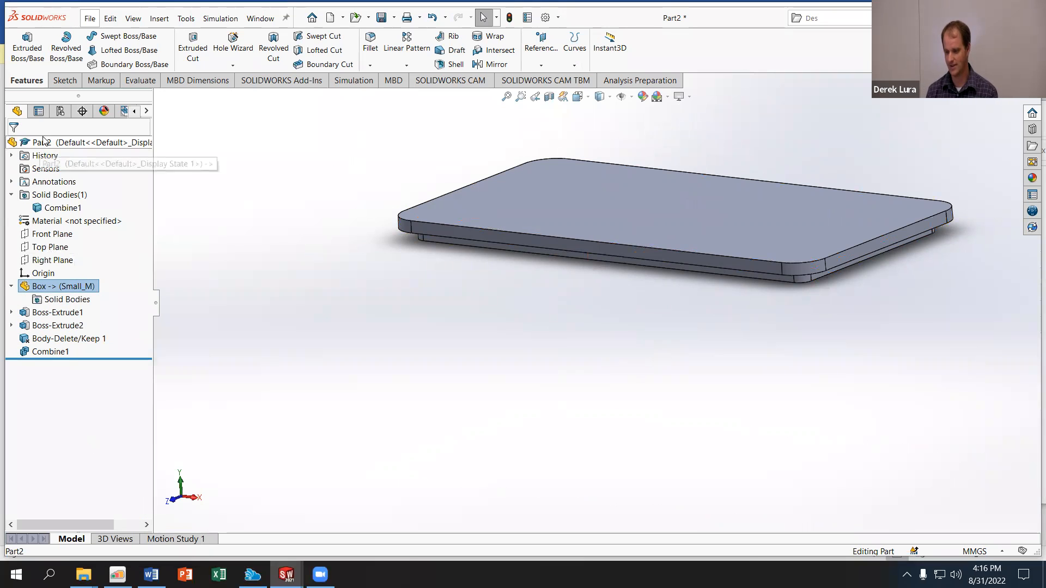
left_click(61, 111)
left_click(34, 164)
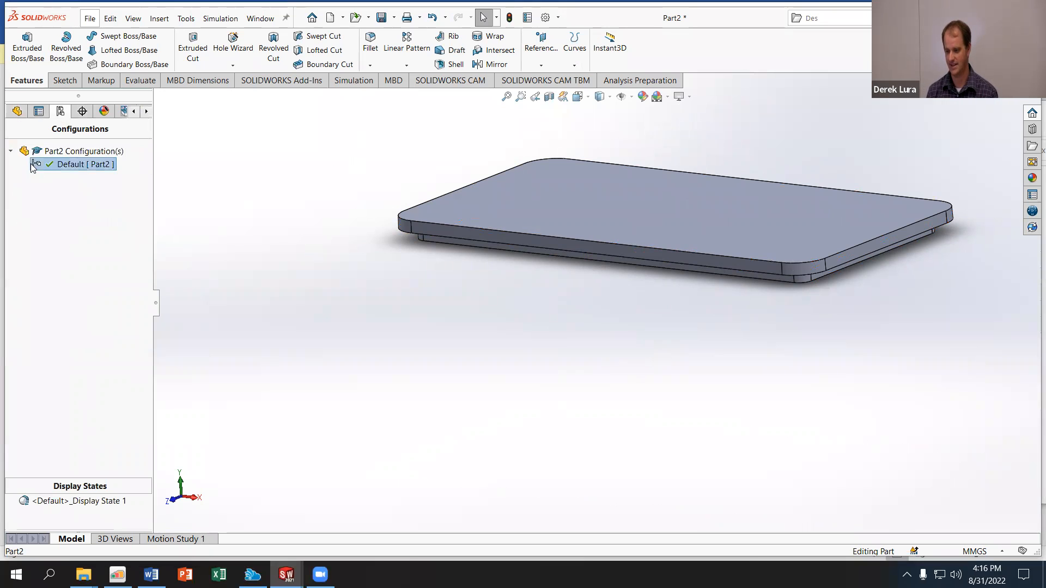
left_click(17, 111)
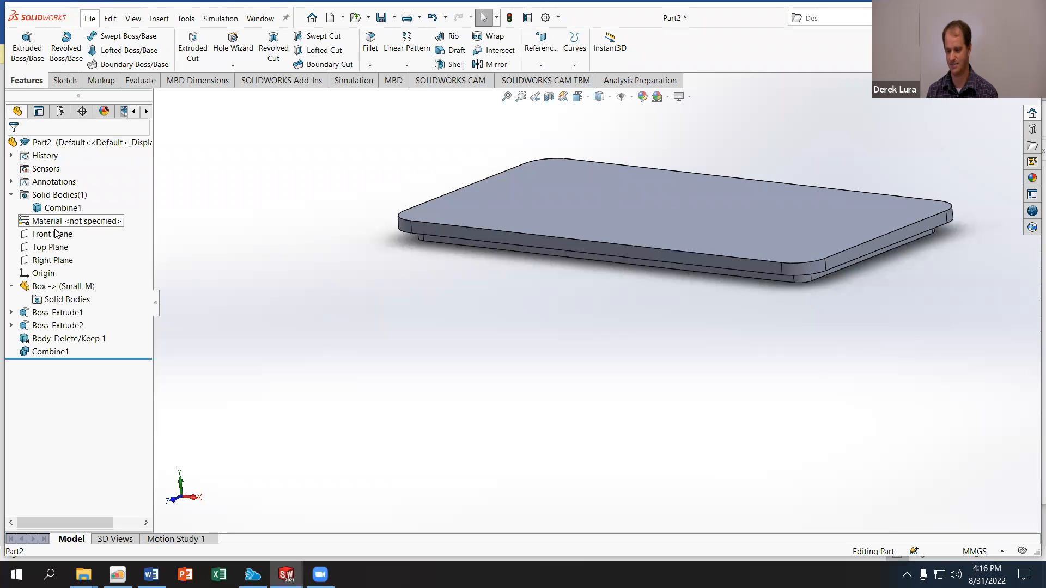
Step: Configure the derived Box feature to use the Bin_M configuration of the box in the Default configuration
right_click(73, 286)
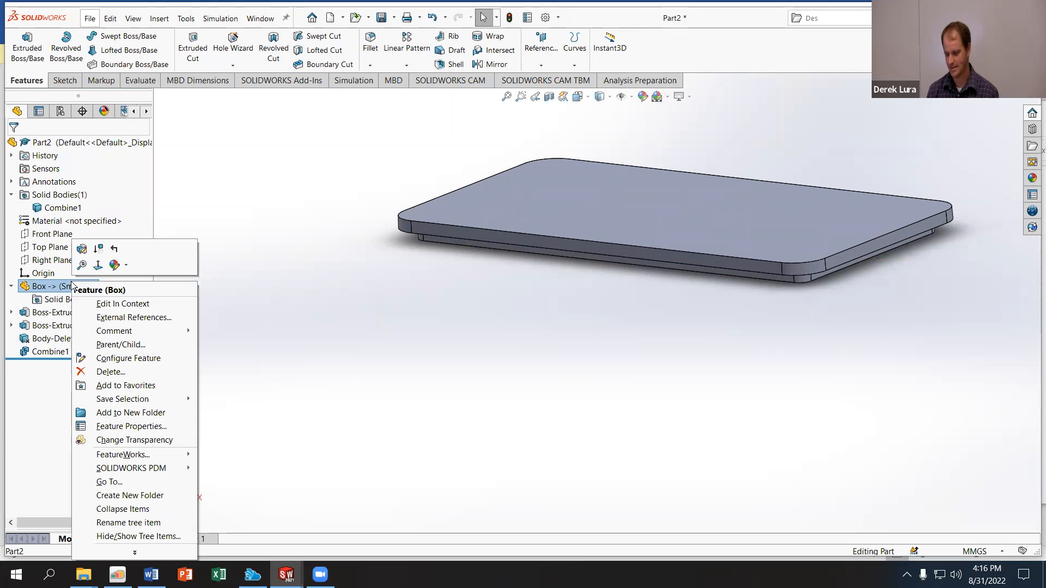
left_click(128, 358)
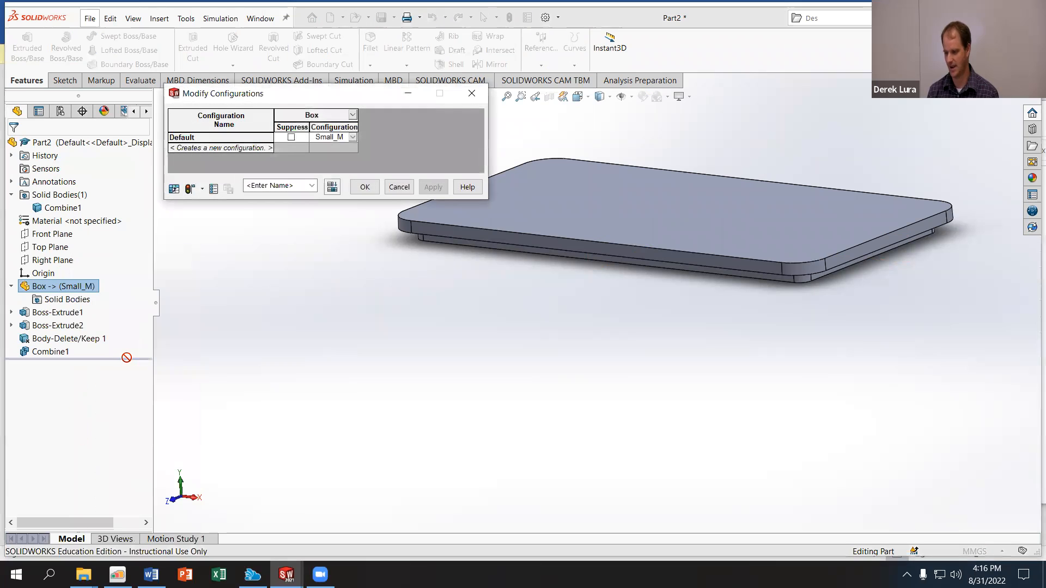
left_click(345, 140)
left_click(352, 138)
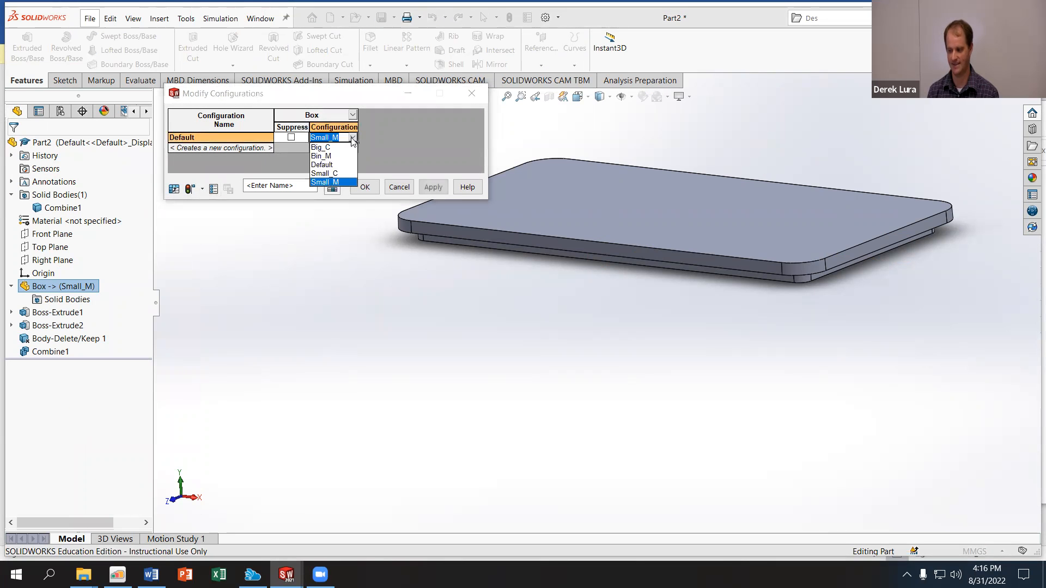
left_click(321, 156)
left_click(366, 188)
middle_click_drag(284, 296, 333, 329)
scroll(428, 229, "up", 4)
middle_click_drag(428, 230, 427, 203)
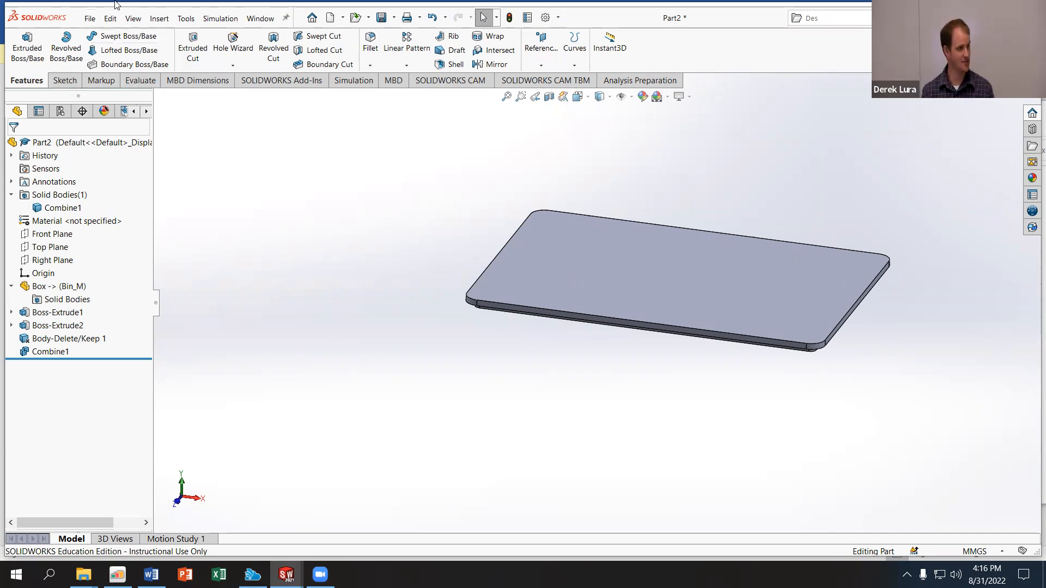
Step: Create a new assembly from the Box part and place its Small_M configuration at the origin
left_click(89, 18)
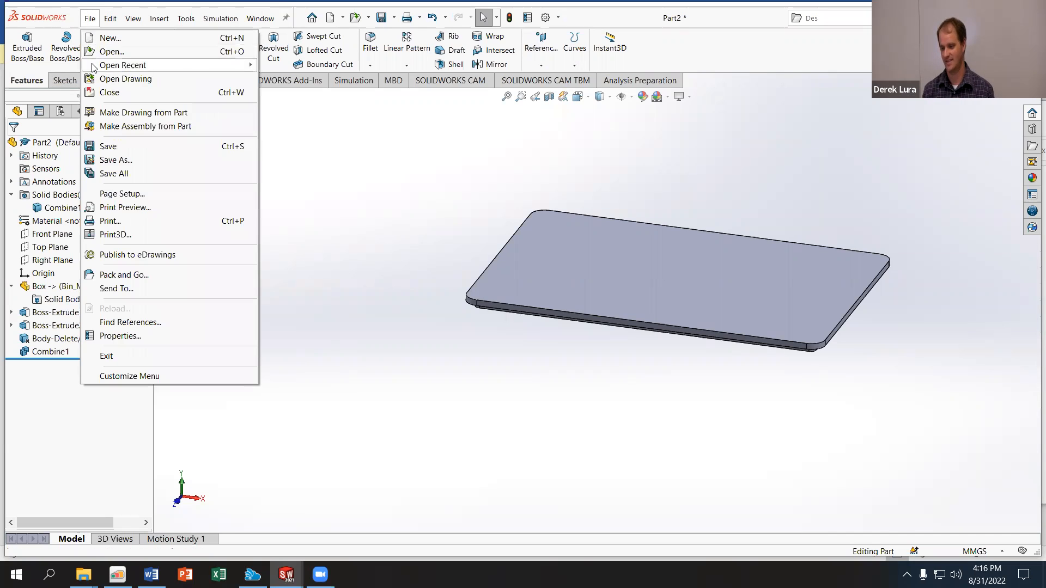
left_click(356, 185)
left_click(286, 575)
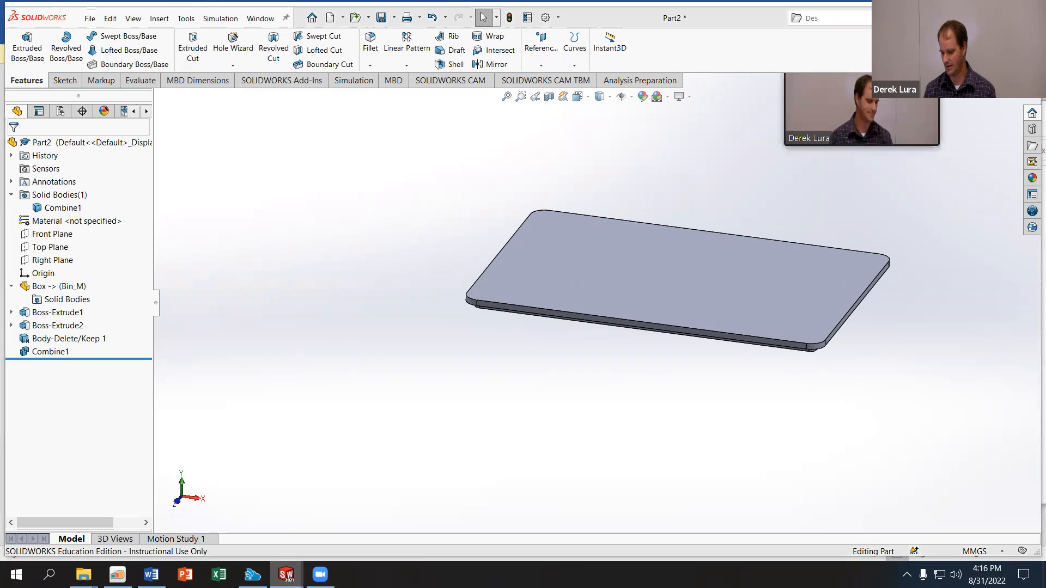
left_click(219, 525)
left_click(90, 18)
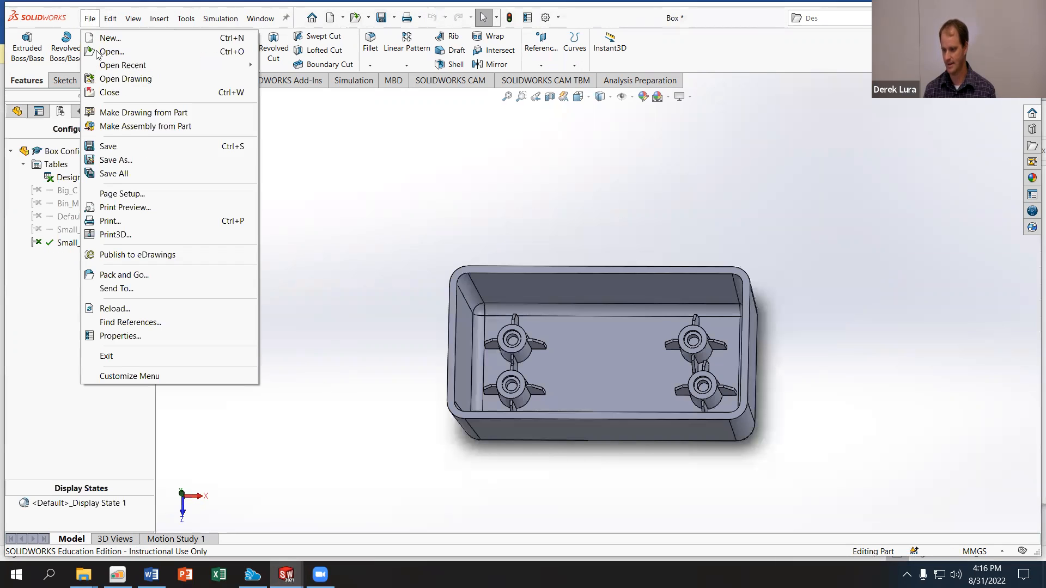
left_click(146, 126)
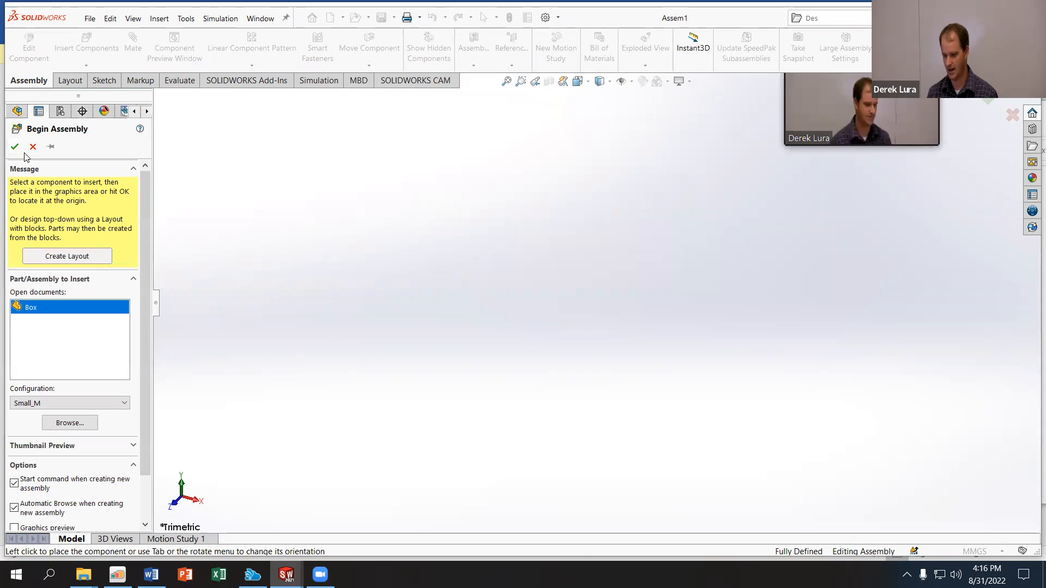
left_click(14, 146)
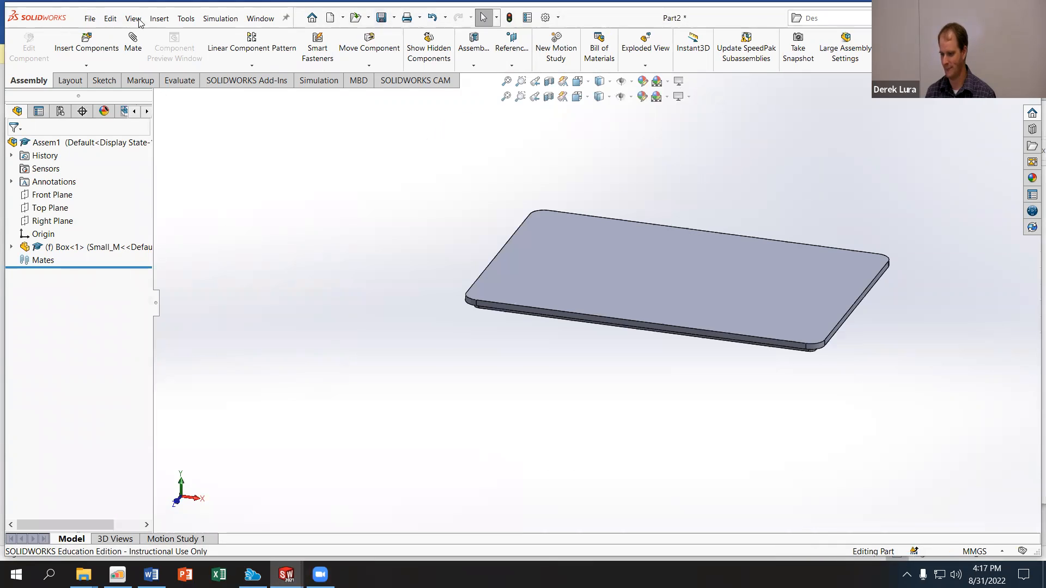
Step: Save the derived part Part2 in the W02 Box folder as Lid, together with its modified referenced components
left_click(90, 19)
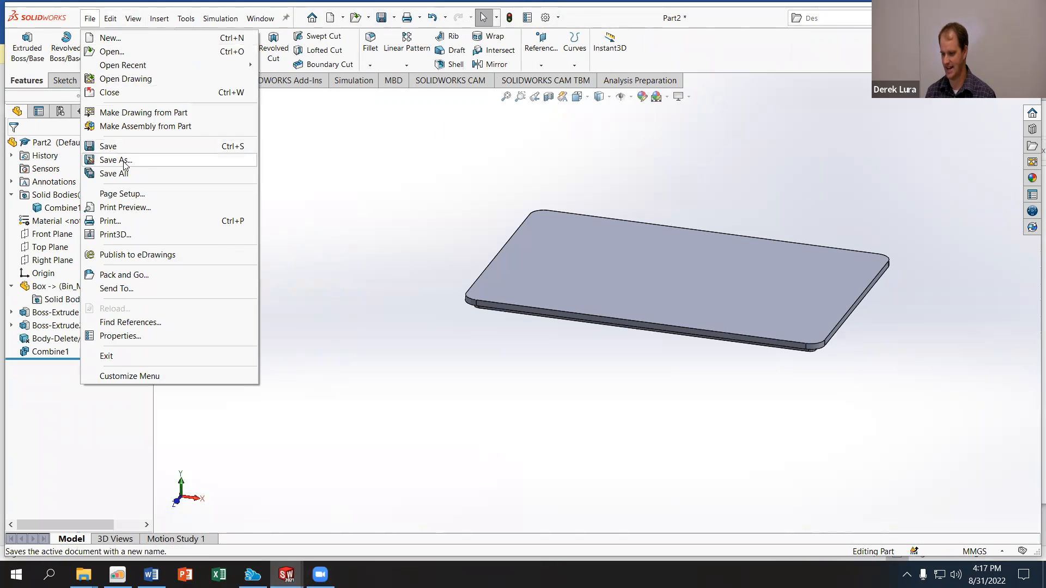
left_click(118, 160)
type("Lo")
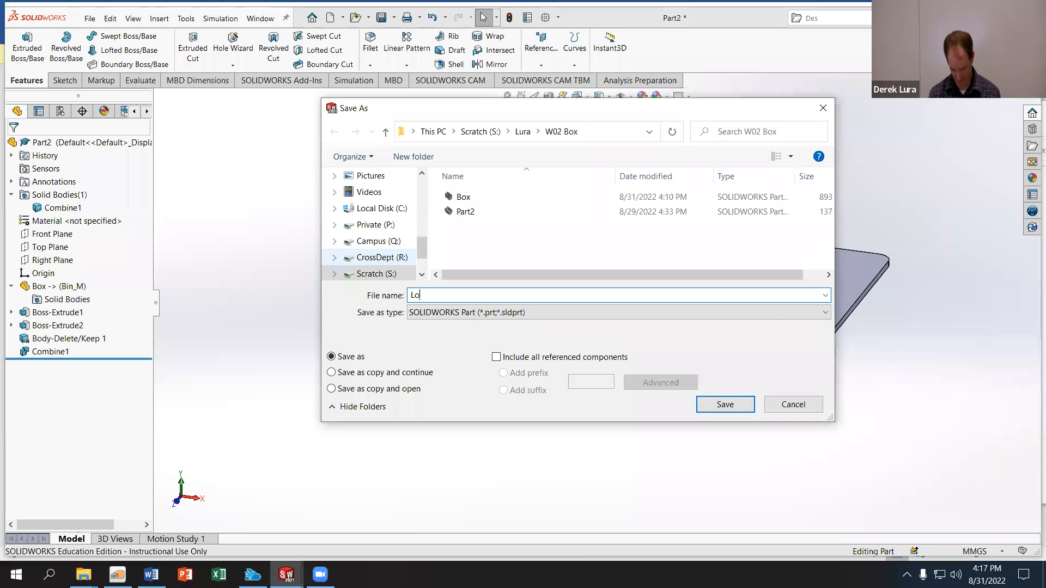
key("Return")
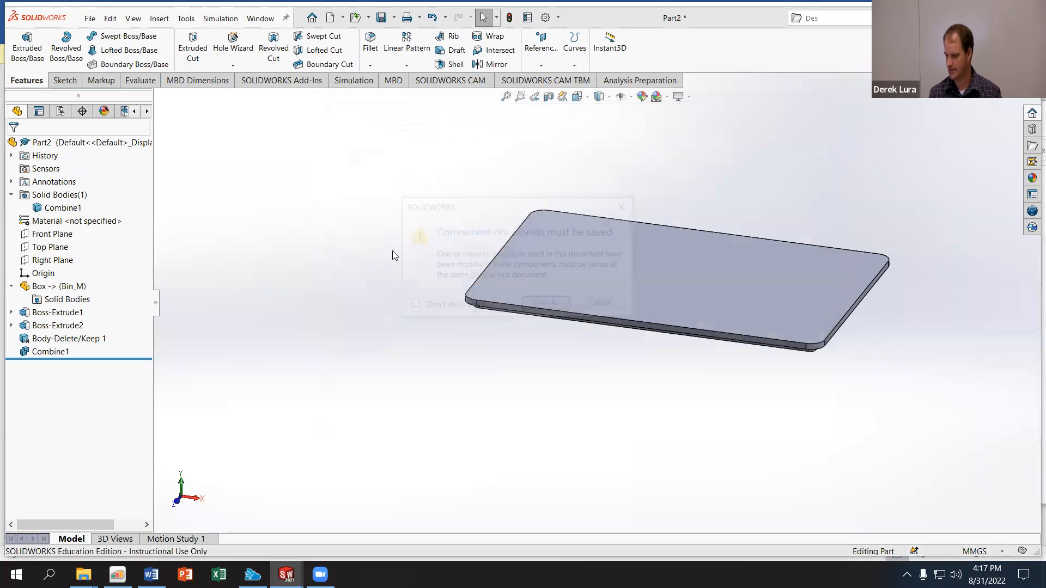
left_click(545, 303)
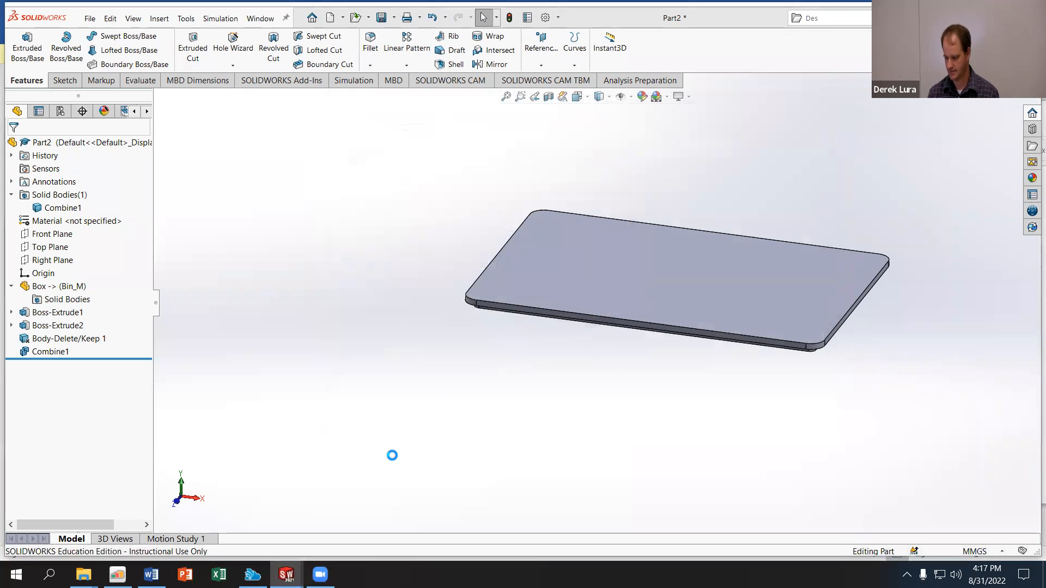
Step: Insert the Lid part in its Default configuration at the origin of the Assem1 assembly
mouse_move(286, 573)
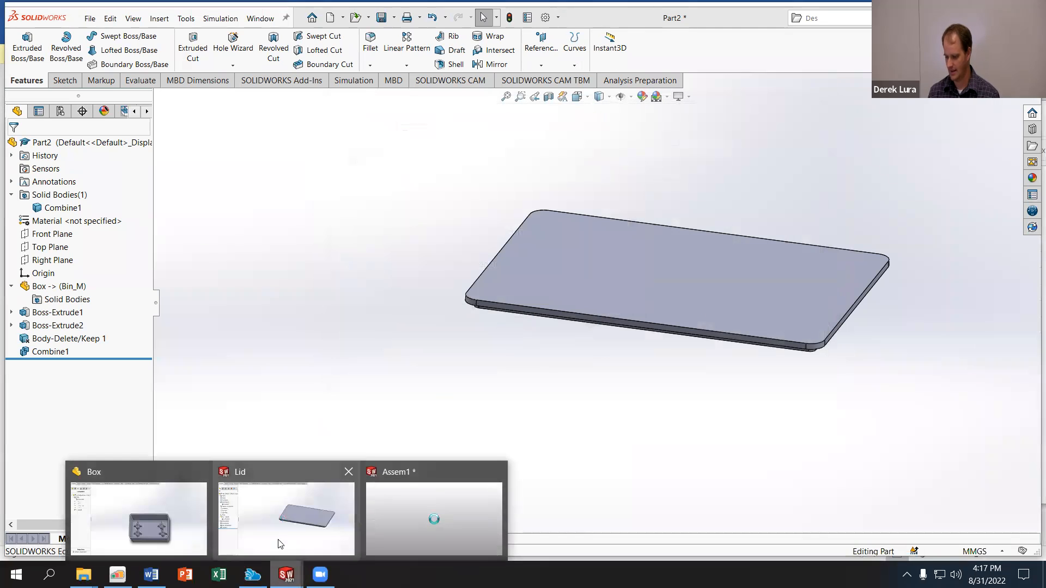
left_click(433, 517)
left_click(86, 42)
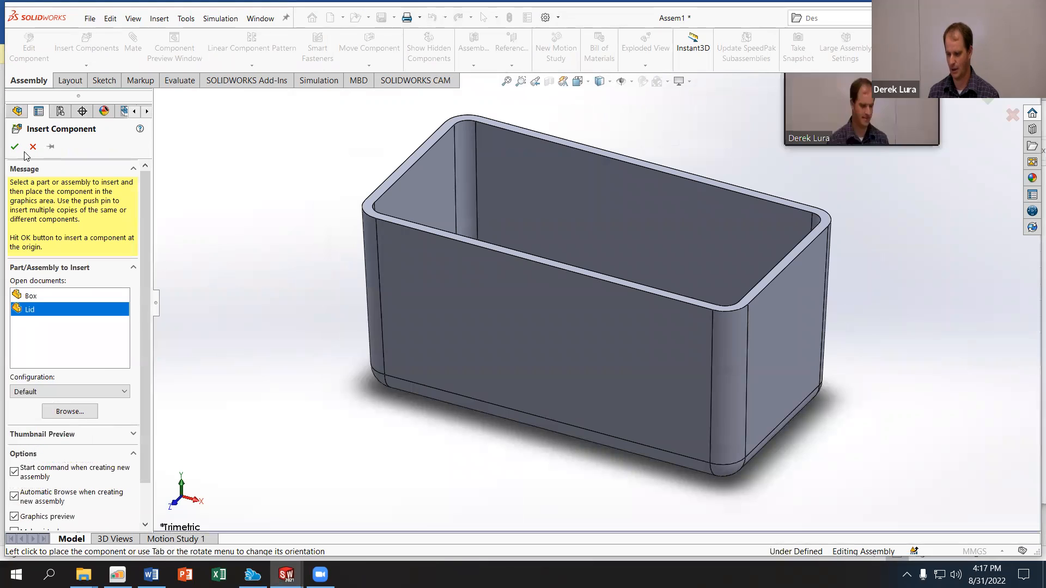
left_click(15, 146)
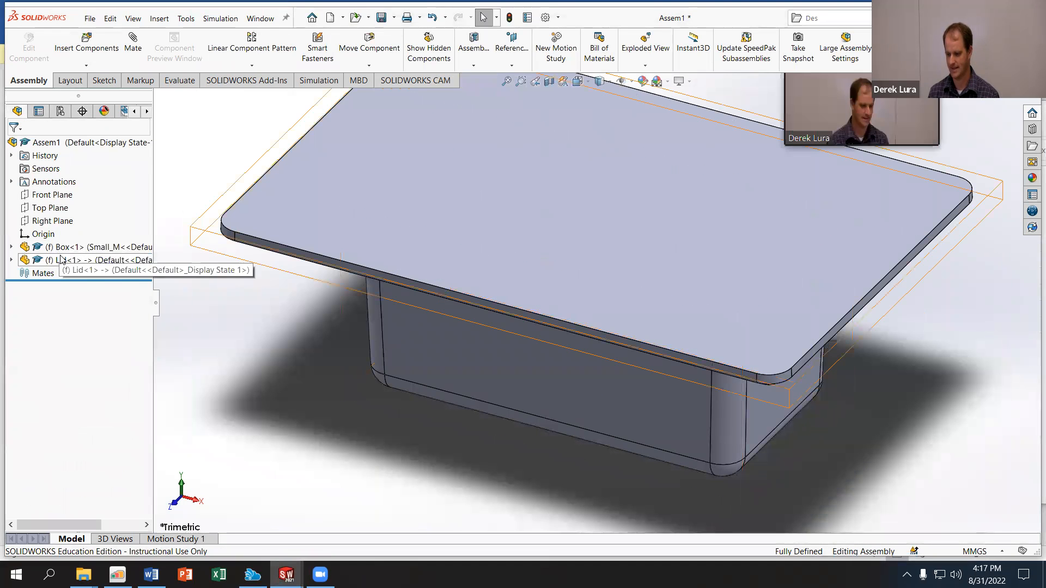
Step: Float the Lid component in the Assem1 assembly so it is no longer fixed
right_click(61, 259)
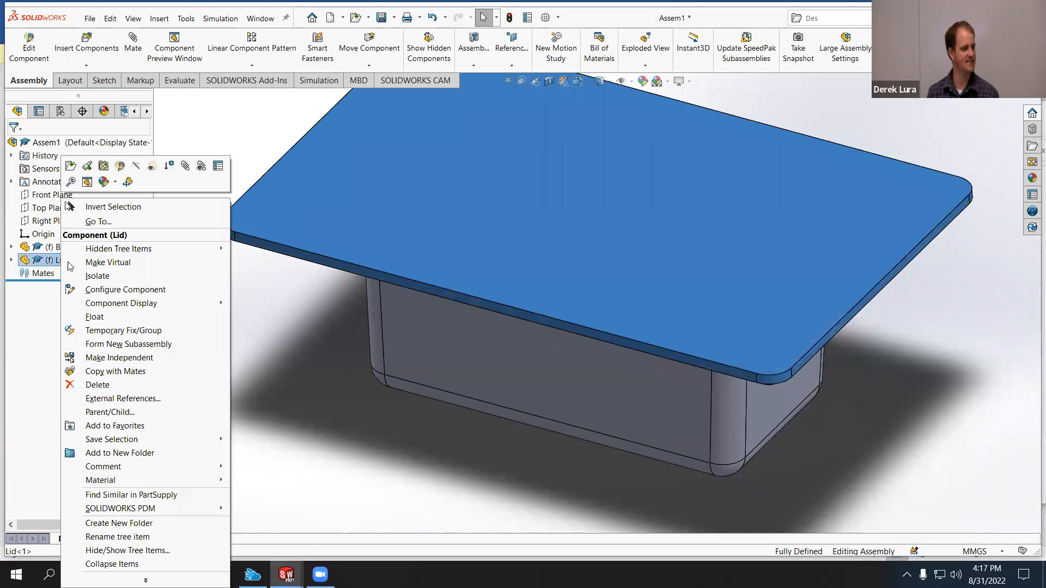
left_click(143, 317)
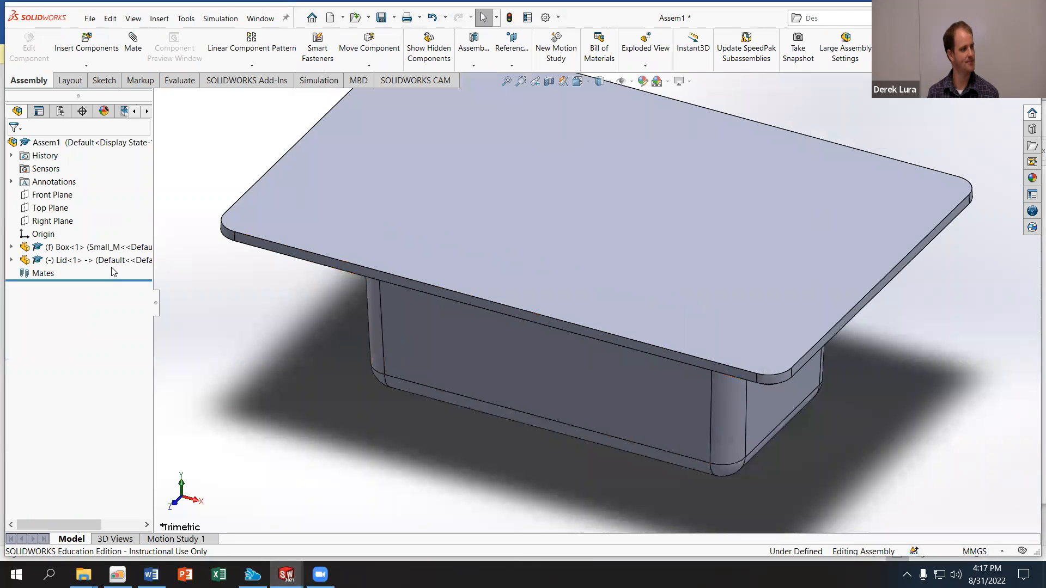
Step: Examine the Lid component's feature tree and the options available for its derived Box feature within the assembly
right_click(51, 261)
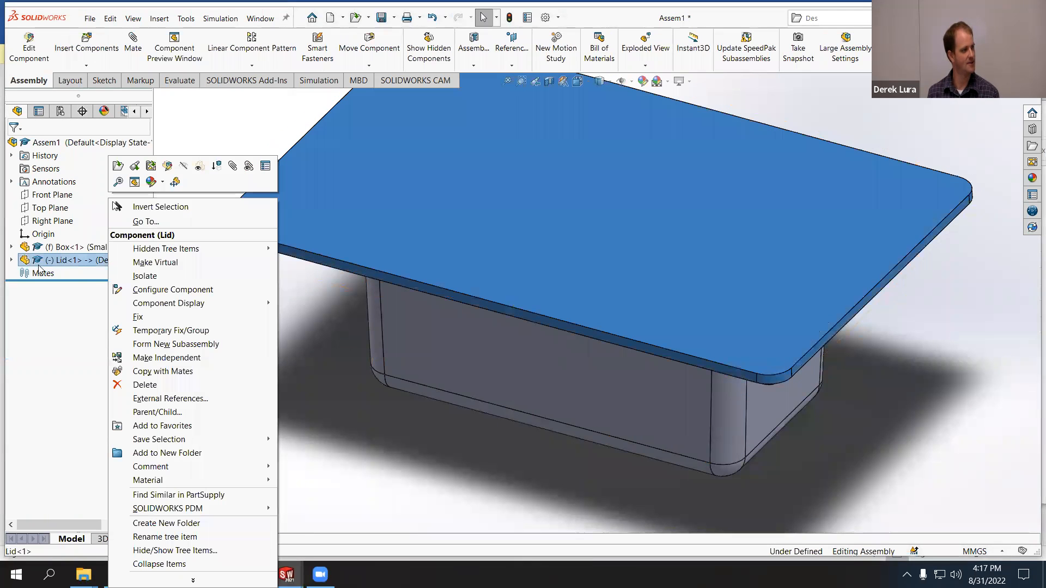
left_click(11, 260)
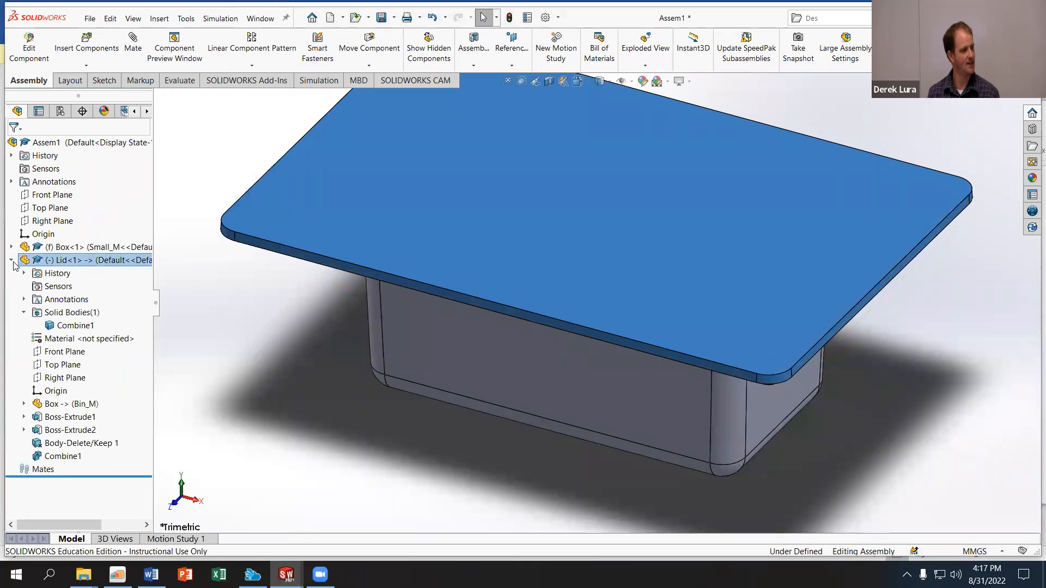
right_click(57, 404)
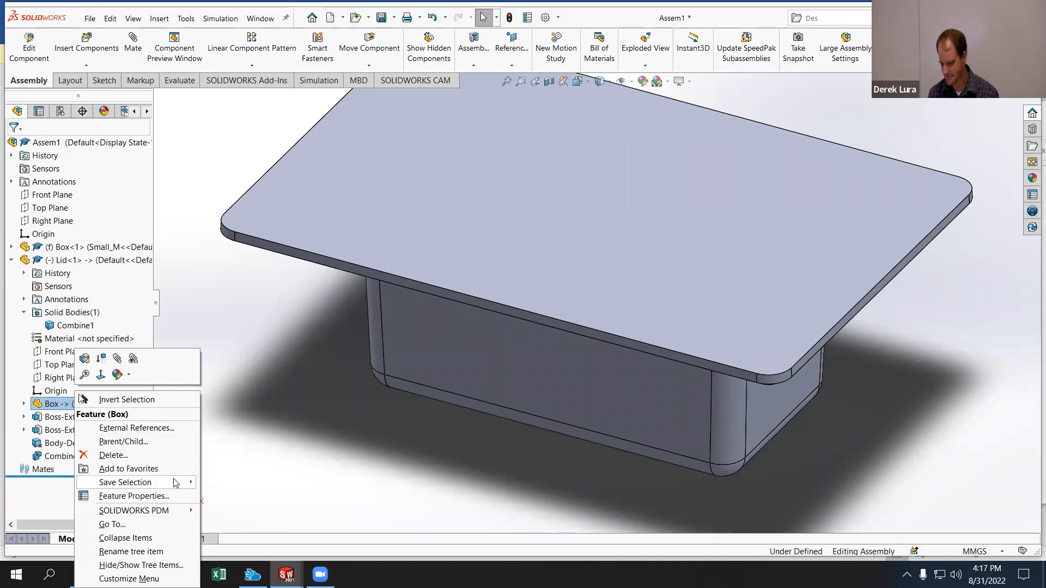
right_click(57, 407)
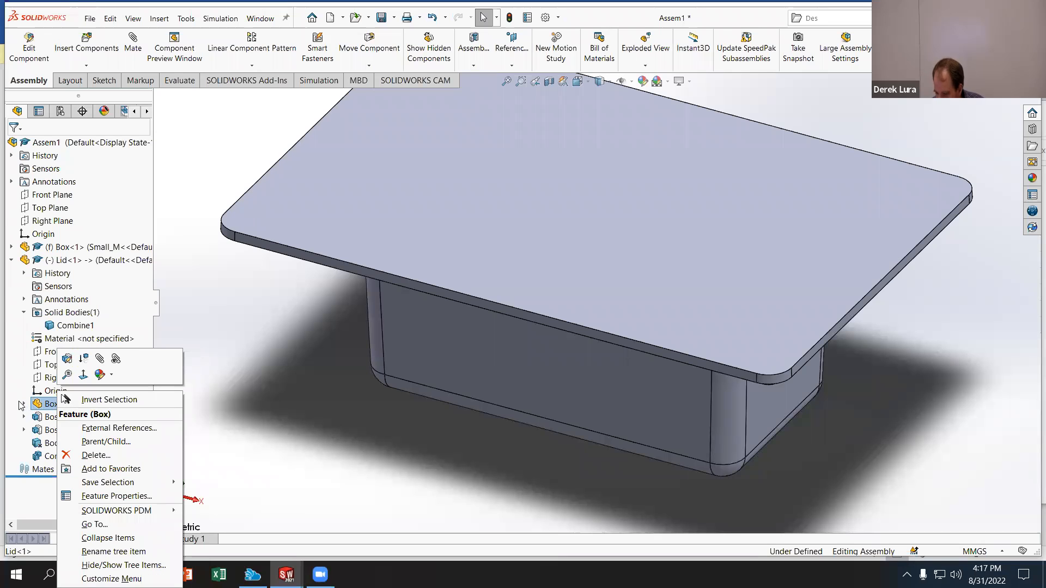
left_click(23, 404)
left_click(23, 403)
right_click(55, 409)
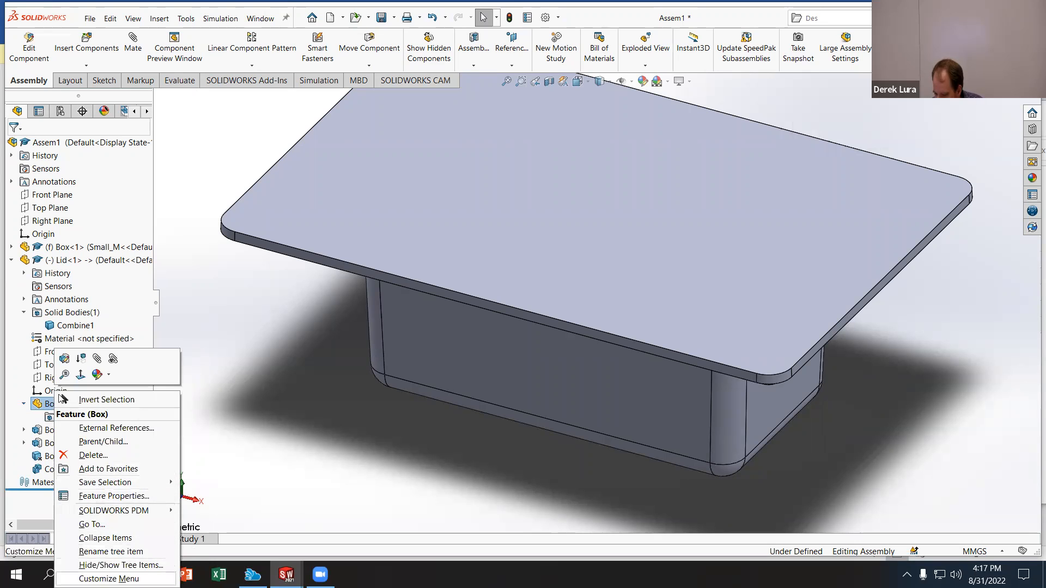
Step: Switch to the Lid part and open the configuration table for its derived Box feature
left_click(286, 574)
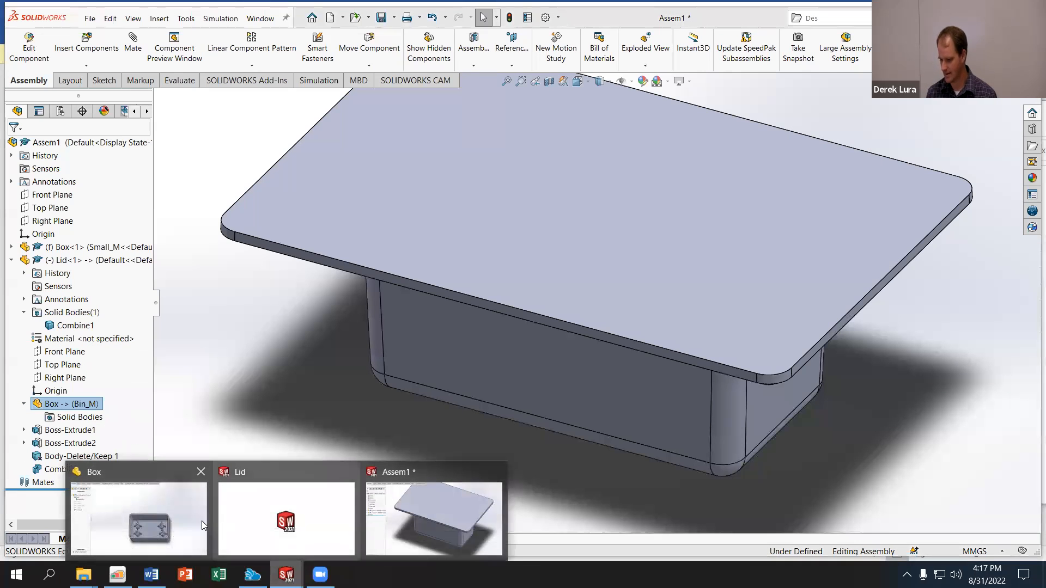
left_click(287, 519)
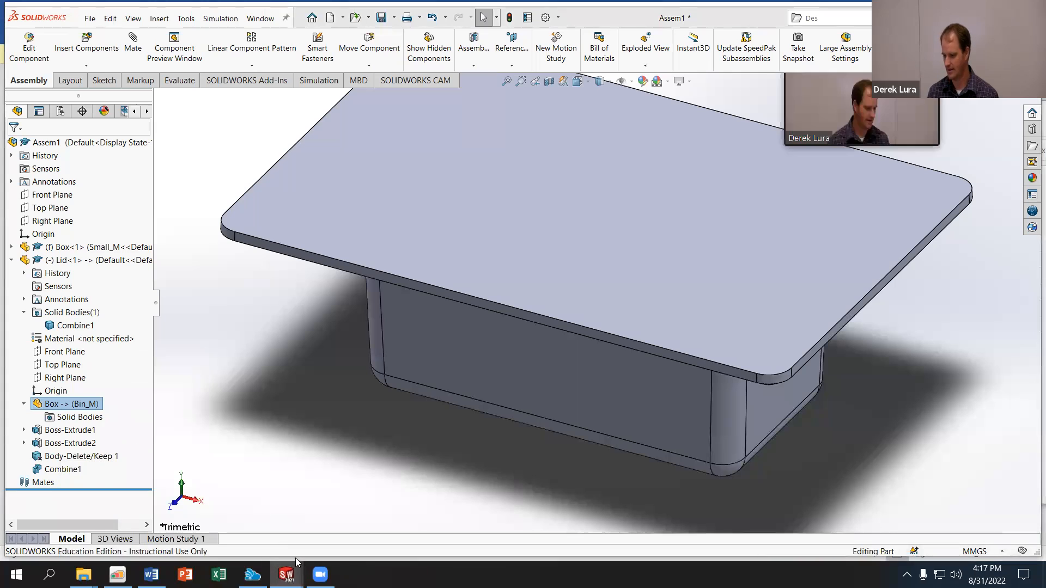
left_click(61, 111)
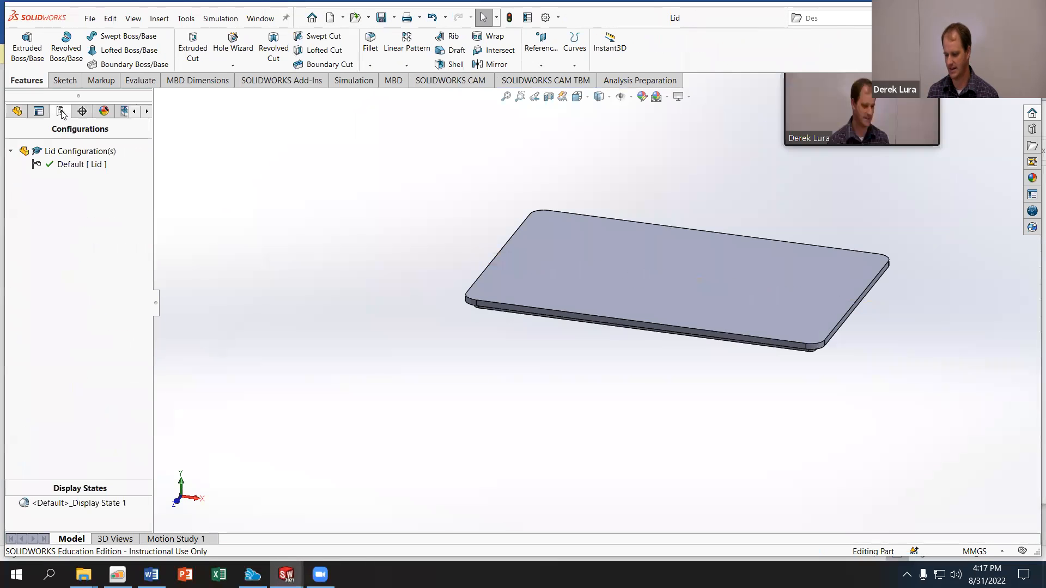
right_click(75, 166)
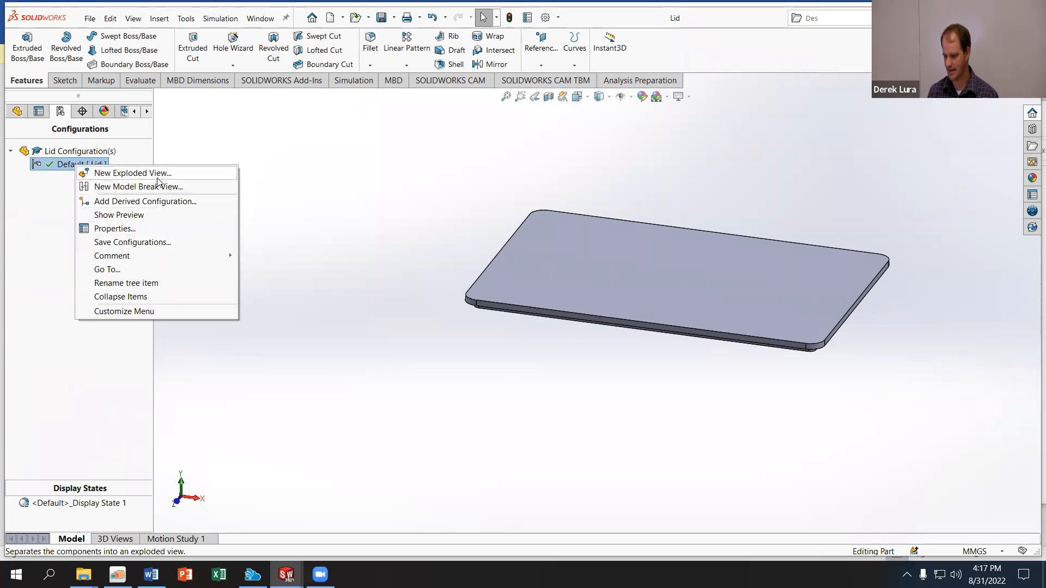
left_click(16, 113)
right_click(54, 285)
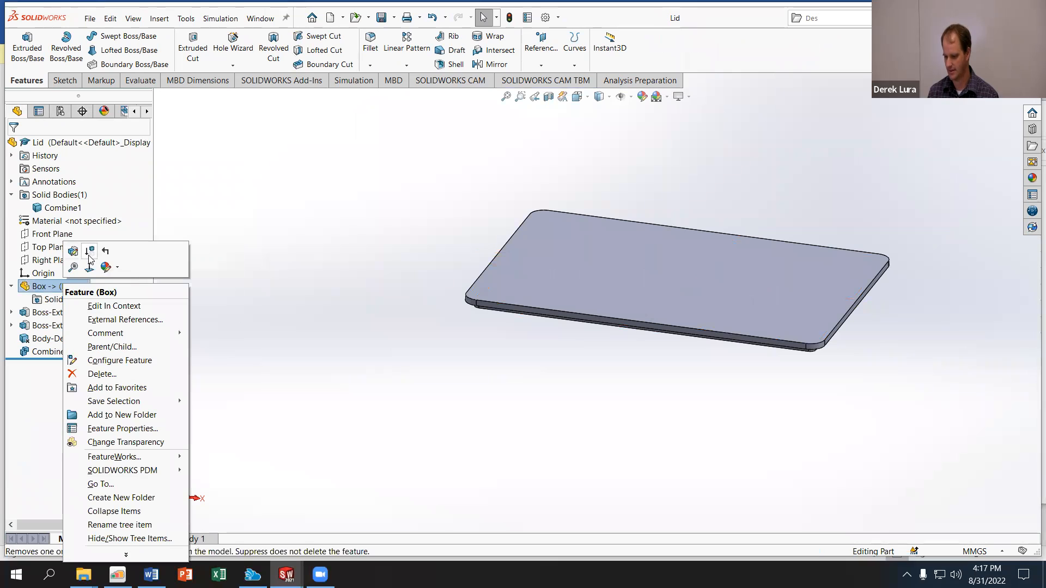
left_click(117, 360)
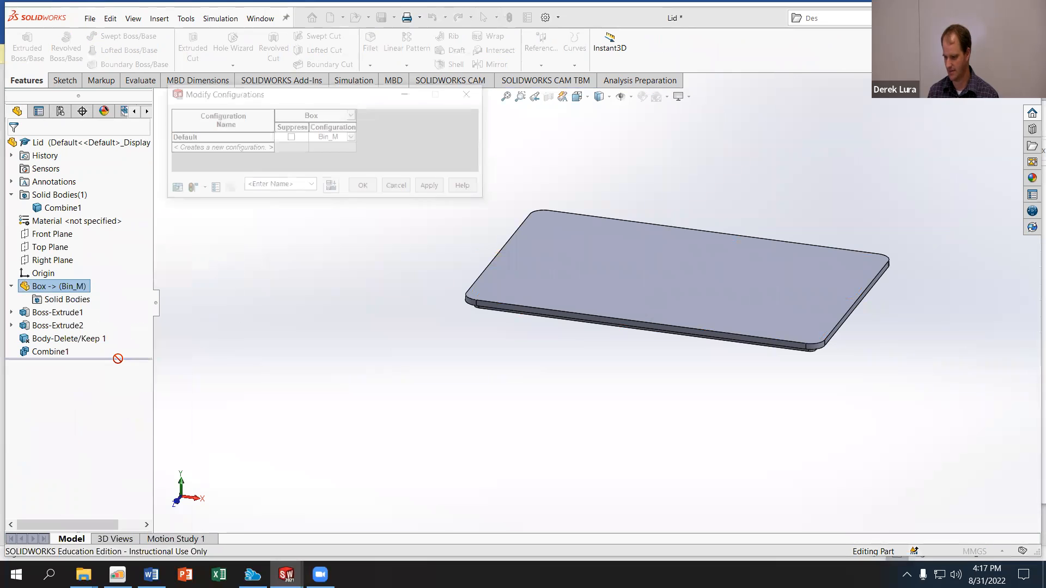
Step: Add a Lid configuration named "Bigtion. >" to the table and make it the active configuration
left_click(217, 148)
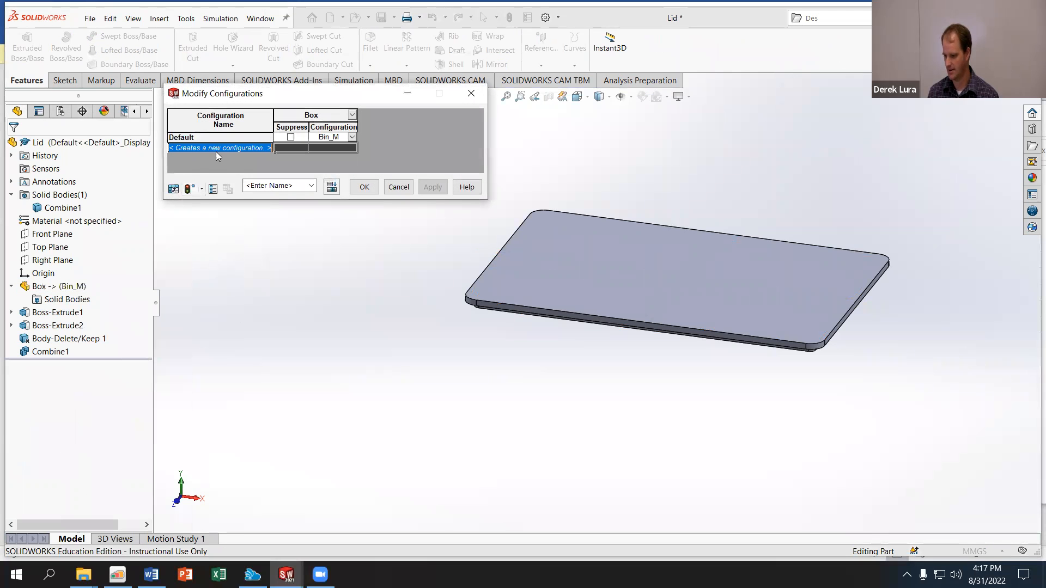
left_click(280, 148)
left_click(254, 151)
double_click(252, 150)
left_click_drag(252, 151, 157, 150)
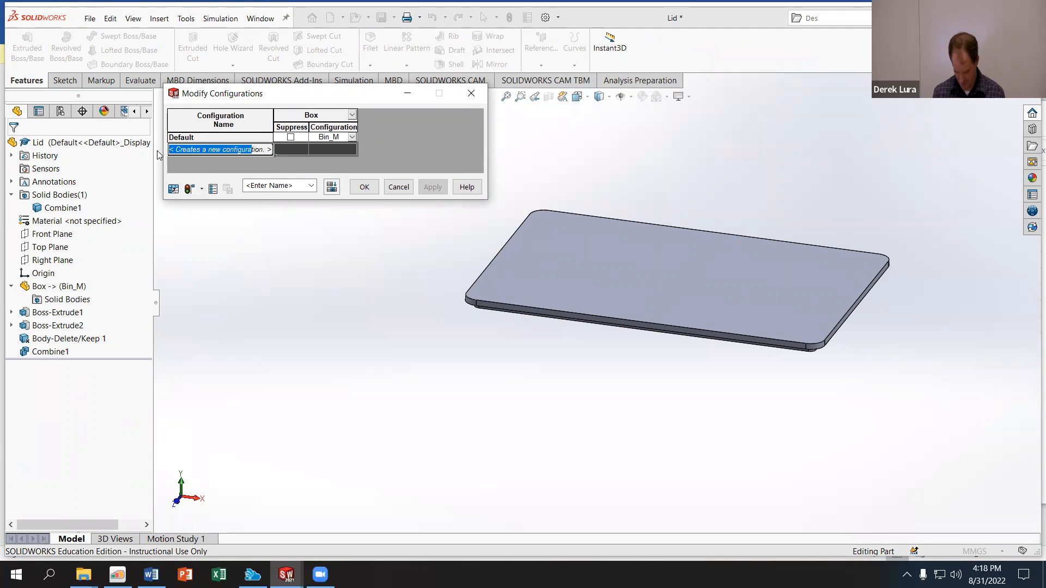
type("Bigtion. >")
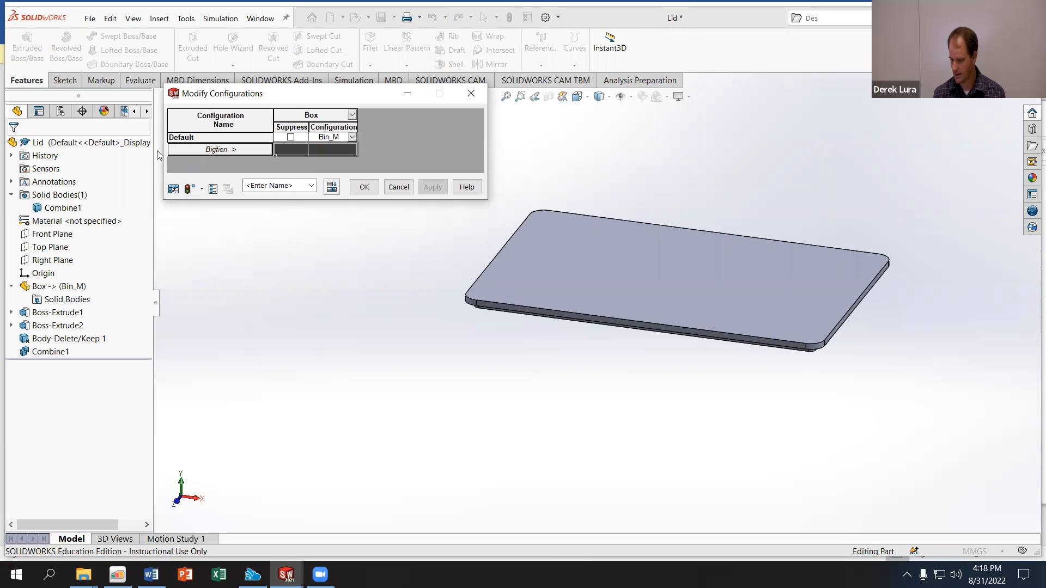
key("Return")
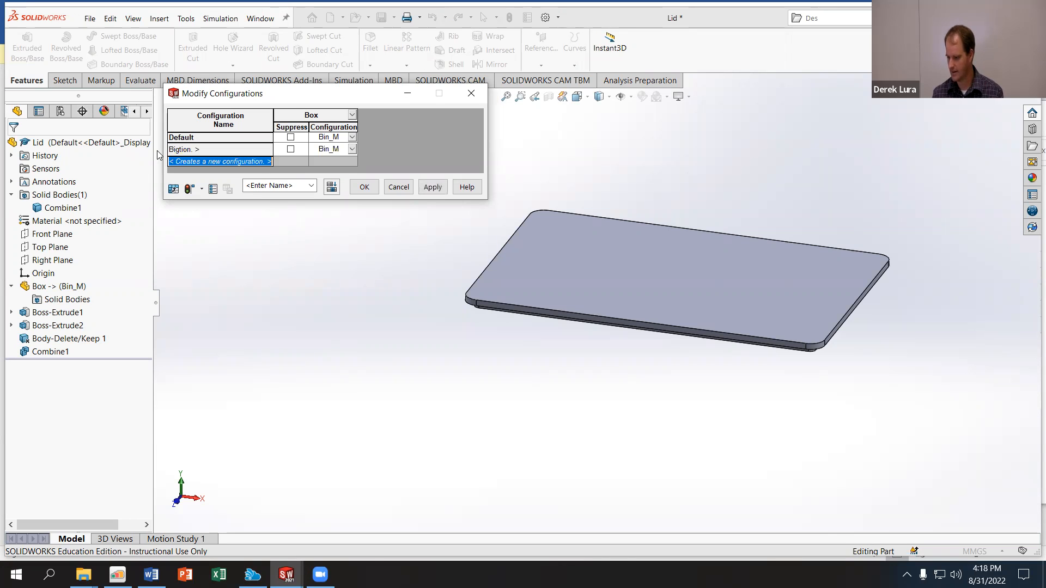
double_click(206, 151)
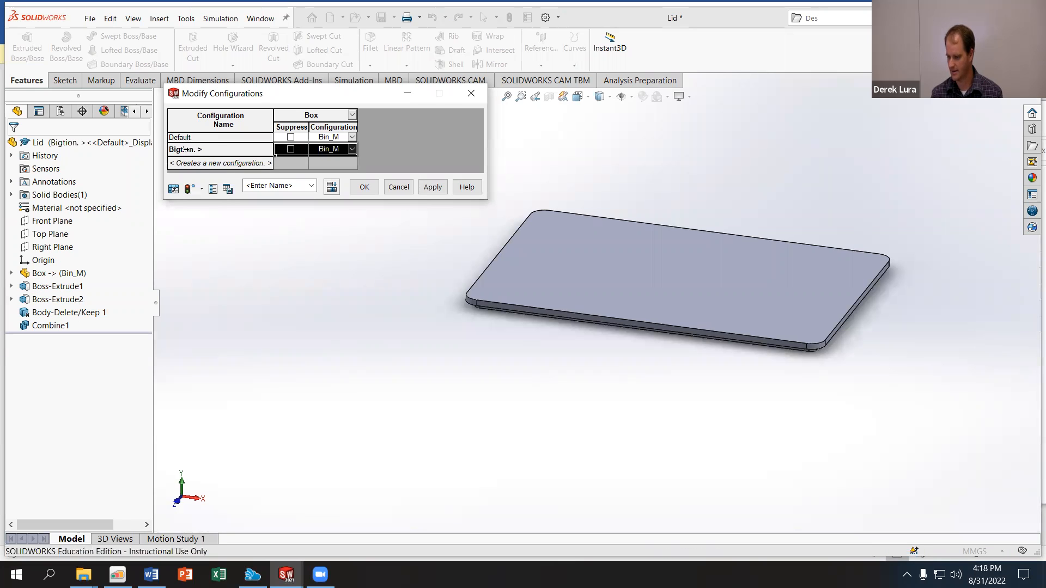
Step: Add a Lid configuration named Small that uses the Box's Small_C configuration, apply the table and show the part's configurations
left_click(186, 163)
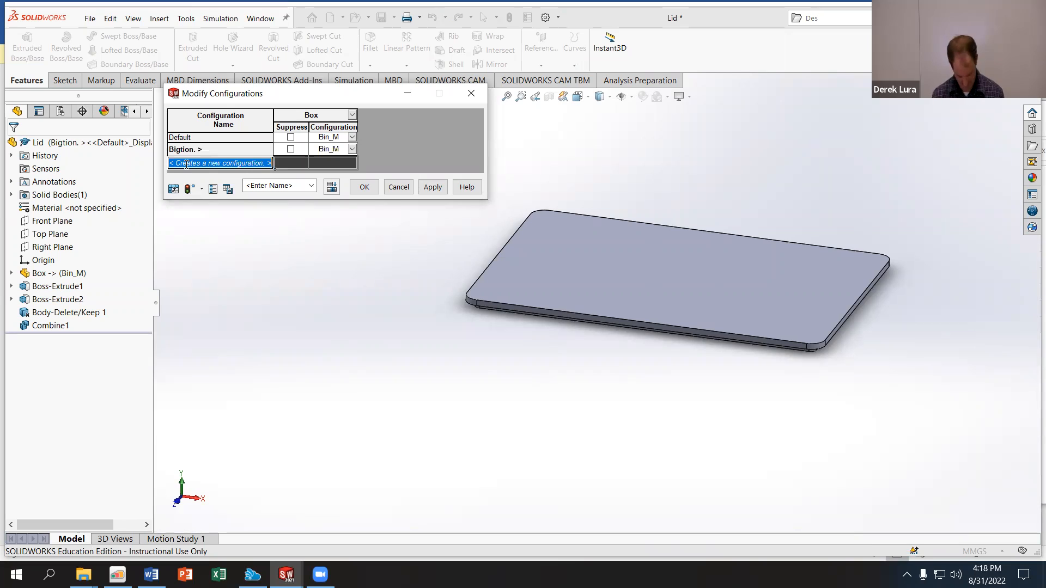
type("Small")
key("Return")
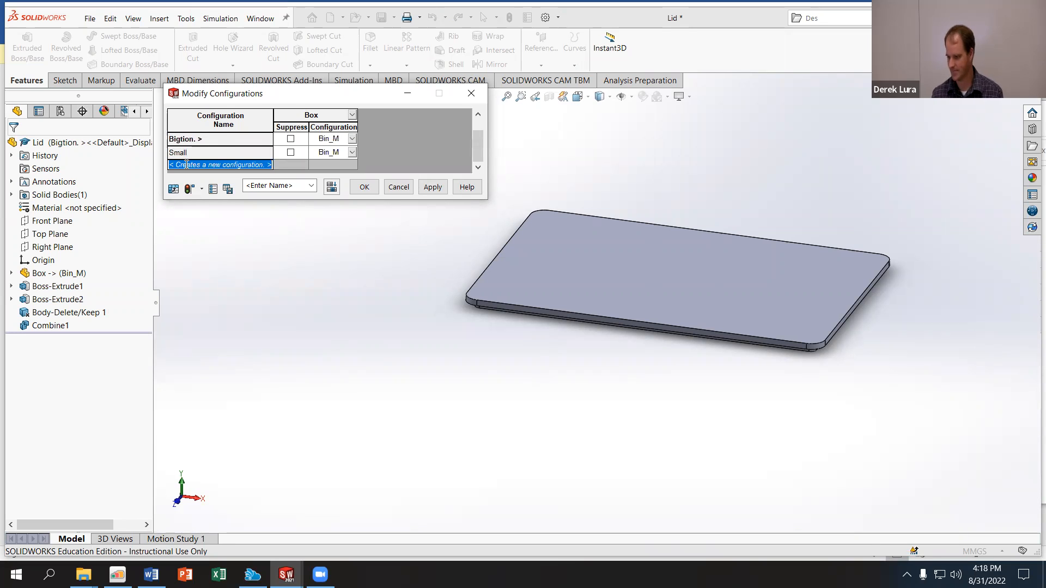
left_click(352, 153)
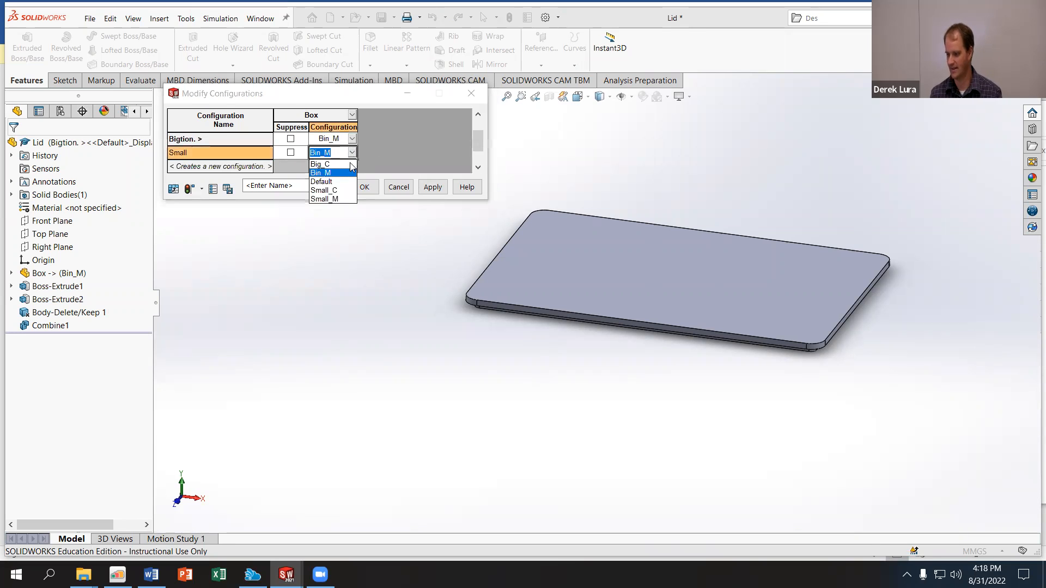
left_click(330, 191)
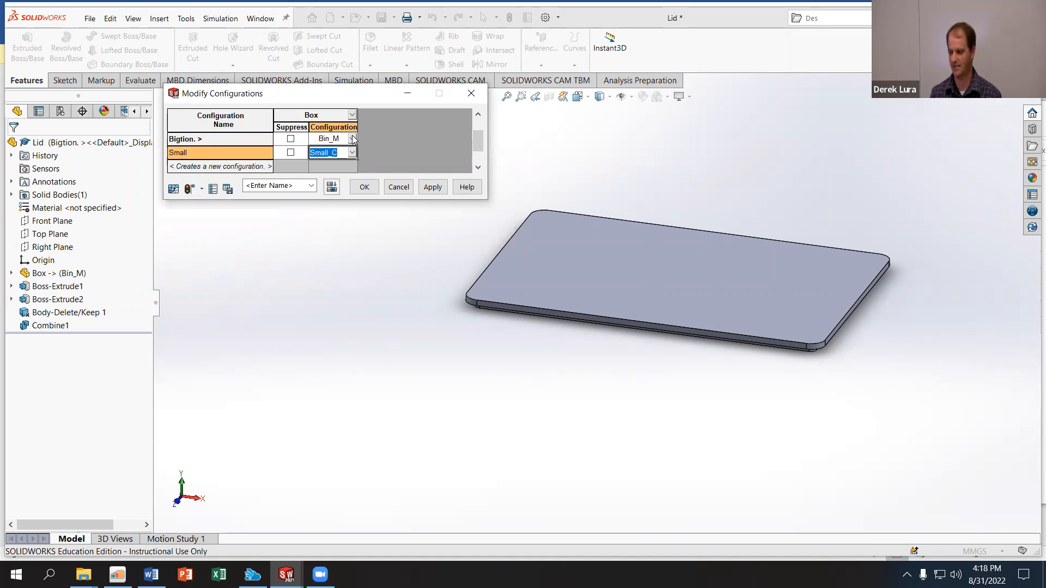
left_click(352, 140)
left_click(378, 155)
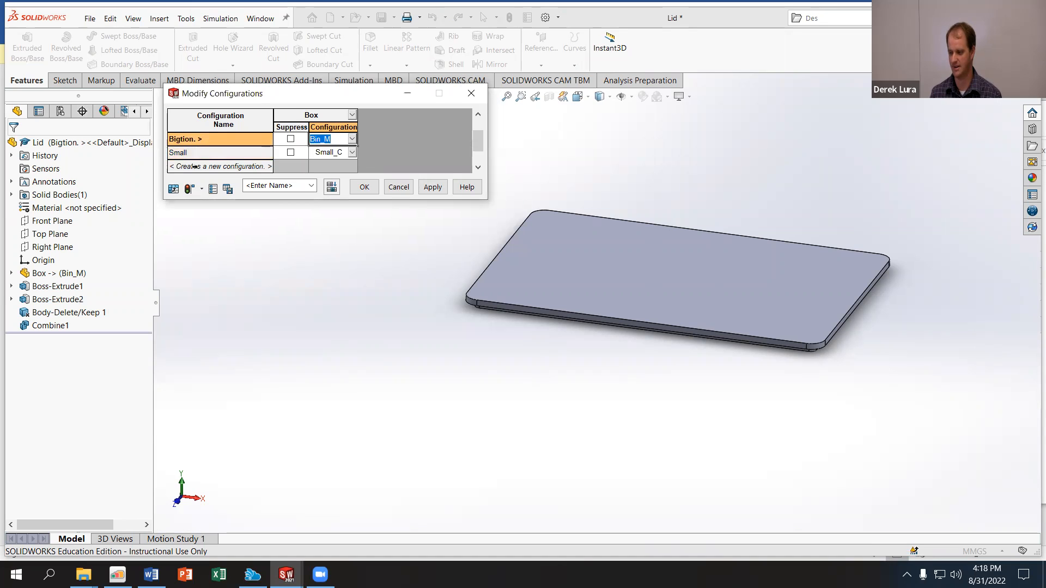
left_click(432, 187)
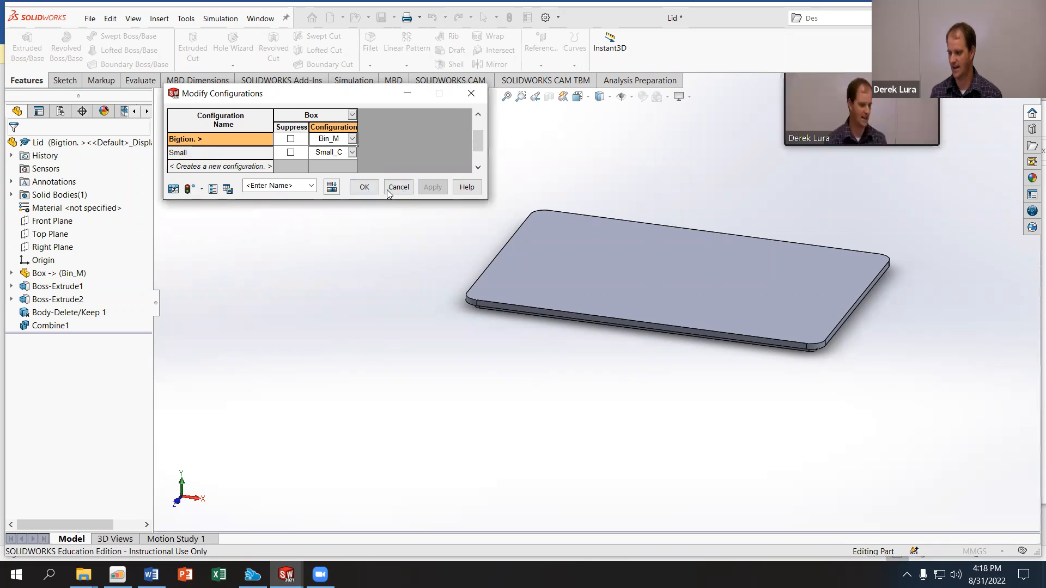
left_click(362, 187)
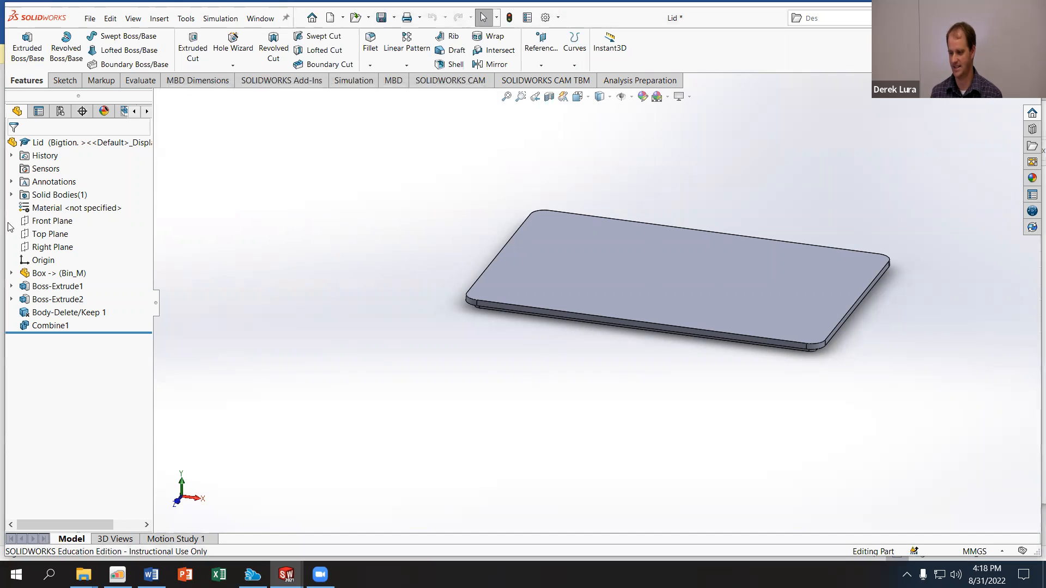
left_click(59, 111)
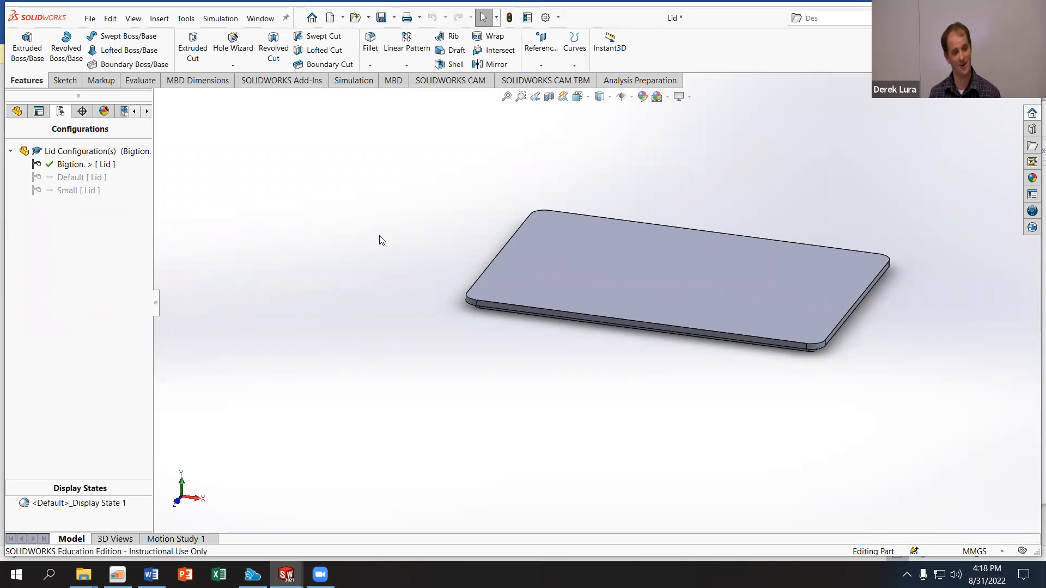
Step: Return to the Assem1 assembly and switch the Lid component to its Small configuration
mouse_move(286, 575)
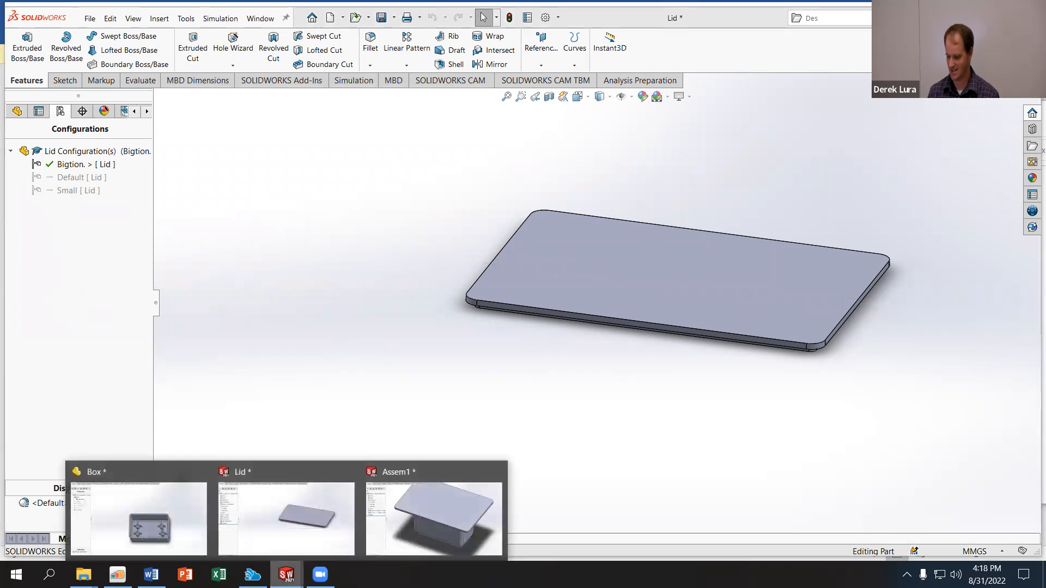
left_click(403, 513)
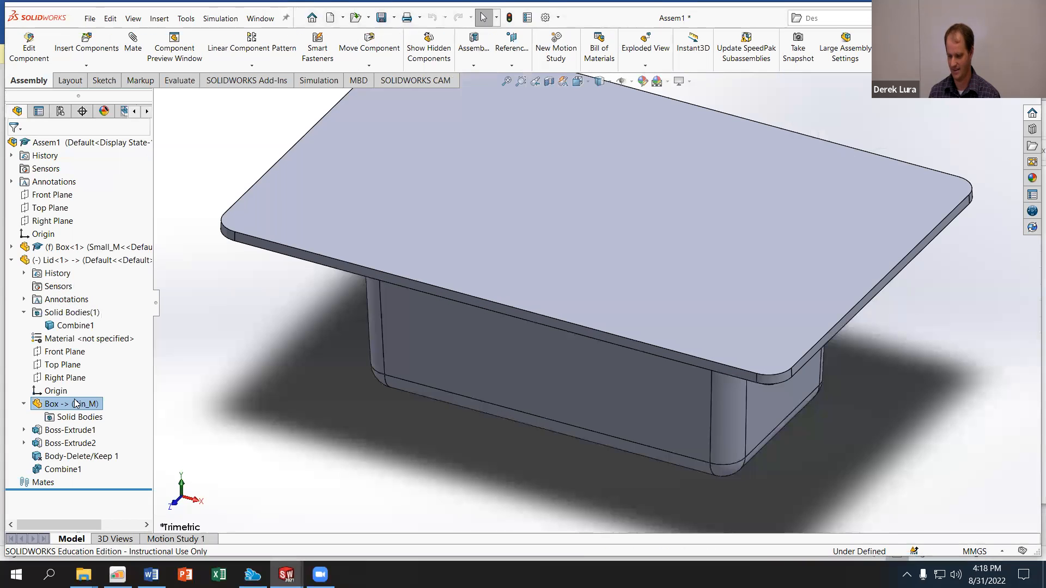
right_click(59, 260)
left_click(161, 139)
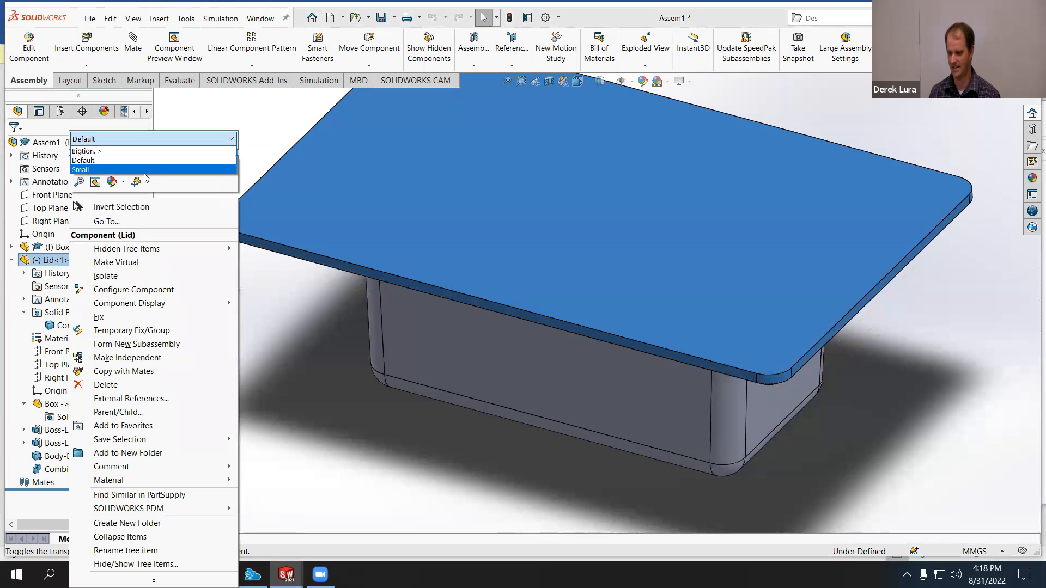
left_click(135, 171)
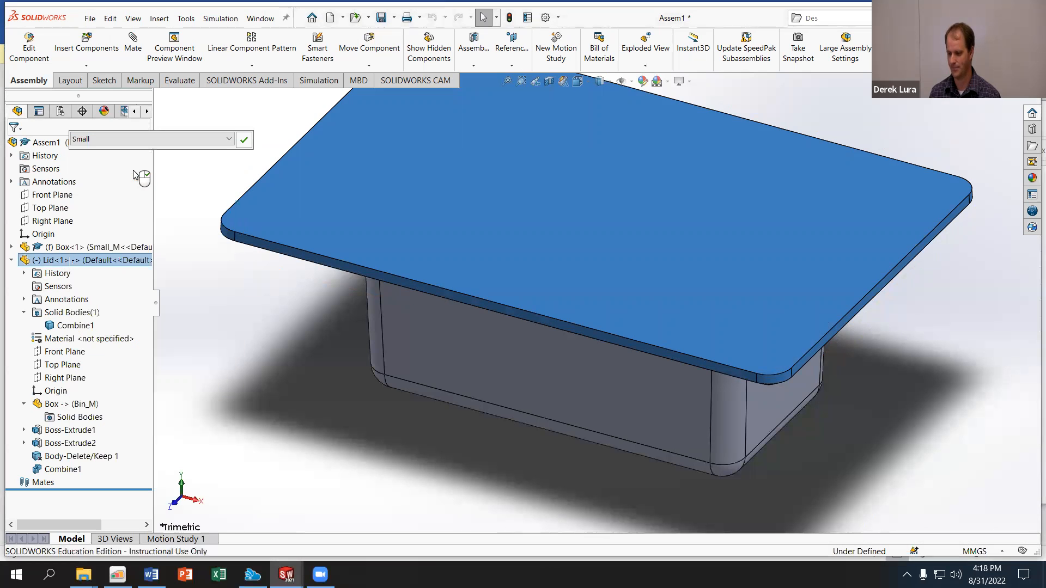
left_click(243, 140)
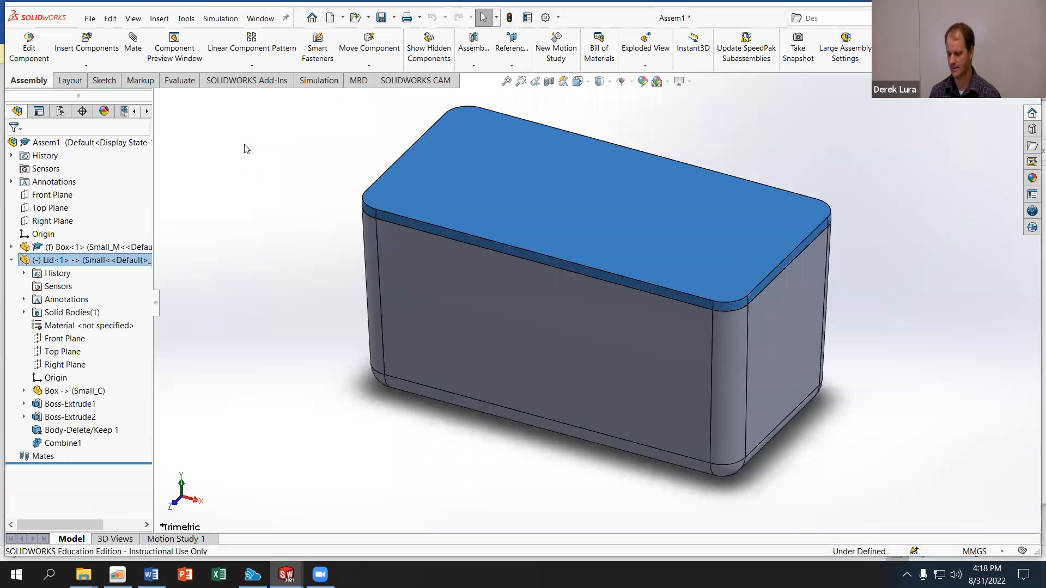
left_click(242, 162)
middle_click_drag(252, 164, 244, 186)
Step: Switch the Box component in the assembly to its Bin_M configuration
left_click(69, 247)
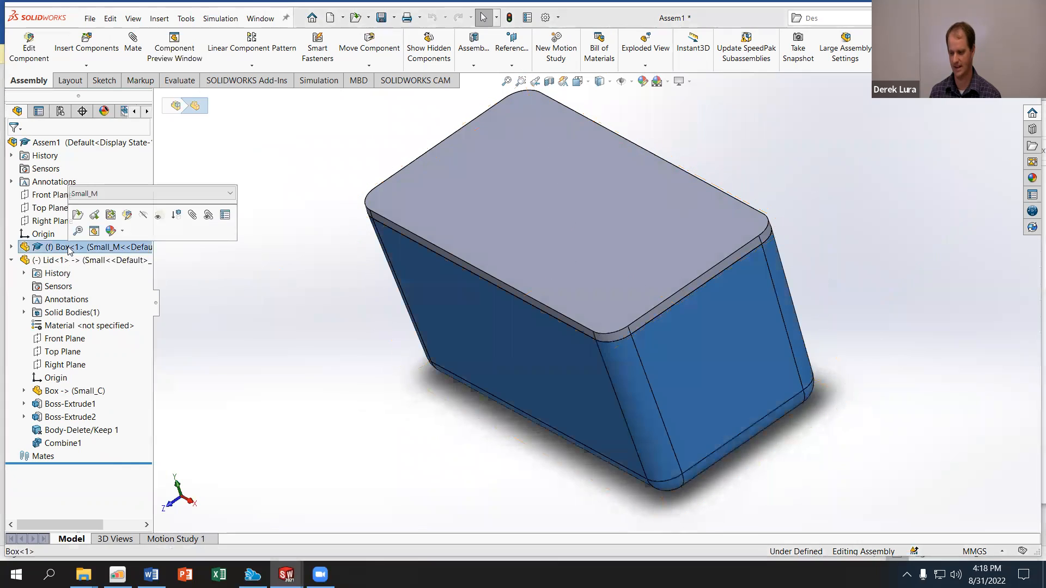
left_click(121, 193)
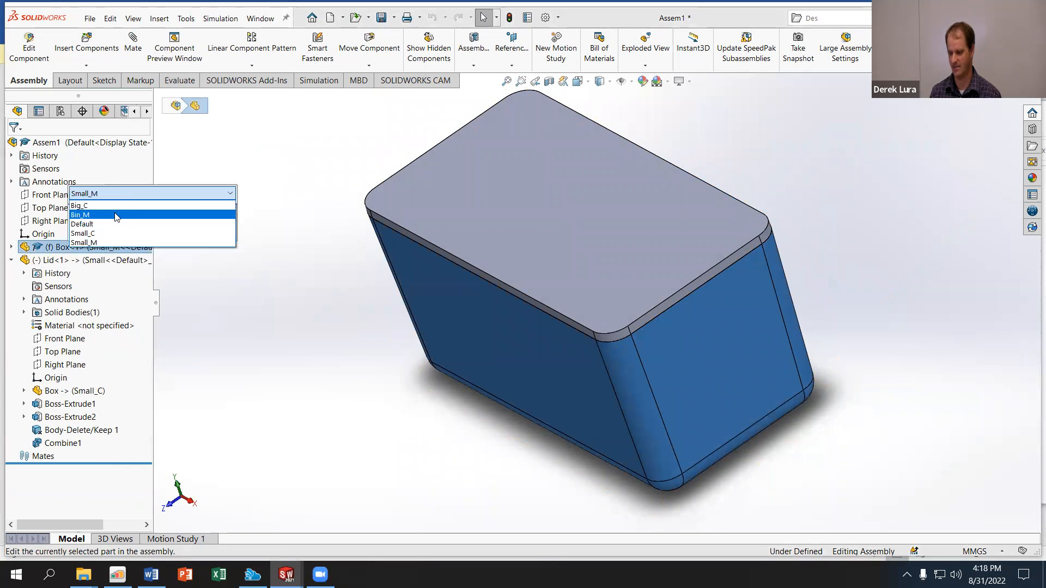
left_click(115, 215)
left_click(242, 197)
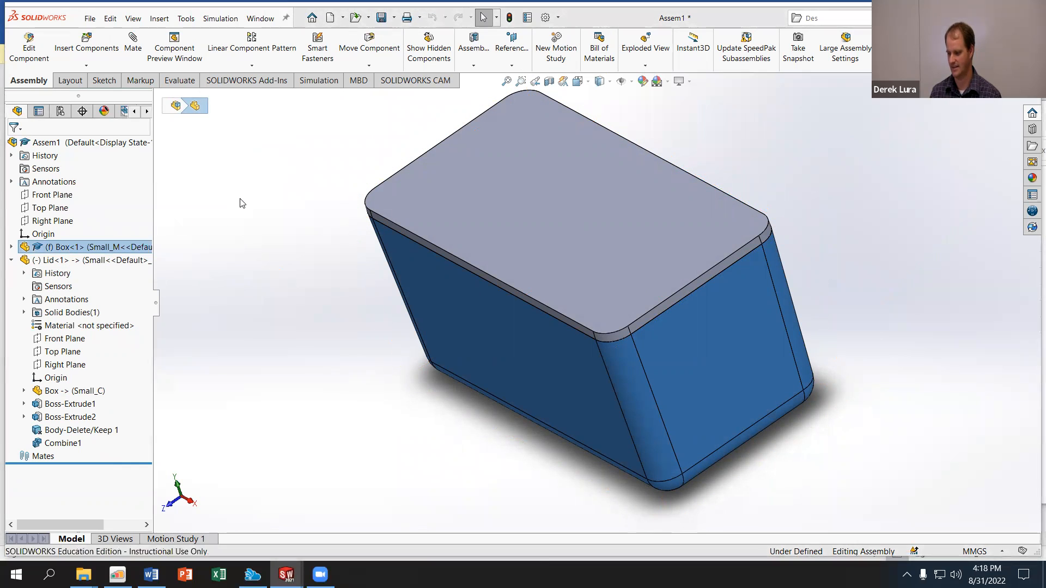
left_click(216, 191)
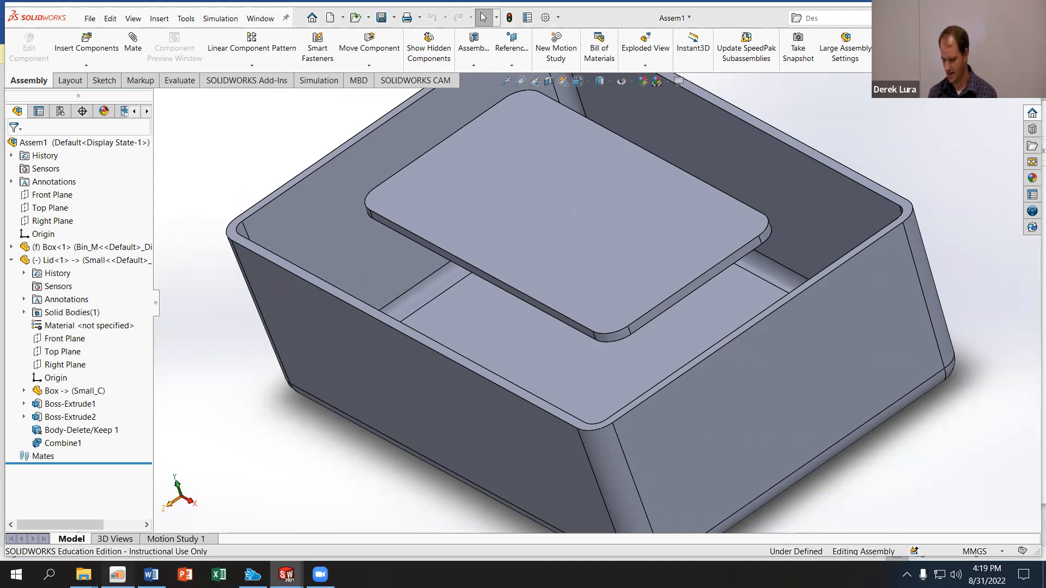
Step: Look at the L02 TableBox lesson document in Word and bring up the W02: Design Tables course page in Chrome
left_click(117, 574)
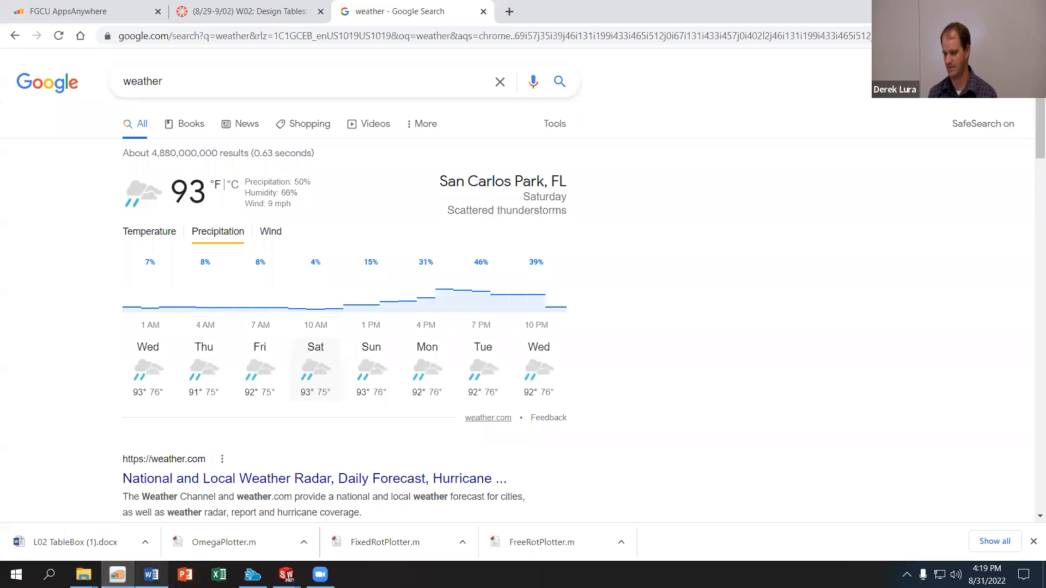
left_click(151, 574)
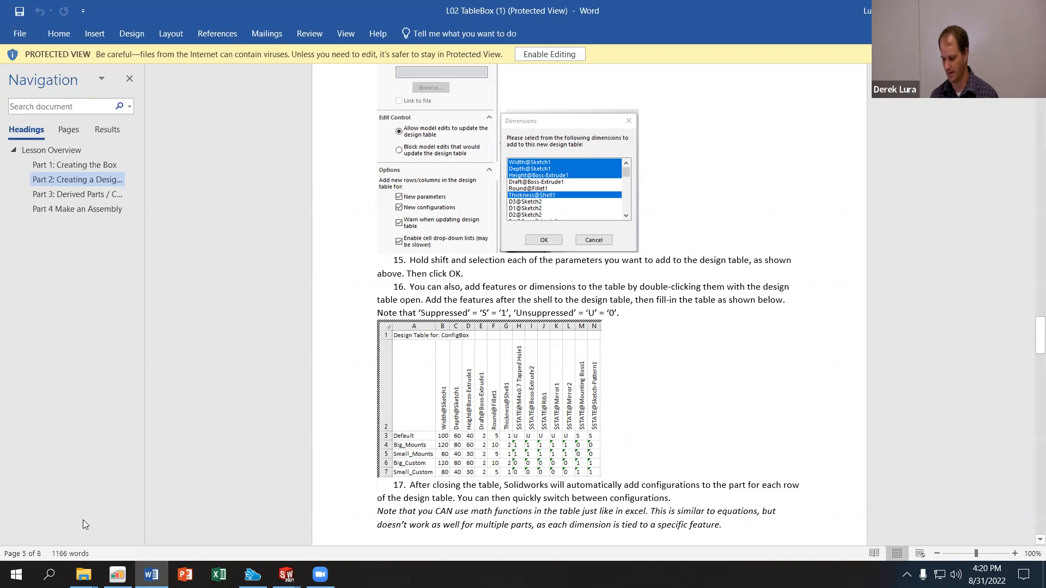
left_click(117, 575)
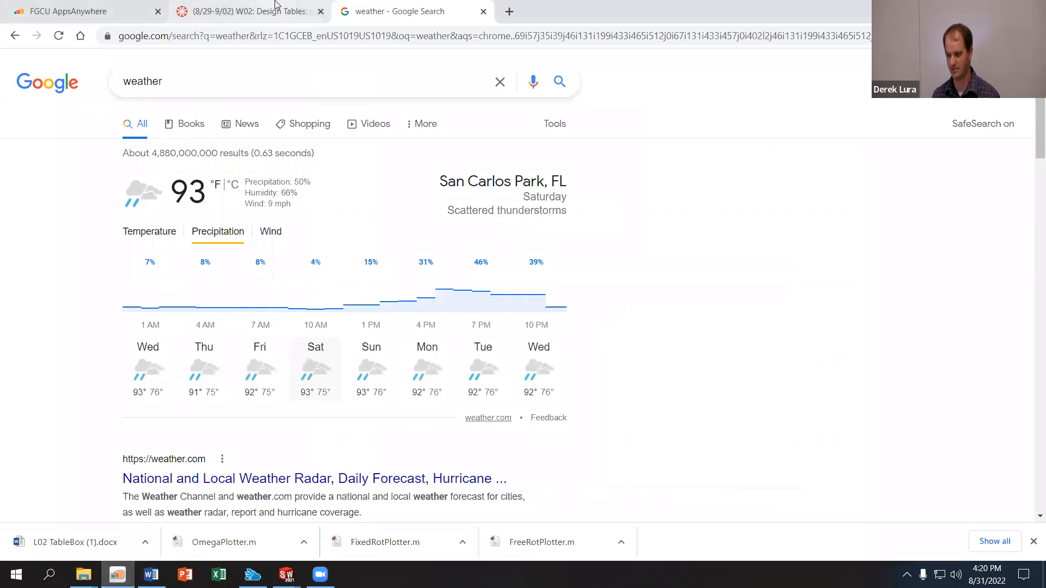
left_click(248, 11)
left_click(66, 4)
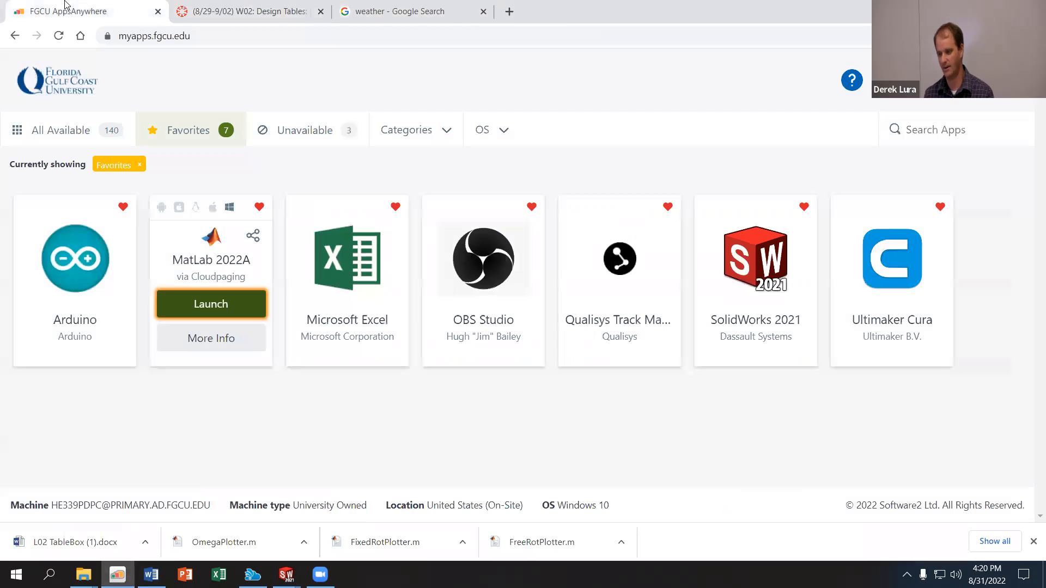
left_click(180, 7)
left_click(994, 69)
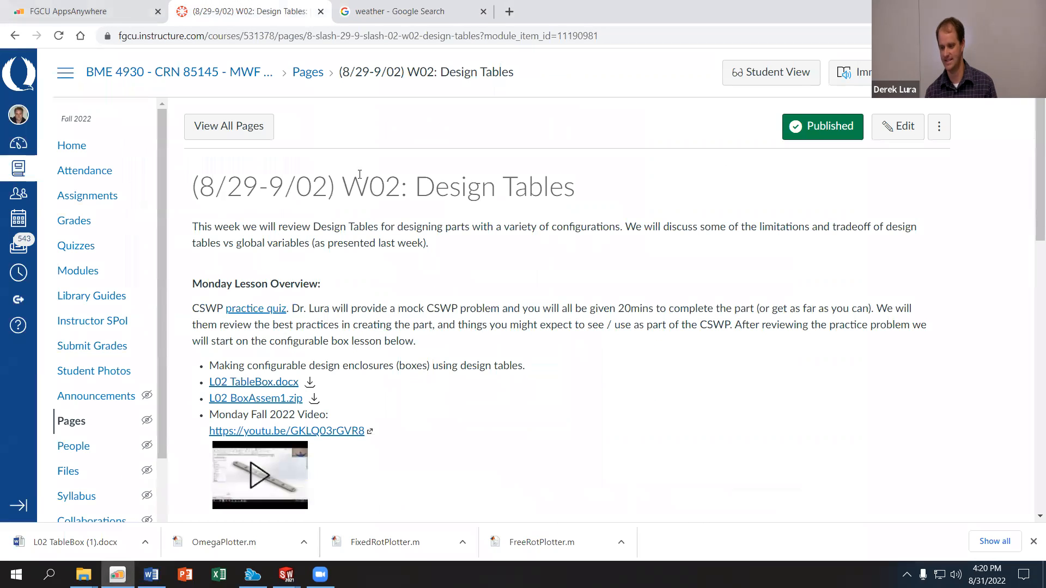
Step: Open the course home page, look over its Lesson Pages and check the September 2022 calendar for the Project 1 due date
left_click(66, 147)
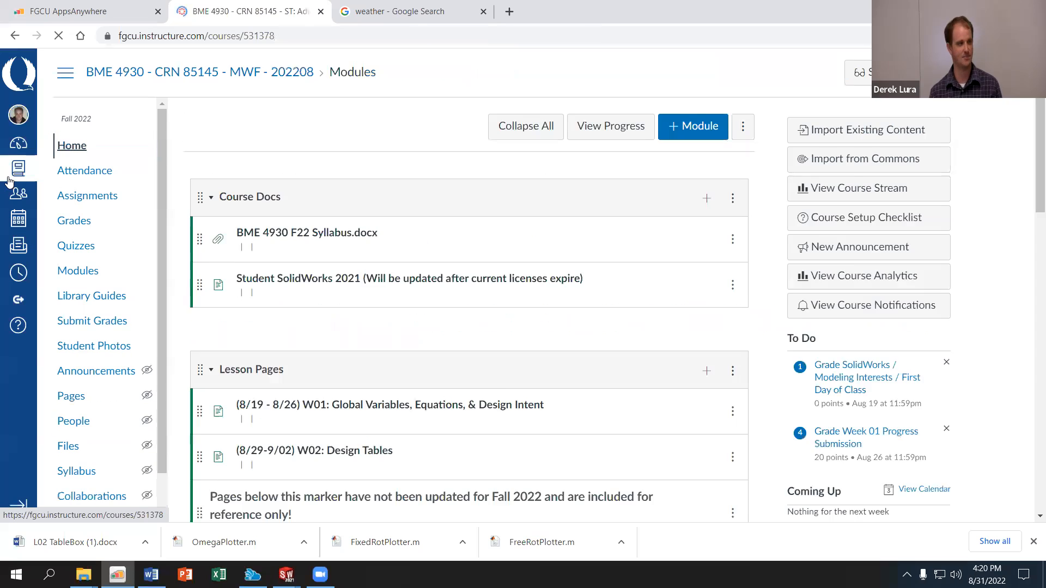
scroll(373, 235, "down", 1)
scroll(371, 234, "down", 3)
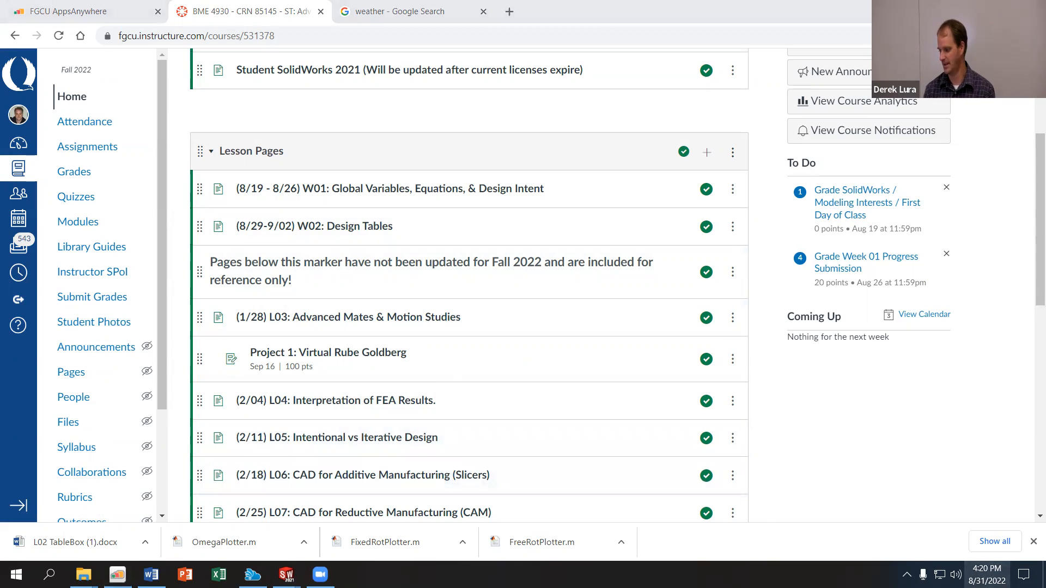
left_click(986, 575)
left_click(1024, 317)
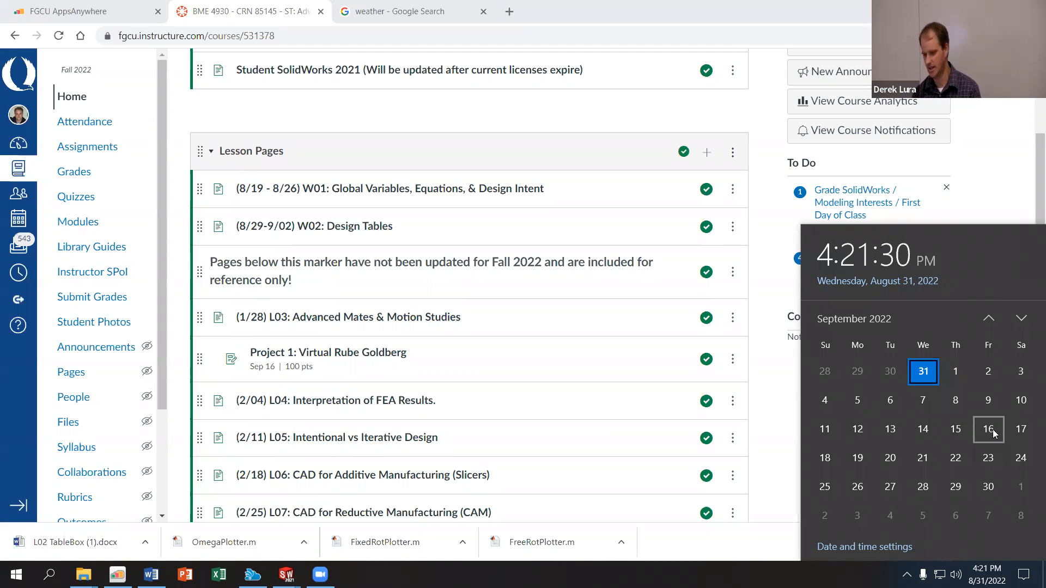
Step: Open the W02: Design Tables page in a separate browser tab and follow its Week 02 Progress Submission link
right_click(294, 230)
left_click(348, 238)
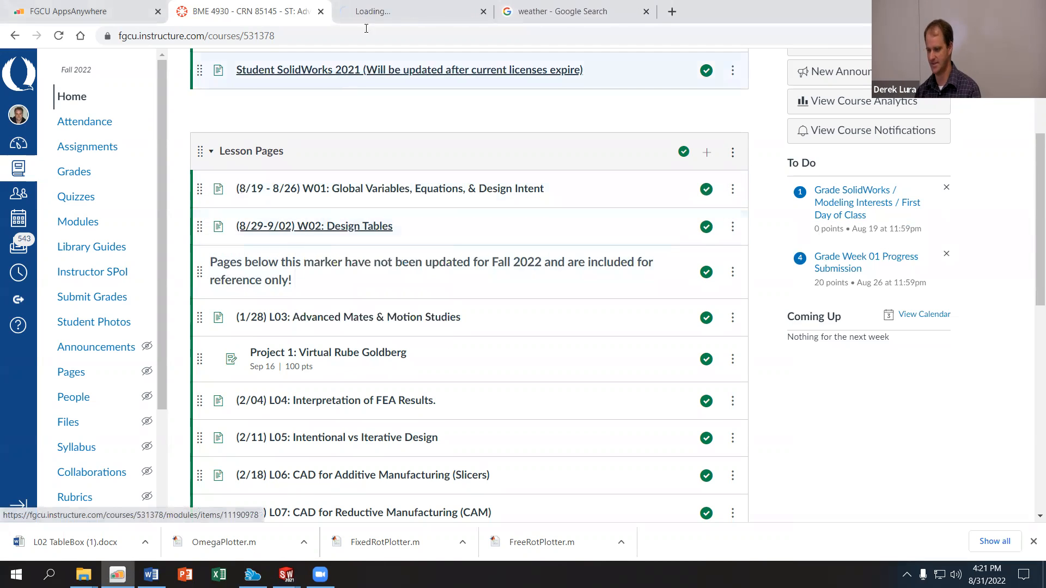
left_click(412, 11)
scroll(450, 182, "down", 5)
scroll(450, 181, "down", 8)
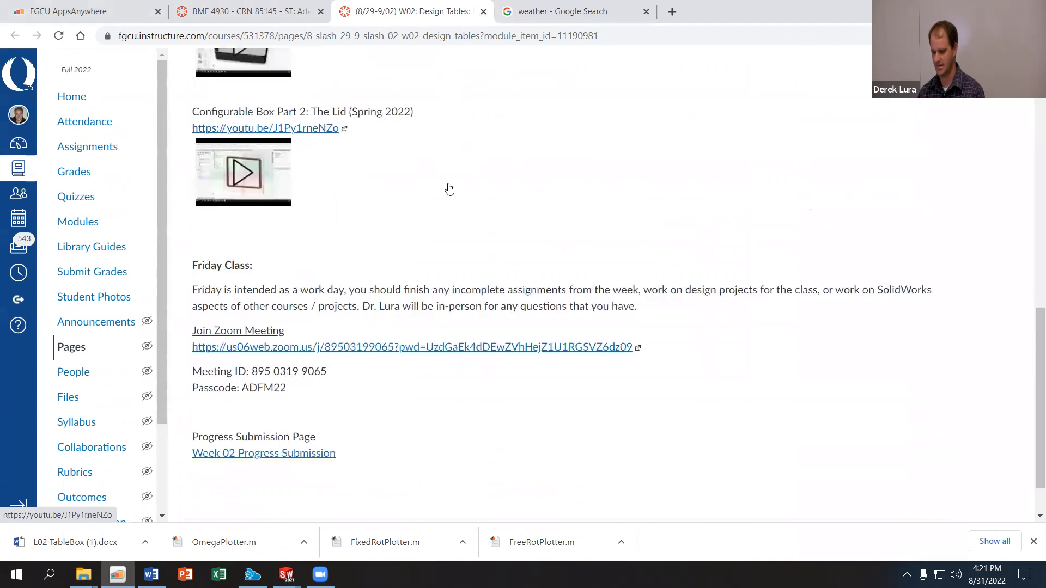
left_click(264, 403)
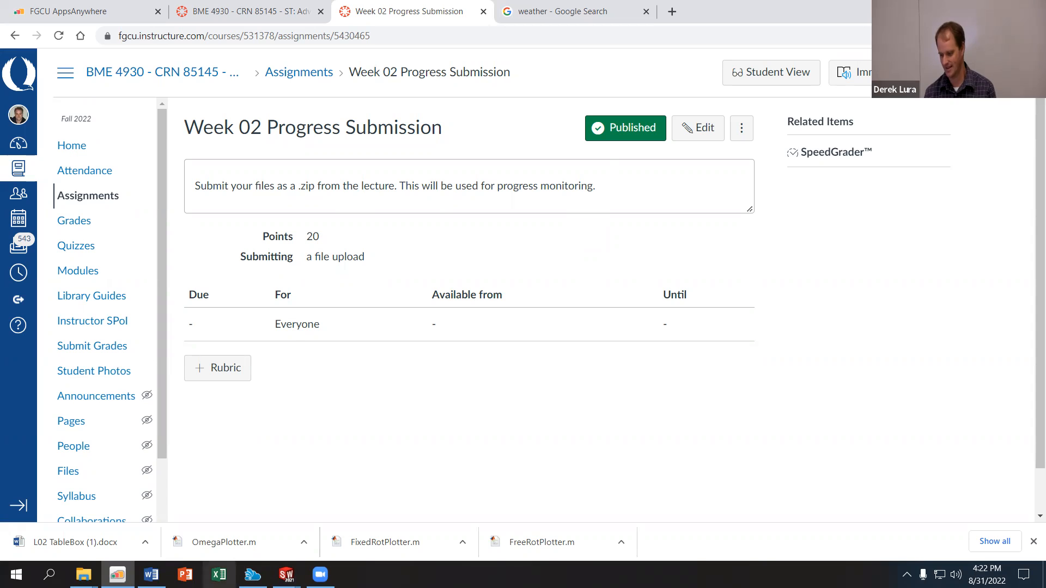
Step: Switch back to SolidWorks and bring up the Box part document
left_click(286, 575)
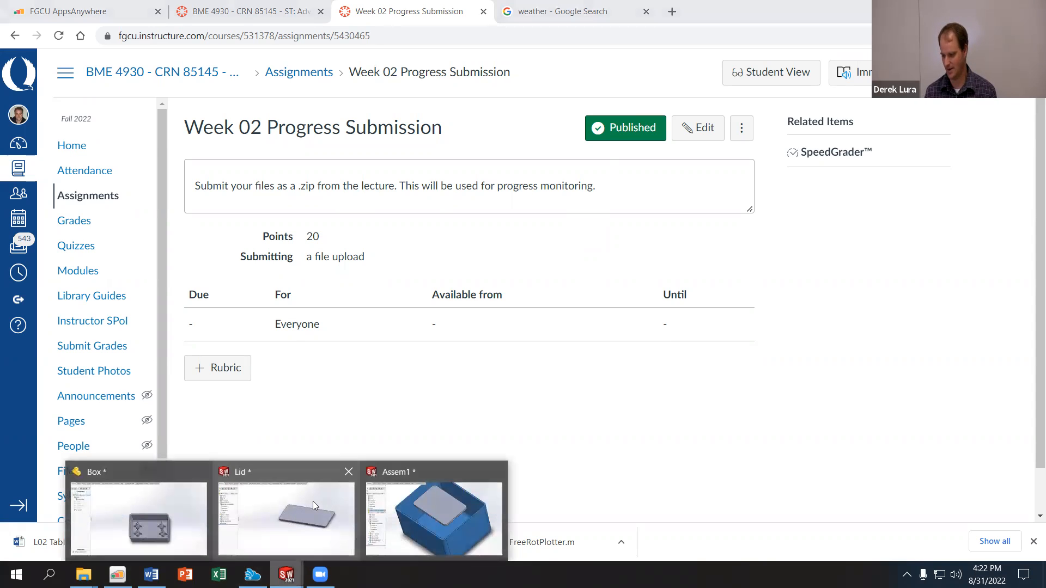
left_click(381, 509)
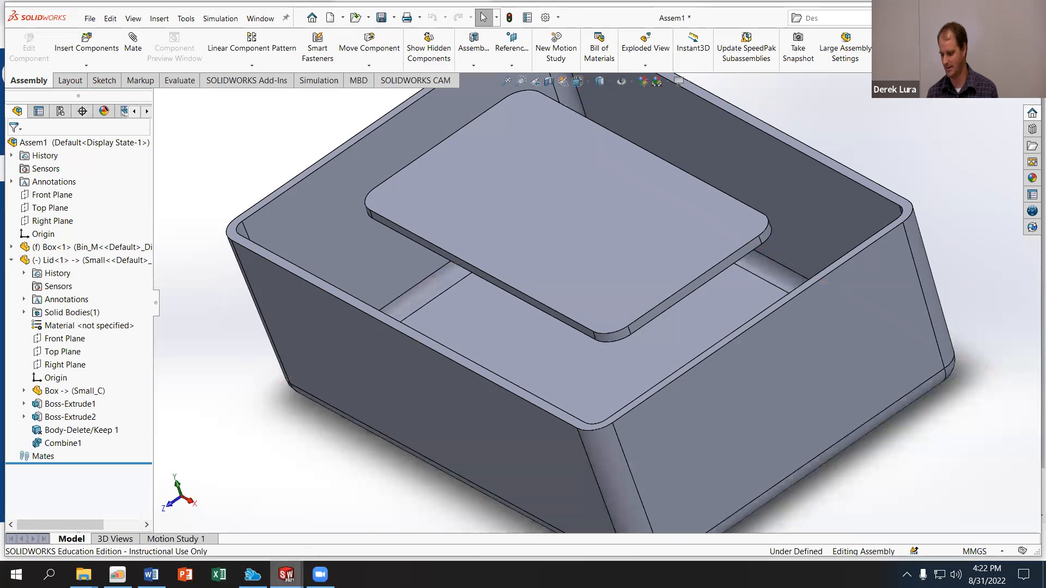
left_click(286, 574)
left_click(172, 516)
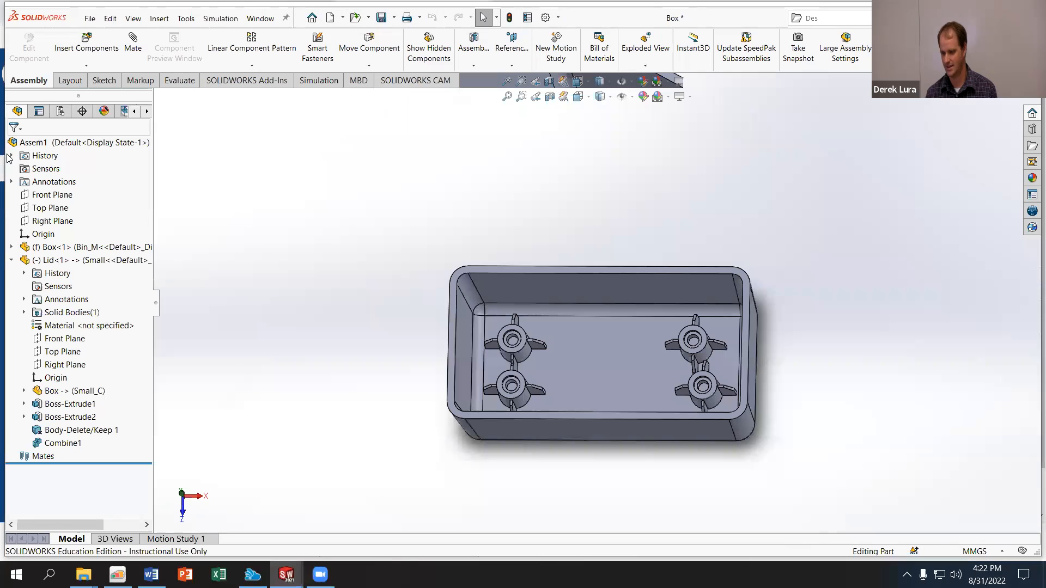
Step: Open the Box part's design table for editing
left_click(77, 183)
right_click(77, 183)
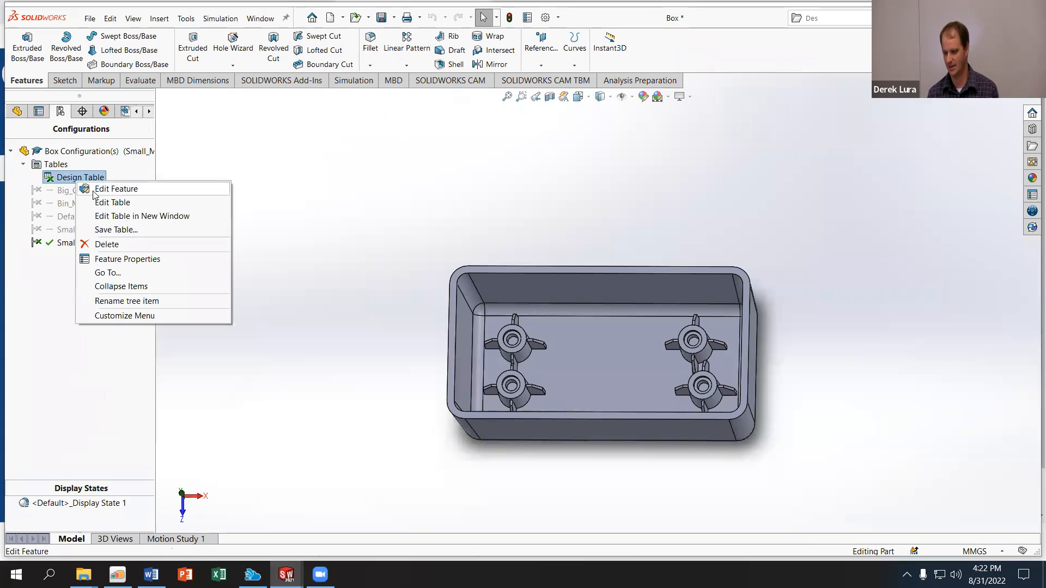
left_click(101, 189)
left_click(32, 151)
right_click(82, 179)
left_click(111, 202)
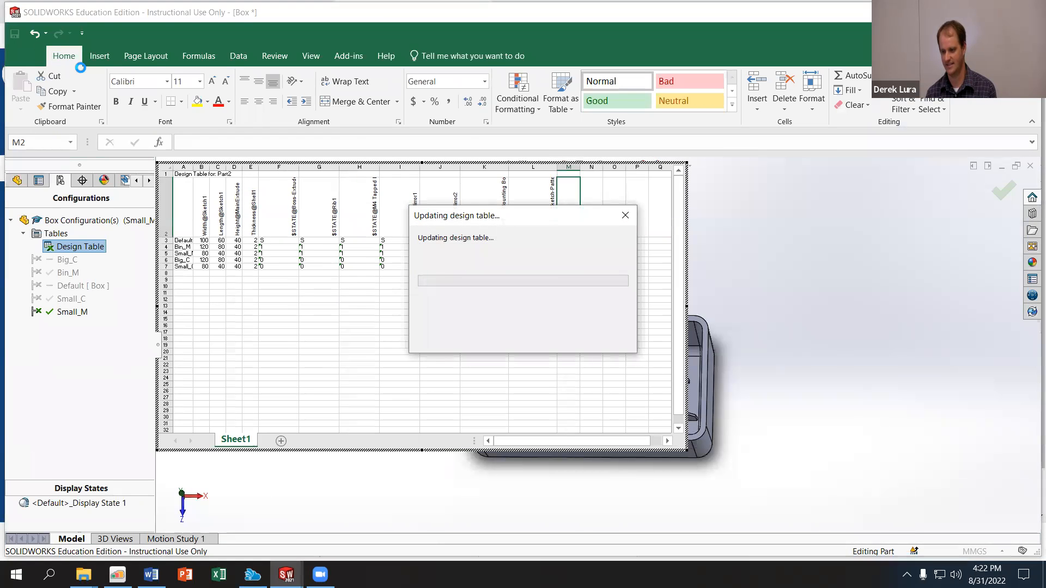
left_click(128, 60)
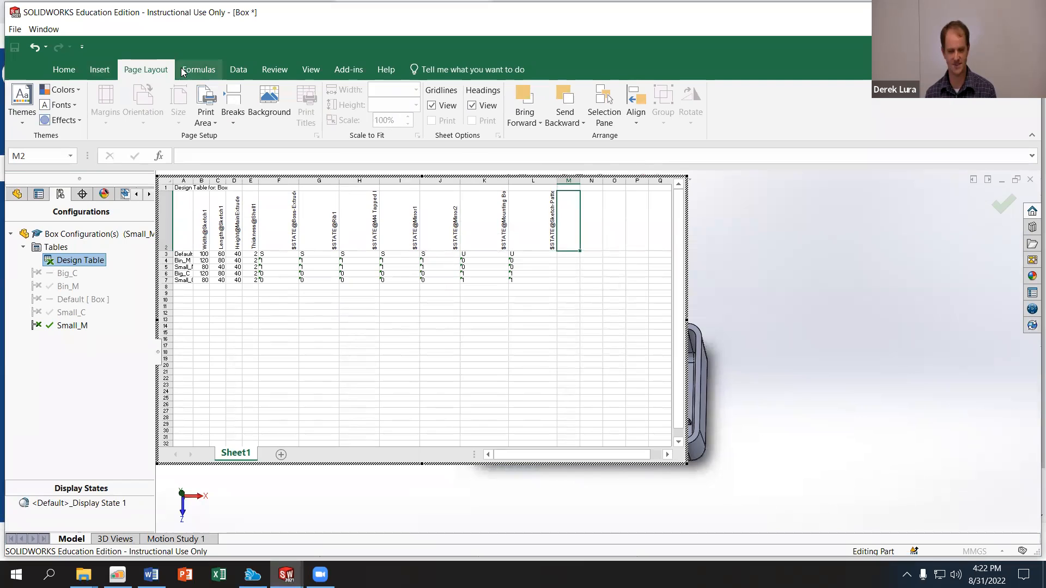
left_click(183, 71)
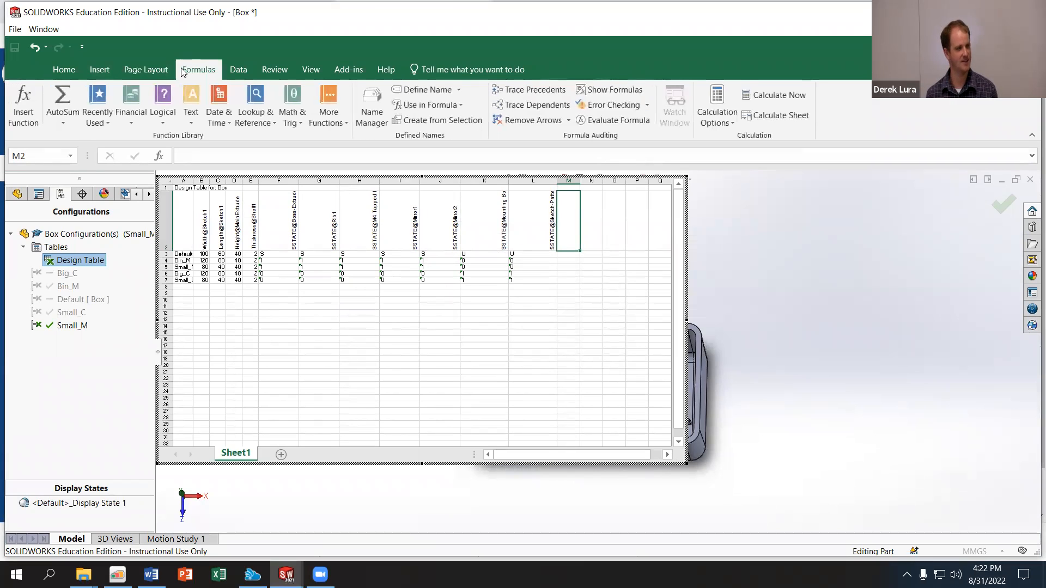
left_click(93, 70)
left_click(64, 70)
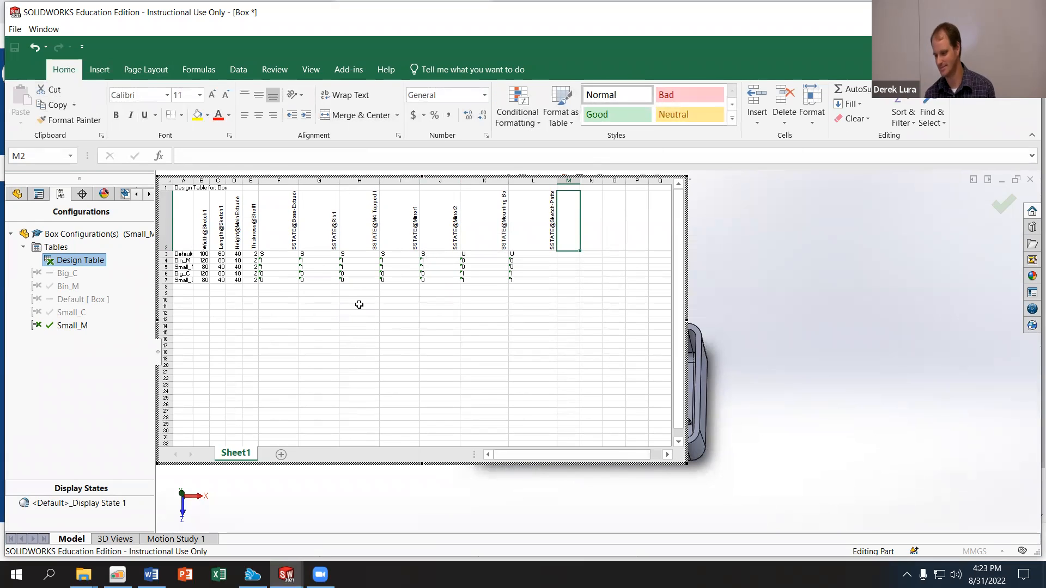
left_click(306, 70)
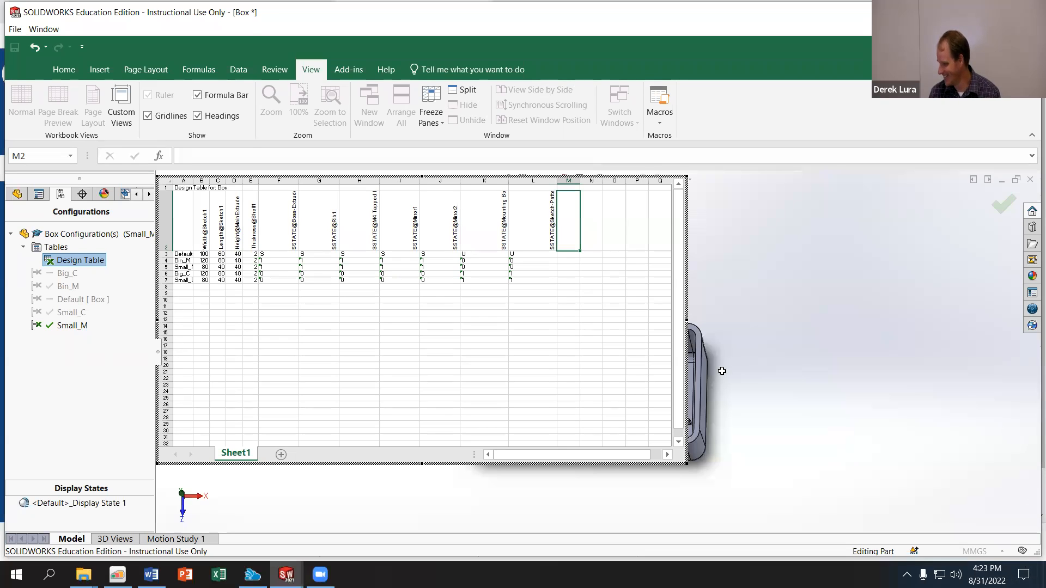
Step: Maximize the SolidWorks window while the Box design table is open
left_click(996, 11)
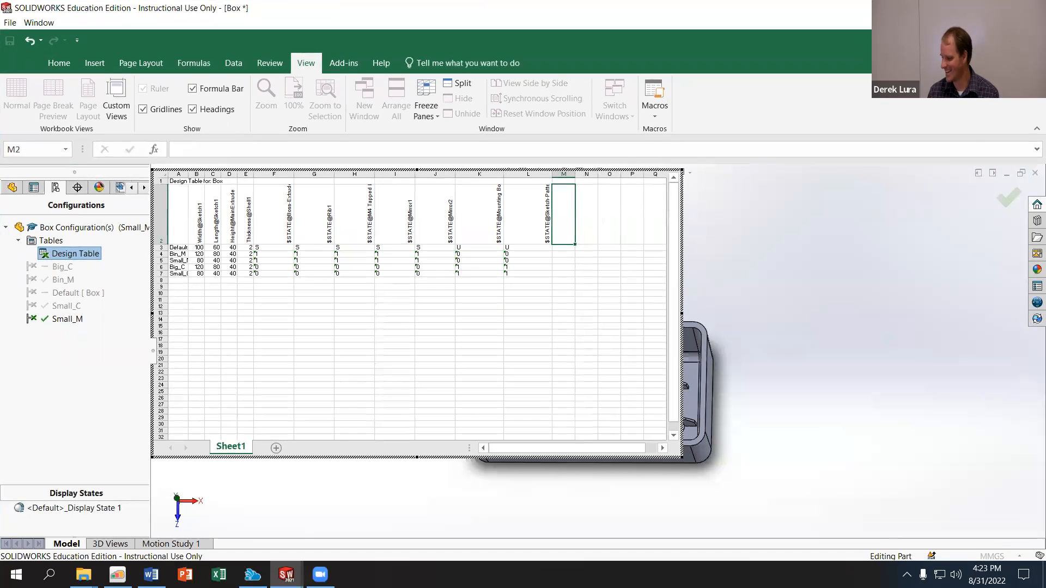
right_click(448, 303)
key("Escape")
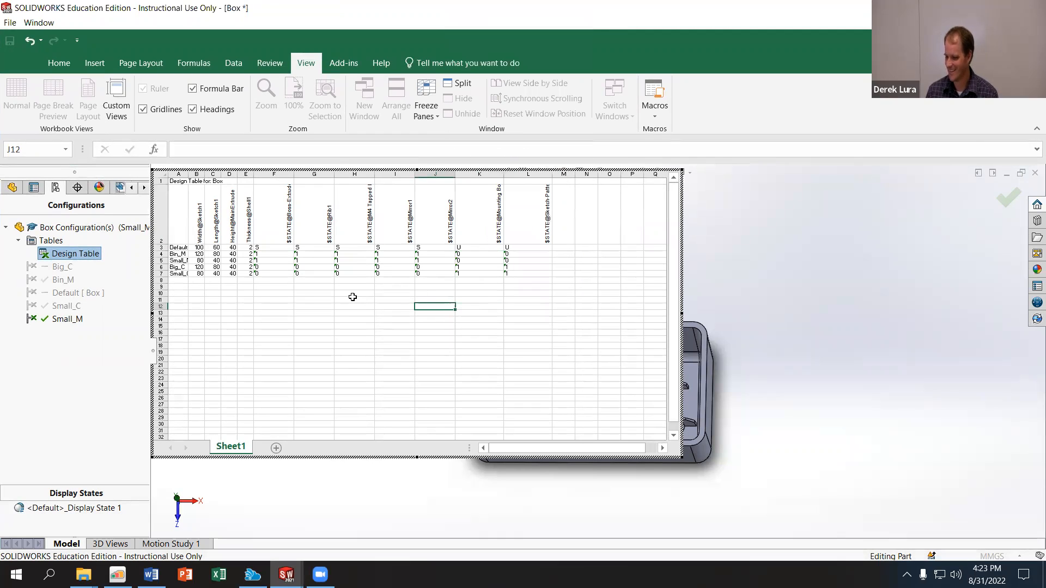
key("ctrl+shift+plus")
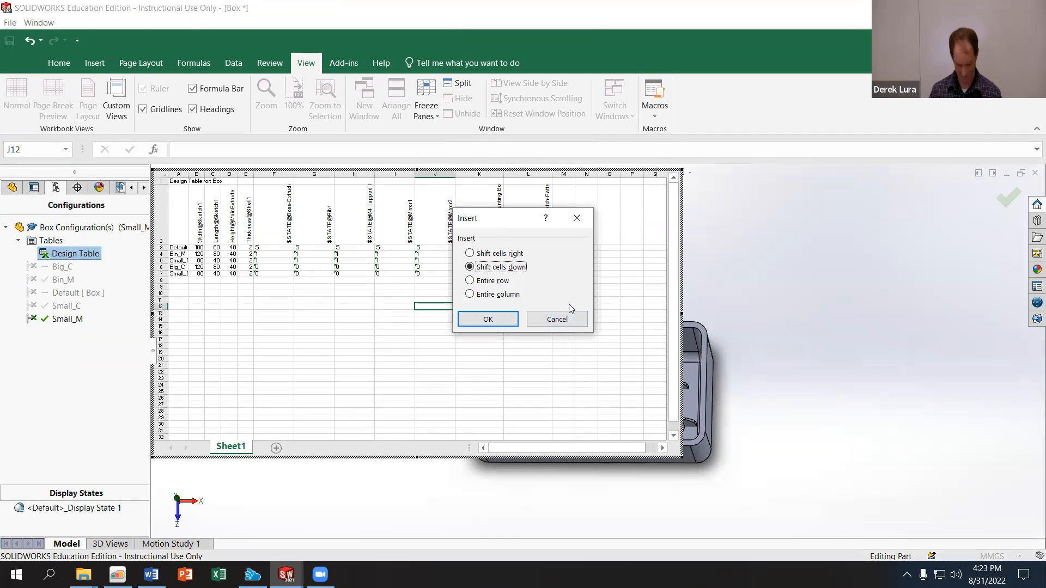
left_click(570, 320)
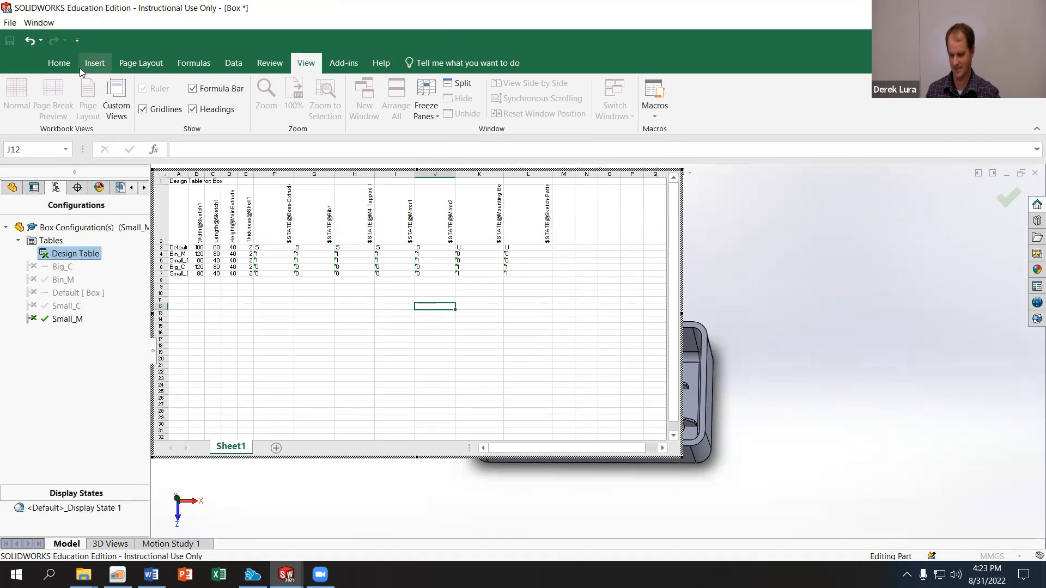
left_click(59, 63)
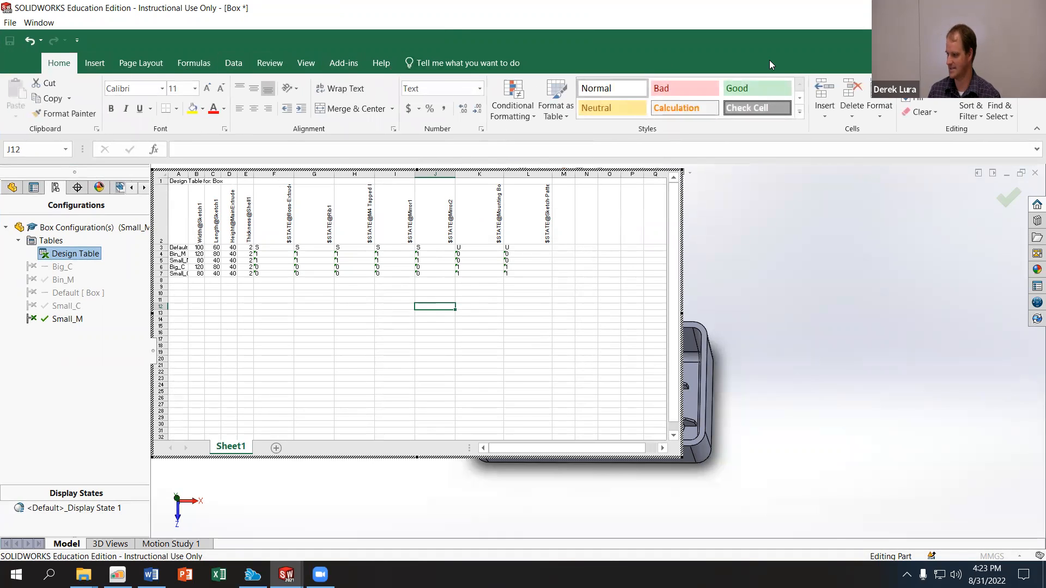